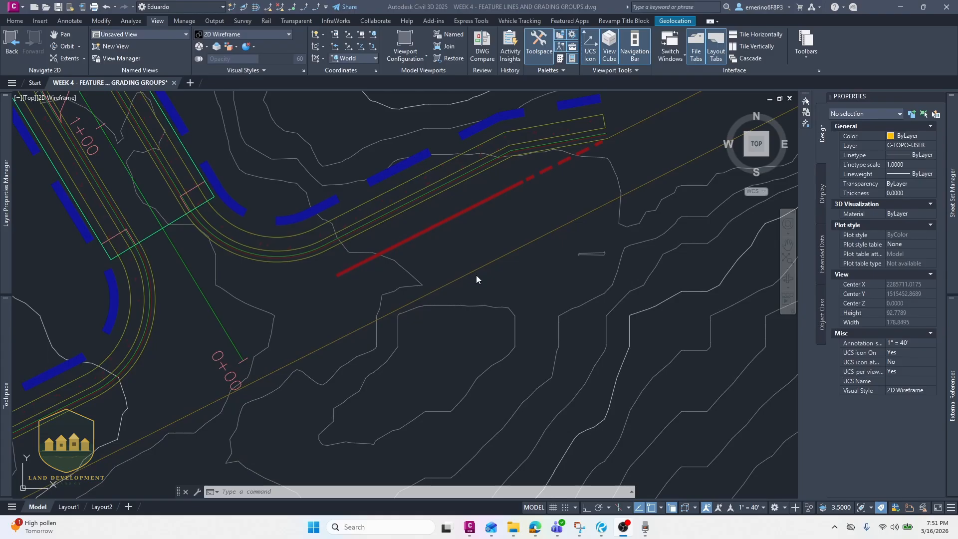
- Examine the red line beside the curved road and the surrounding contours and lot boundary
{"action": "left_click", "coordinate": [458, 269]}
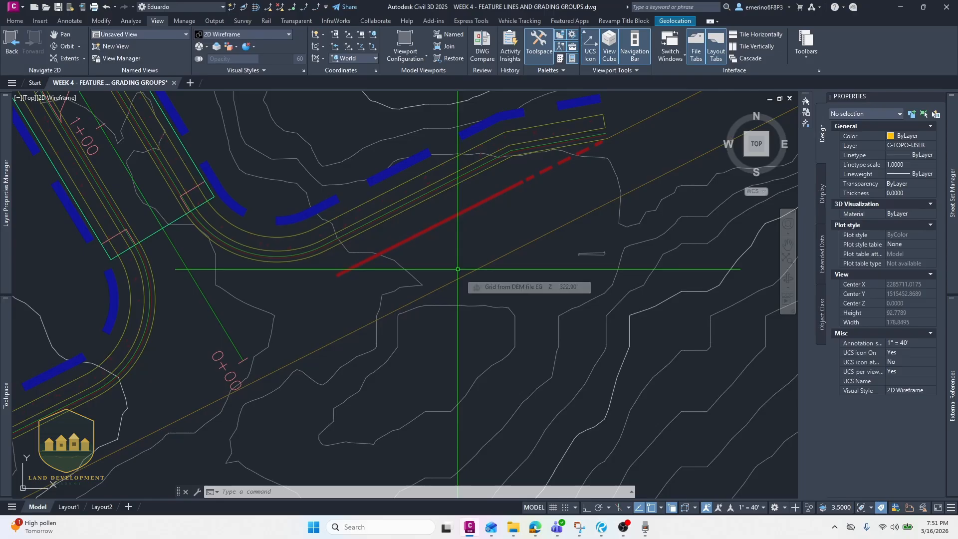
{"action": "scroll", "coordinate": [436, 244], "scroll_direction": "down", "scroll_amount": 4}
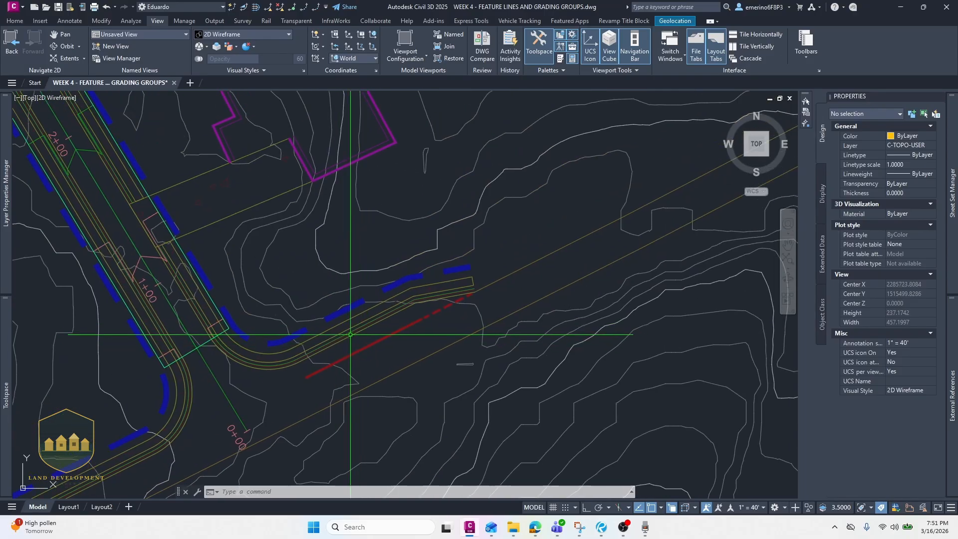
{"action": "scroll", "coordinate": [351, 332], "scroll_direction": "up", "scroll_amount": 2}
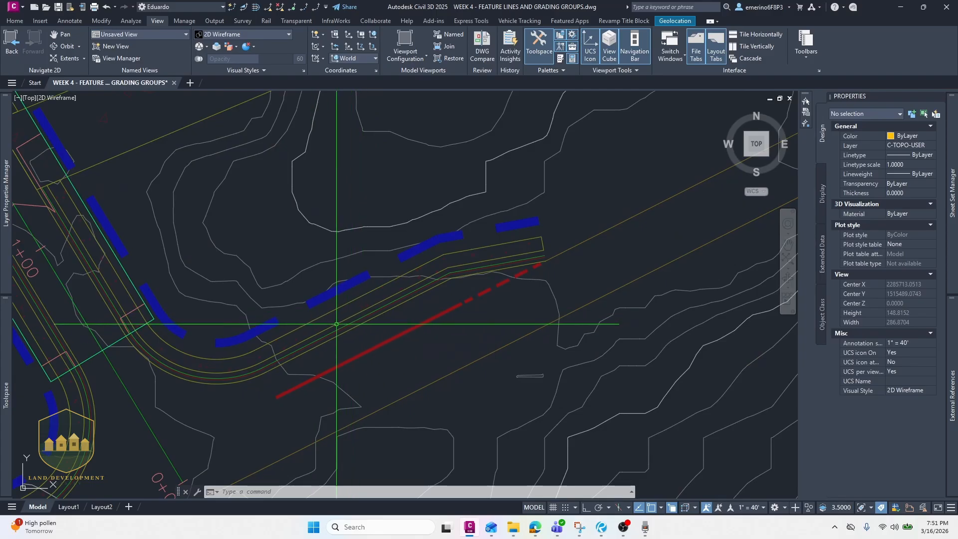
{"action": "scroll", "coordinate": [329, 313], "scroll_direction": "down", "scroll_amount": 2}
{"action": "middle_click_drag", "start_coordinate": [219, 243], "coordinate": [255, 336]}
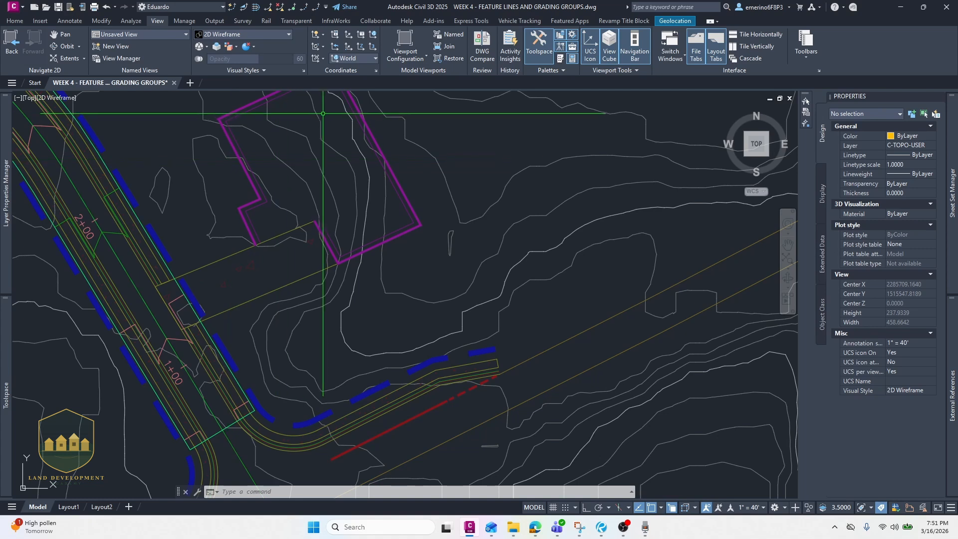
{"action": "mouse_move", "coordinate": [326, 114]}
{"action": "middle_mouse_down"}
{"action": "mouse_move", "coordinate": [355, 193]}
{"action": "mouse_move", "coordinate": [355, 227]}
{"action": "middle_mouse_up"}
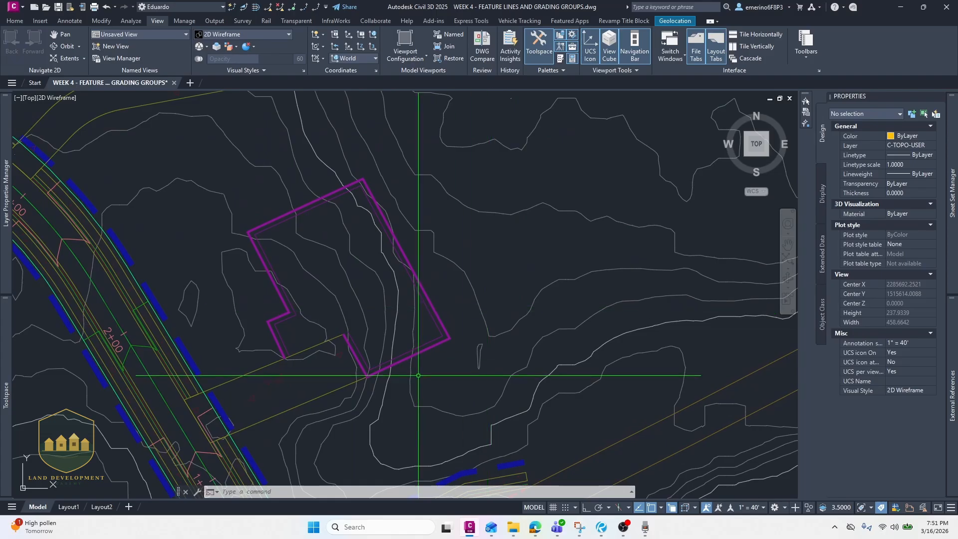
{"action": "mouse_move", "coordinate": [408, 356]}
{"action": "middle_mouse_down"}
{"action": "mouse_move", "coordinate": [375, 215]}
{"action": "mouse_move", "coordinate": [375, 162]}
{"action": "middle_mouse_up"}
{"action": "scroll", "coordinate": [417, 349], "scroll_direction": "up", "scroll_amount": 4}
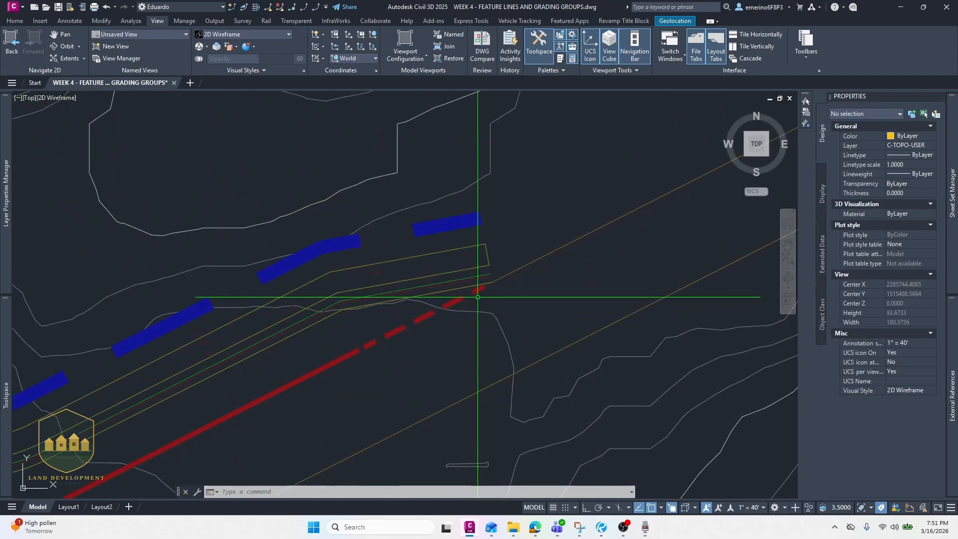
{"action": "scroll", "coordinate": [417, 367], "scroll_direction": "down", "scroll_amount": 2}
{"action": "mouse_move", "coordinate": [454, 306]}
{"action": "middle_mouse_down"}
{"action": "mouse_move", "coordinate": [454, 283]}
{"action": "mouse_move", "coordinate": [474, 283]}
{"action": "middle_mouse_up"}
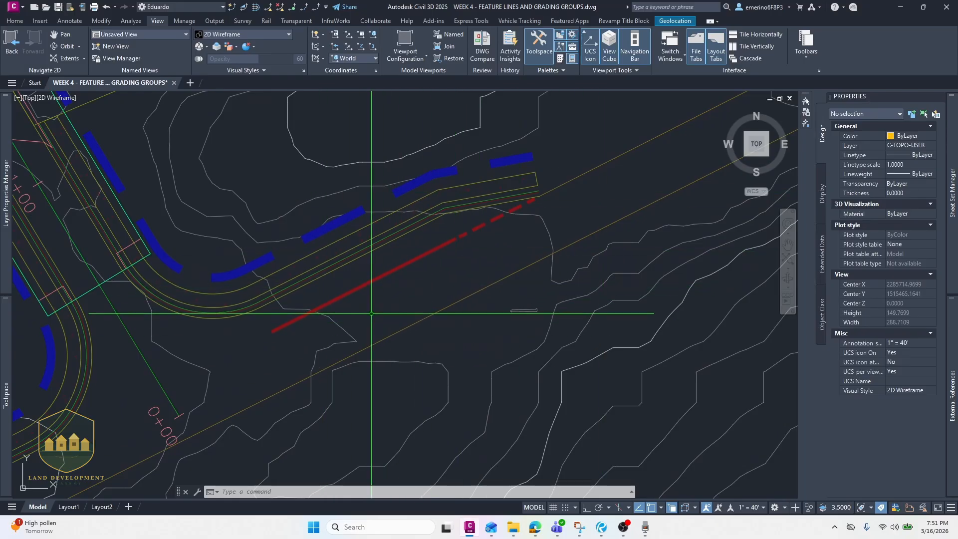
- Draw a polyline tracing the red line from its upper-right end down toward the road, about 110 ft long
{"action": "mouse_move", "coordinate": [371, 314]}
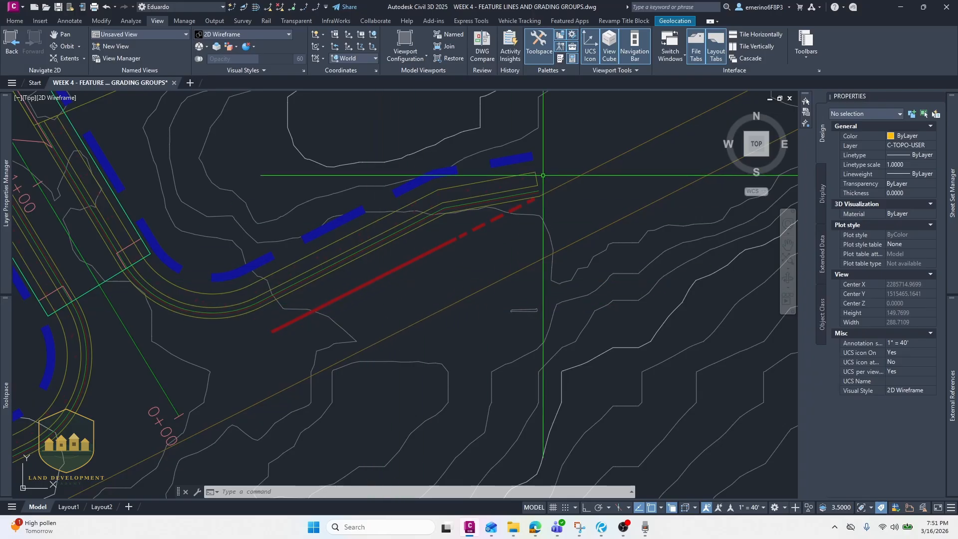
{"action": "scroll", "coordinate": [543, 175], "scroll_direction": "up", "scroll_amount": 4}
{"action": "type", "text": "pl"}
{"action": "key", "text": "Return"}
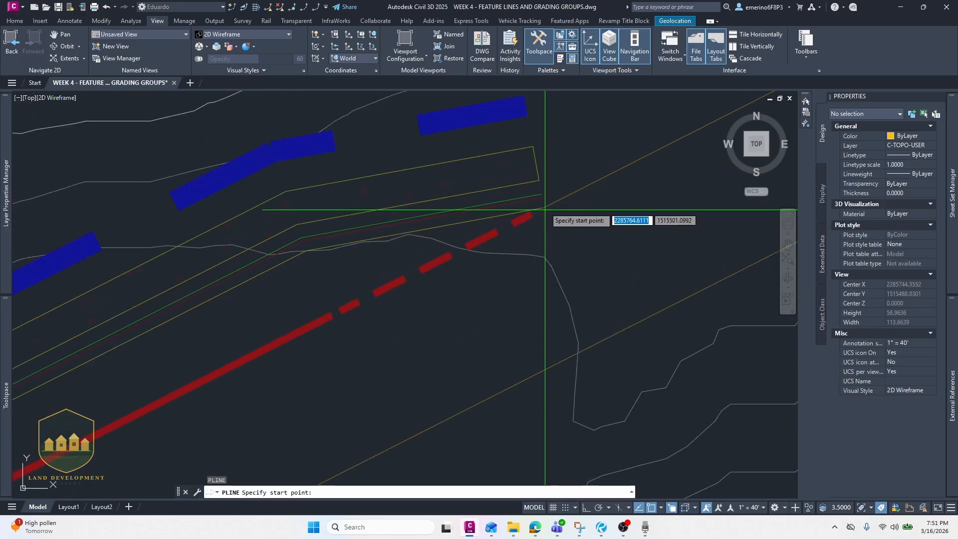
{"action": "left_click", "coordinate": [545, 208]}
{"action": "scroll", "coordinate": [384, 304], "scroll_direction": "down", "scroll_amount": 4}
{"action": "middle_click_drag", "start_coordinate": [366, 316], "coordinate": [502, 241]}
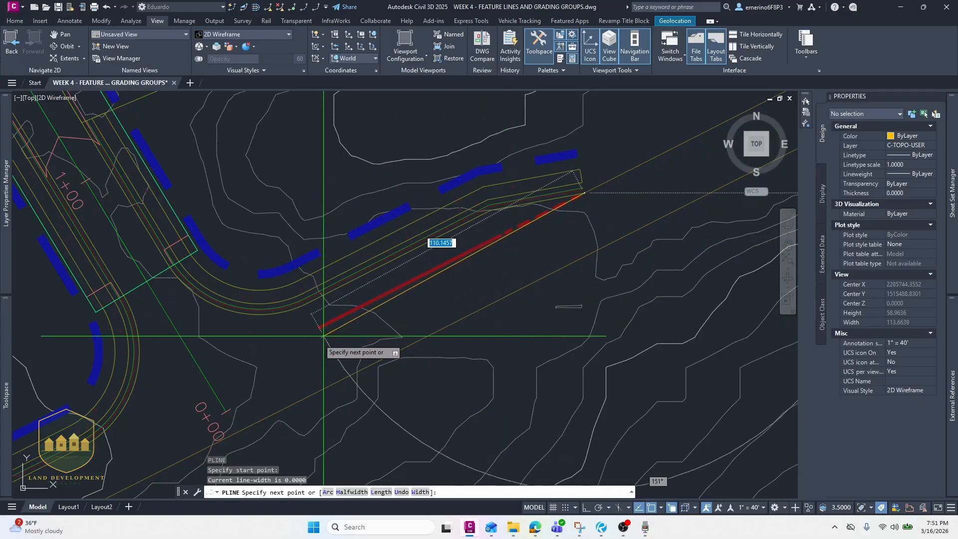
{"action": "scroll", "coordinate": [323, 335], "scroll_direction": "up", "scroll_amount": 2}
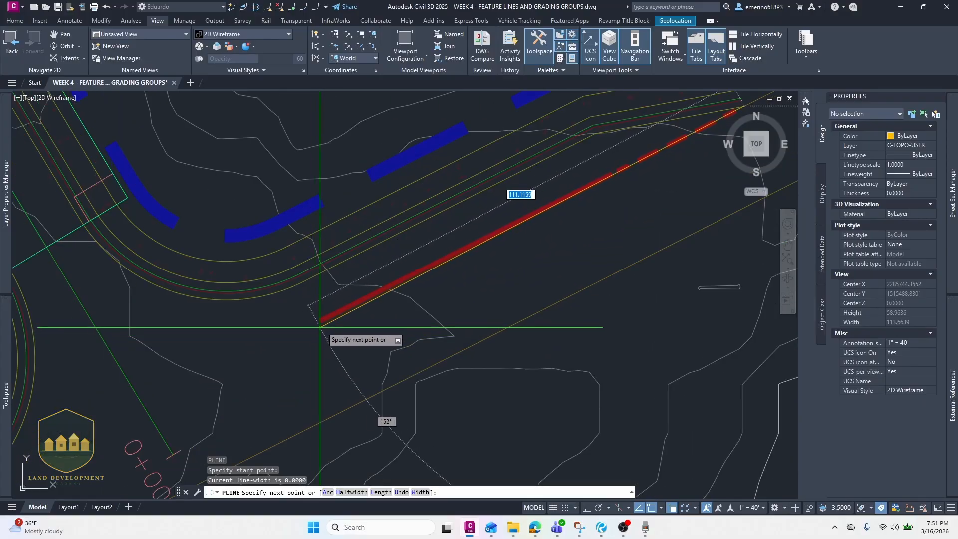
{"action": "left_click", "coordinate": [320, 320]}
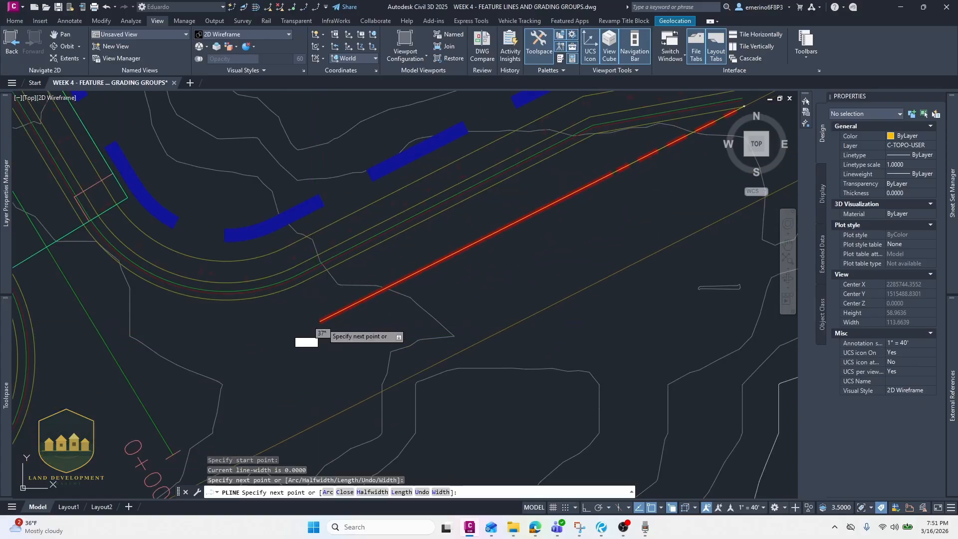
{"action": "key", "text": "Escape"}
- Stretch the polyline's lower-left endpoint further along the line, to about 135 ft total length
{"action": "left_click", "coordinate": [329, 318]}
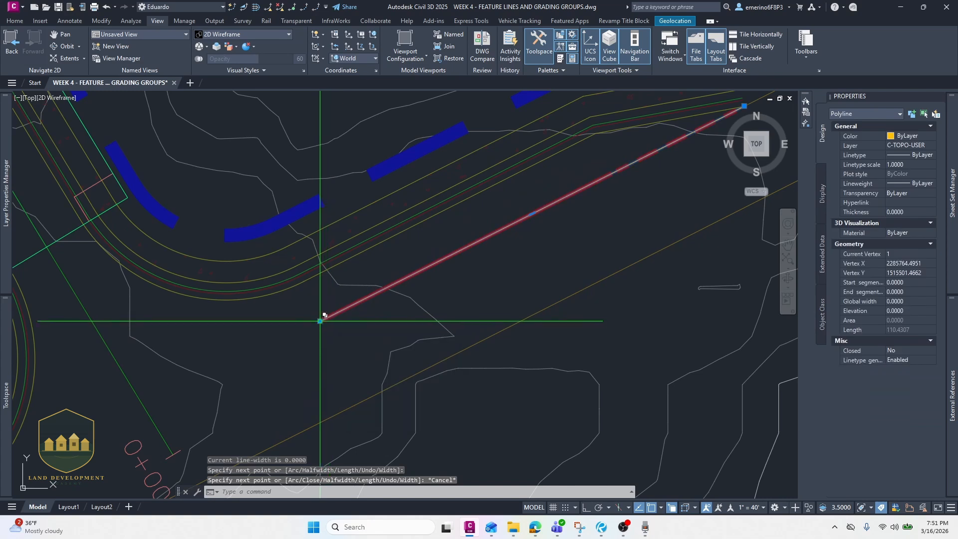
{"action": "left_click", "coordinate": [320, 321]}
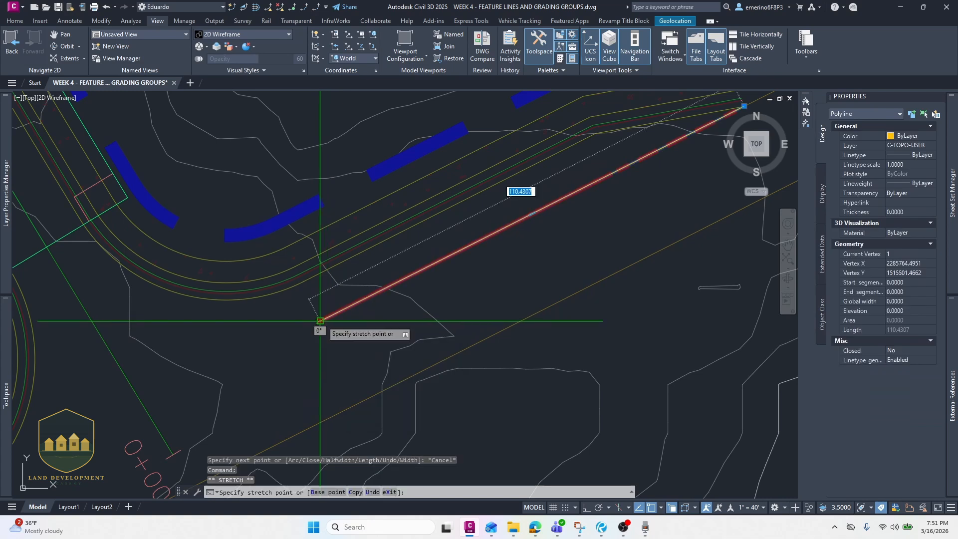
{"action": "left_click", "coordinate": [225, 369]}
{"action": "scroll", "coordinate": [278, 347], "scroll_direction": "down", "scroll_amount": 2}
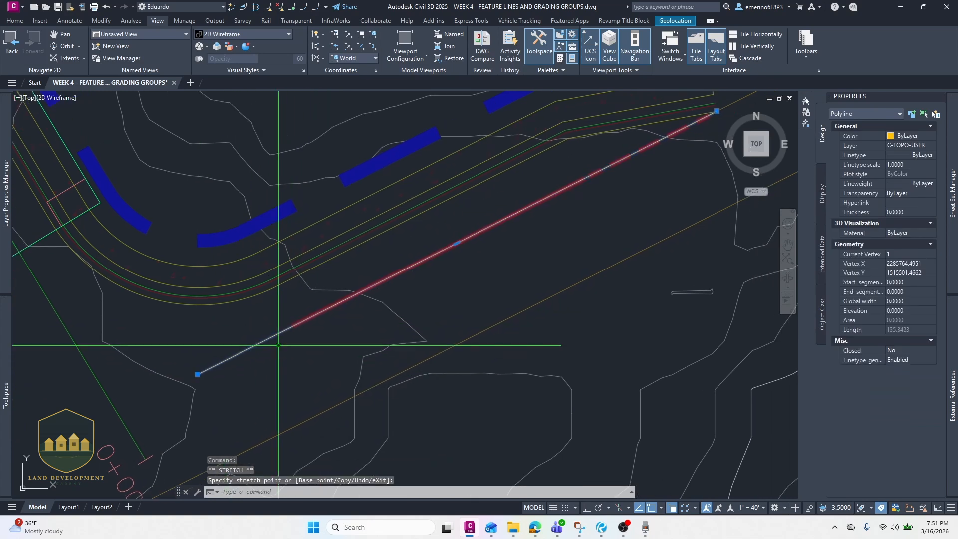
- Convert the polyline into a feature line in Site 1 on the C-TOPO-FEAT layer
{"action": "type", "text": "CREATEFEATURELINES"}
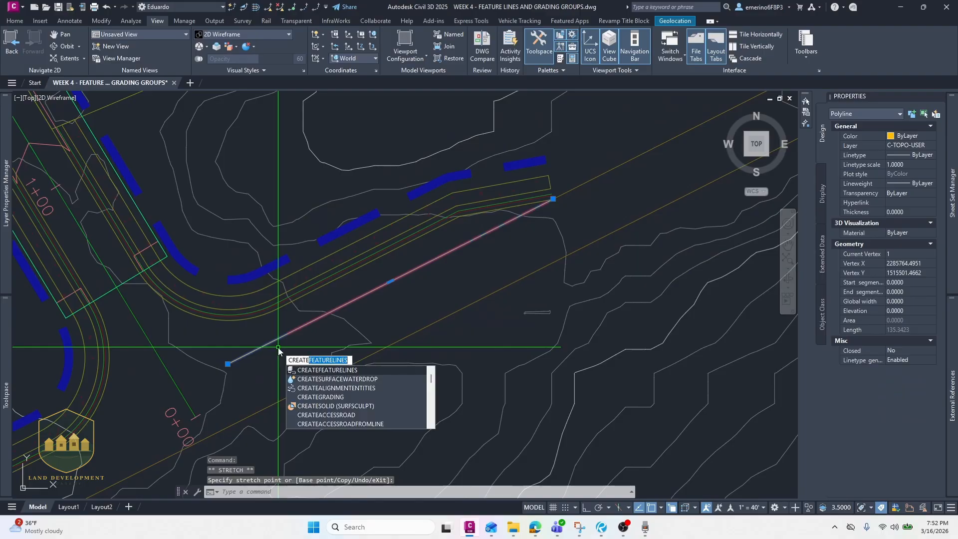
{"action": "key", "text": "Return"}
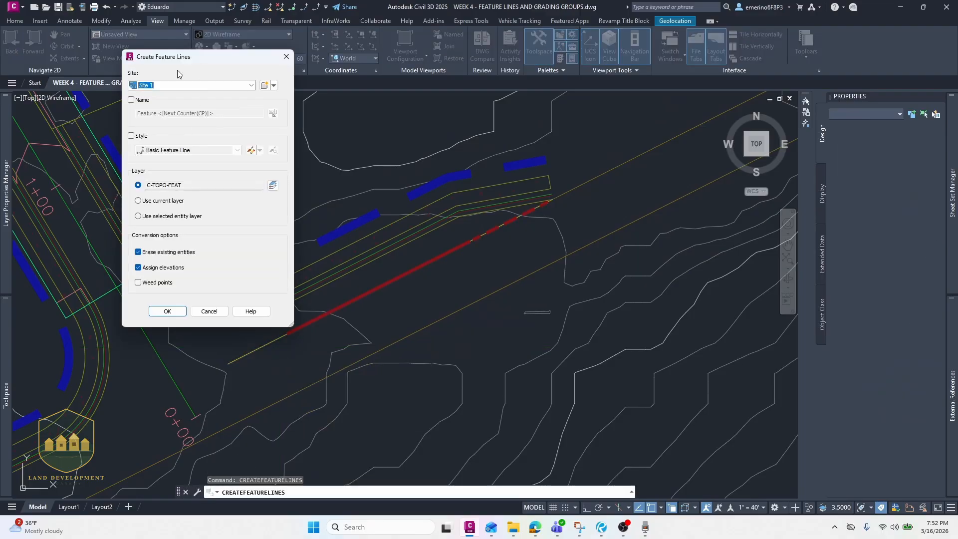
{"action": "left_click", "coordinate": [182, 85]}
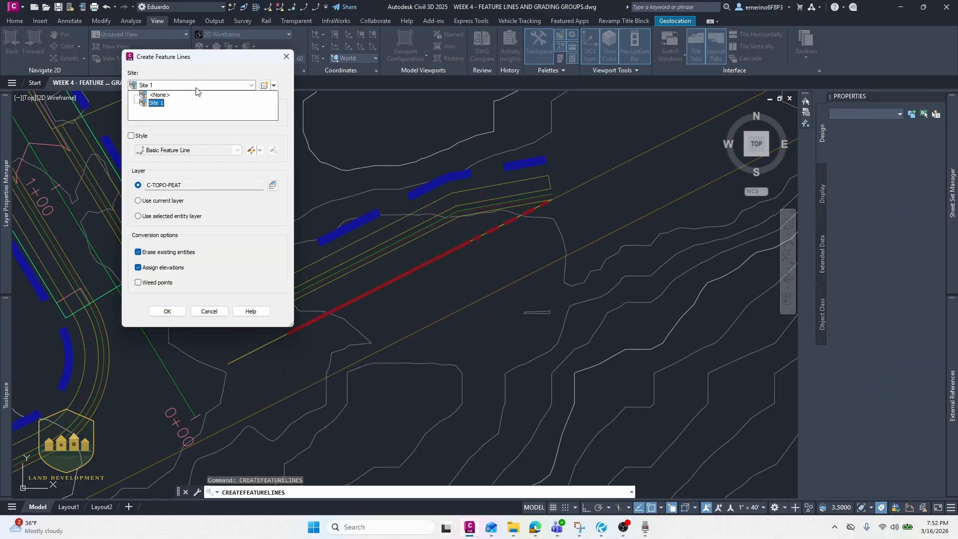
{"action": "left_click", "coordinate": [158, 104]}
{"action": "left_click_drag", "start_coordinate": [192, 57], "coordinate": [279, 79]}
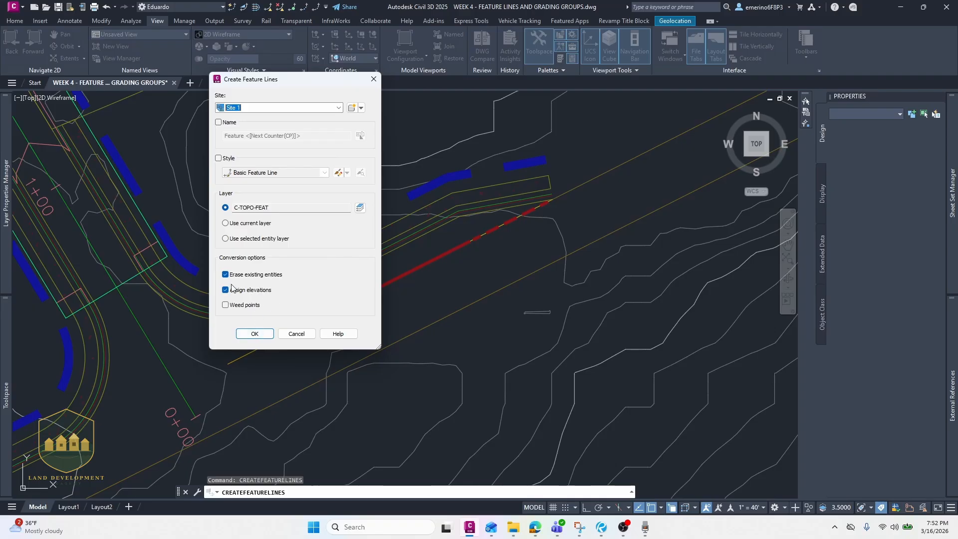
{"action": "left_click", "coordinate": [254, 334]}
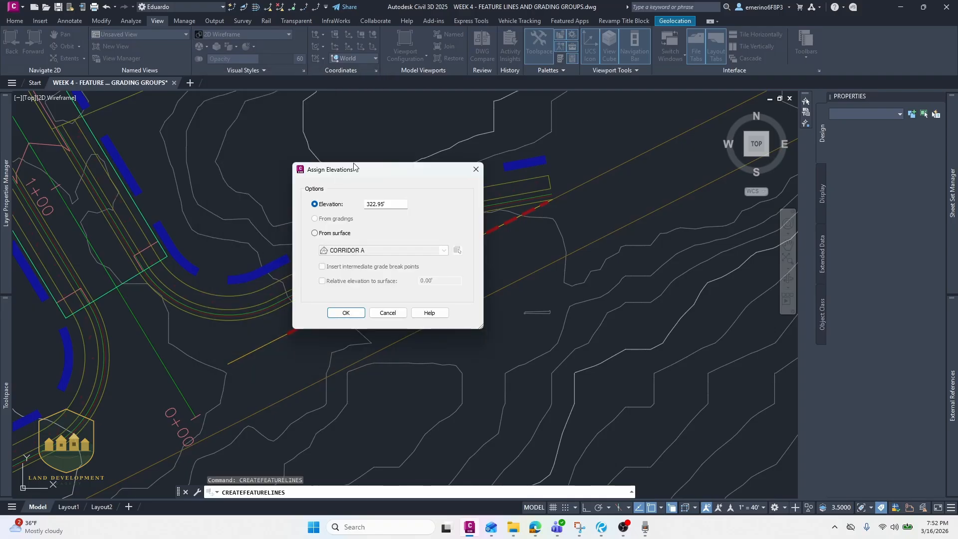
- Assign the feature line's elevations from the Grid from DEM file EG surface
{"action": "left_click_drag", "start_coordinate": [372, 173], "coordinate": [376, 145]}
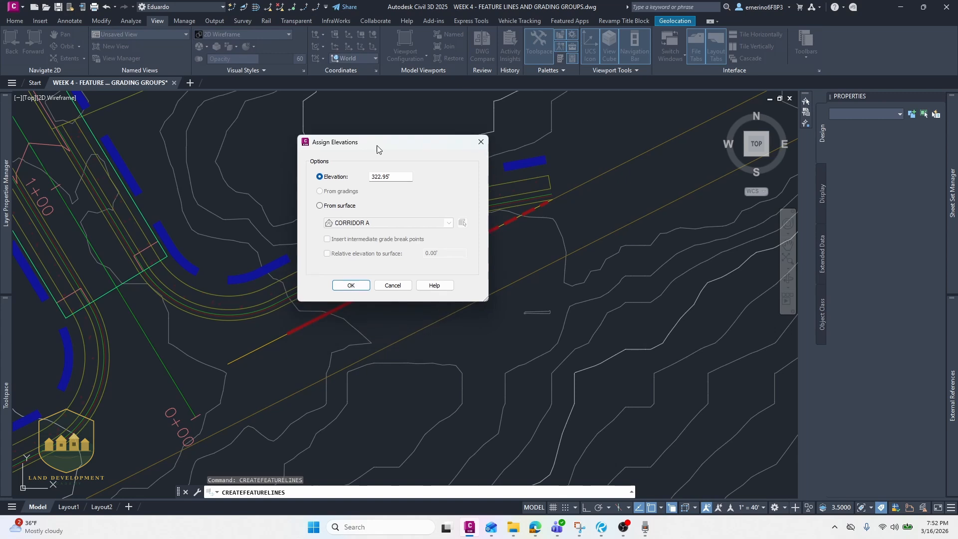
{"action": "left_click", "coordinate": [319, 206]}
{"action": "left_click", "coordinate": [348, 224]}
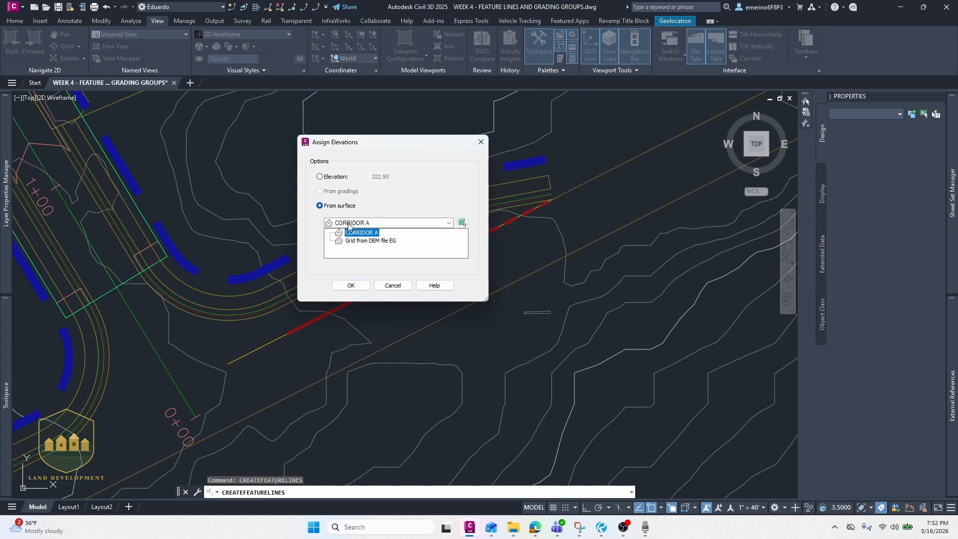
{"action": "left_click", "coordinate": [358, 241]}
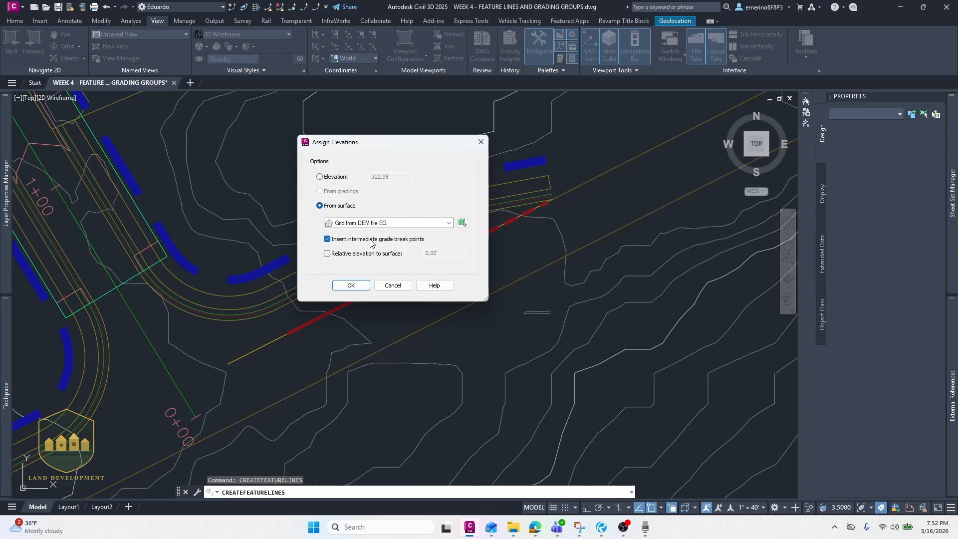
{"action": "left_click", "coordinate": [351, 286]}
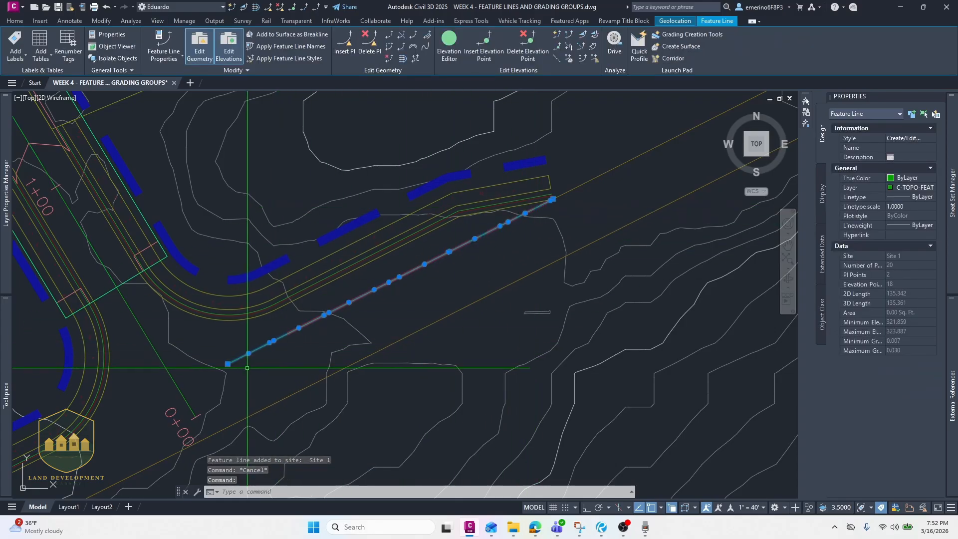
- Inspect the new feature line's grade and elevations along its length
{"action": "key", "text": "Escape"}
{"action": "left_click", "coordinate": [232, 7]}
{"action": "scroll", "coordinate": [250, 390], "scroll_direction": "up", "scroll_amount": 3}
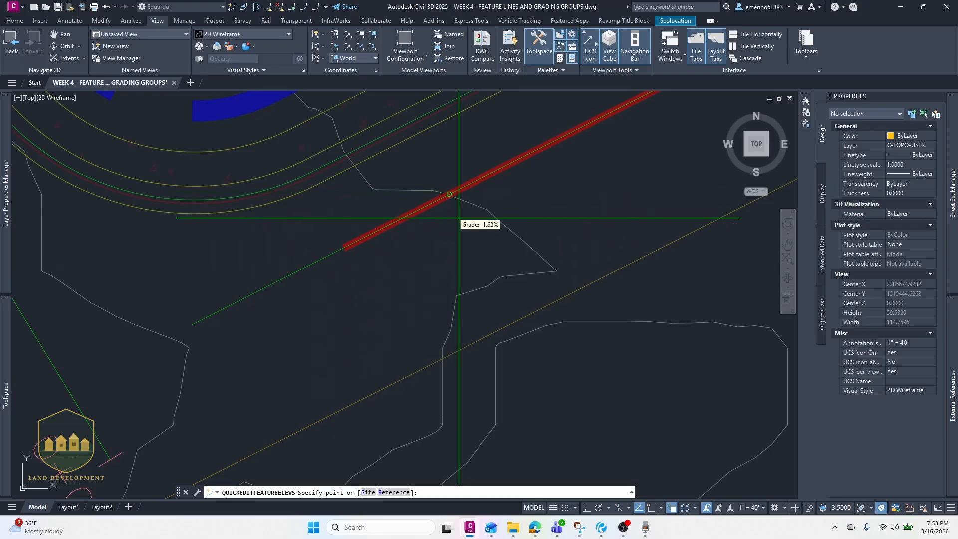
{"action": "key", "text": "Escape"}
{"action": "scroll", "coordinate": [326, 327], "scroll_direction": "down", "scroll_amount": 2}
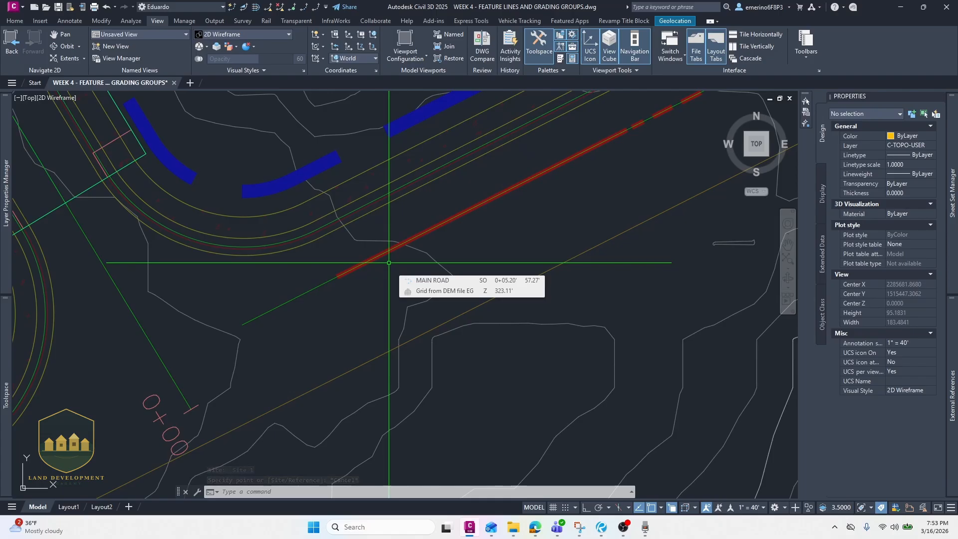
{"action": "scroll", "coordinate": [388, 262], "scroll_direction": "down", "scroll_amount": 5}
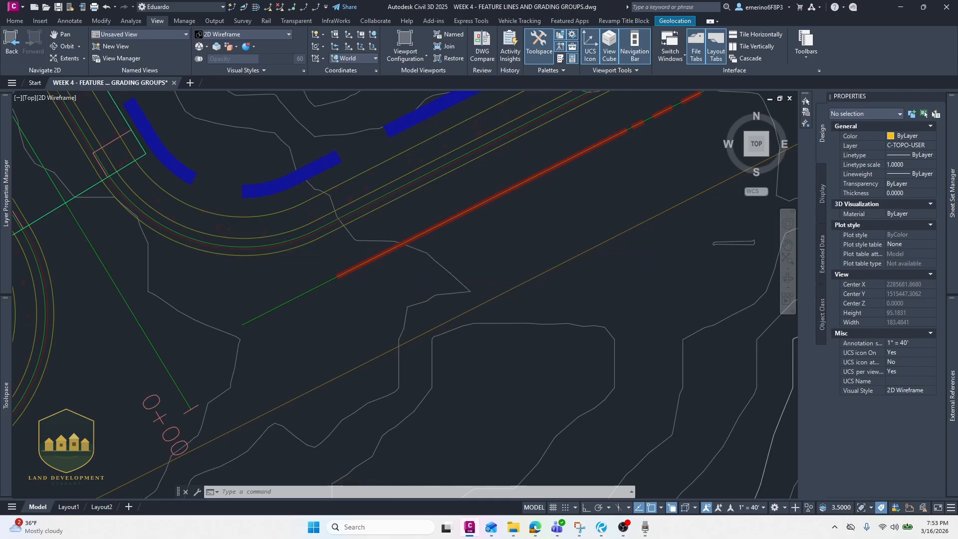
{"action": "scroll", "coordinate": [316, 293], "scroll_direction": "up", "scroll_amount": 5}
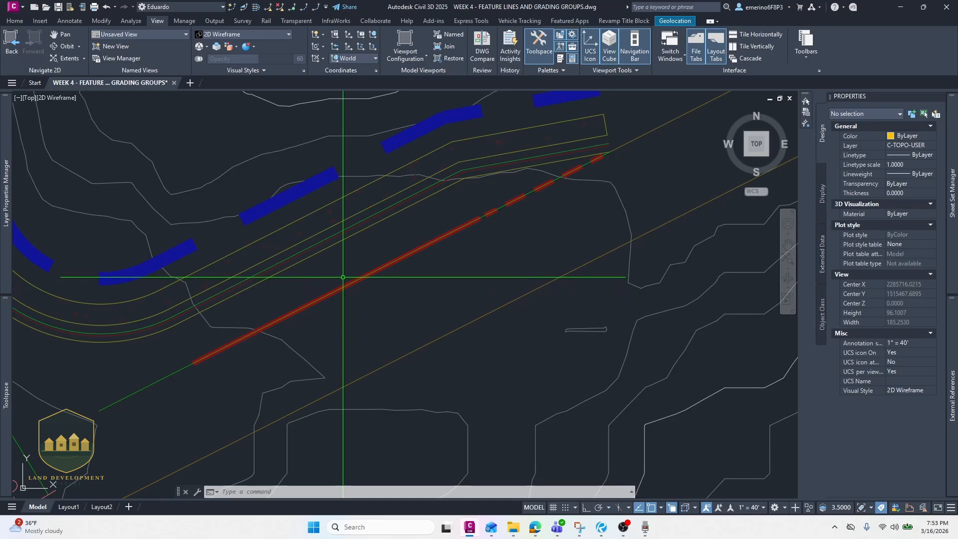
{"action": "middle_click_drag", "start_coordinate": [199, 353], "coordinate": [260, 290]}
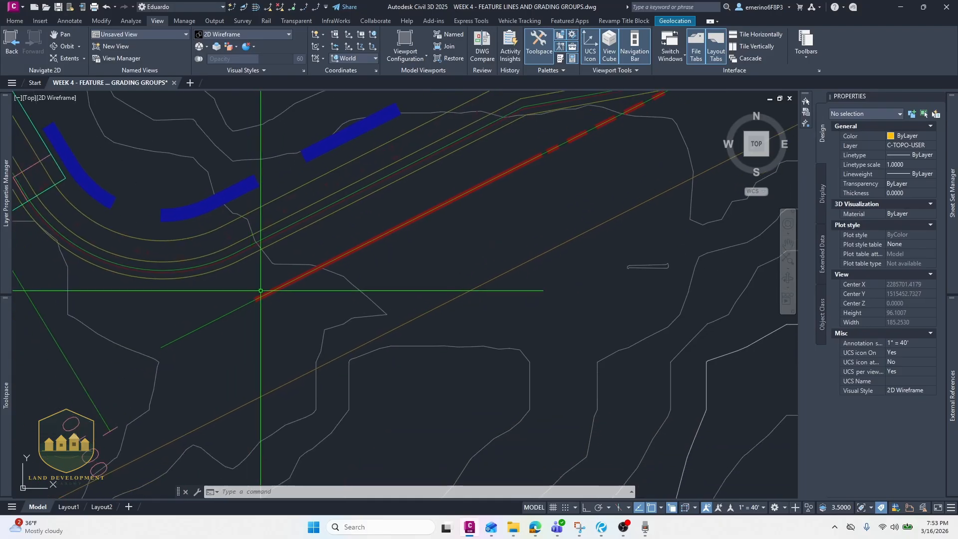
{"action": "mouse_move", "coordinate": [398, 193]}
{"action": "middle_mouse_down"}
{"action": "mouse_move", "coordinate": [385, 244]}
{"action": "mouse_move", "coordinate": [360, 253]}
{"action": "mouse_move", "coordinate": [398, 216]}
{"action": "middle_mouse_up"}
{"action": "scroll", "coordinate": [392, 224], "scroll_direction": "down", "scroll_amount": 5}
{"action": "scroll", "coordinate": [344, 253], "scroll_direction": "up", "scroll_amount": 5}
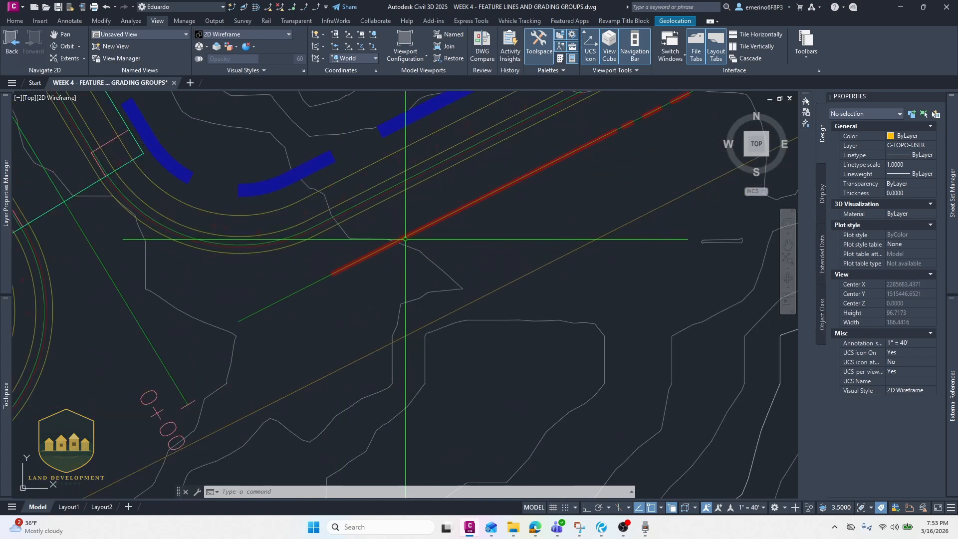
{"action": "middle_click_drag", "start_coordinate": [376, 206], "coordinate": [332, 240]}
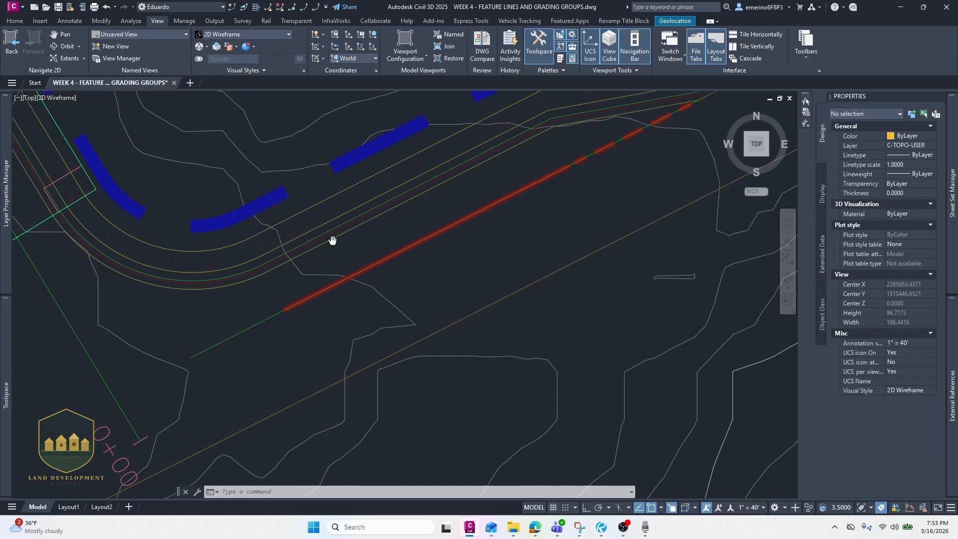
{"action": "middle_click_drag", "start_coordinate": [511, 179], "coordinate": [462, 202]}
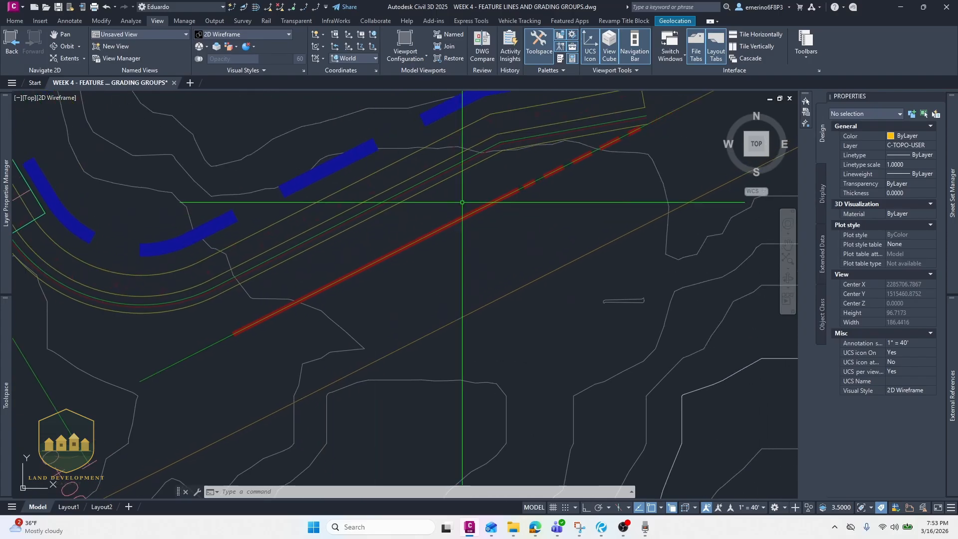
- Create a stepped offset of the feature line 10 ft toward the road with an elevation difference of -0.2
{"action": "left_click", "coordinate": [530, 181]}
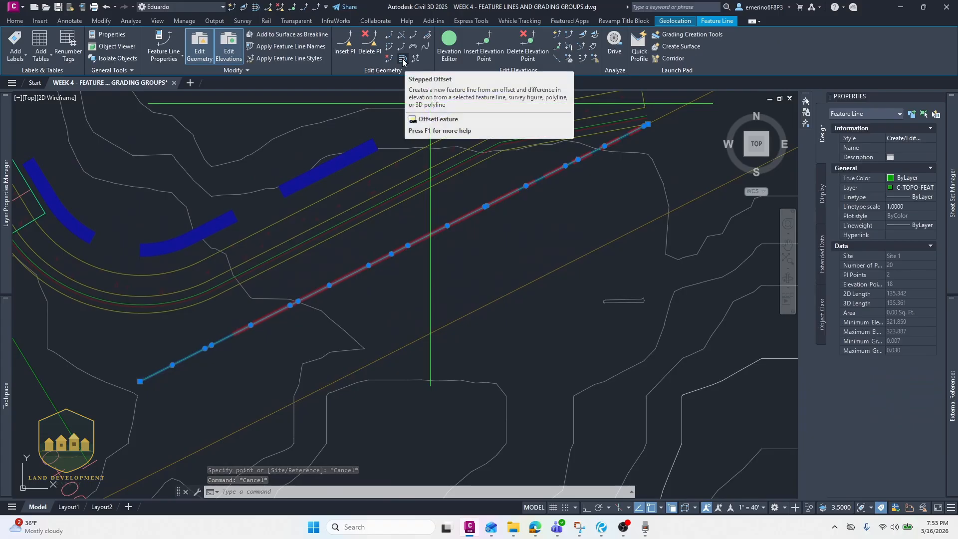
{"action": "left_click", "coordinate": [403, 59]}
{"action": "scroll", "coordinate": [322, 221], "scroll_direction": "up", "scroll_amount": 2}
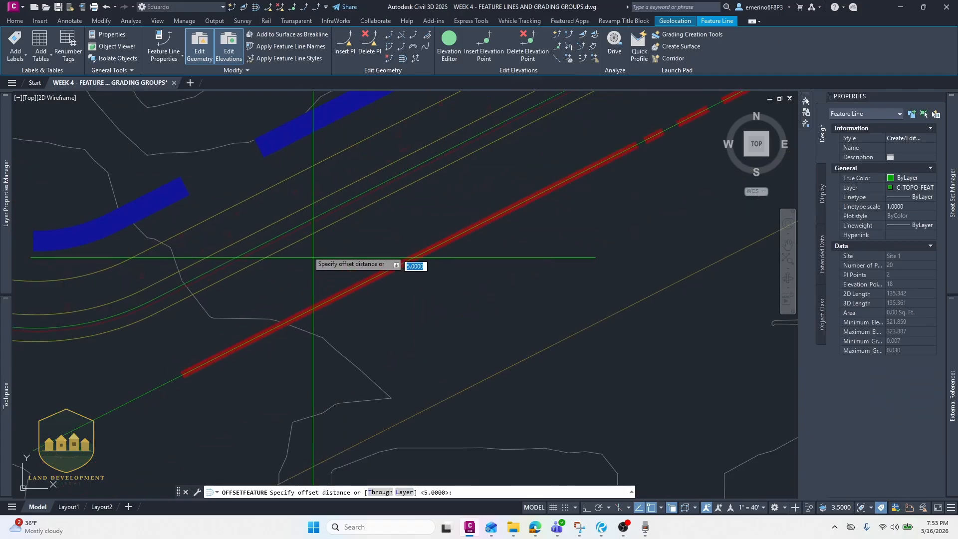
{"action": "type", "text": "10"}
{"action": "key", "text": "Return"}
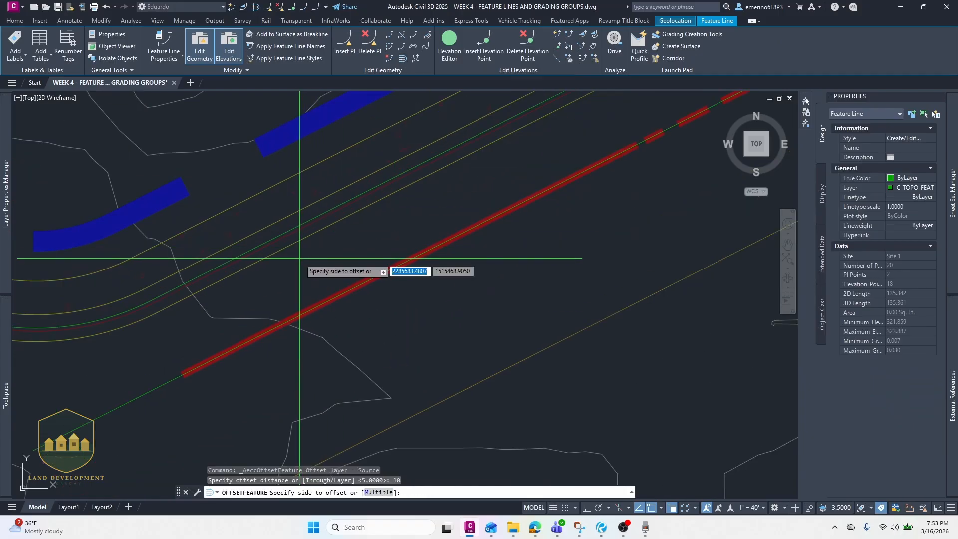
{"action": "left_click", "coordinate": [242, 166]}
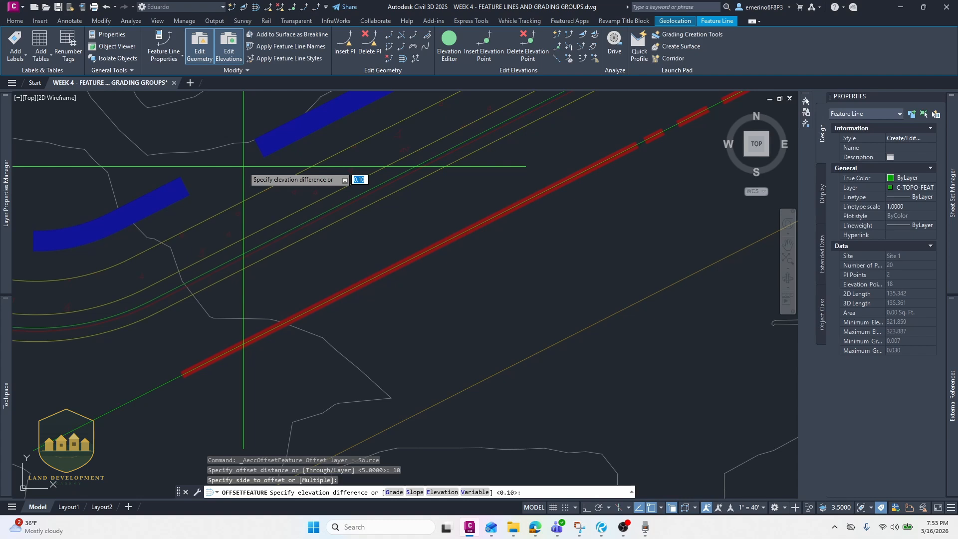
{"action": "key", "text": "Return"}
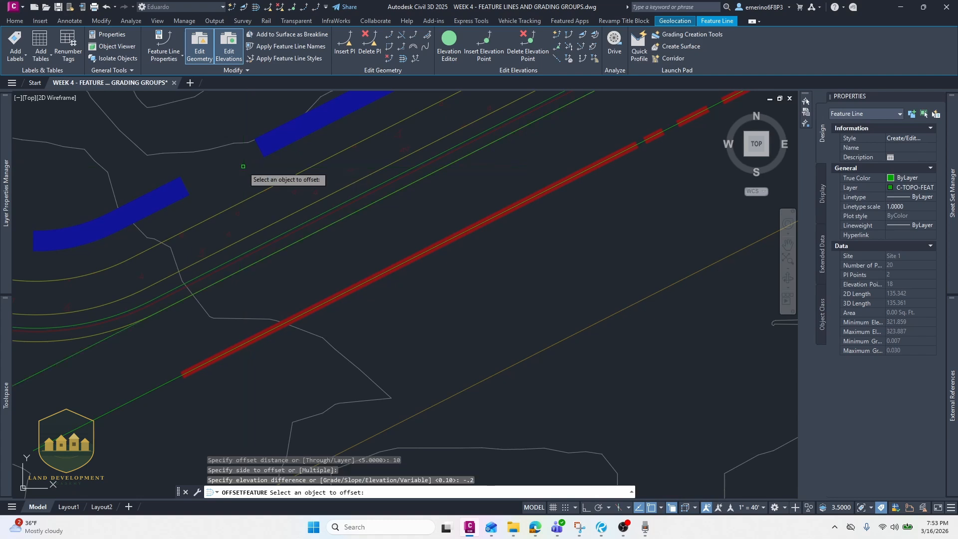
{"action": "scroll", "coordinate": [283, 242], "scroll_direction": "down", "scroll_amount": 2}
{"action": "key", "text": "Escape"}
{"action": "key", "text": "Escape"}
{"action": "key", "text": "Escape"}
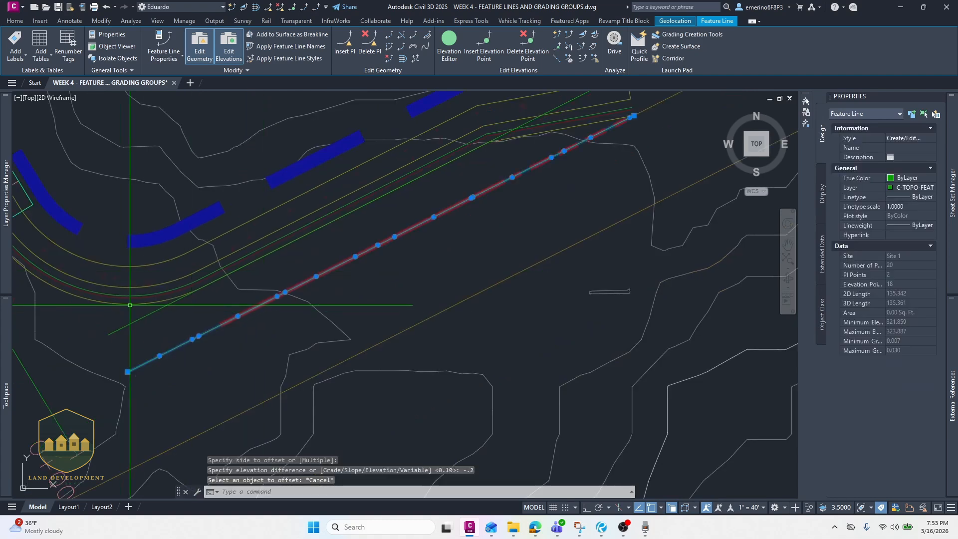
- Use Break Features to break the offset feature line at its lower-left end near the road edge
{"action": "left_click", "coordinate": [161, 308]}
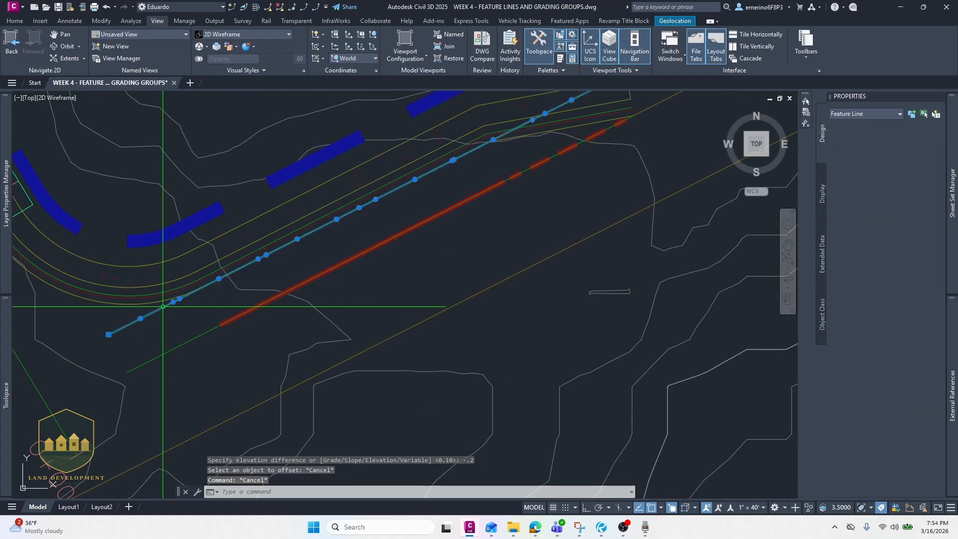
{"action": "left_click", "coordinate": [312, 8]}
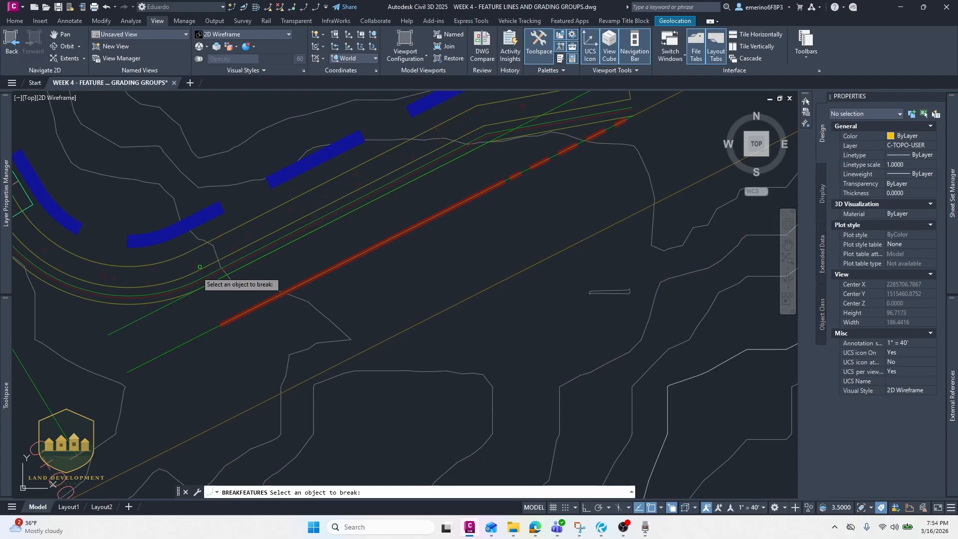
{"action": "scroll", "coordinate": [230, 300], "scroll_direction": "up", "scroll_amount": 4}
{"action": "left_click", "coordinate": [178, 293]}
{"action": "type", "text": "First point"}
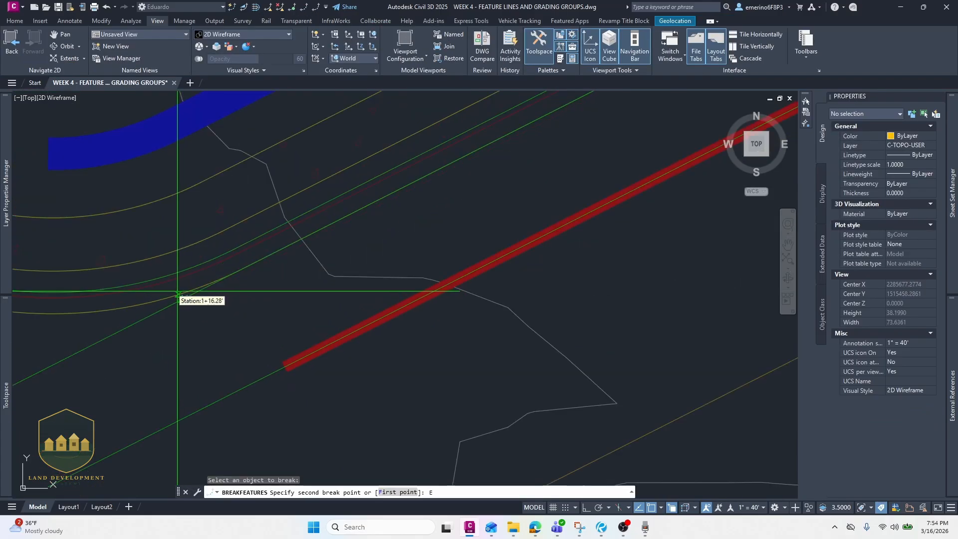
{"action": "type", "text": "ND"}
{"action": "key", "text": "Return"}
{"action": "left_click", "coordinate": [181, 294]}
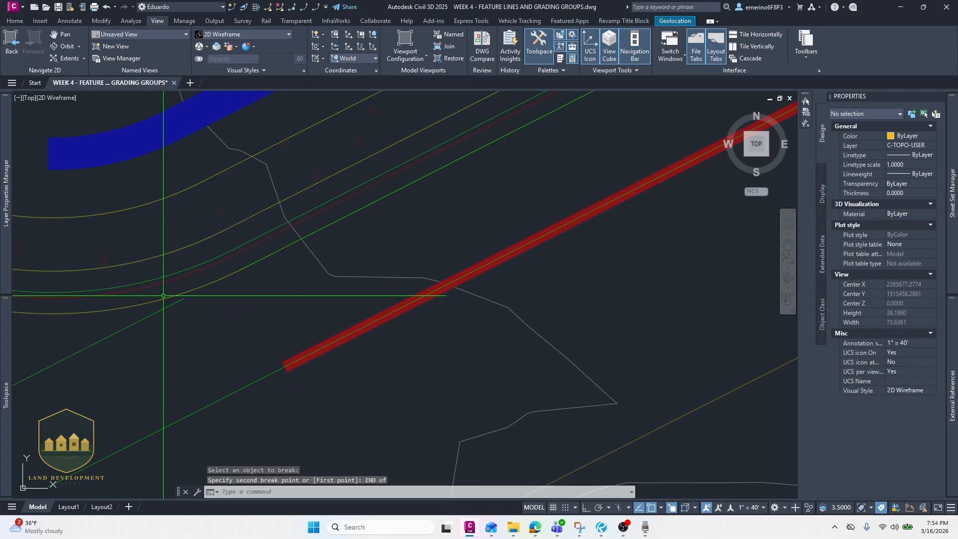
{"action": "scroll", "coordinate": [172, 294], "scroll_direction": "down", "scroll_amount": 3}
{"action": "scroll", "coordinate": [175, 293], "scroll_direction": "down", "scroll_amount": 3}
{"action": "scroll", "coordinate": [220, 293], "scroll_direction": "up", "scroll_amount": 5}
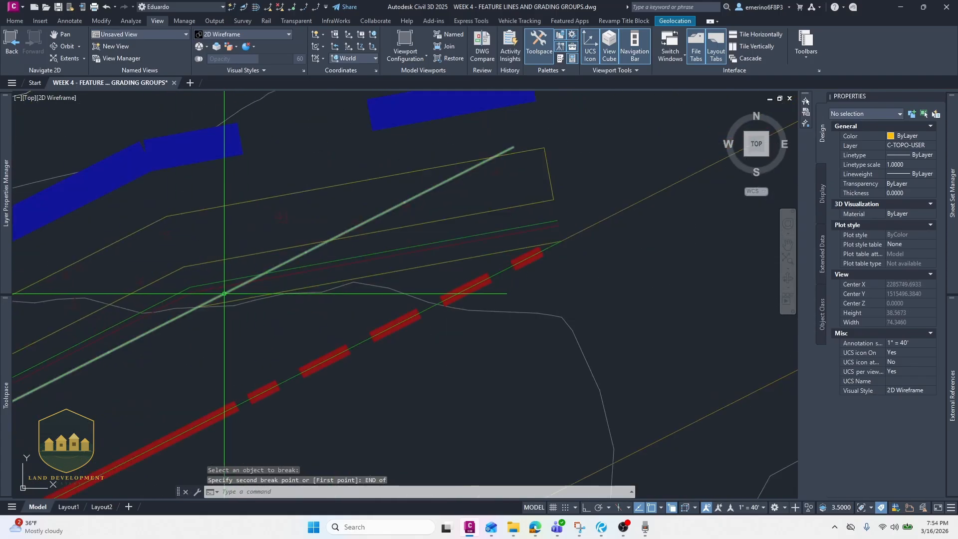
{"action": "scroll", "coordinate": [248, 267], "scroll_direction": "up", "scroll_amount": 3}
- Break the offset feature line again where it meets the road edge and erase the two cut-off pieces
{"action": "key", "text": "Return"}
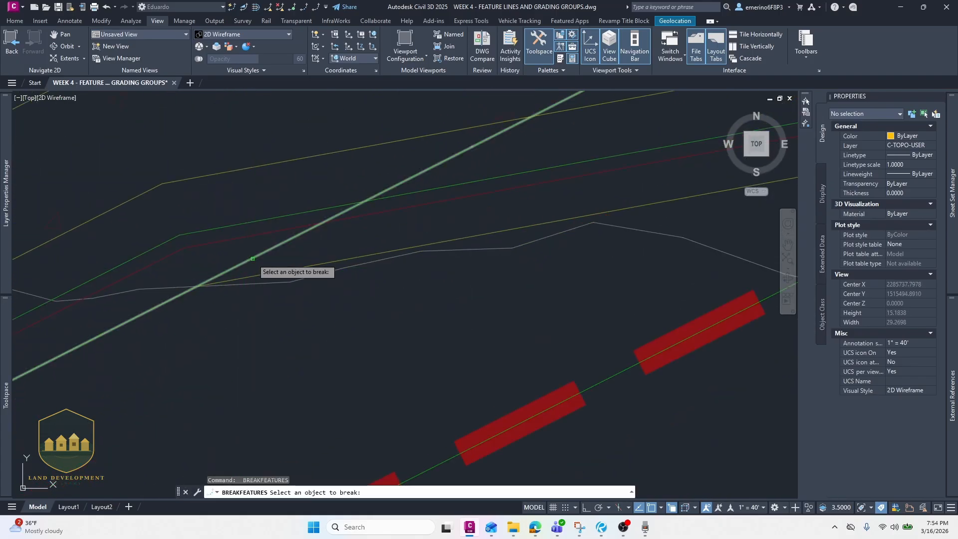
{"action": "left_click", "coordinate": [252, 258]}
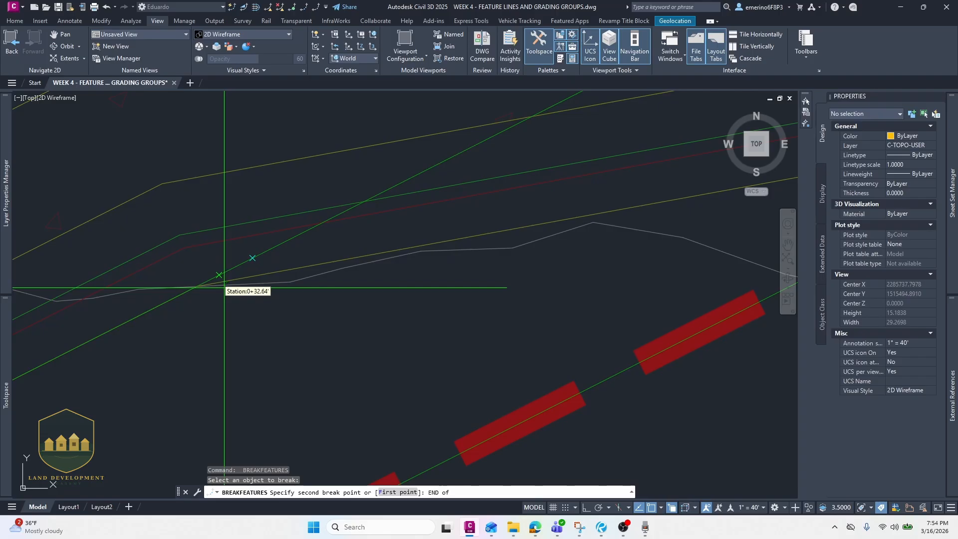
{"action": "scroll", "coordinate": [234, 282], "scroll_direction": "up", "scroll_amount": 2}
{"action": "left_click", "coordinate": [263, 272]}
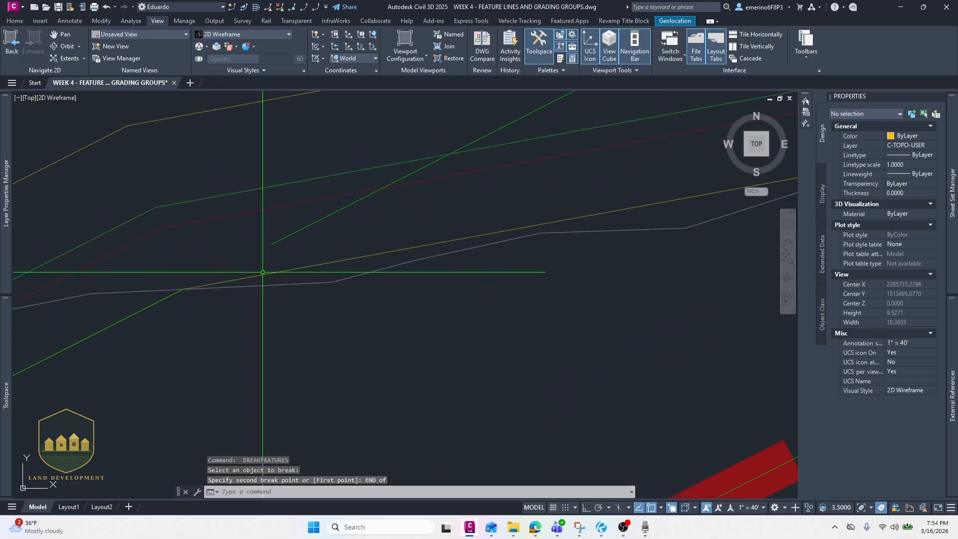
{"action": "key", "text": "Escape"}
{"action": "left_click", "coordinate": [283, 238]}
{"action": "scroll", "coordinate": [272, 246], "scroll_direction": "down", "scroll_amount": 2}
{"action": "middle_click_drag", "start_coordinate": [222, 280], "coordinate": [250, 259]}
{"action": "scroll", "coordinate": [252, 256], "scroll_direction": "down", "scroll_amount": 2}
{"action": "middle_click_drag", "start_coordinate": [260, 240], "coordinate": [399, 135]}
{"action": "middle_click_drag", "start_coordinate": [219, 287], "coordinate": [553, 159]}
{"action": "left_click", "coordinate": [196, 291]}
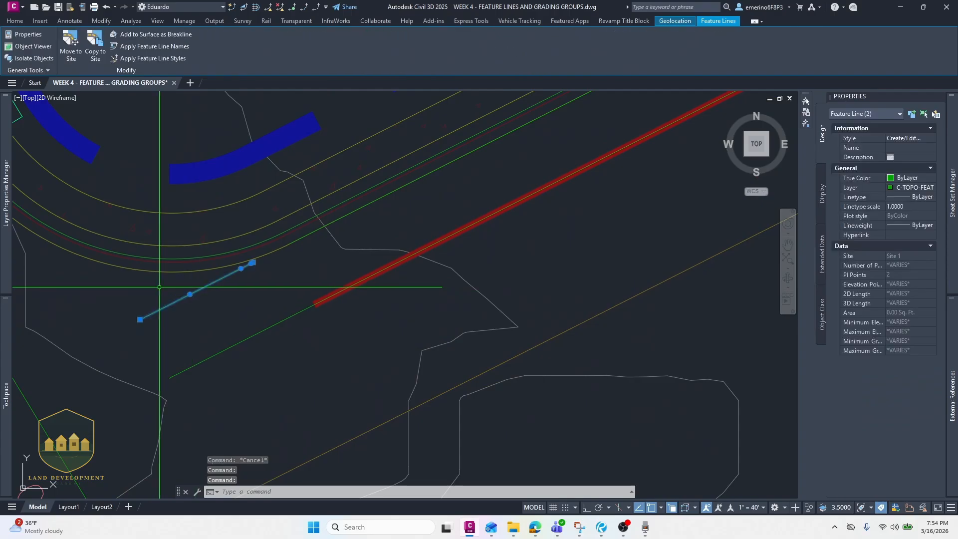
{"action": "type", "text": "e"}
{"action": "key", "text": "Return"}
- Copy the yellow road edge polyline out of the external reference with NCOPY
{"action": "scroll", "coordinate": [321, 229], "scroll_direction": "down", "scroll_amount": 3}
{"action": "mouse_move", "coordinate": [321, 229]}
{"action": "middle_mouse_down"}
{"action": "mouse_move", "coordinate": [342, 207]}
{"action": "mouse_move", "coordinate": [304, 229]}
{"action": "middle_mouse_up"}
{"action": "middle_click_drag", "start_coordinate": [179, 295], "coordinate": [334, 233]}
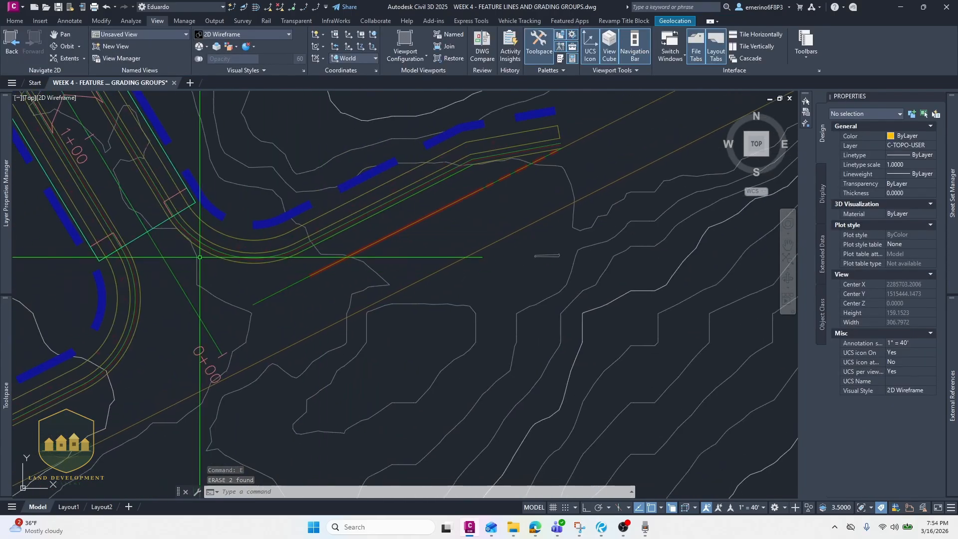
{"action": "middle_click_drag", "start_coordinate": [220, 263], "coordinate": [209, 278]}
{"action": "type", "text": "ncopy"}
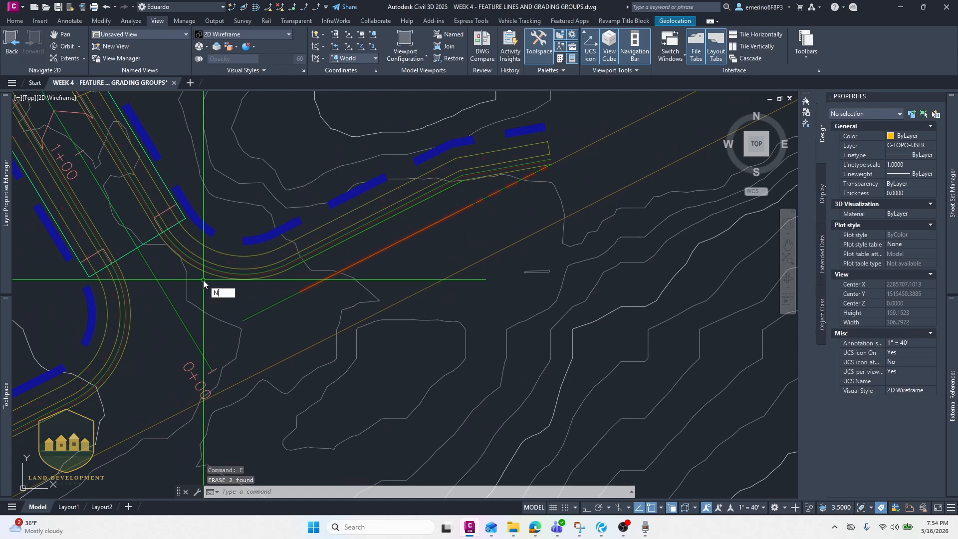
{"action": "key", "text": "Return"}
{"action": "key", "text": "Escape"}
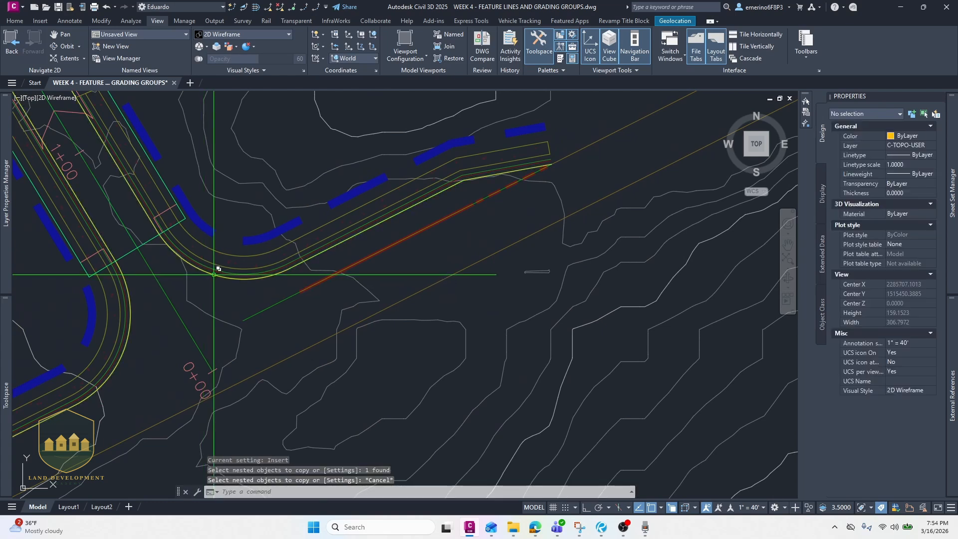
{"action": "left_click", "coordinate": [209, 272]}
{"action": "left_click", "coordinate": [243, 310]}
- Break the copied road edge polyline at a point on the far curve and erase the cut-off portion
{"action": "scroll", "coordinate": [162, 254], "scroll_direction": "up", "scroll_amount": 4}
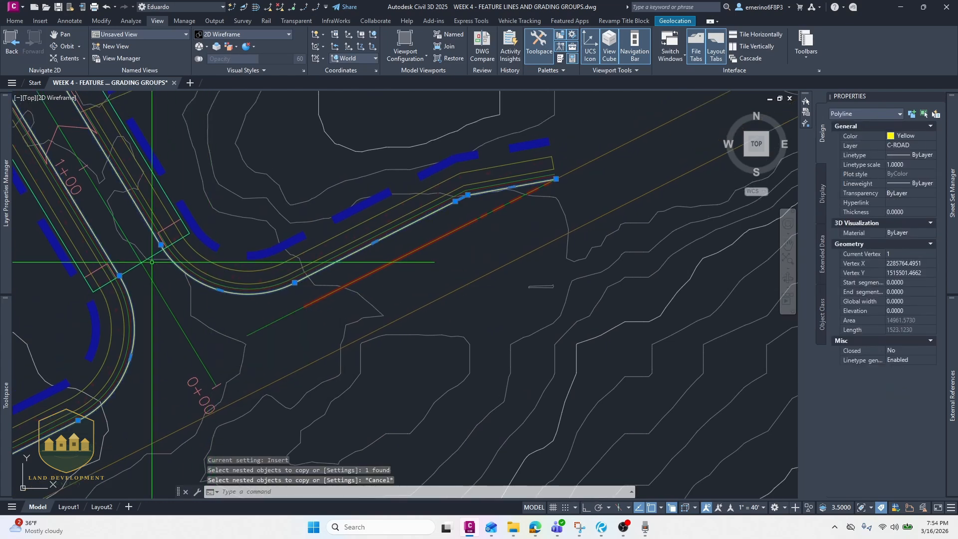
{"action": "type", "text": "br"}
{"action": "key", "text": "Return"}
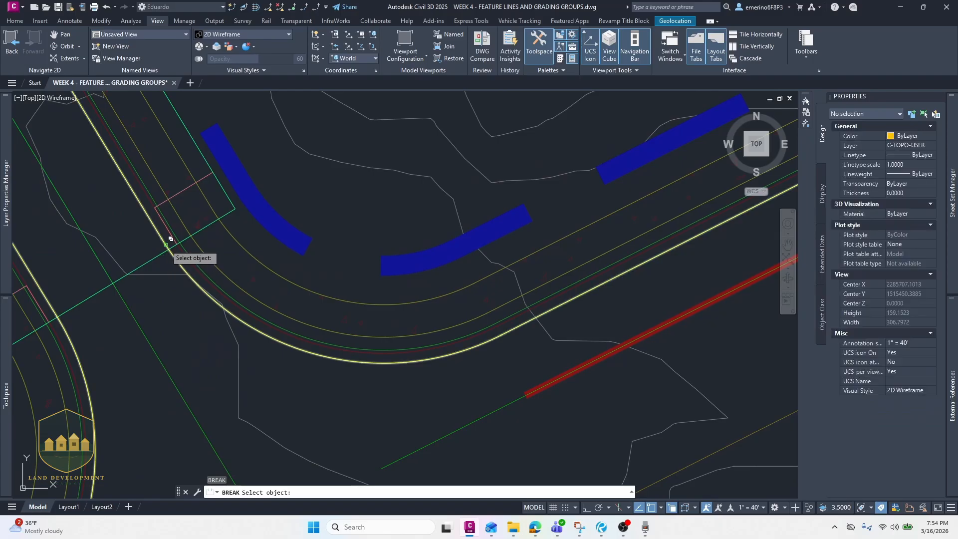
{"action": "left_click", "coordinate": [168, 249]}
{"action": "left_click", "coordinate": [168, 249]}
{"action": "key", "text": "Escape"}
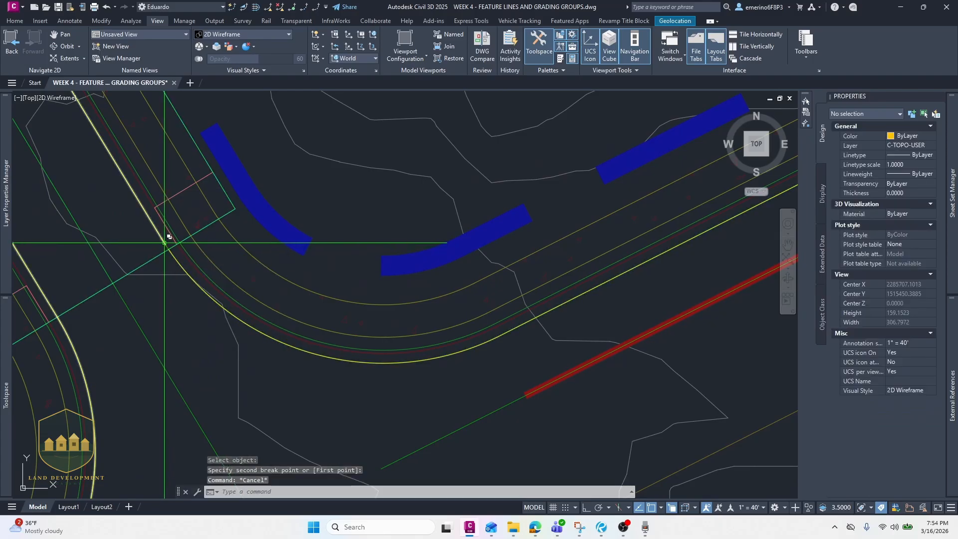
{"action": "left_click", "coordinate": [164, 244]}
{"action": "left_click", "coordinate": [195, 282]}
{"action": "type", "text": "e"}
{"action": "key", "text": "Return"}
- Break off the curved part of the copied road edge, keeping only the straight run beside the feature line
{"action": "middle_click_drag", "start_coordinate": [420, 280], "coordinate": [263, 242]}
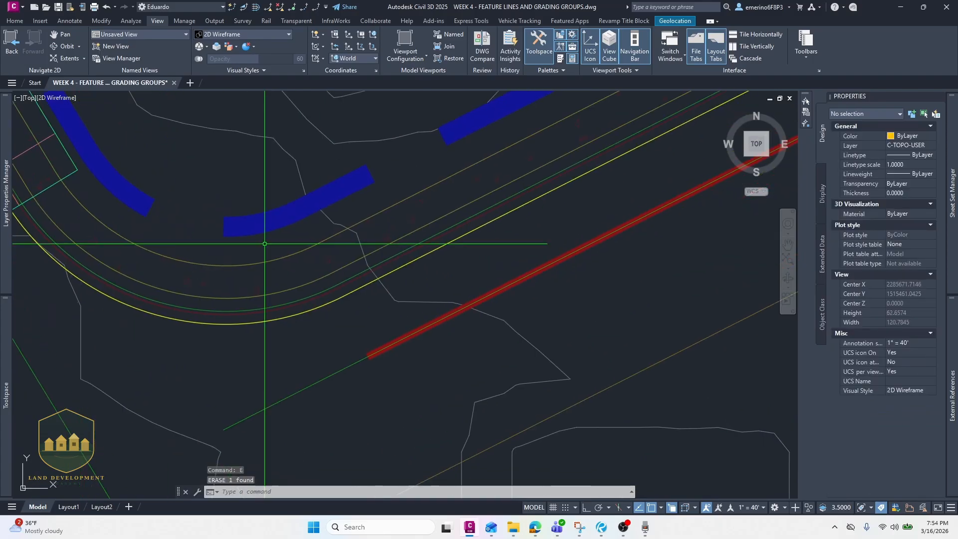
{"action": "type", "text": "br"}
{"action": "key", "text": "Return"}
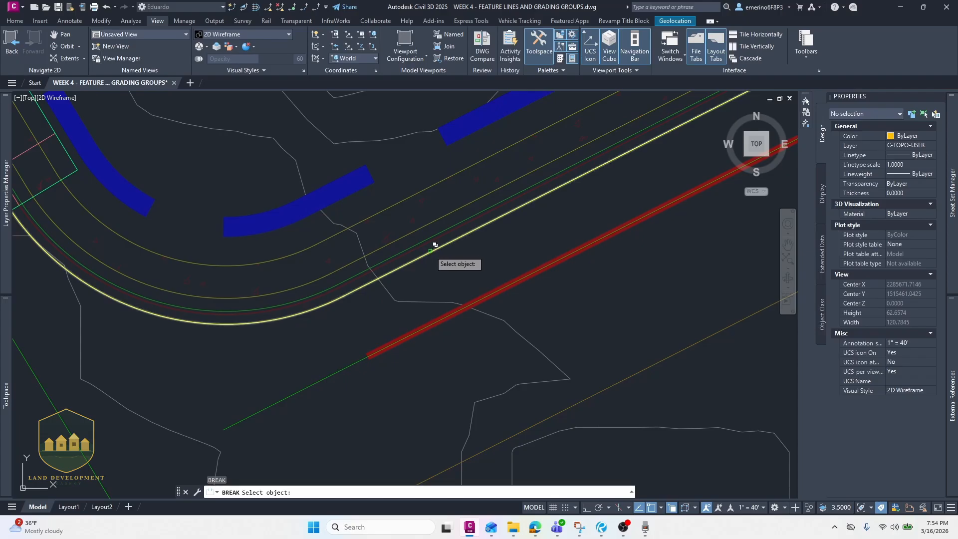
{"action": "left_click", "coordinate": [429, 252]}
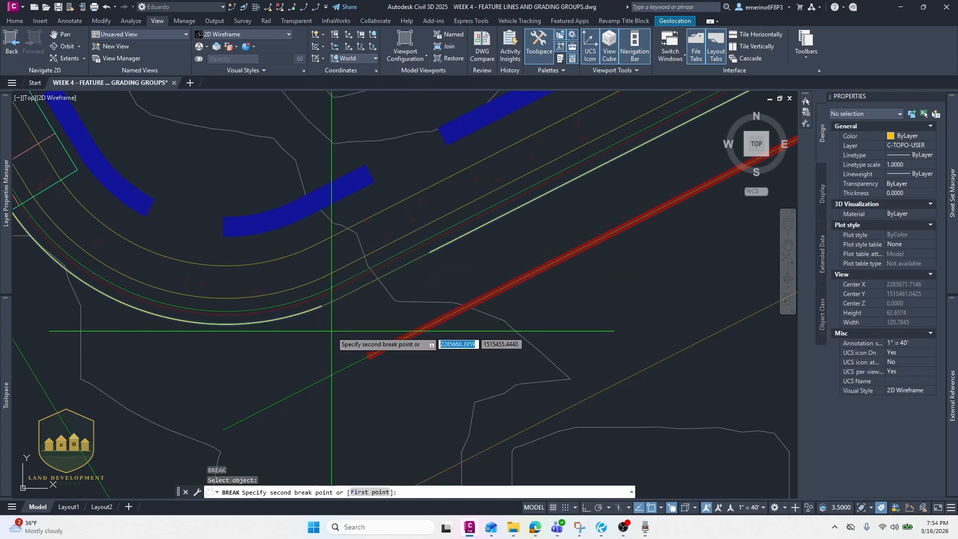
{"action": "type", "text": "END"}
{"action": "key", "text": "Return"}
{"action": "key", "text": "Escape"}
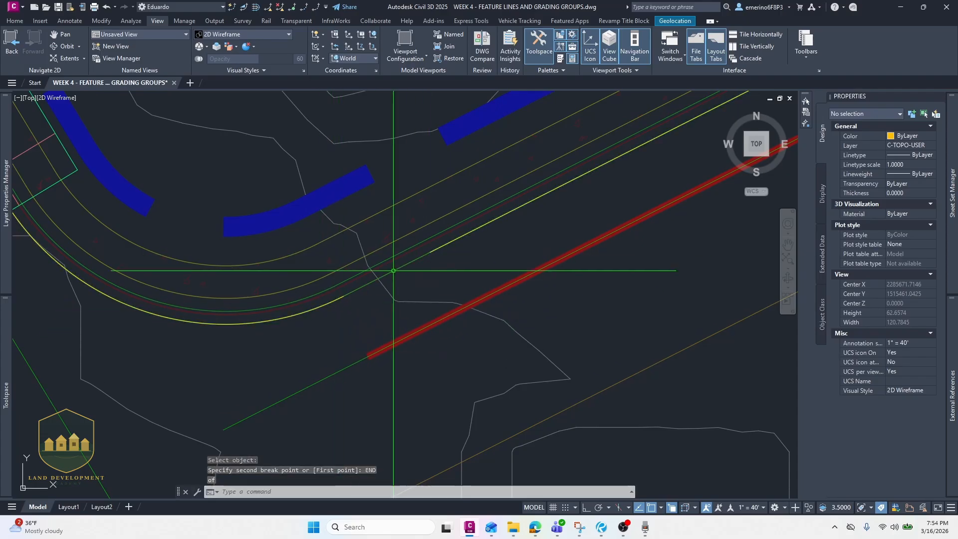
- Remove the two lower-left vertices from the copied road edge polyline
{"action": "left_click", "coordinate": [456, 238]}
{"action": "scroll", "coordinate": [343, 274], "scroll_direction": "down", "scroll_amount": 3}
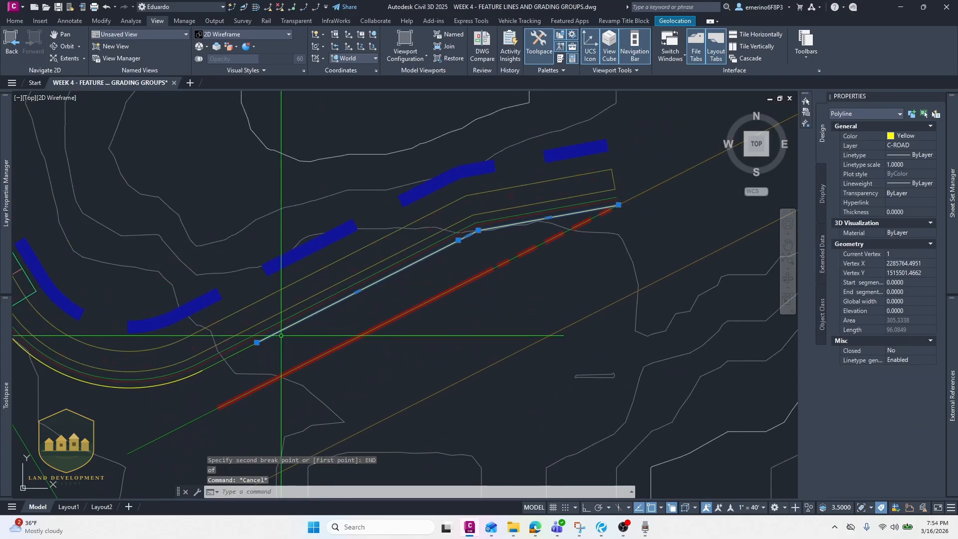
{"action": "mouse_move", "coordinate": [257, 342]}
{"action": "left_click", "coordinate": [295, 384]}
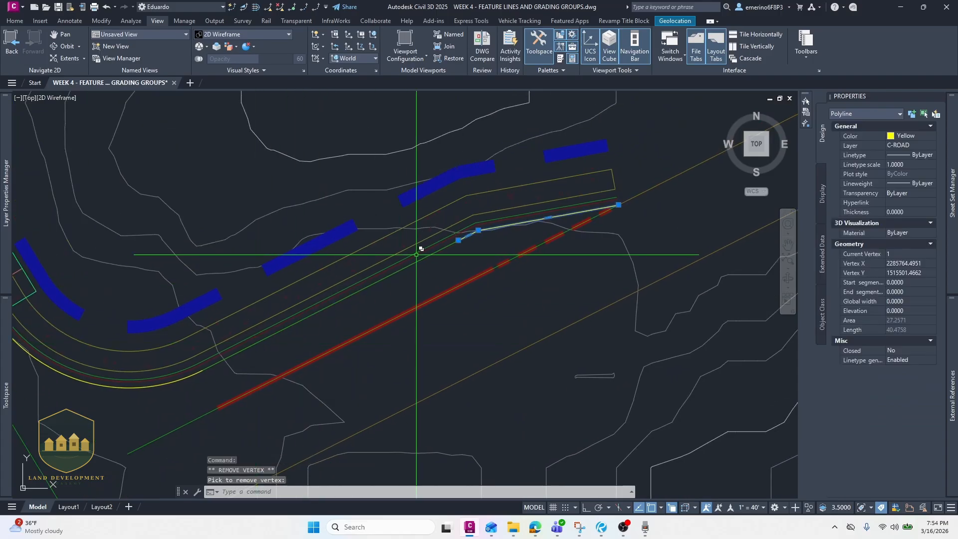
{"action": "mouse_move", "coordinate": [459, 240]}
{"action": "left_click", "coordinate": [496, 280]}
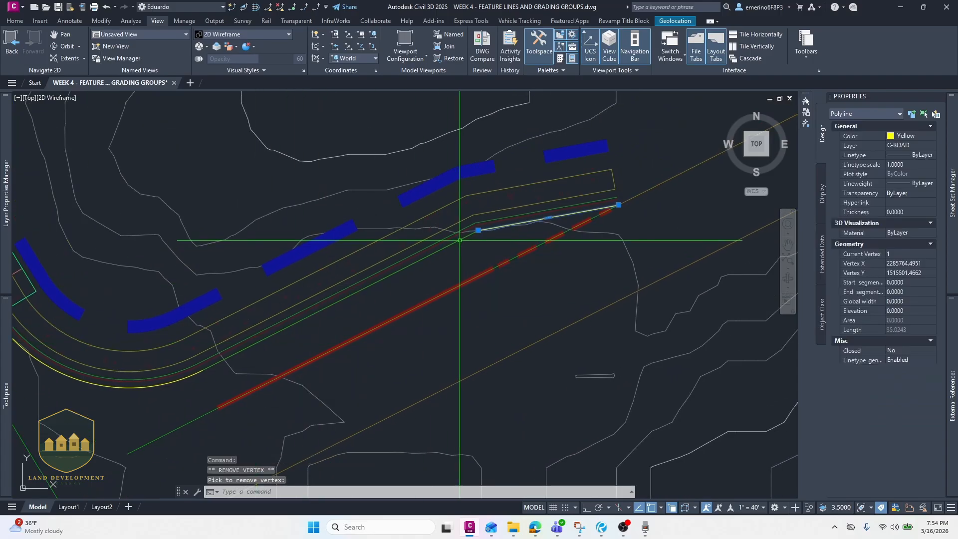
{"action": "scroll", "coordinate": [460, 240], "scroll_direction": "up", "scroll_amount": 5}
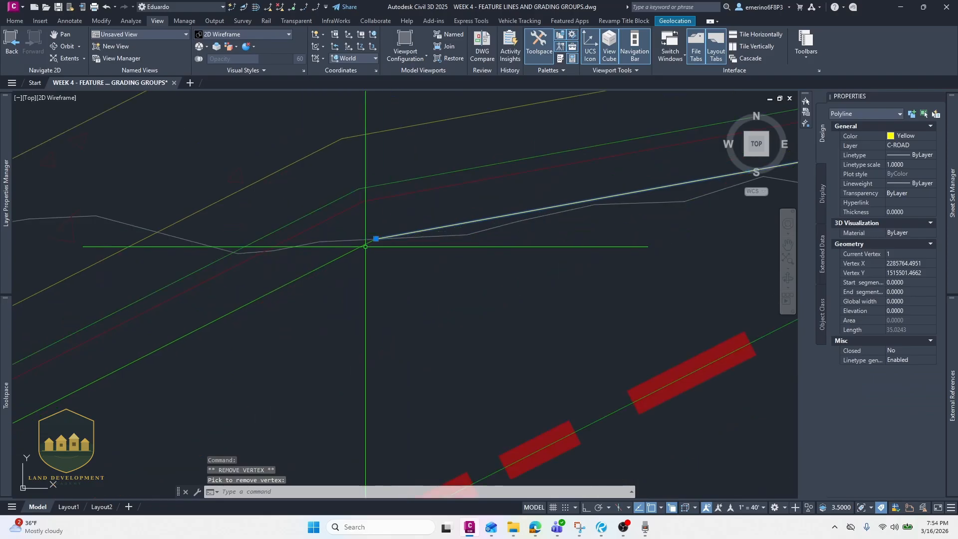
{"action": "key", "text": "Escape"}
- Convert the road edge polyline into a feature line in Site 1 on the C-TOPO-FEAT layer
{"action": "left_click", "coordinate": [396, 225]}
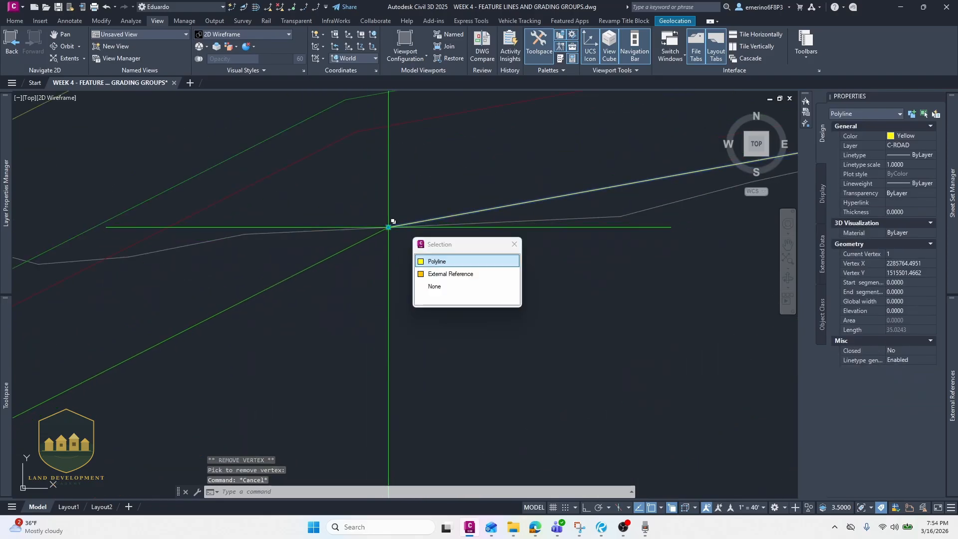
{"action": "mouse_move", "coordinate": [389, 228]}
{"action": "scroll", "coordinate": [364, 241], "scroll_direction": "down", "scroll_amount": 4}
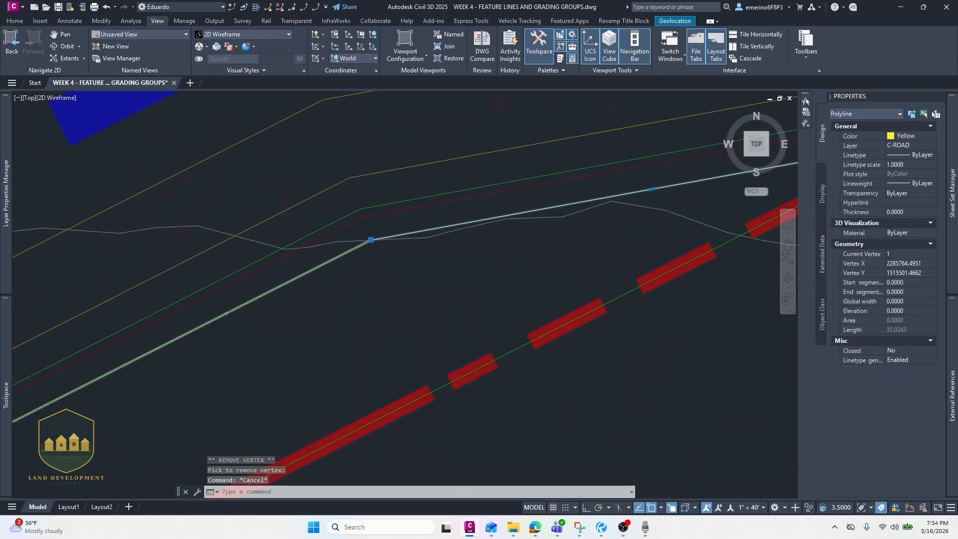
{"action": "middle_click_drag", "start_coordinate": [363, 241], "coordinate": [440, 192]}
{"action": "scroll", "coordinate": [439, 192], "scroll_direction": "down", "scroll_amount": 4}
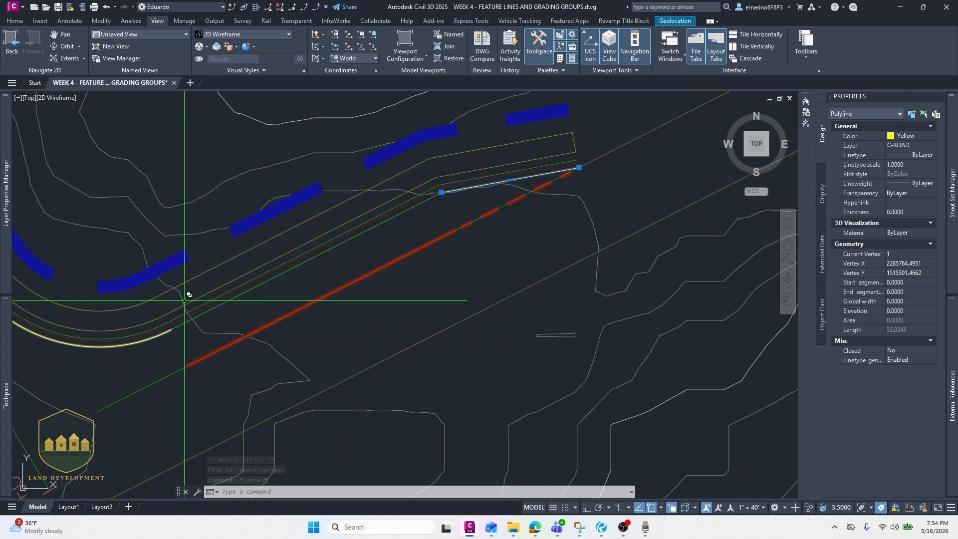
{"action": "middle_click_drag", "start_coordinate": [225, 268], "coordinate": [270, 240]}
{"action": "mouse_move", "coordinate": [413, 218]}
{"action": "middle_mouse_down"}
{"action": "mouse_move", "coordinate": [287, 266]}
{"action": "mouse_move", "coordinate": [455, 208]}
{"action": "middle_mouse_up"}
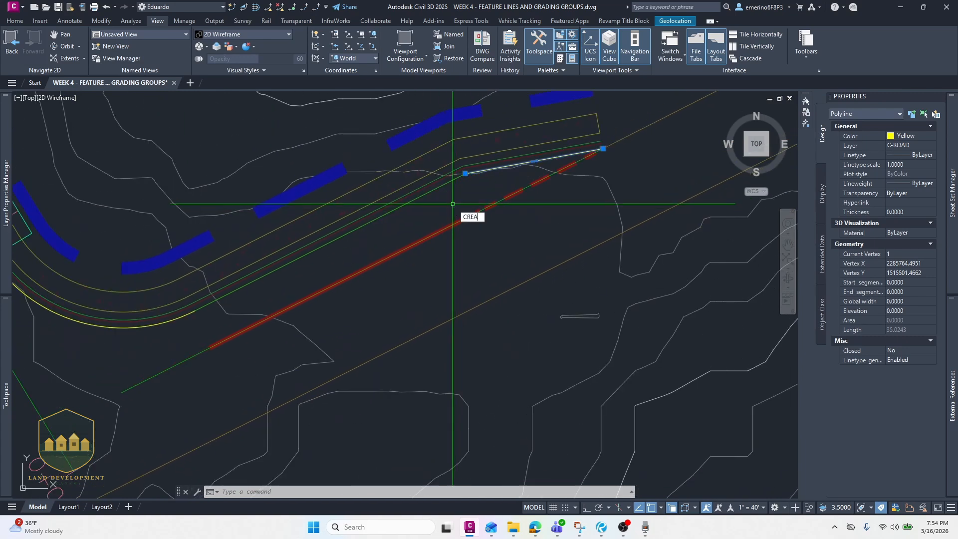
{"action": "key", "text": "Return"}
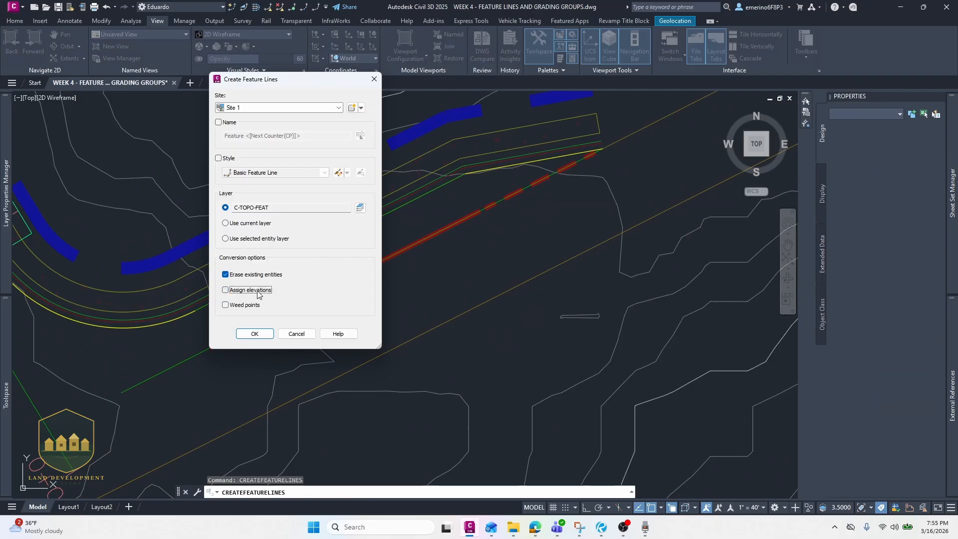
{"action": "left_click", "coordinate": [254, 334]}
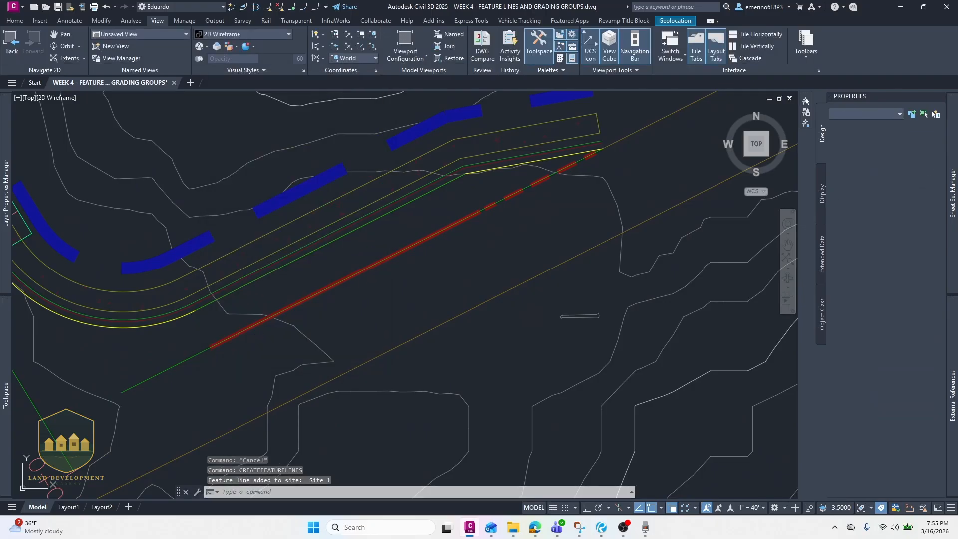
- Set the new road-edge feature line's color to ByLayer
{"action": "middle_click_drag", "start_coordinate": [489, 167], "coordinate": [409, 189]}
{"action": "key", "text": "Escape"}
{"action": "scroll", "coordinate": [409, 188], "scroll_direction": "up", "scroll_amount": 2}
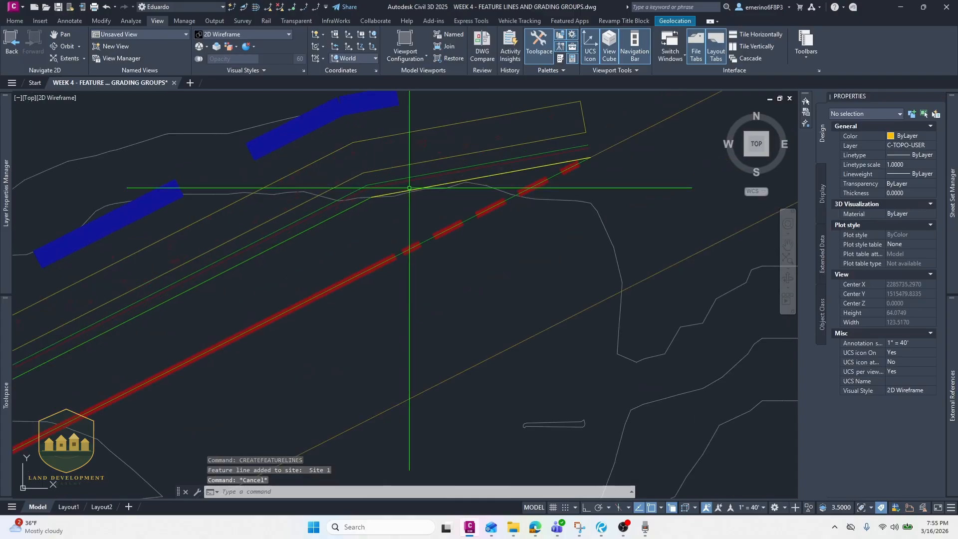
{"action": "left_click", "coordinate": [409, 188]}
{"action": "left_click", "coordinate": [466, 223]}
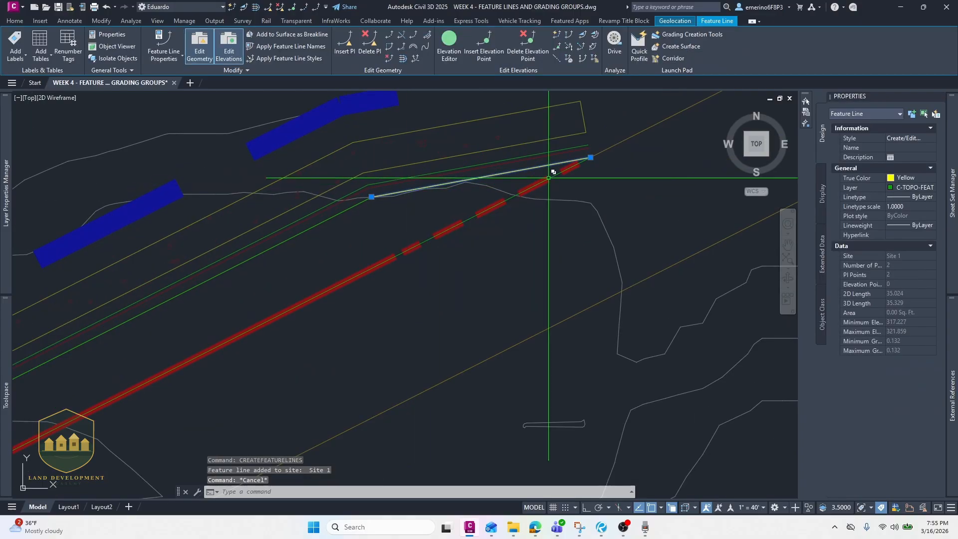
{"action": "left_click", "coordinate": [907, 178]}
{"action": "left_click", "coordinate": [904, 201]}
{"action": "key", "text": "Escape"}
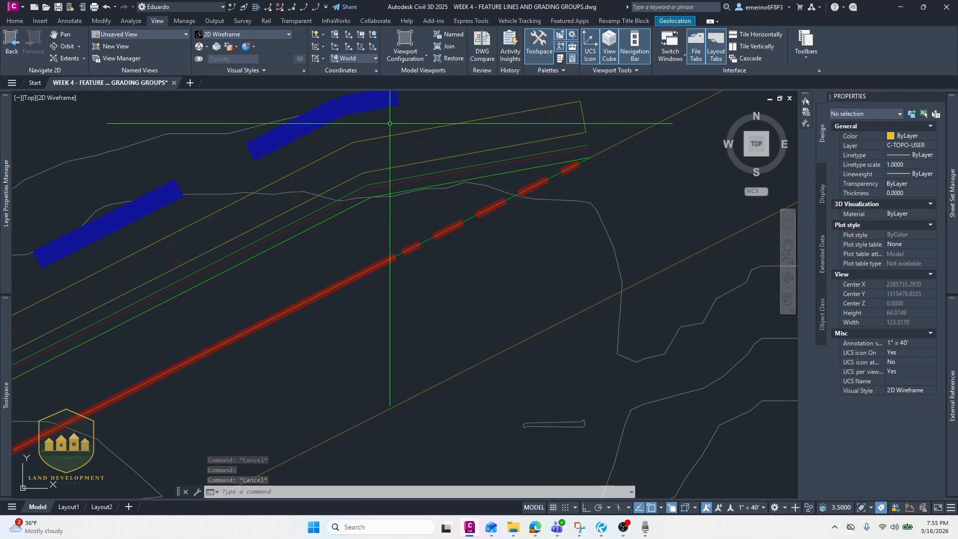
- Join the short road-edge feature line to the connecting green feature line along the red line
{"action": "key", "text": "Escape"}
{"action": "left_click", "coordinate": [393, 191]}
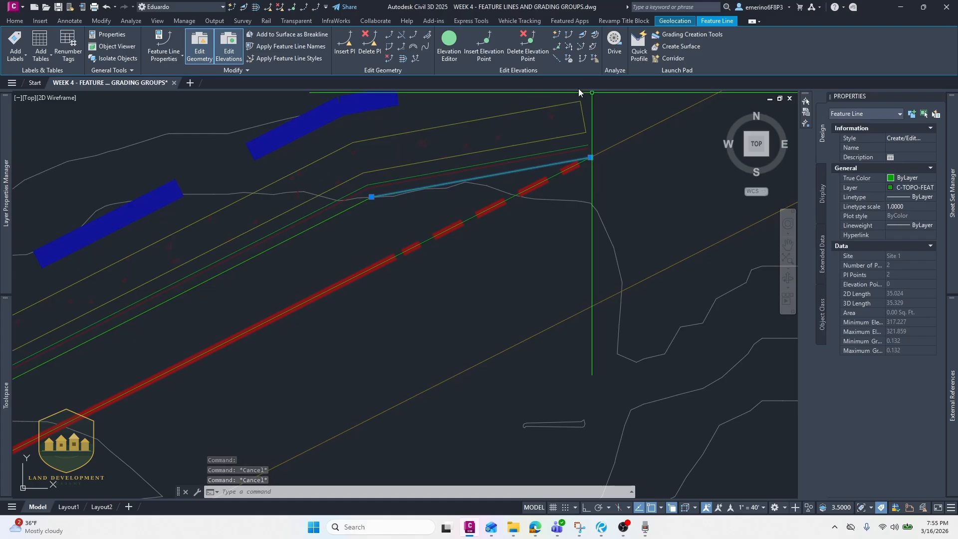
{"action": "left_click", "coordinate": [412, 37]}
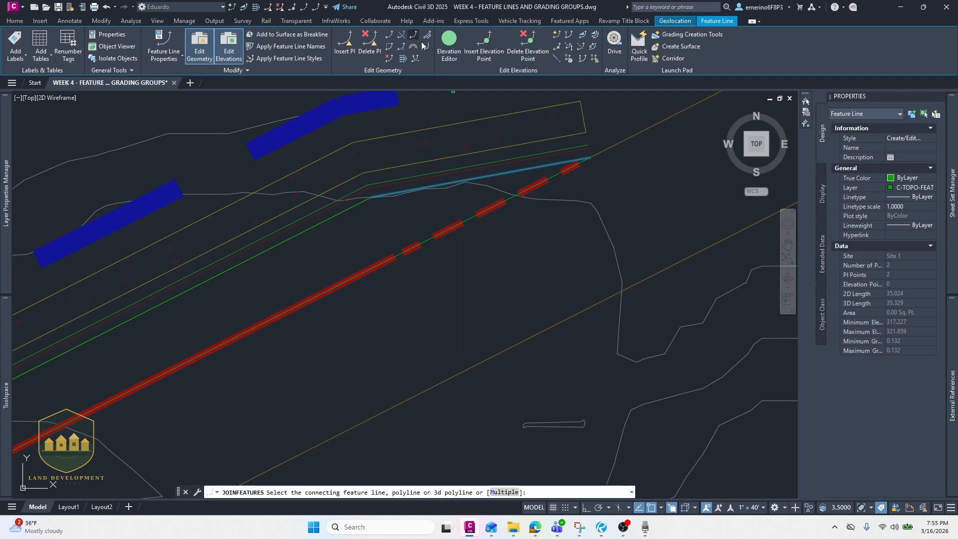
{"action": "left_click", "coordinate": [353, 209]}
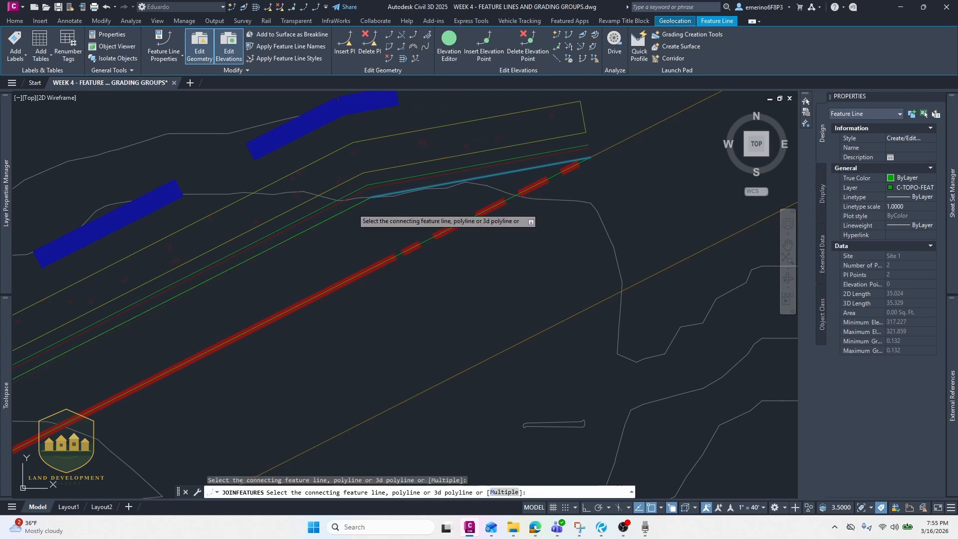
{"action": "key", "text": "Return"}
{"action": "scroll", "coordinate": [350, 214], "scroll_direction": "down", "scroll_amount": 2}
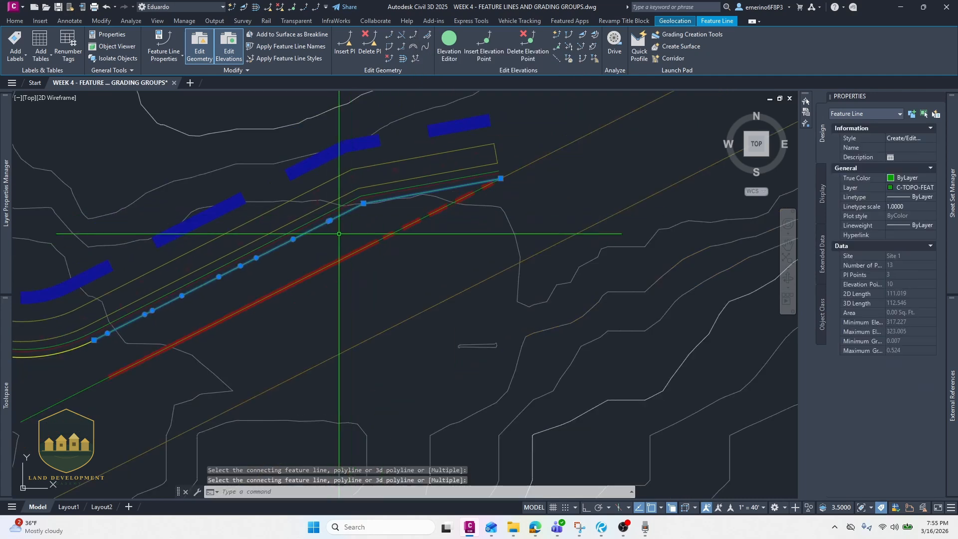
- Set the elevation at the joined feature line's vertex beside the red line to 322 with Quick Elevation Edit
{"action": "left_click", "coordinate": [232, 8]}
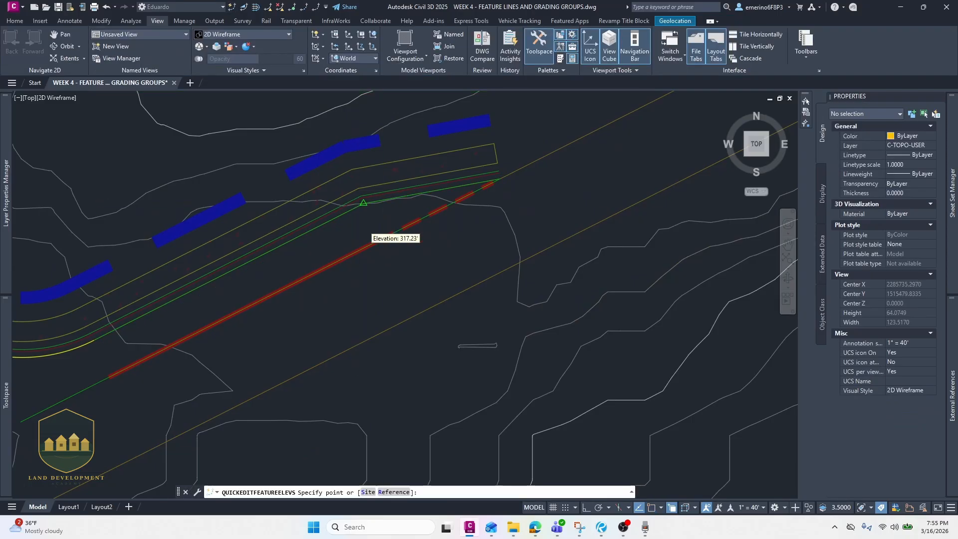
{"action": "scroll", "coordinate": [349, 195], "scroll_direction": "up", "scroll_amount": 3}
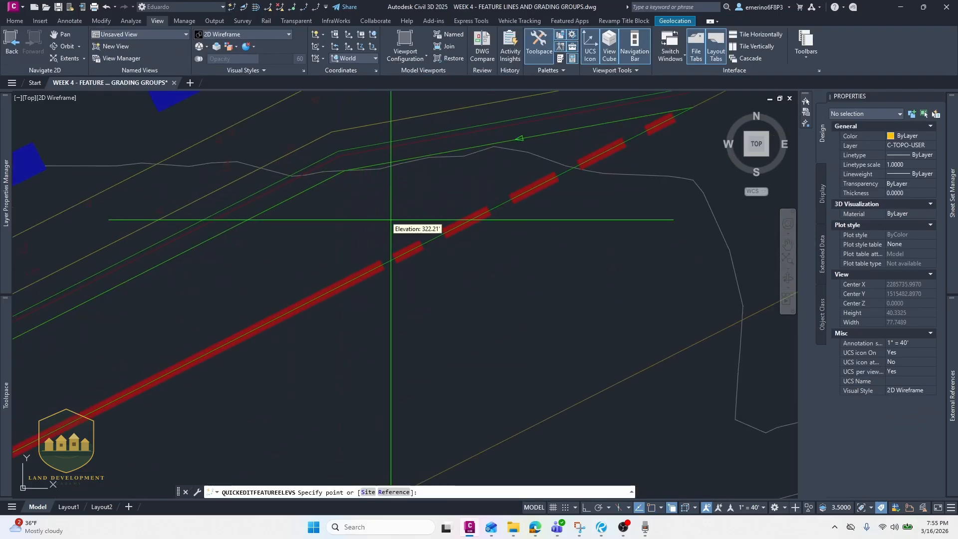
{"action": "scroll", "coordinate": [340, 227], "scroll_direction": "down", "scroll_amount": 2}
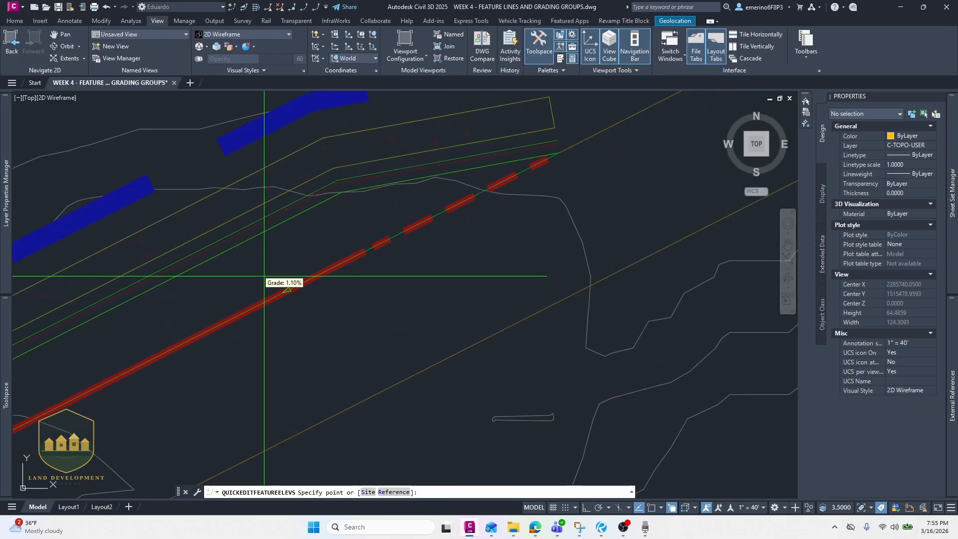
{"action": "middle_click_drag", "start_coordinate": [304, 218], "coordinate": [439, 163]}
{"action": "scroll", "coordinate": [439, 162], "scroll_direction": "down", "scroll_amount": 2}
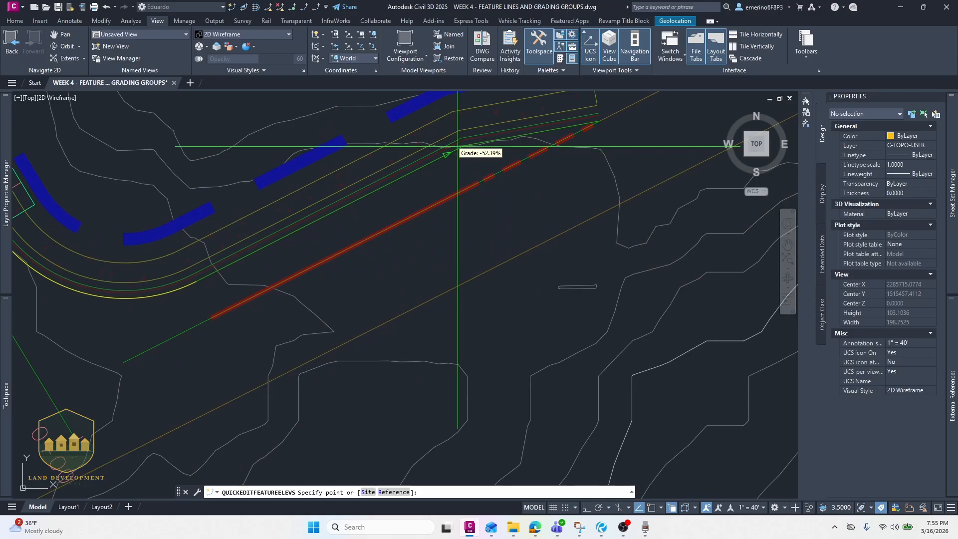
{"action": "scroll", "coordinate": [457, 148], "scroll_direction": "up", "scroll_amount": 4}
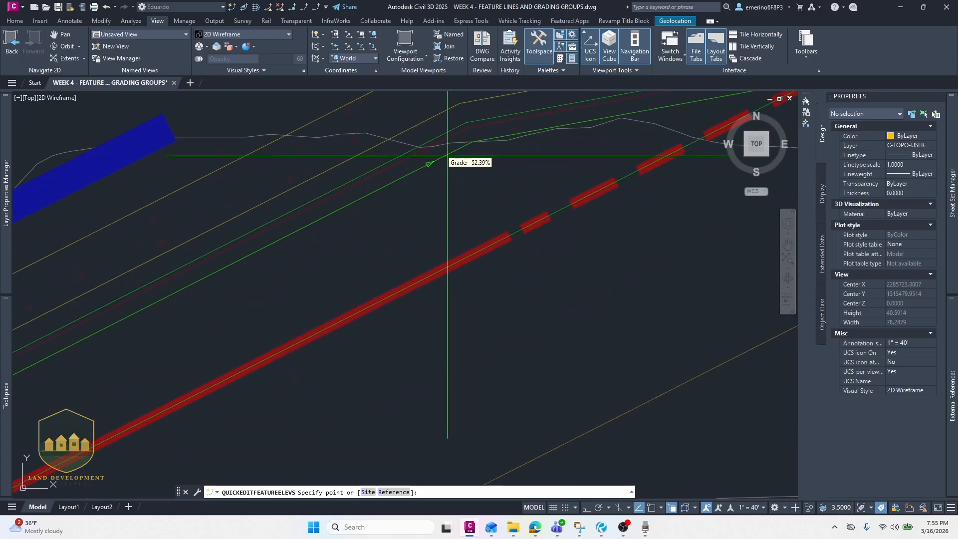
{"action": "scroll", "coordinate": [358, 220], "scroll_direction": "down", "scroll_amount": 4}
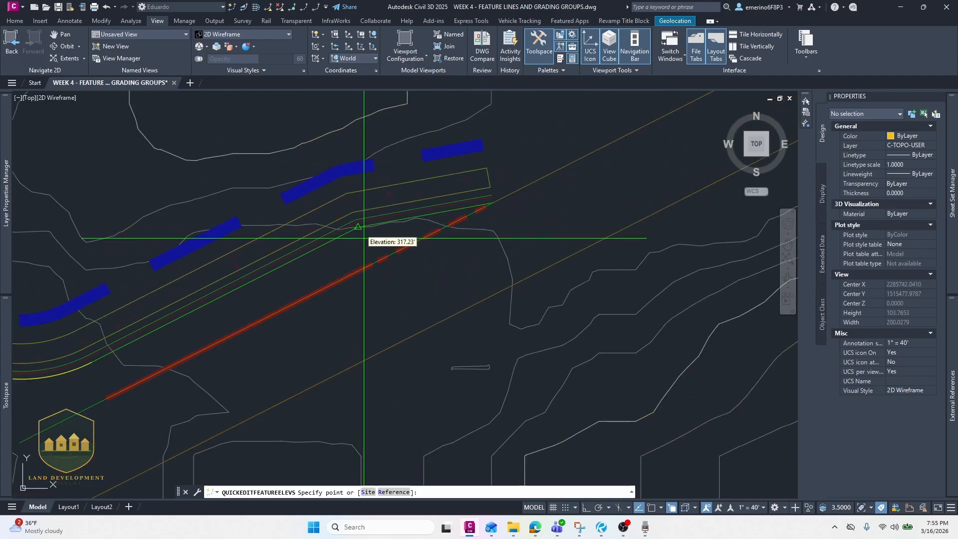
{"action": "scroll", "coordinate": [357, 243], "scroll_direction": "up", "scroll_amount": 2}
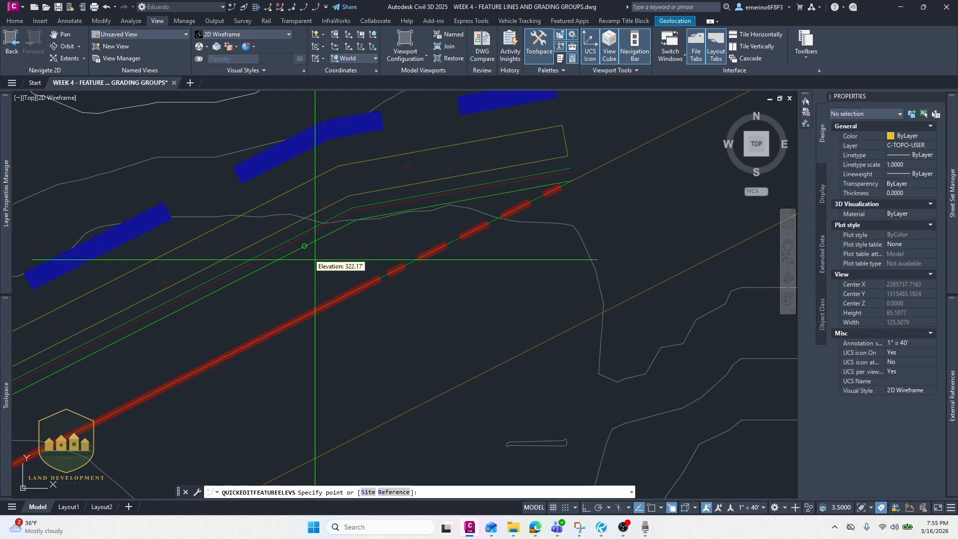
{"action": "scroll", "coordinate": [394, 262], "scroll_direction": "up", "scroll_amount": 2}
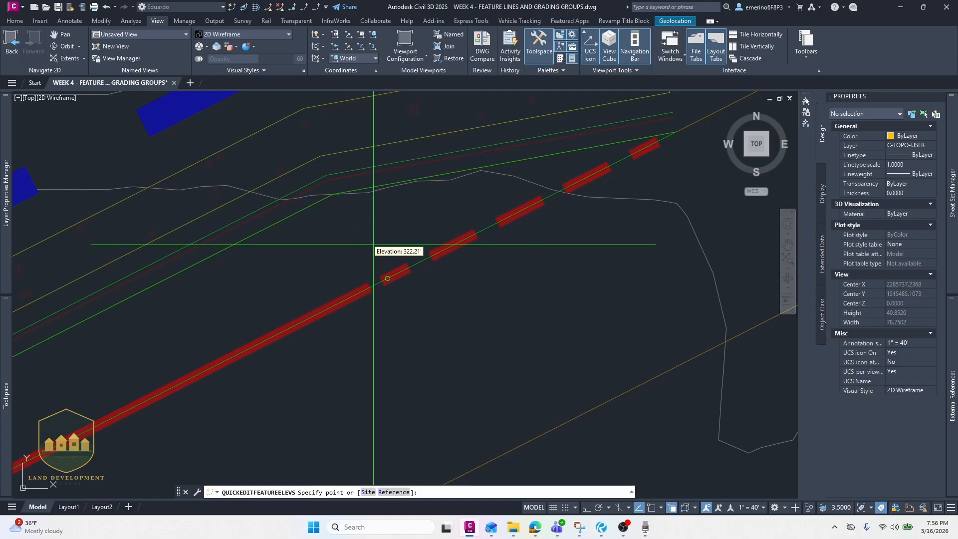
{"action": "left_click", "coordinate": [363, 233]}
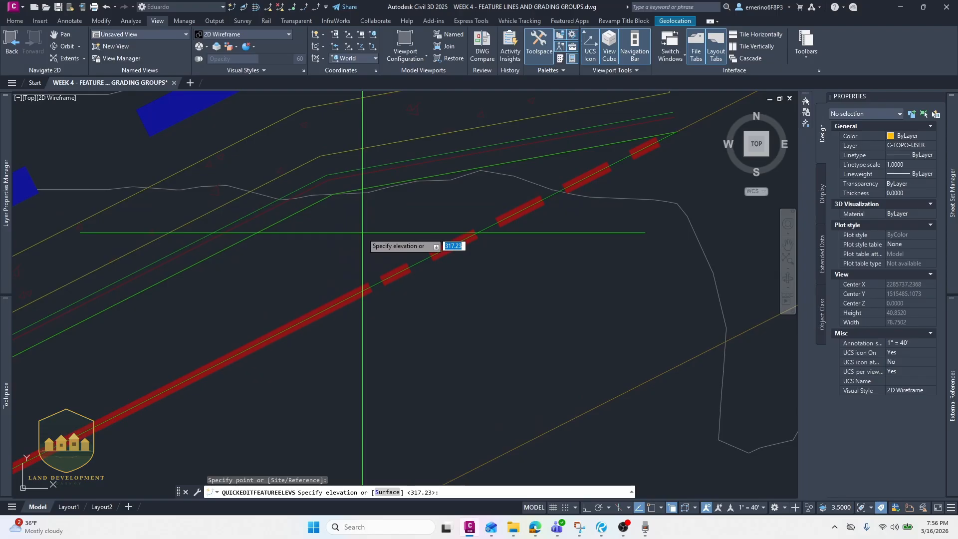
{"action": "key", "text": "Return"}
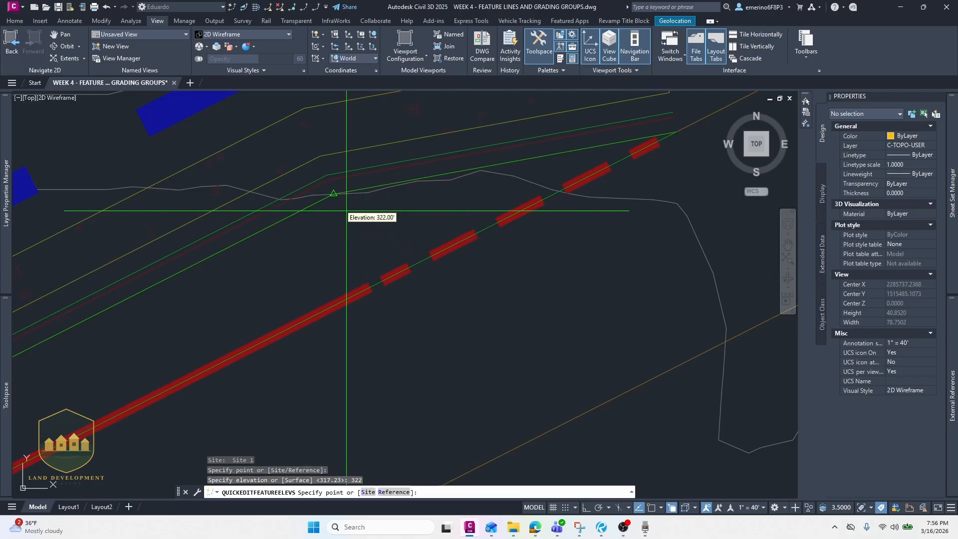
{"action": "scroll", "coordinate": [359, 212], "scroll_direction": "down", "scroll_amount": 2}
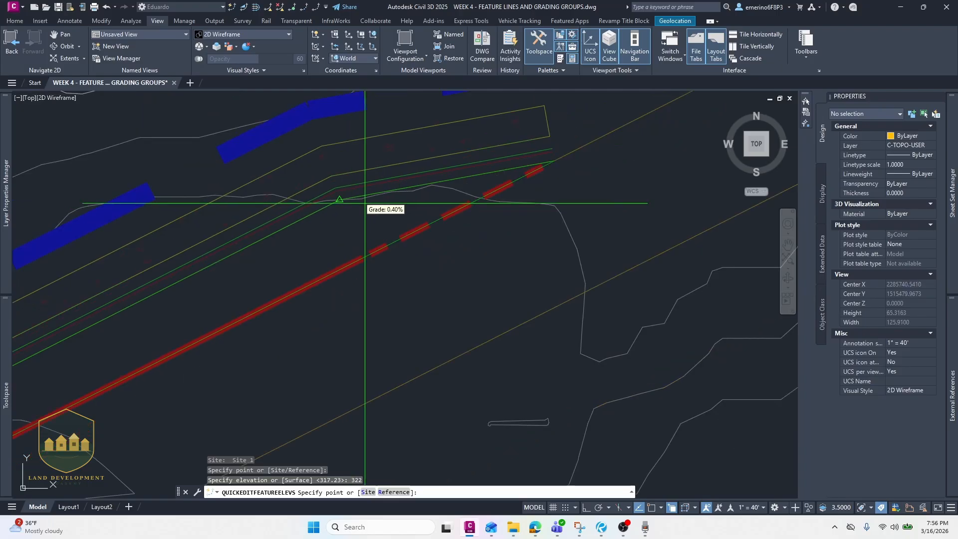
{"action": "scroll", "coordinate": [524, 190], "scroll_direction": "up", "scroll_amount": 6}
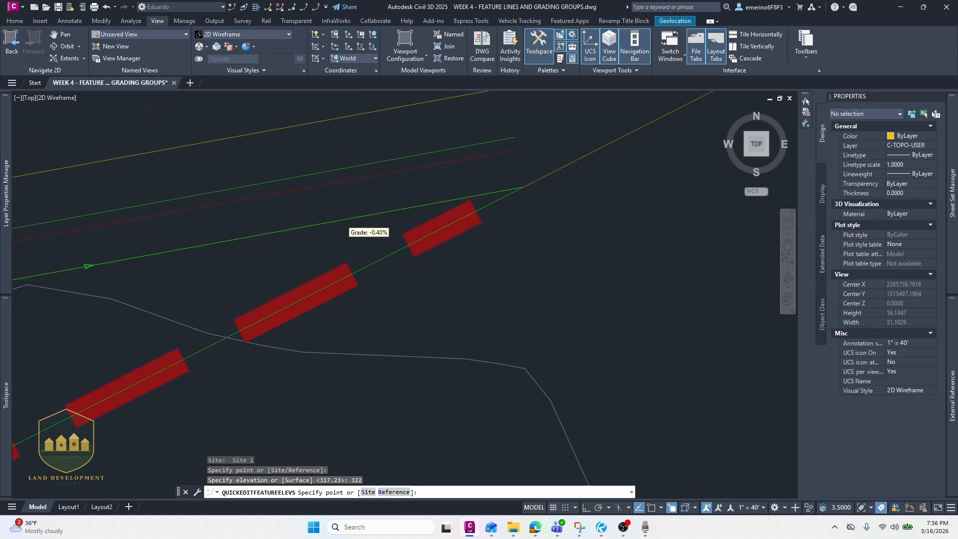
{"action": "scroll", "coordinate": [345, 226], "scroll_direction": "down", "scroll_amount": 10}
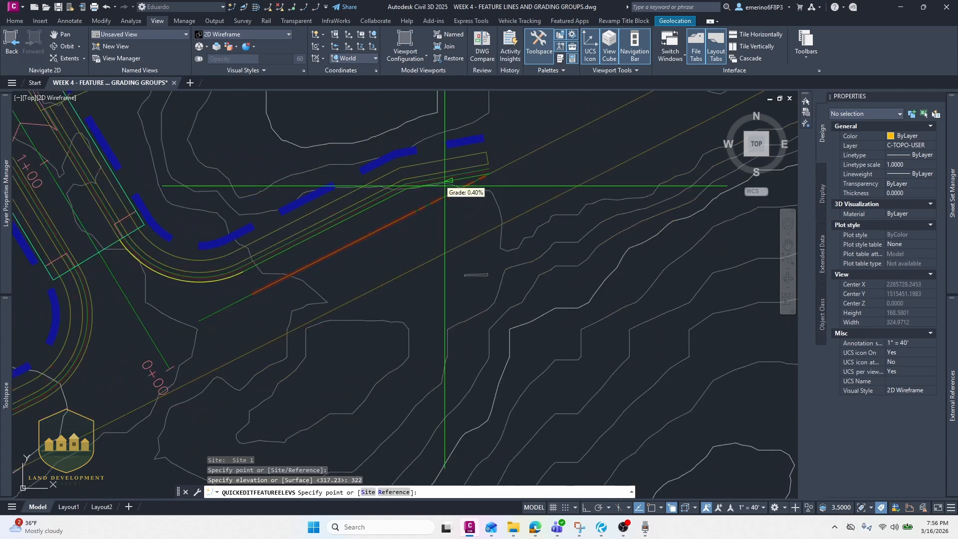
{"action": "scroll", "coordinate": [445, 185], "scroll_direction": "up", "scroll_amount": 4}
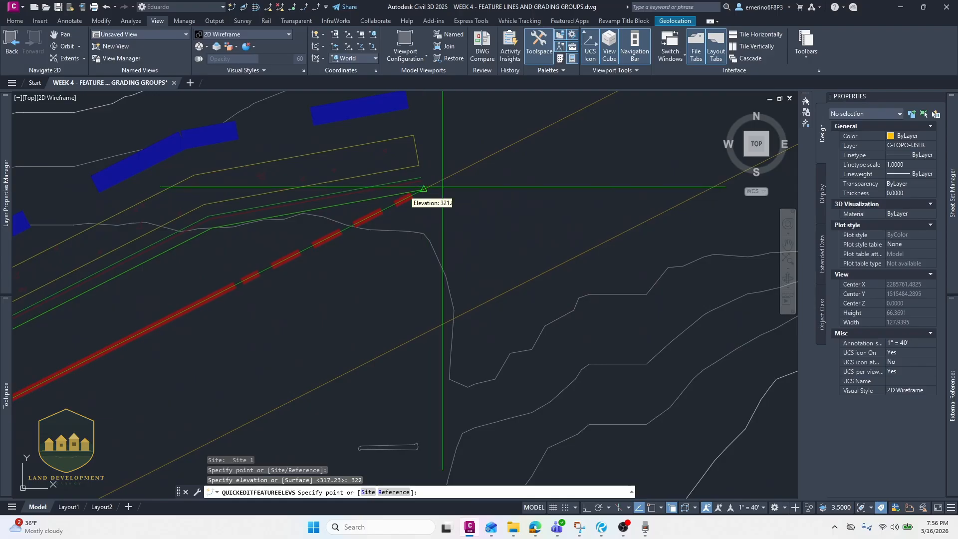
{"action": "scroll", "coordinate": [310, 256], "scroll_direction": "down", "scroll_amount": 4}
{"action": "scroll", "coordinate": [298, 292], "scroll_direction": "up", "scroll_amount": 2}
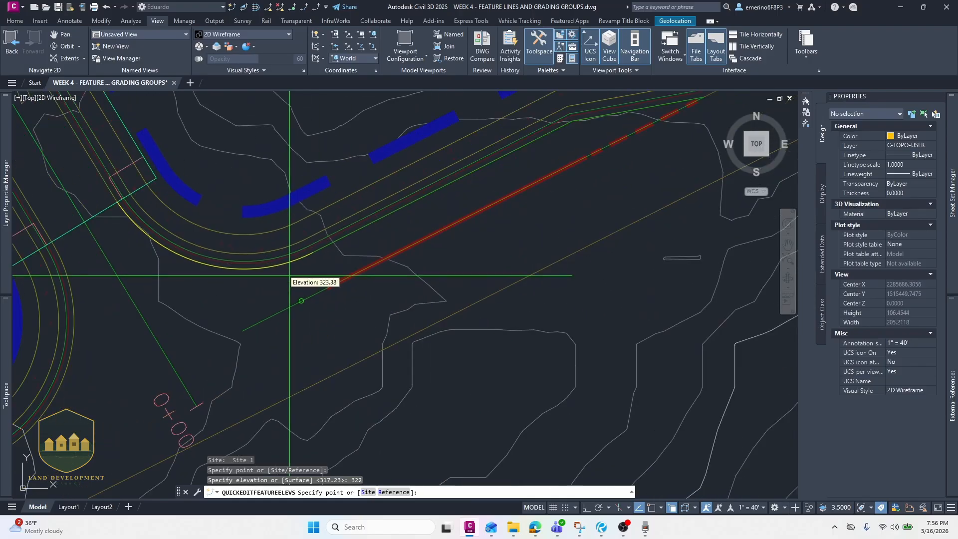
{"action": "key", "text": "Escape"}
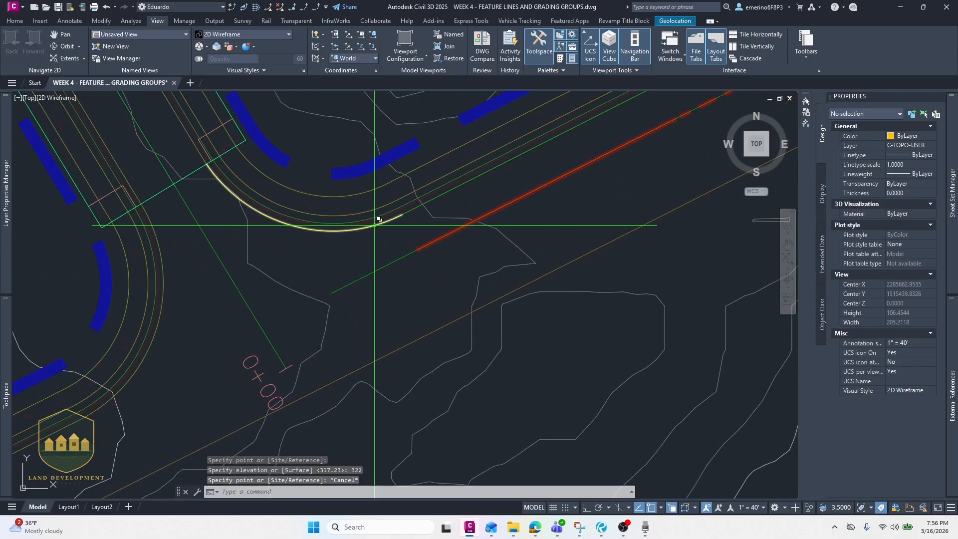
- Convert the curved yellow road edge polyline into a feature line, assigning elevations from the CORRIDOR A surface
{"action": "left_click", "coordinate": [379, 220]}
{"action": "left_click", "coordinate": [333, 253]}
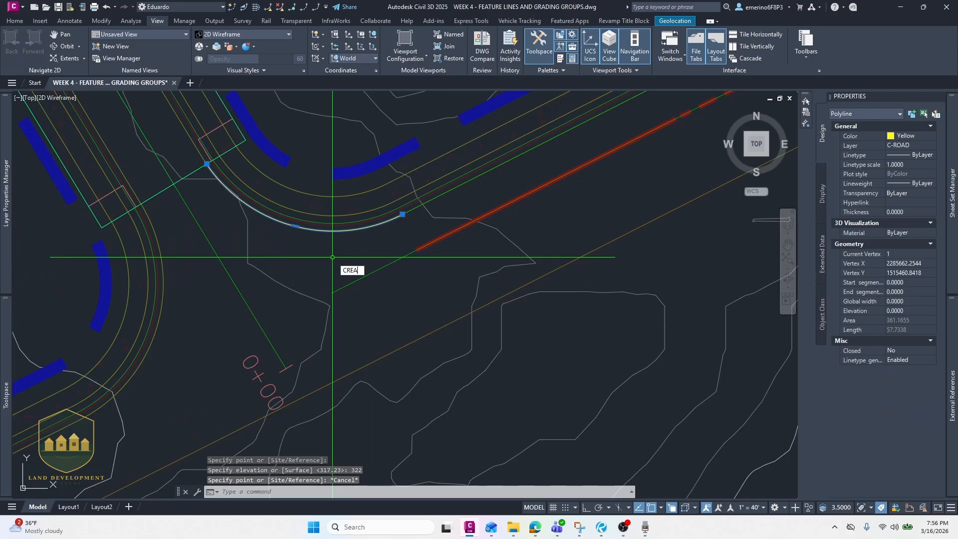
{"action": "type", "text": "FEATURELINES"}
{"action": "key", "text": "Return"}
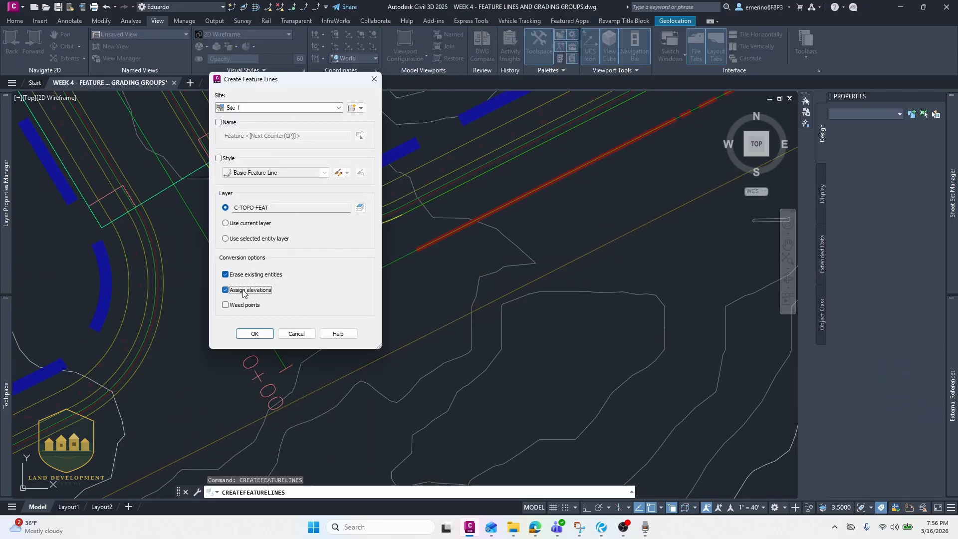
{"action": "left_click", "coordinate": [255, 334]}
{"action": "left_click", "coordinate": [412, 225]}
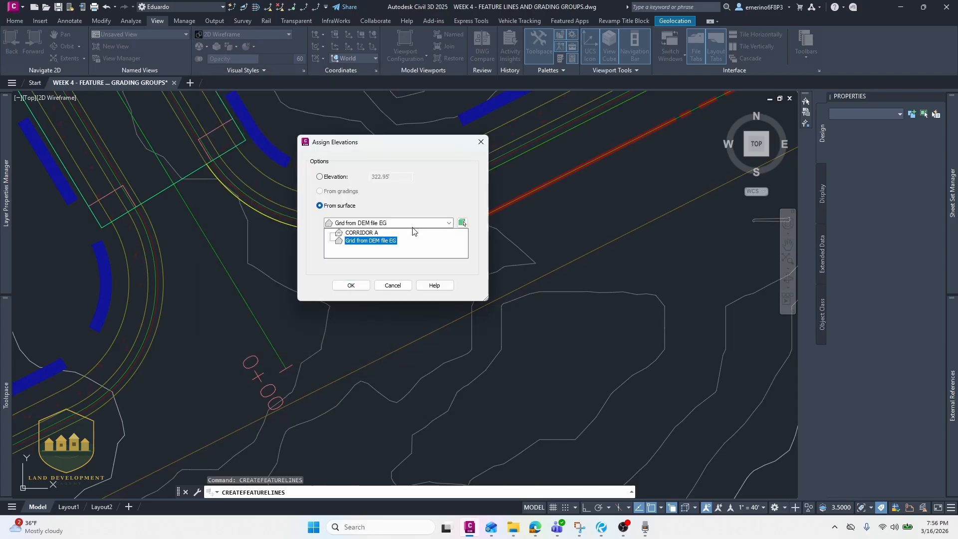
{"action": "left_click", "coordinate": [361, 233]}
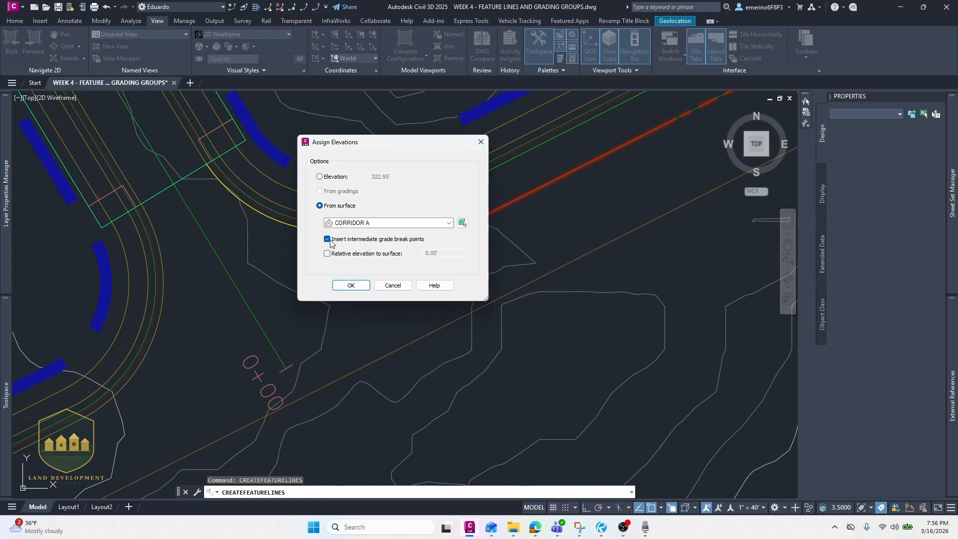
{"action": "left_click", "coordinate": [351, 286]}
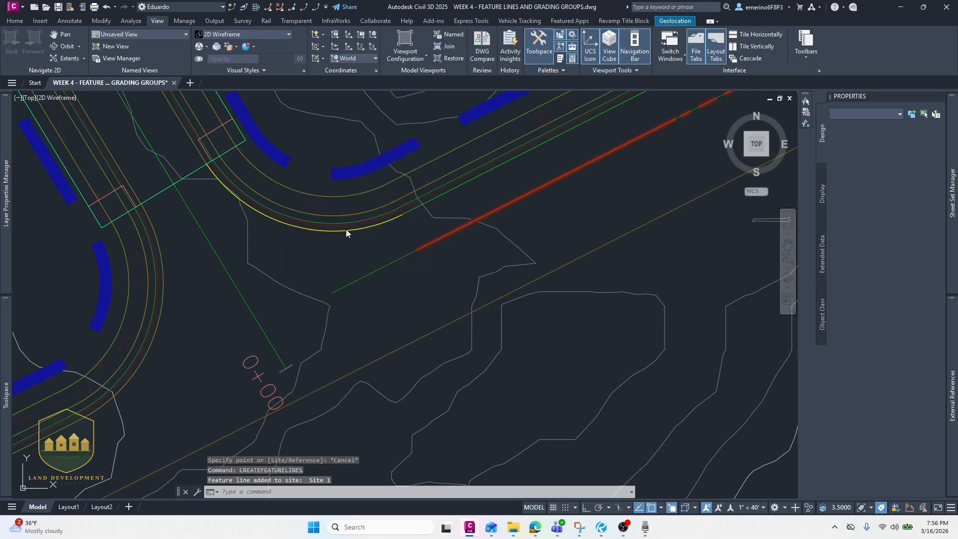
- Inspect the elevations at the yellow road-edge feature line's end where it meets the green feature line
{"action": "left_click", "coordinate": [233, 7]}
{"action": "scroll", "coordinate": [229, 146], "scroll_direction": "up", "scroll_amount": 4}
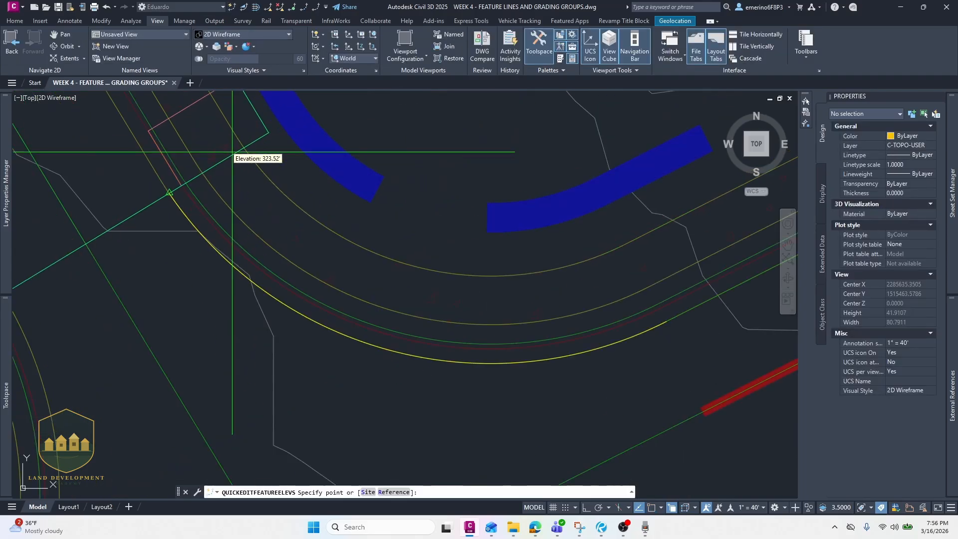
{"action": "scroll", "coordinate": [154, 202], "scroll_direction": "up", "scroll_amount": 2}
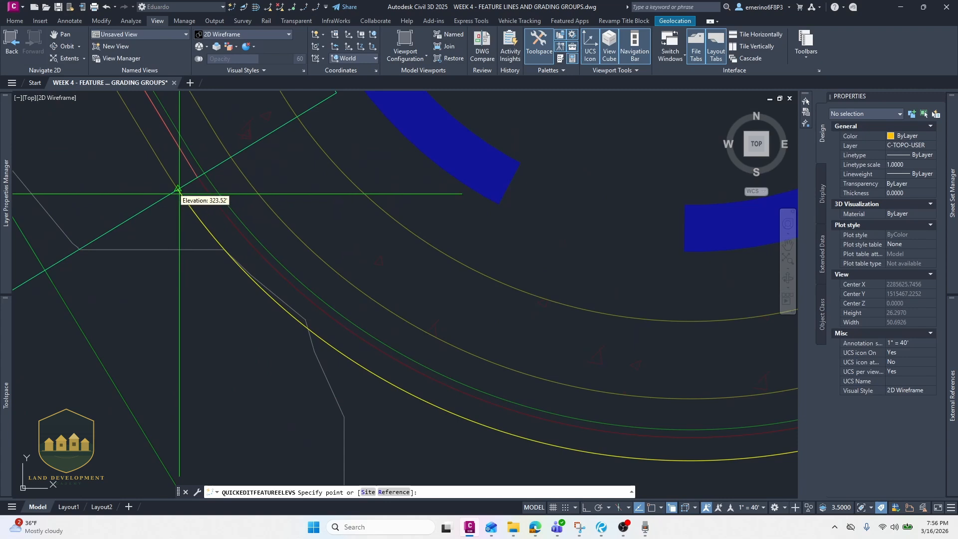
{"action": "key", "text": "Escape"}
{"action": "scroll", "coordinate": [175, 176], "scroll_direction": "up", "scroll_amount": 6}
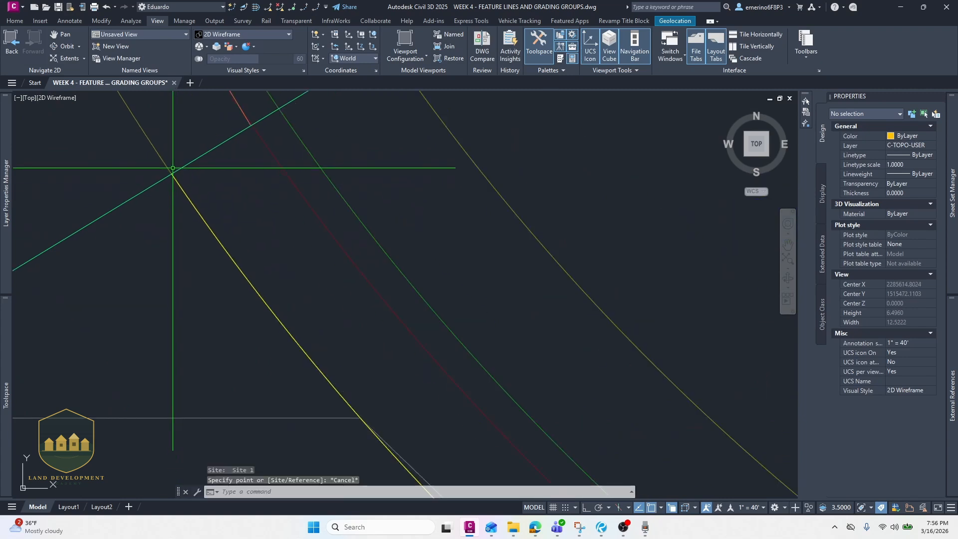
{"action": "mouse_move", "coordinate": [172, 168]}
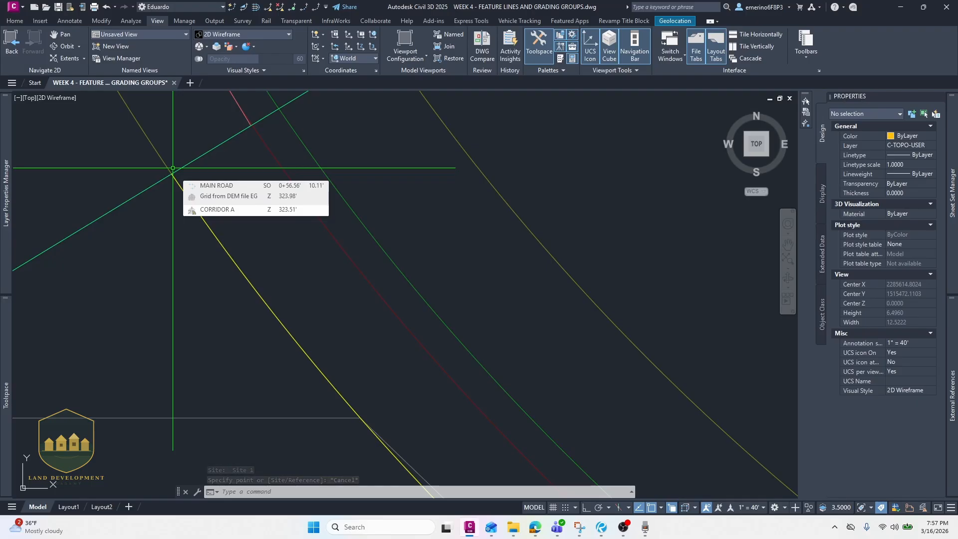
{"action": "key", "text": "Return"}
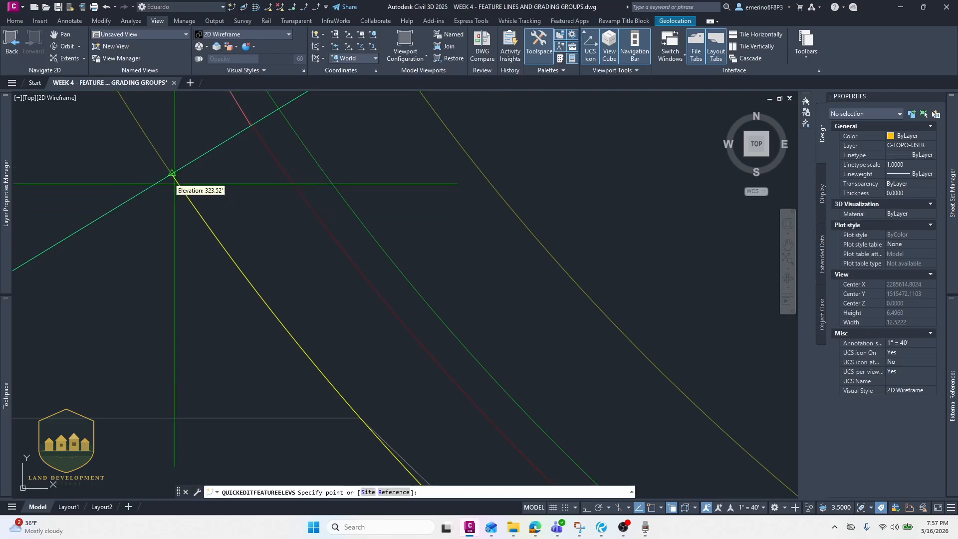
{"action": "scroll", "coordinate": [174, 183], "scroll_direction": "down", "scroll_amount": 10}
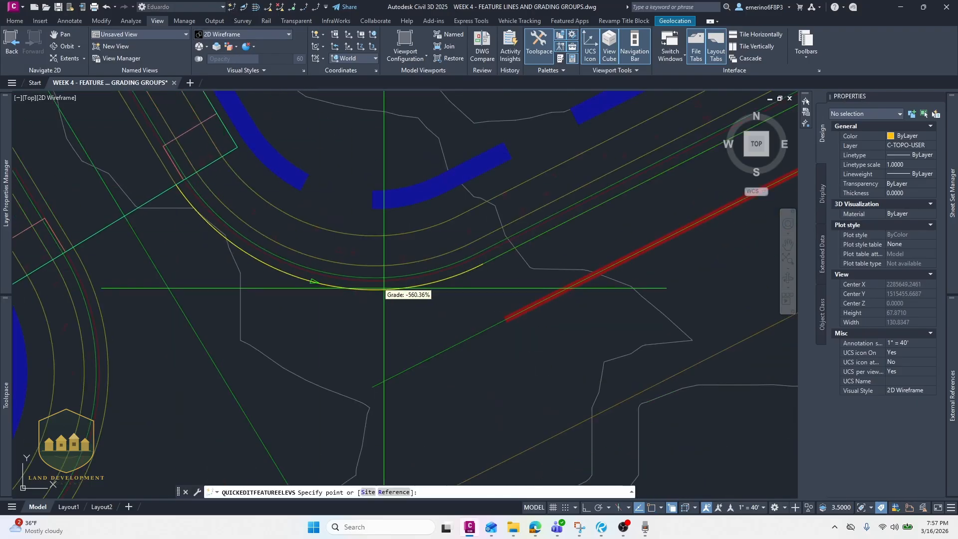
{"action": "middle_click_drag", "start_coordinate": [375, 288], "coordinate": [302, 264]}
{"action": "scroll", "coordinate": [383, 268], "scroll_direction": "up", "scroll_amount": 4}
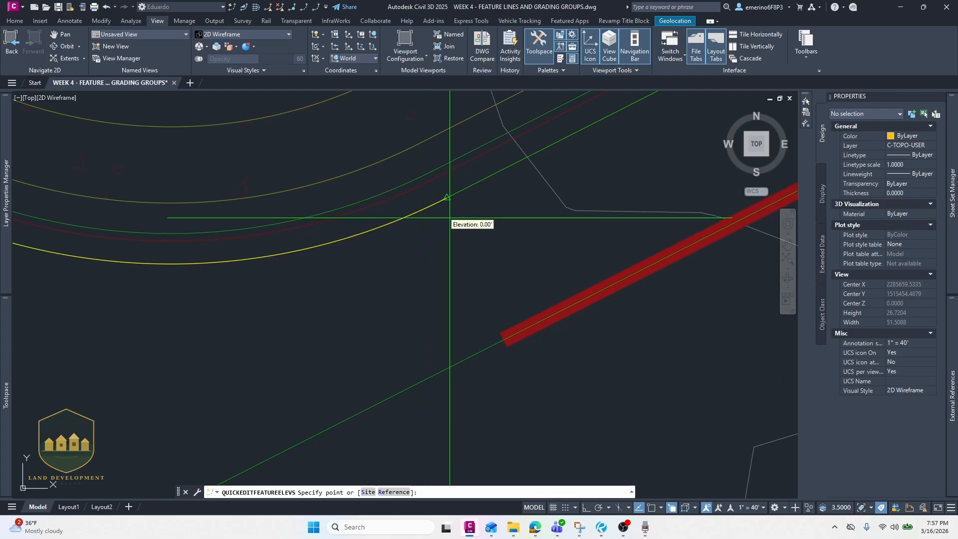
{"action": "middle_click_drag", "start_coordinate": [451, 216], "coordinate": [357, 271]}
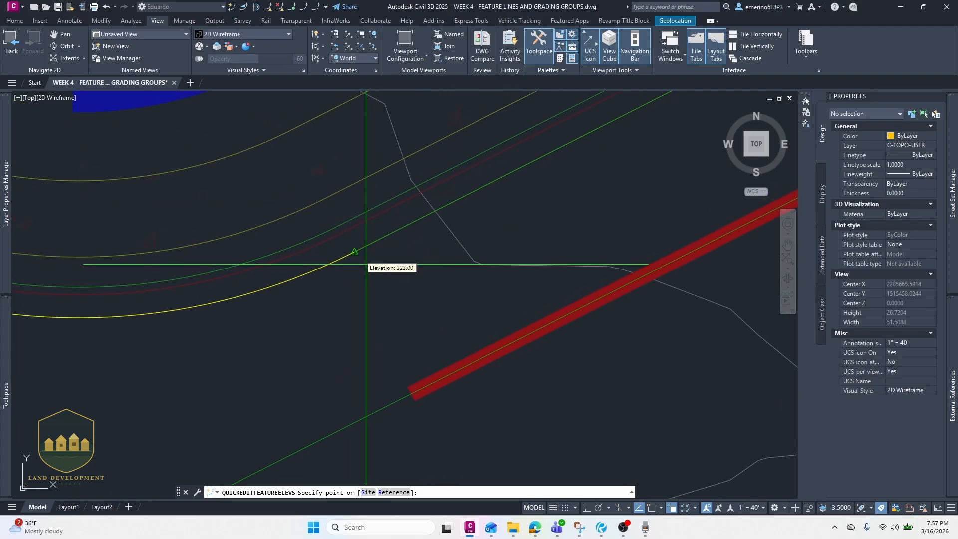
{"action": "key", "text": "Escape"}
{"action": "left_click", "coordinate": [373, 244]}
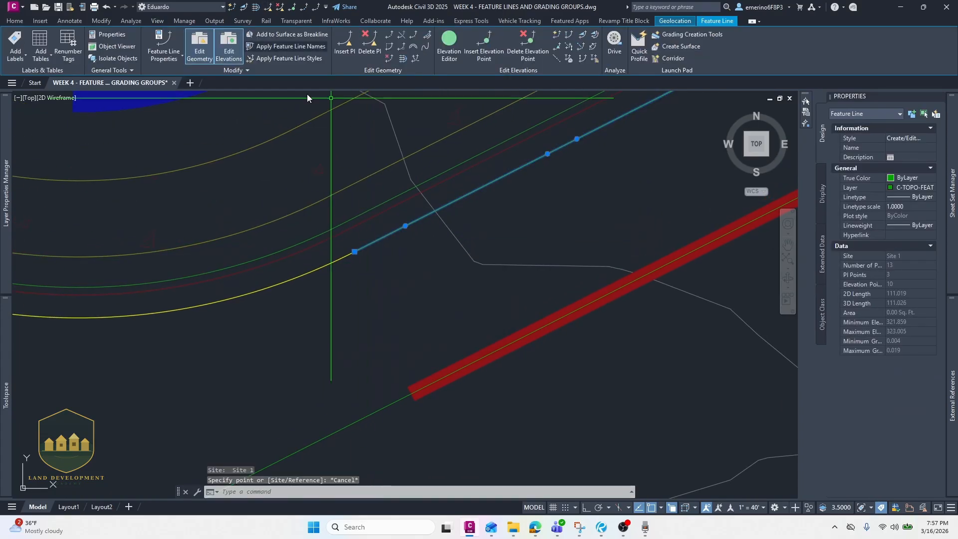
{"action": "key", "text": "Escape"}
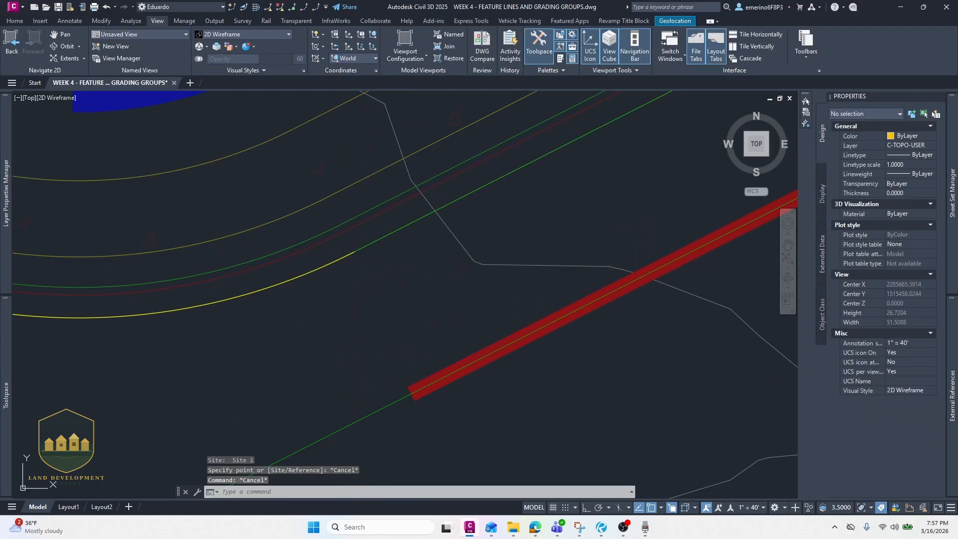
{"action": "left_click", "coordinate": [354, 252]}
{"action": "key", "text": "Escape"}
{"action": "left_click", "coordinate": [343, 257]}
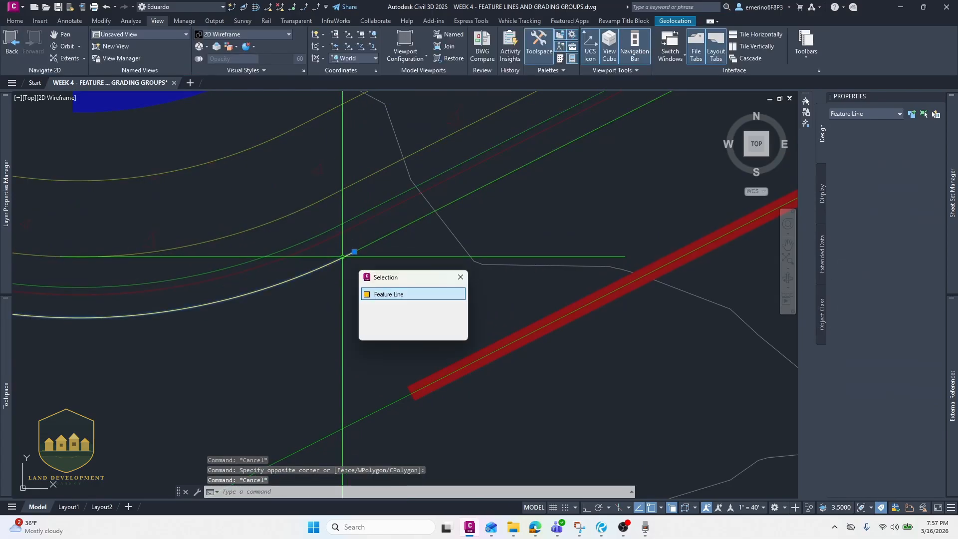
{"action": "key", "text": "Escape"}
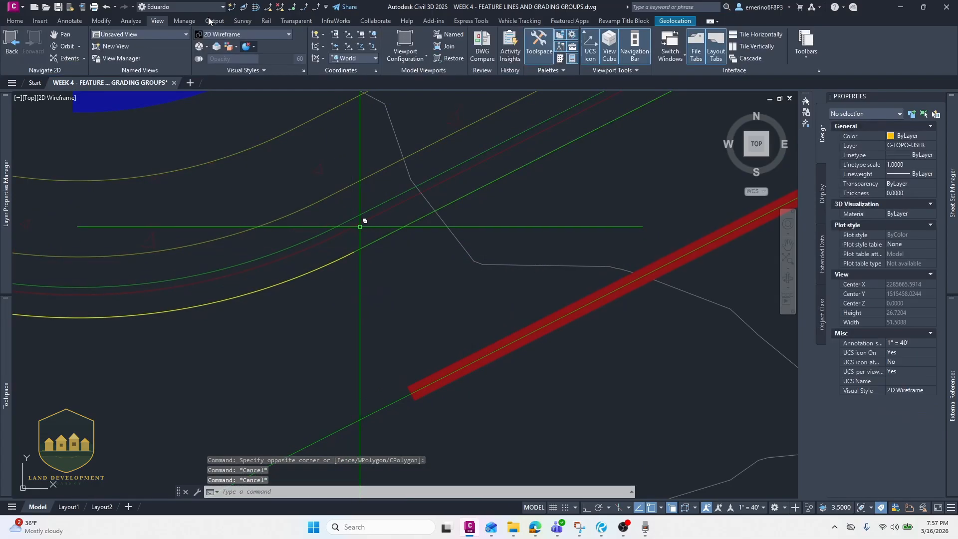
- Set the elevation at the yellow feature line's end vertex beside the green line to 323 with Quick Elevation Edit
{"action": "left_click", "coordinate": [231, 7]}
{"action": "scroll", "coordinate": [354, 253], "scroll_direction": "up", "scroll_amount": 2}
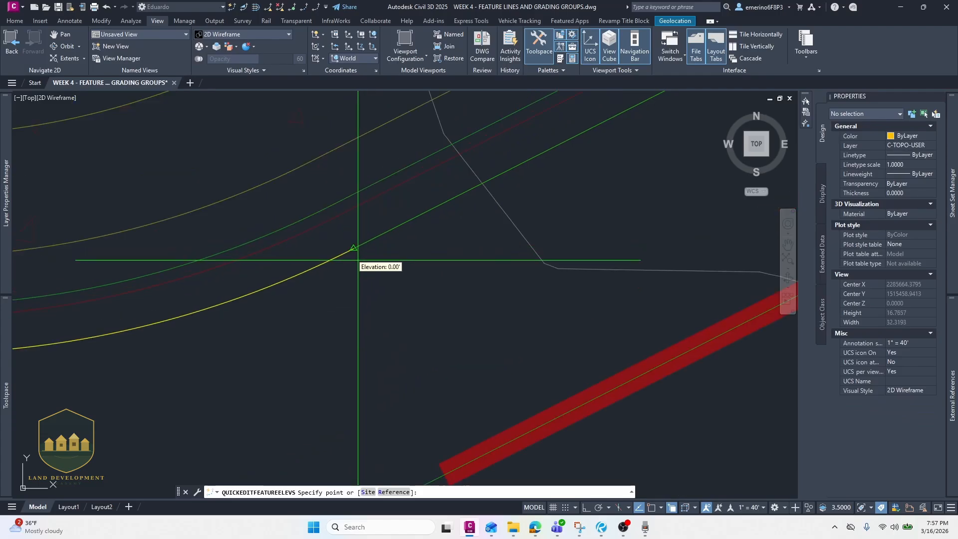
{"action": "left_click", "coordinate": [357, 260]}
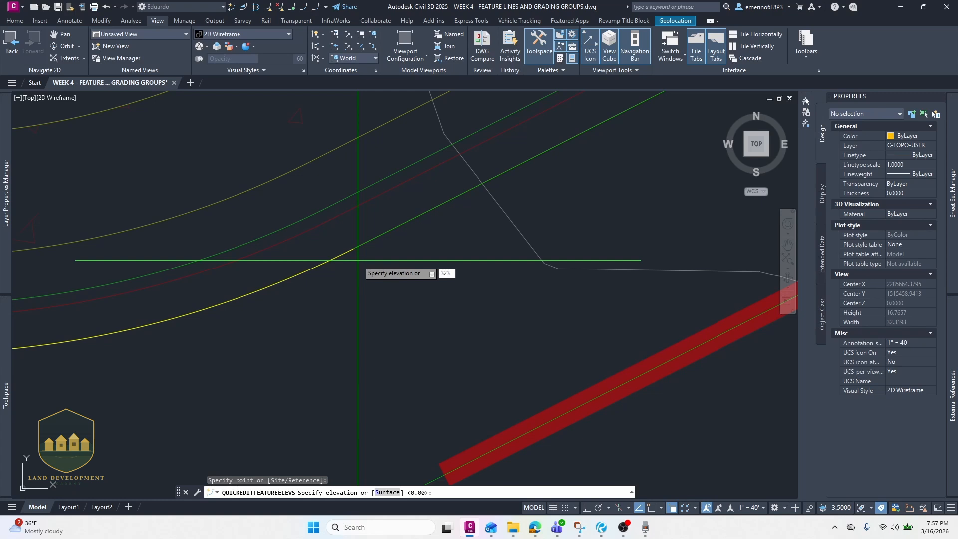
{"action": "key", "text": "Return"}
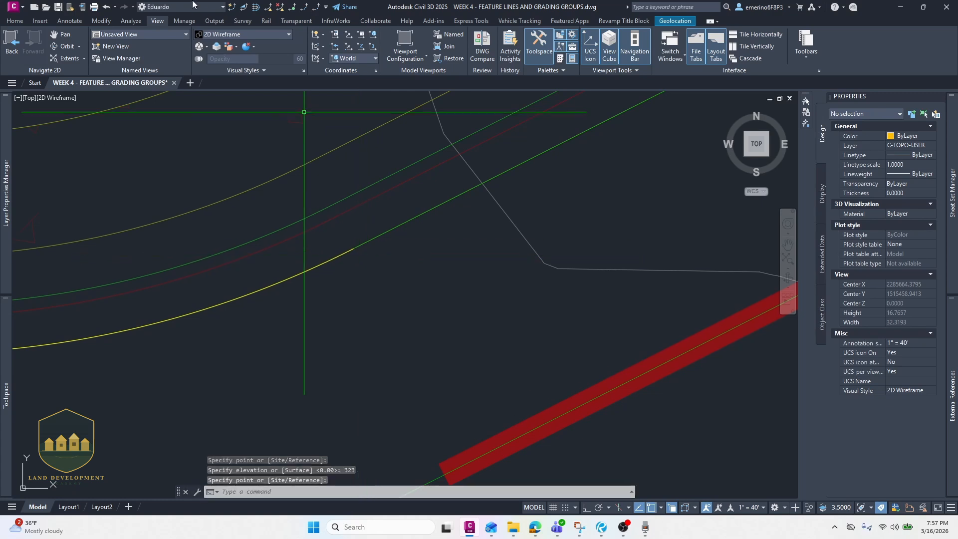
- Join the yellow road-edge feature line to the connecting green feature line along the red line
{"action": "left_click", "coordinate": [305, 8]}
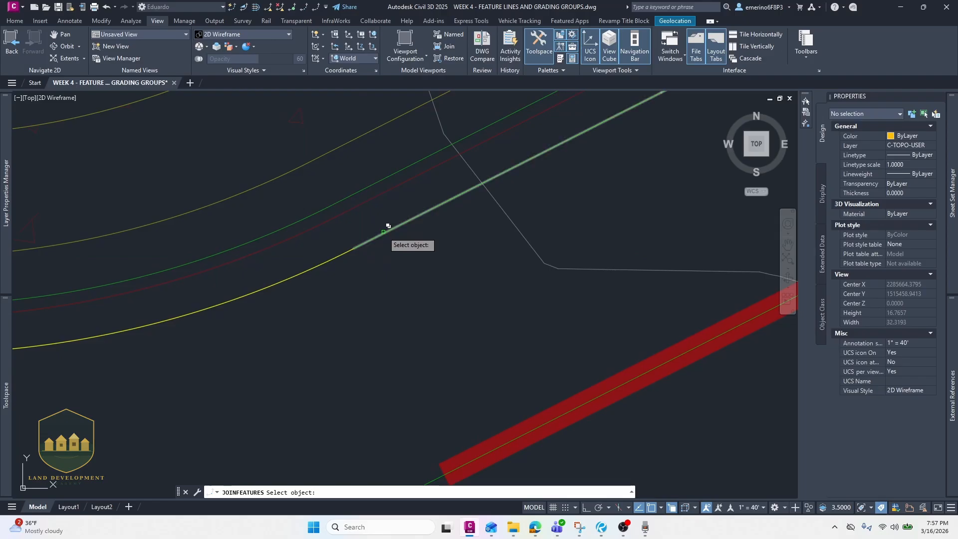
{"action": "left_click", "coordinate": [383, 231]}
{"action": "left_click", "coordinate": [329, 259]}
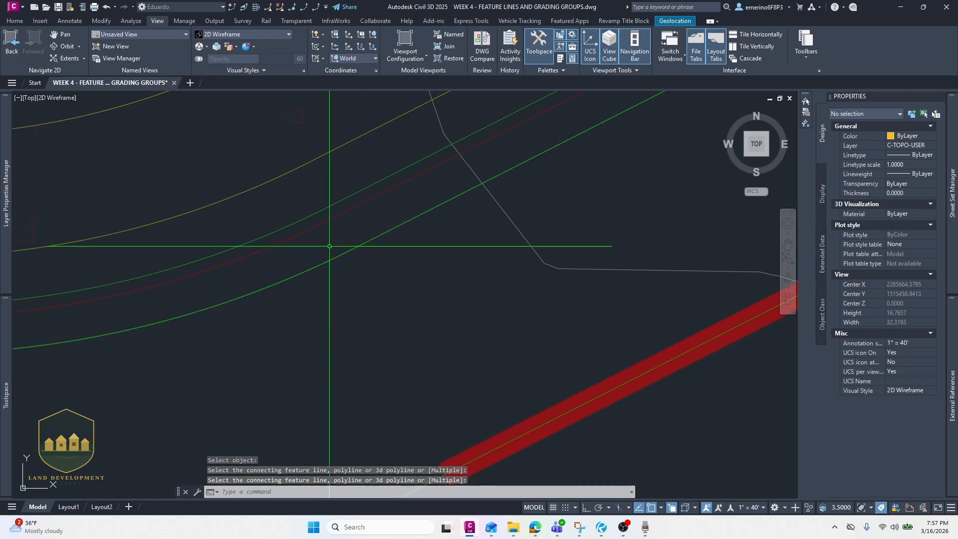
{"action": "left_click", "coordinate": [365, 241]}
{"action": "scroll", "coordinate": [361, 234], "scroll_direction": "down", "scroll_amount": 3}
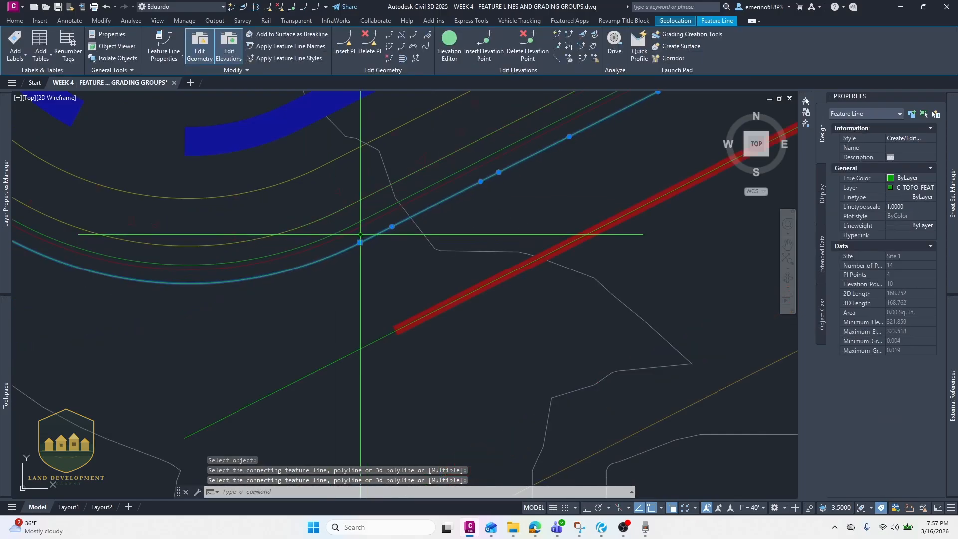
{"action": "scroll", "coordinate": [360, 234], "scroll_direction": "down", "scroll_amount": 4}
{"action": "middle_click_drag", "start_coordinate": [558, 142], "coordinate": [523, 175]}
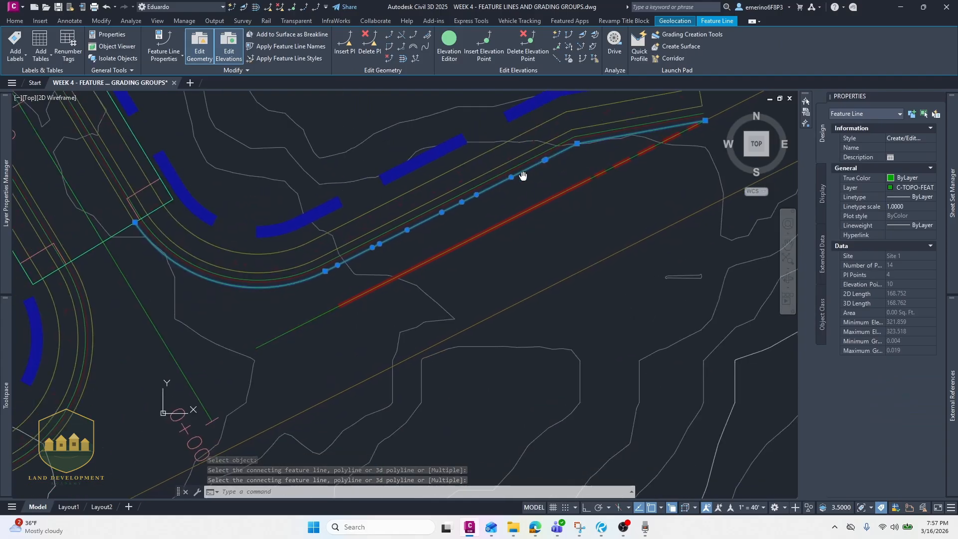
{"action": "middle_click_drag", "start_coordinate": [491, 218], "coordinate": [531, 226]}
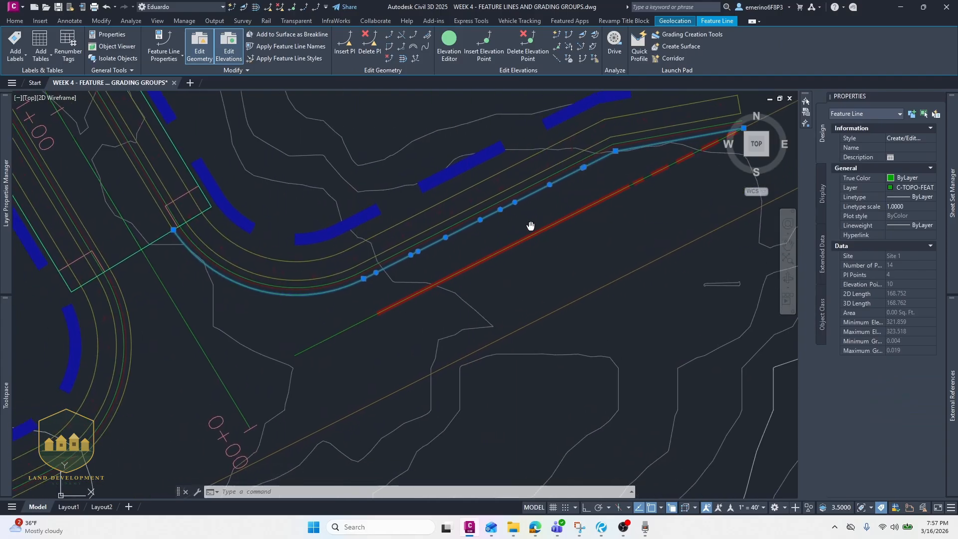
{"action": "middle_click_drag", "start_coordinate": [584, 206], "coordinate": [423, 303]}
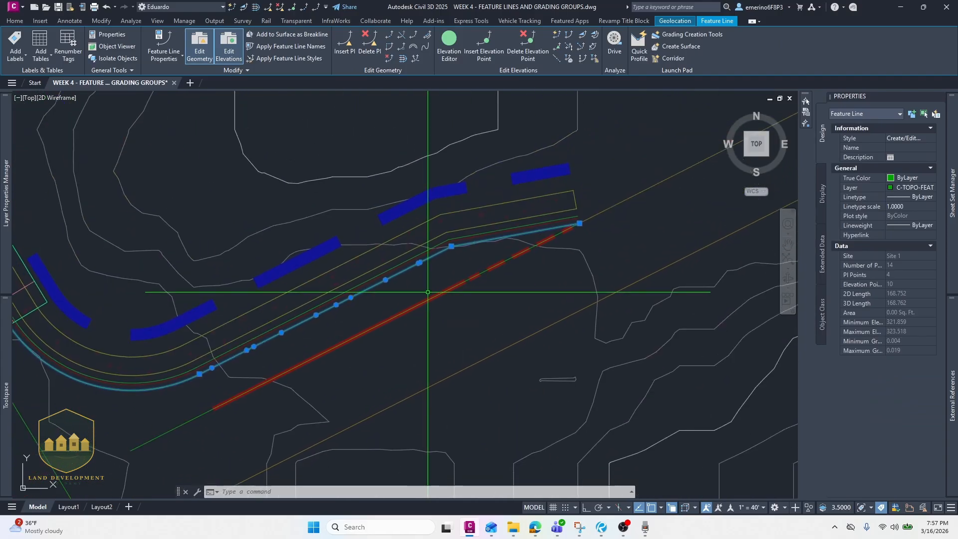
{"action": "middle_click_drag", "start_coordinate": [214, 352], "coordinate": [289, 296]}
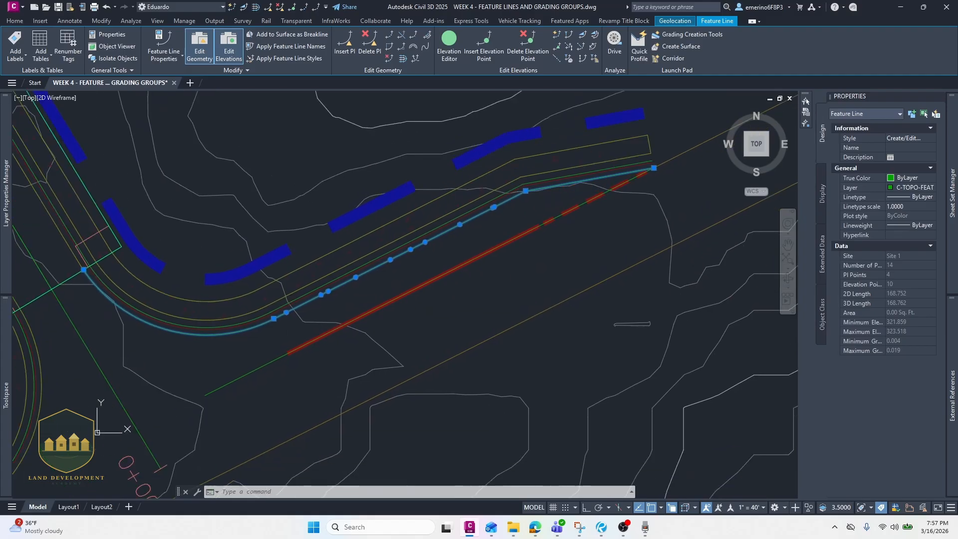
- Offset the joined feature line 1.42 ft to one side with an elevation difference of -0.08
{"action": "scroll", "coordinate": [273, 315], "scroll_direction": "up", "scroll_amount": 2}
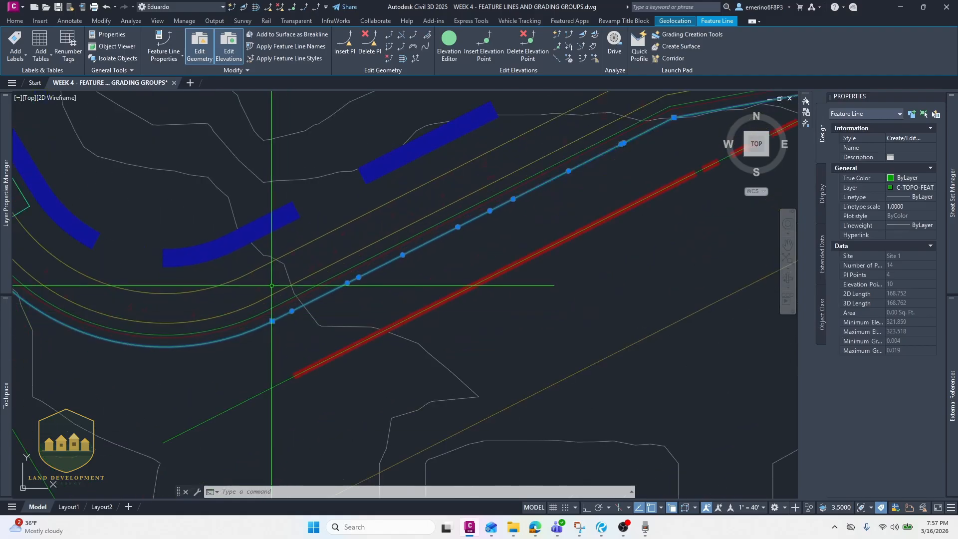
{"action": "left_click", "coordinate": [415, 58]}
{"action": "scroll", "coordinate": [180, 287], "scroll_direction": "up", "scroll_amount": 2}
{"action": "scroll", "coordinate": [219, 244], "scroll_direction": "down", "scroll_amount": 2}
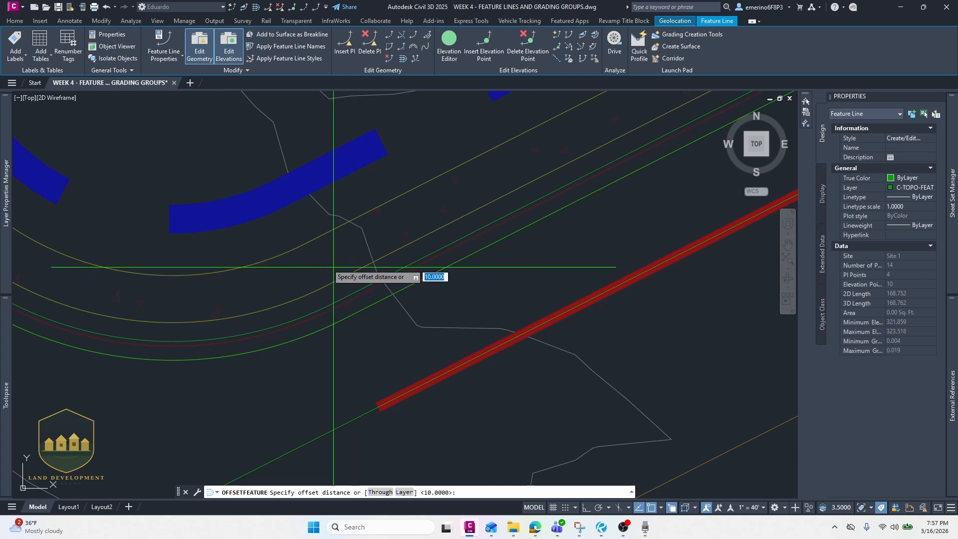
{"action": "scroll", "coordinate": [267, 328], "scroll_direction": "up", "scroll_amount": 2}
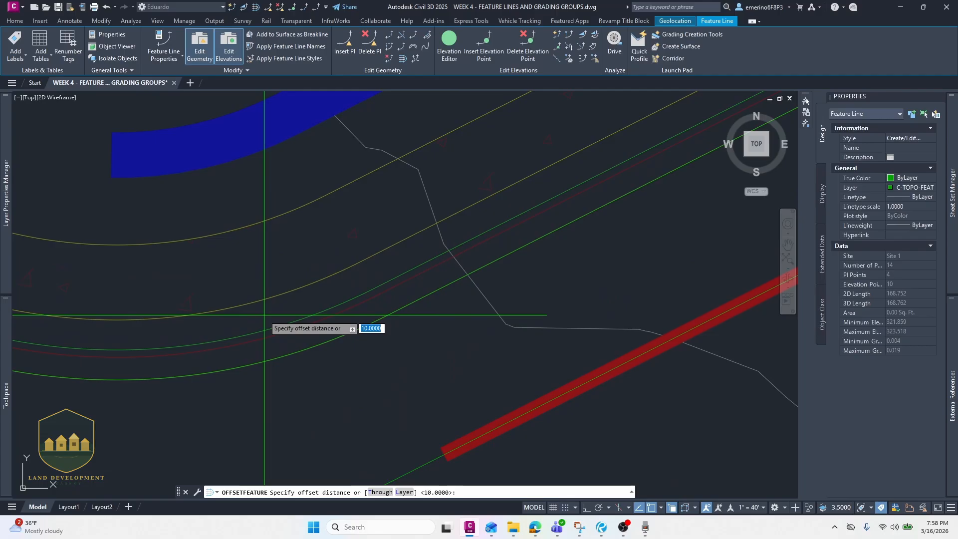
{"action": "type", "text": "1.42"}
{"action": "key", "text": "Return"}
{"action": "scroll", "coordinate": [265, 315], "scroll_direction": "up", "scroll_amount": 2}
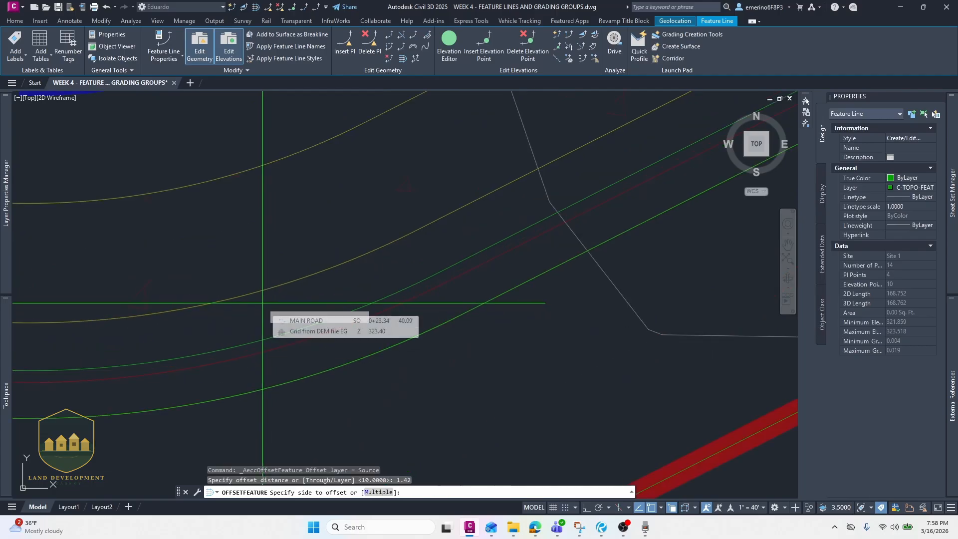
{"action": "left_click", "coordinate": [262, 303]}
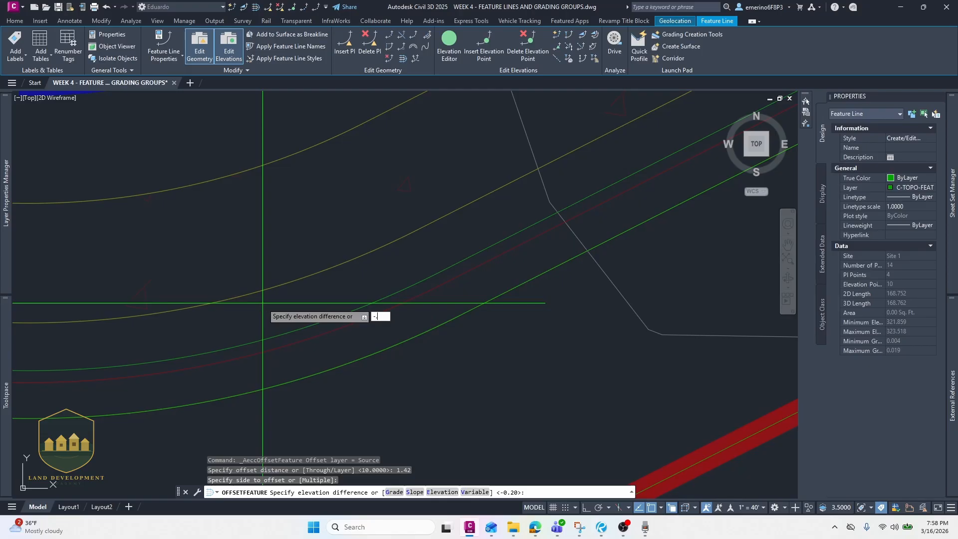
{"action": "key", "text": "Return"}
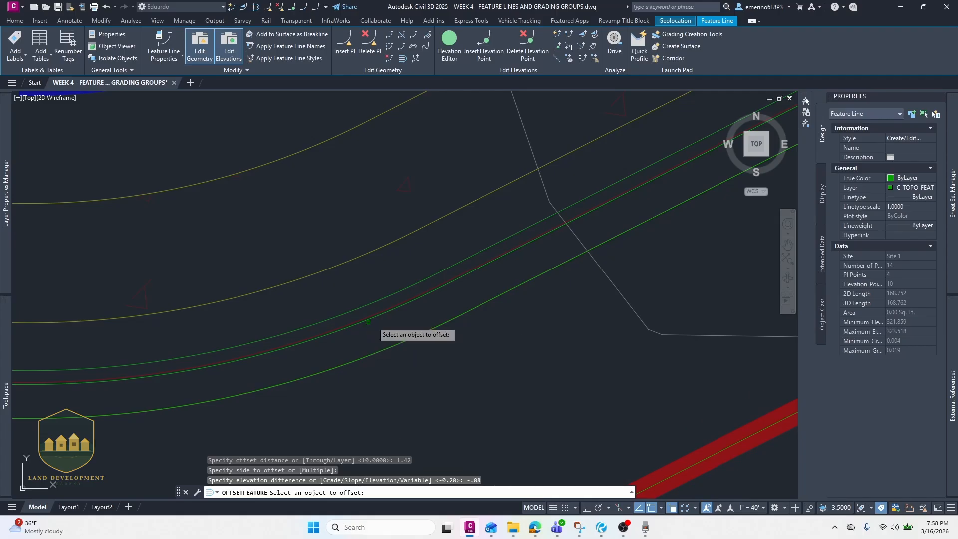
{"action": "key", "text": "Return"}
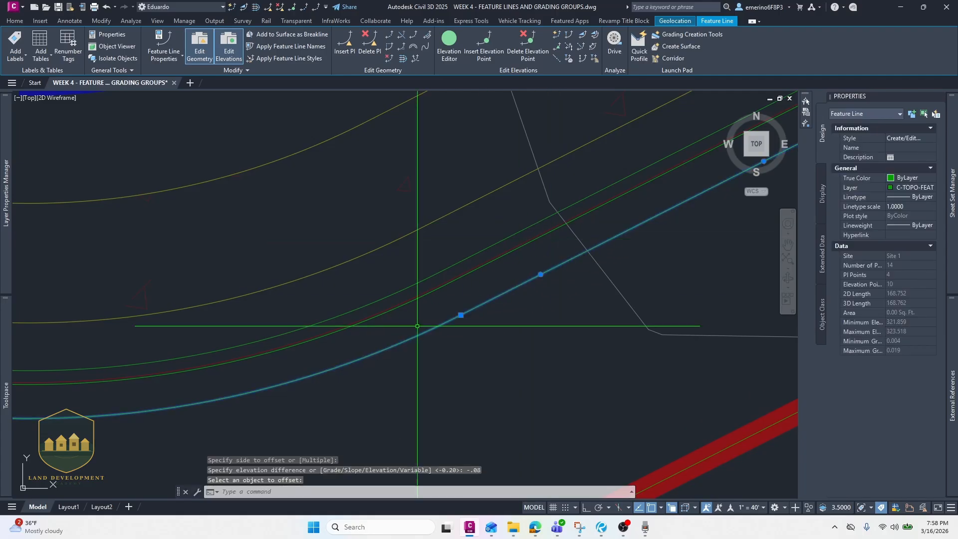
{"action": "scroll", "coordinate": [296, 368], "scroll_direction": "down", "scroll_amount": 4}
{"action": "scroll", "coordinate": [297, 365], "scroll_direction": "up", "scroll_amount": 4}
{"action": "key", "text": "Escape"}
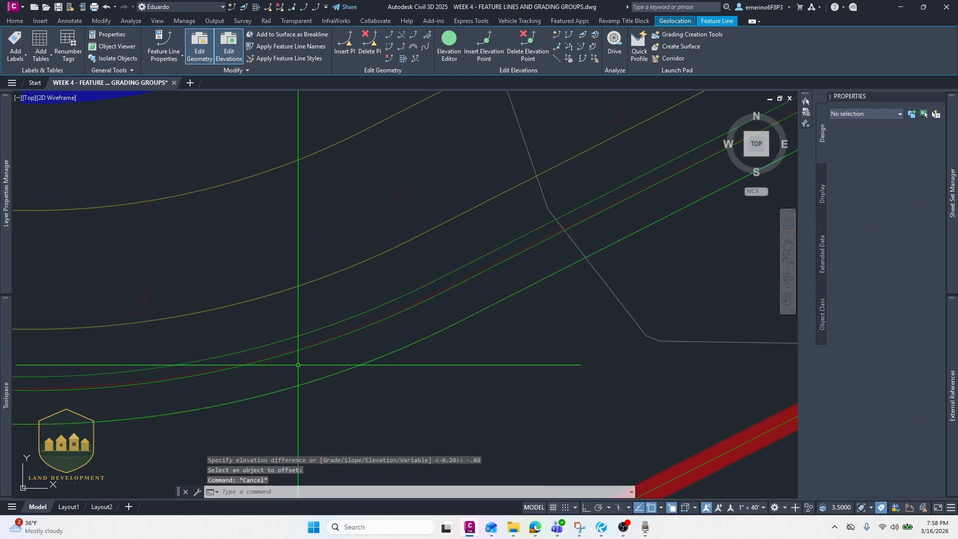
- Offset the new feature line 0.08 ft with an elevation difference of 0.5
{"action": "left_click", "coordinate": [304, 347]}
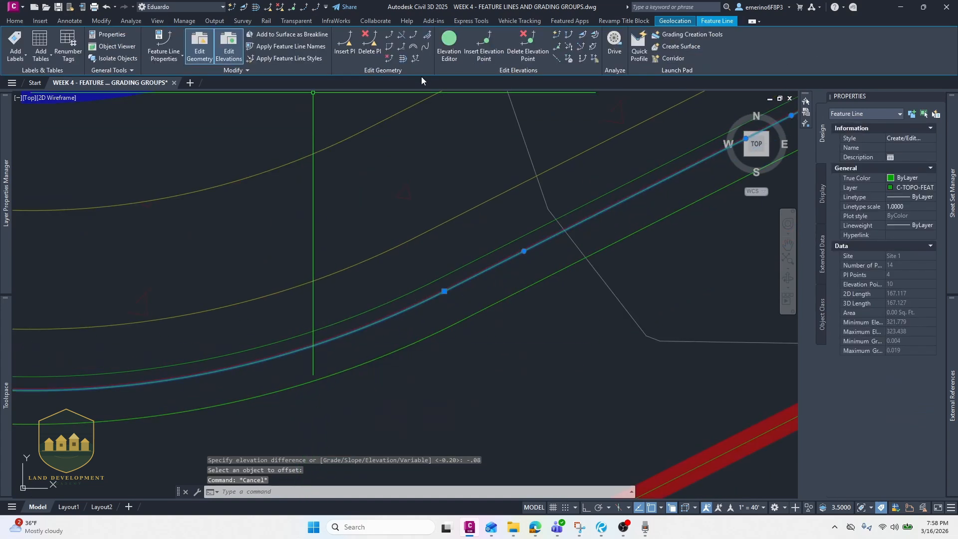
{"action": "left_click", "coordinate": [404, 59]}
{"action": "scroll", "coordinate": [335, 306], "scroll_direction": "up", "scroll_amount": 2}
{"action": "middle_click_drag", "start_coordinate": [335, 323], "coordinate": [321, 287]}
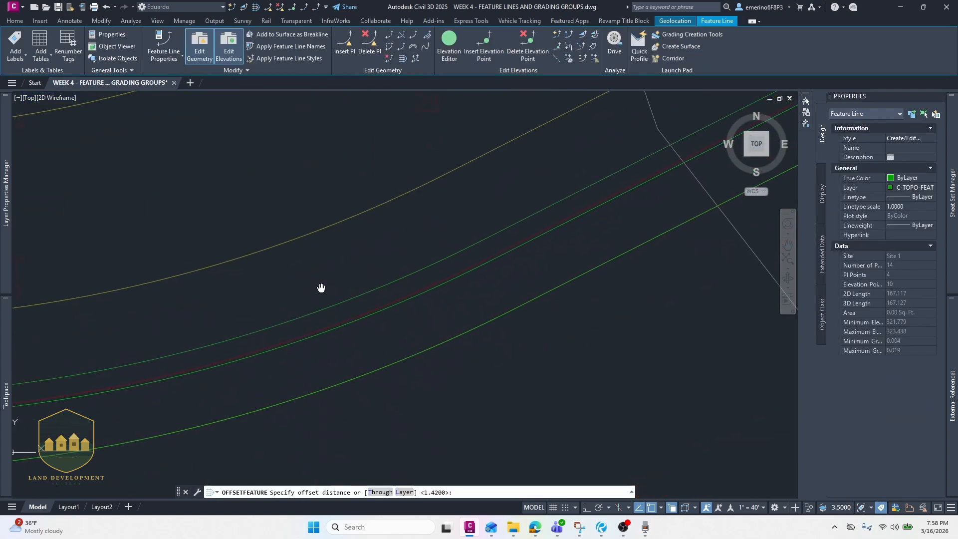
{"action": "type", "text": ".0"}
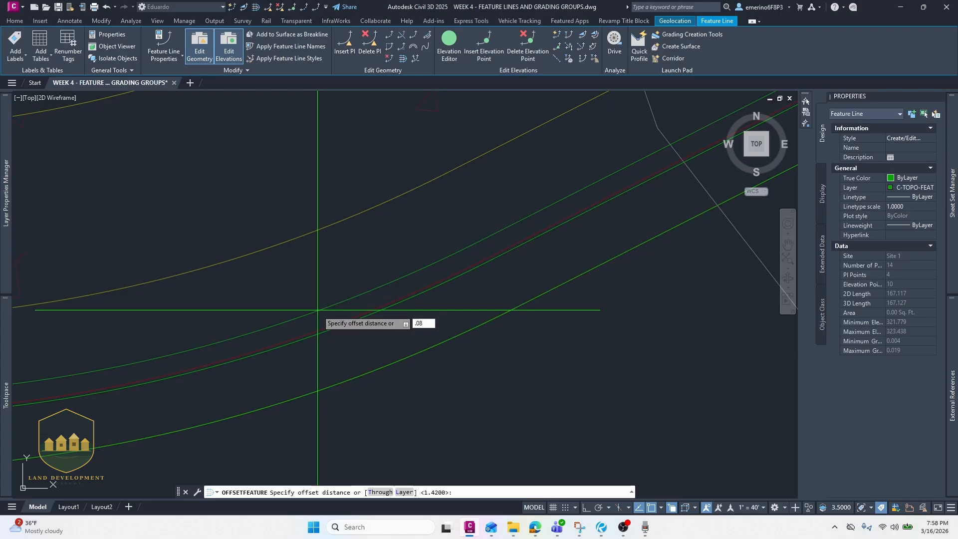
{"action": "type", "text": "8"}
{"action": "key", "text": "Return"}
{"action": "left_click", "coordinate": [316, 316]}
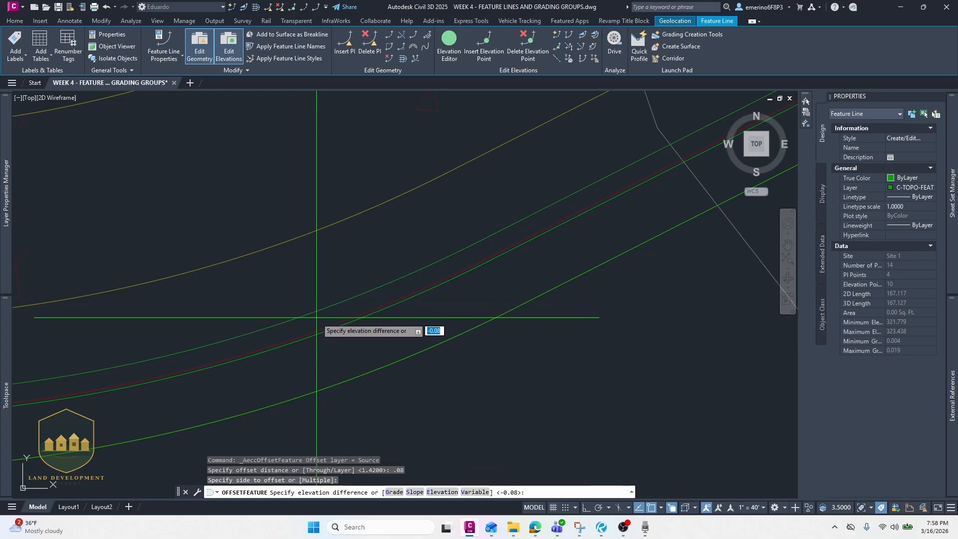
{"action": "type", "text": ".5"}
{"action": "key", "text": "Return"}
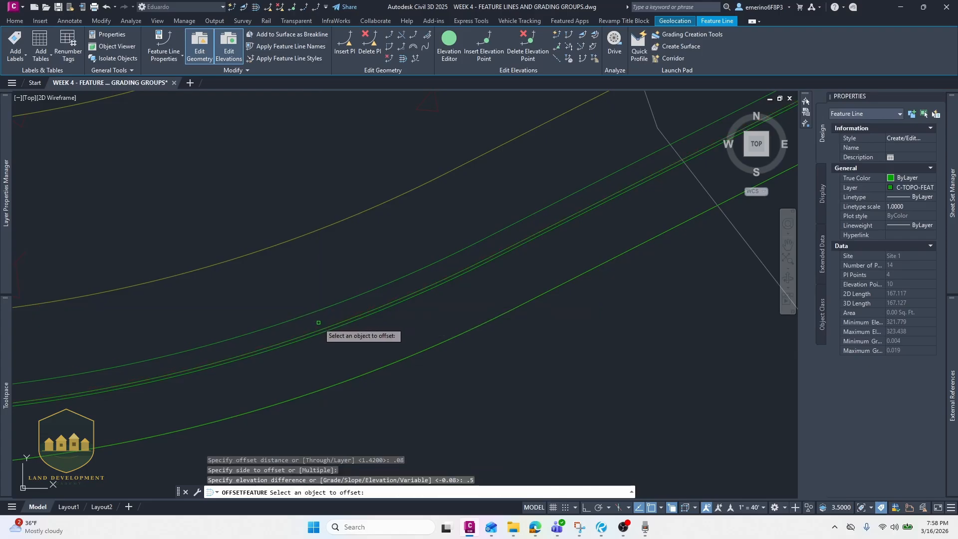
{"action": "left_click", "coordinate": [319, 326]}
{"action": "left_click", "coordinate": [371, 364]}
{"action": "scroll", "coordinate": [323, 319], "scroll_direction": "up", "scroll_amount": 3}
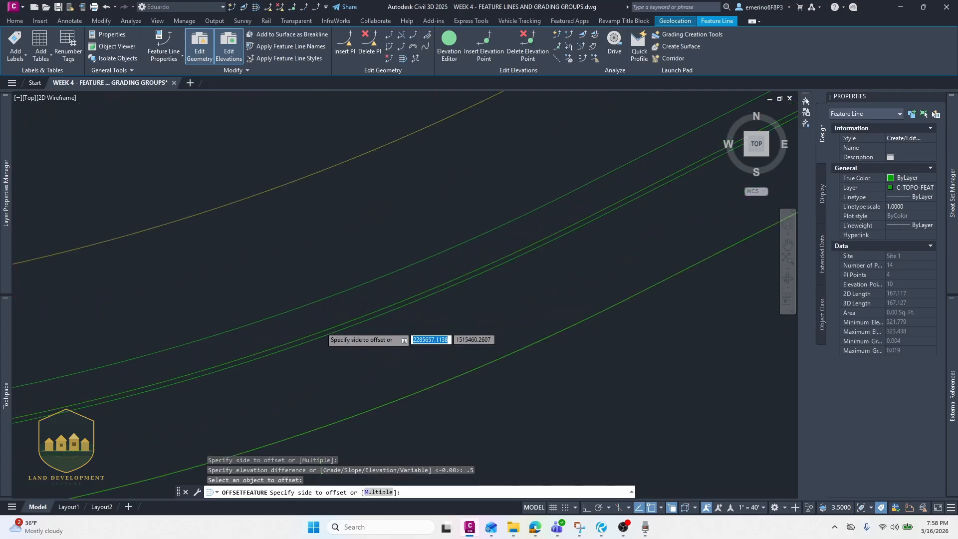
{"action": "left_click", "coordinate": [301, 259]}
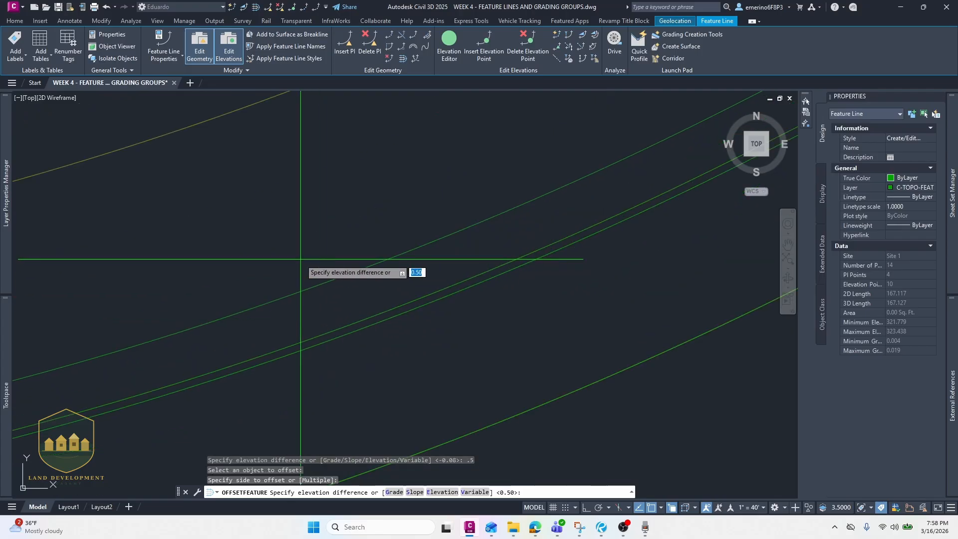
{"action": "key", "text": "Escape"}
{"action": "key", "text": "Escape"}
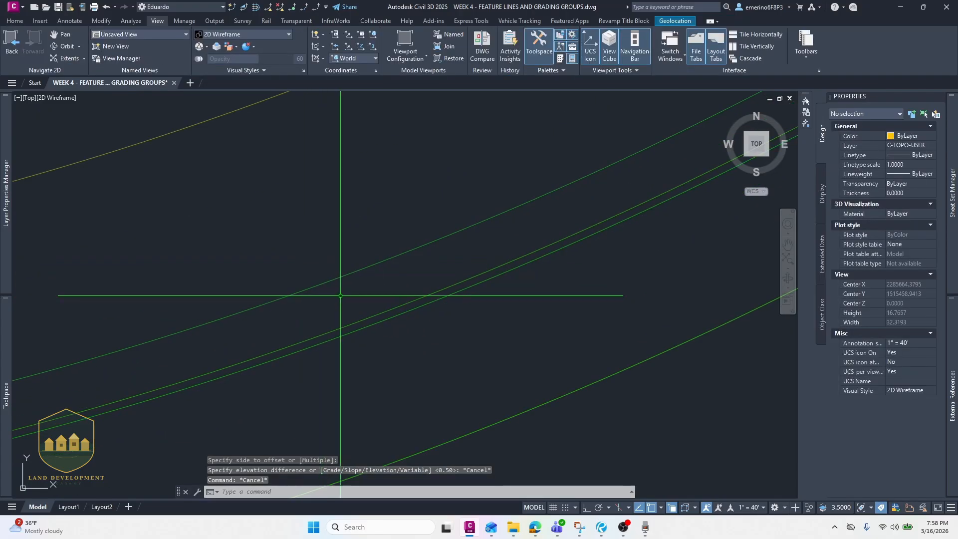
- Offset the newest feature line 0.5 ft to its outer side with an elevation difference of 0
{"action": "key", "text": "Return"}
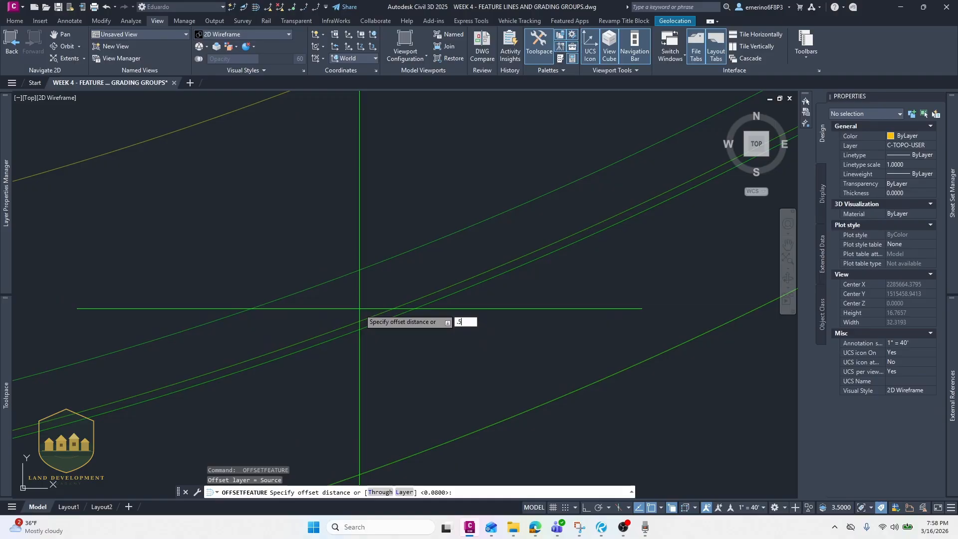
{"action": "type", "text": ".5"}
{"action": "key", "text": "Return"}
{"action": "left_click", "coordinate": [373, 316]}
{"action": "left_click", "coordinate": [356, 296]}
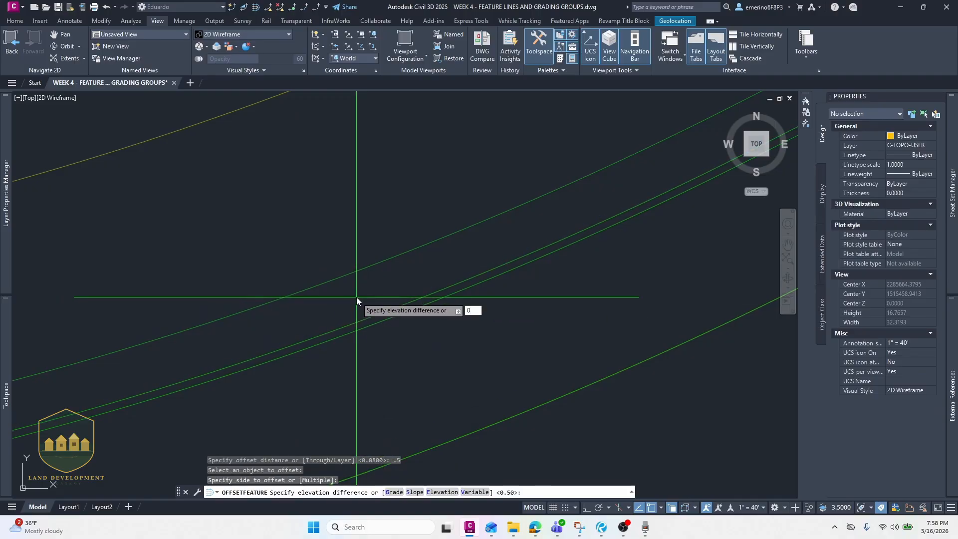
{"action": "key", "text": "Return"}
{"action": "key", "text": "Return"}
{"action": "scroll", "coordinate": [349, 285], "scroll_direction": "down", "scroll_amount": 6}
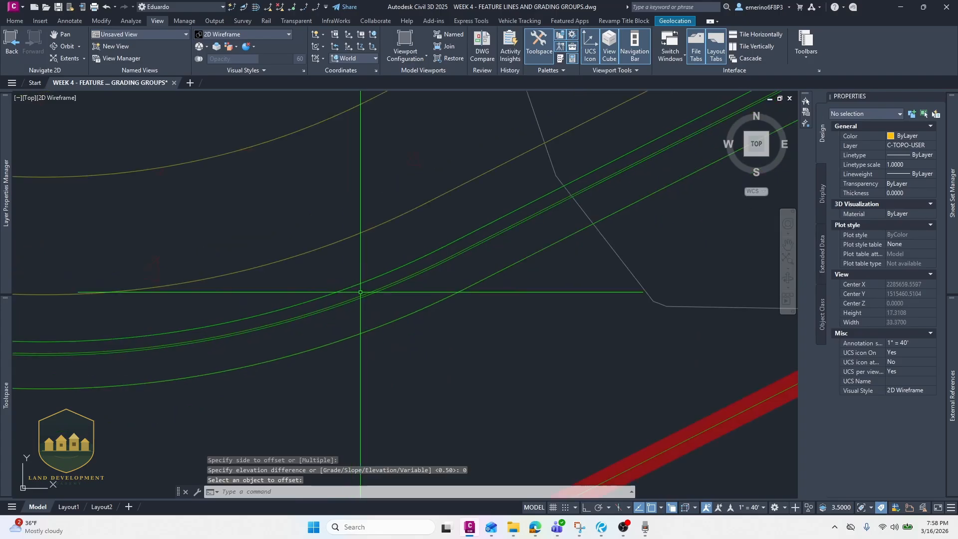
- Open the Paint app from Windows search
{"action": "scroll", "coordinate": [360, 291], "scroll_direction": "down", "scroll_amount": 6}
{"action": "left_click", "coordinate": [370, 525]}
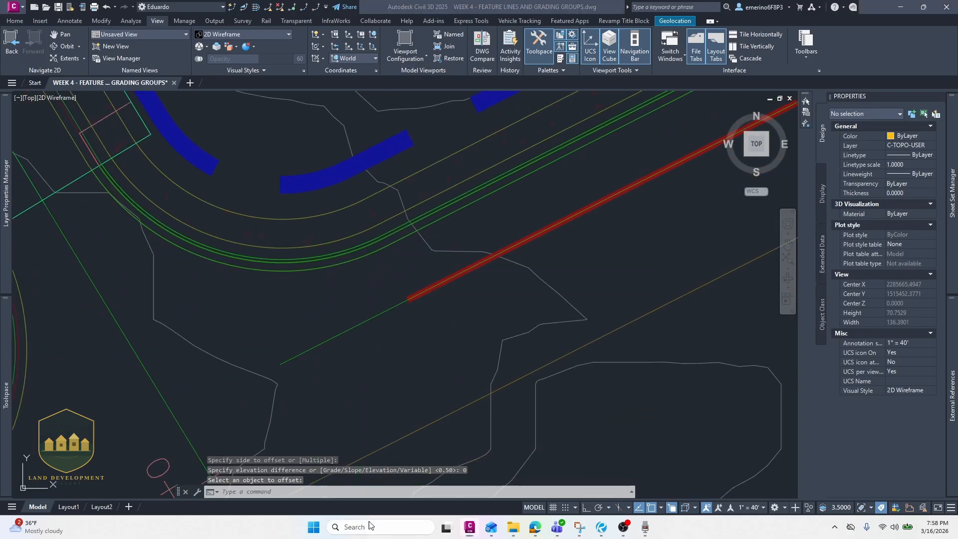
{"action": "type", "text": "PAINT"}
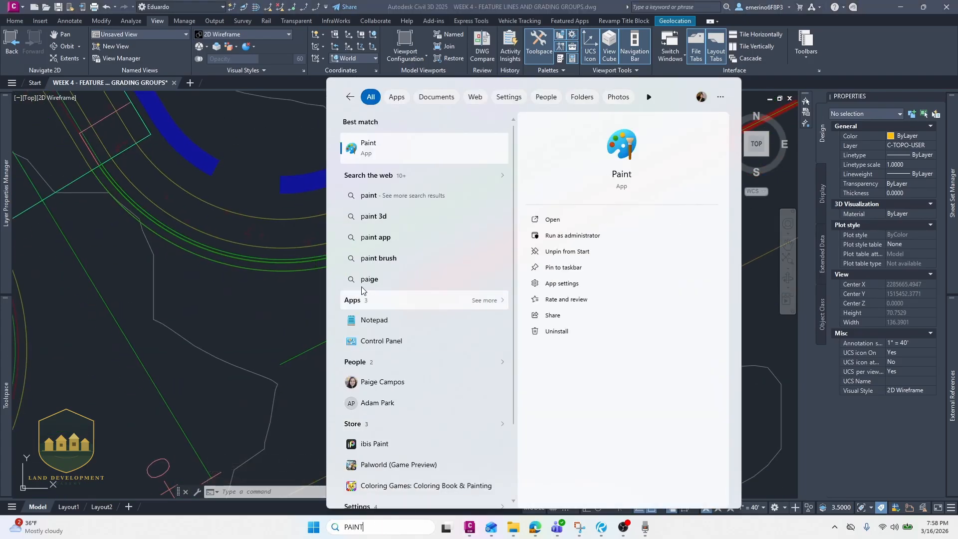
{"action": "left_click", "coordinate": [383, 153]}
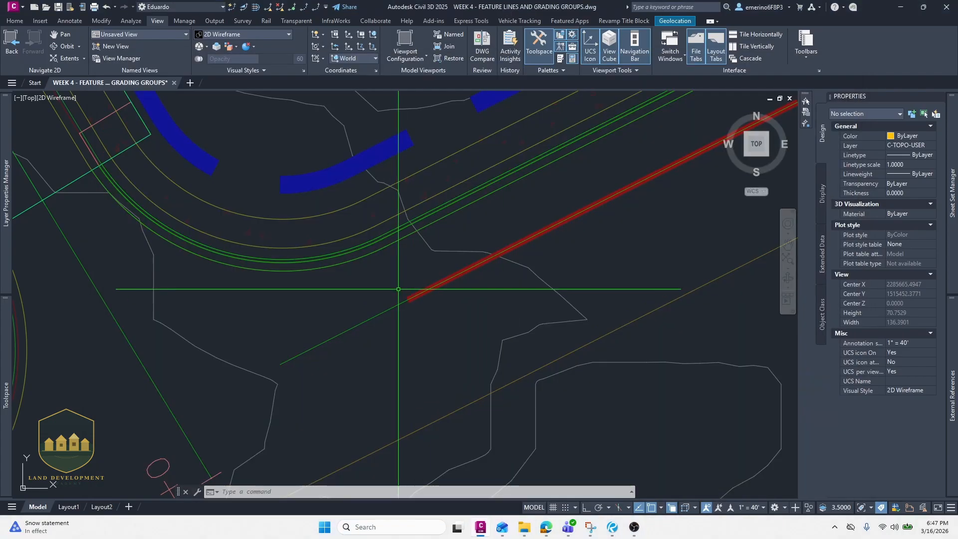
- Draw a polyline segment along the upper edge of the yellow pad area far from the site
{"action": "scroll", "coordinate": [406, 289], "scroll_direction": "down", "scroll_amount": 10}
{"action": "scroll", "coordinate": [456, 216], "scroll_direction": "down", "scroll_amount": 5}
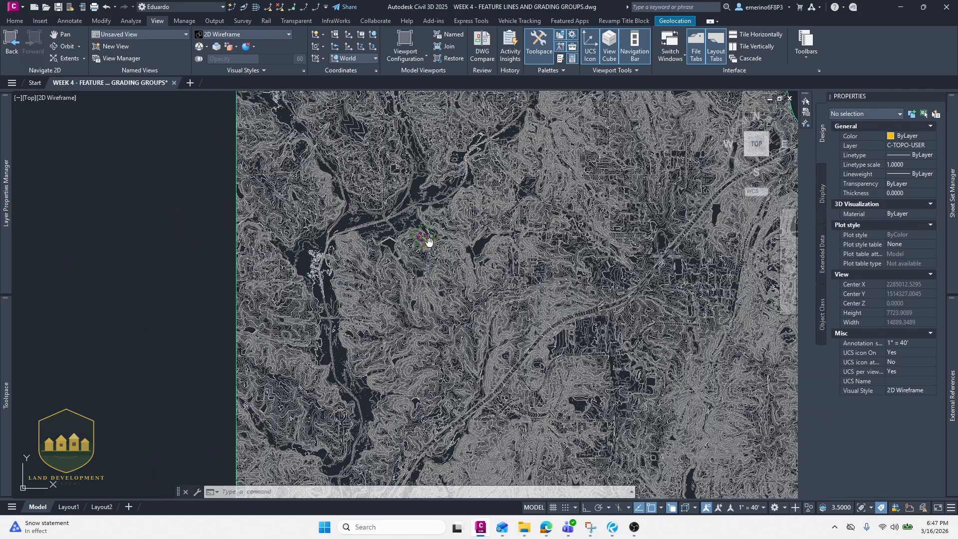
{"action": "middle_click_drag", "start_coordinate": [569, 233], "coordinate": [475, 253]}
{"action": "scroll", "coordinate": [479, 173], "scroll_direction": "up", "scroll_amount": 5}
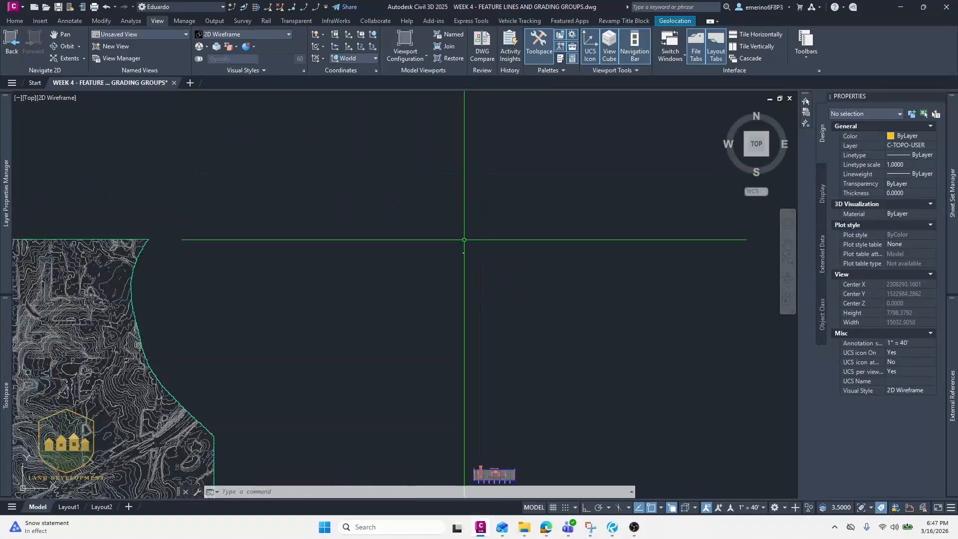
{"action": "scroll", "coordinate": [470, 462], "scroll_direction": "up", "scroll_amount": 6}
{"action": "middle_click_drag", "start_coordinate": [470, 461], "coordinate": [467, 265]}
{"action": "scroll", "coordinate": [466, 265], "scroll_direction": "up", "scroll_amount": 7}
{"action": "scroll", "coordinate": [465, 278], "scroll_direction": "up", "scroll_amount": 15}
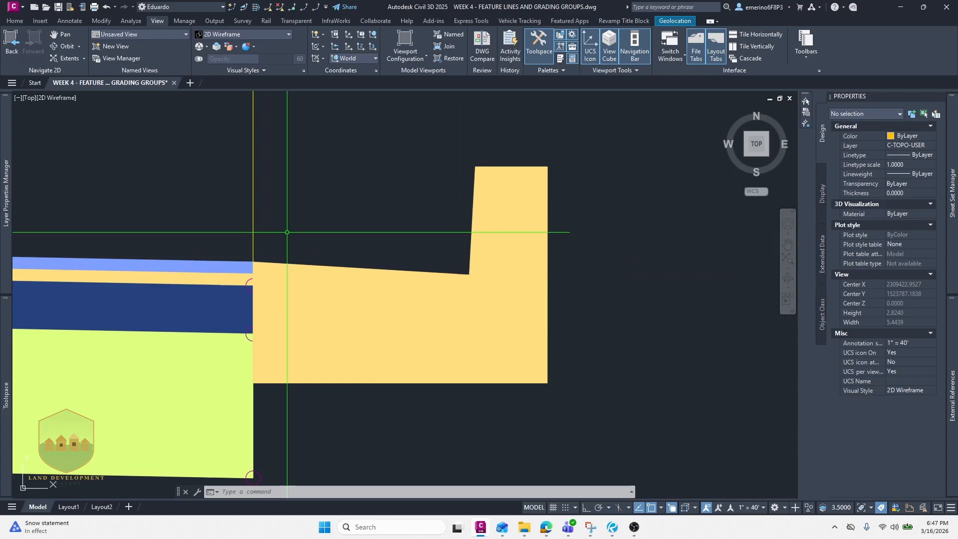
{"action": "type", "text": "pl"}
{"action": "key", "text": "Return"}
{"action": "left_click", "coordinate": [253, 231]}
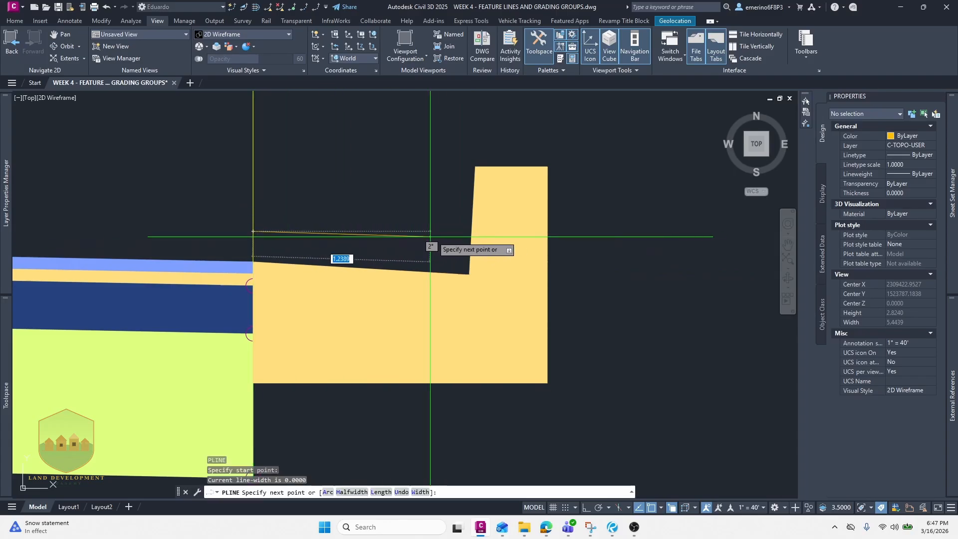
{"action": "scroll", "coordinate": [463, 234], "scroll_direction": "up", "scroll_amount": 6}
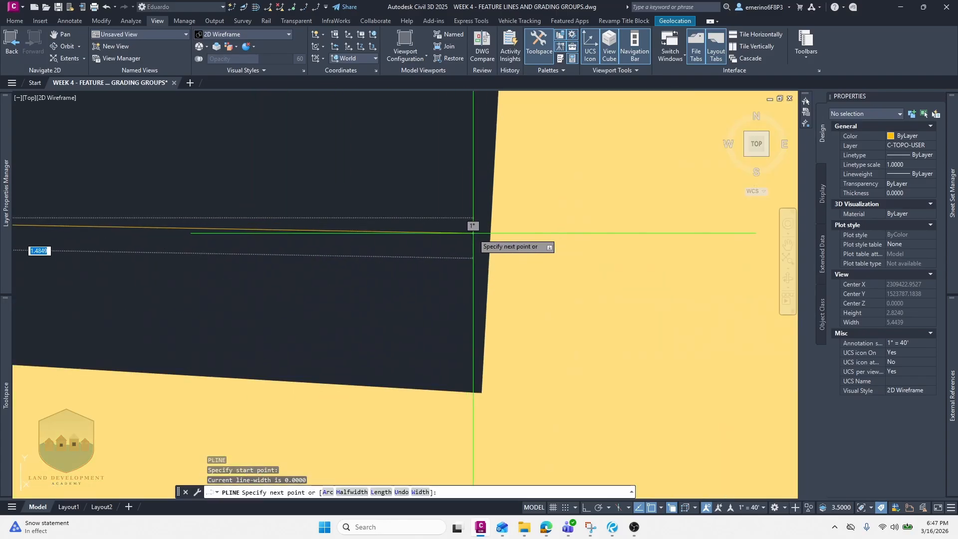
{"action": "left_click", "coordinate": [479, 233]}
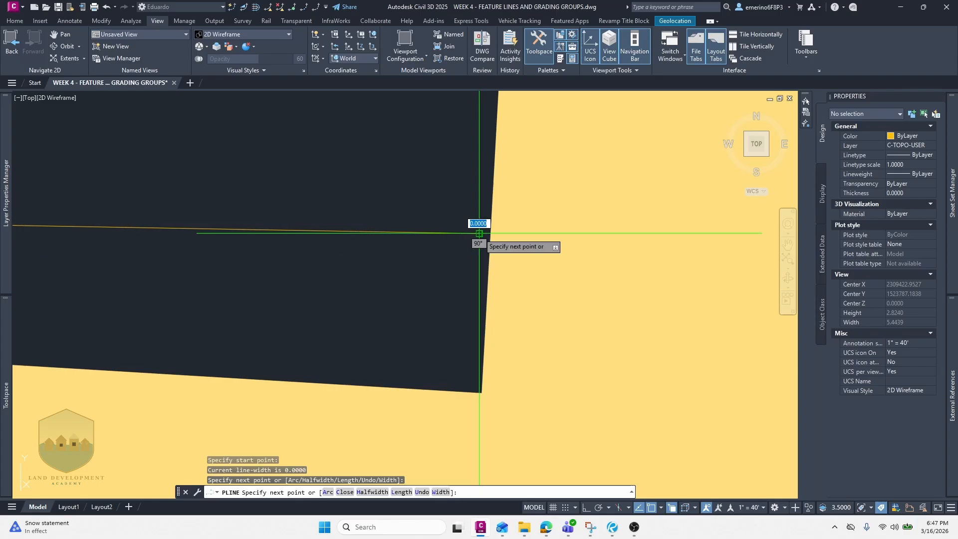
{"action": "scroll", "coordinate": [479, 233], "scroll_direction": "down", "scroll_amount": 4}
{"action": "key", "text": "Escape"}
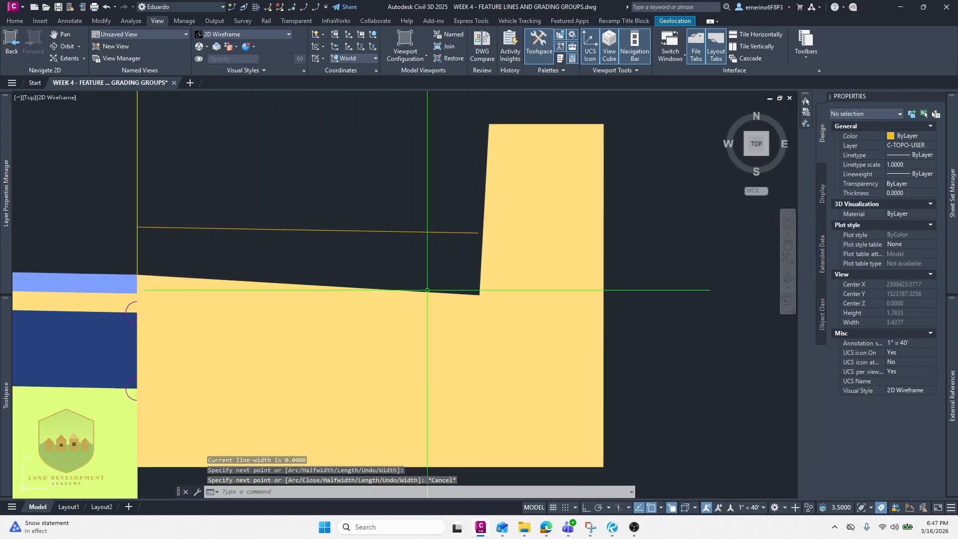
- Draw a second polyline up the pad's corner and across its top edge
{"action": "scroll", "coordinate": [479, 231], "scroll_direction": "up", "scroll_amount": 3}
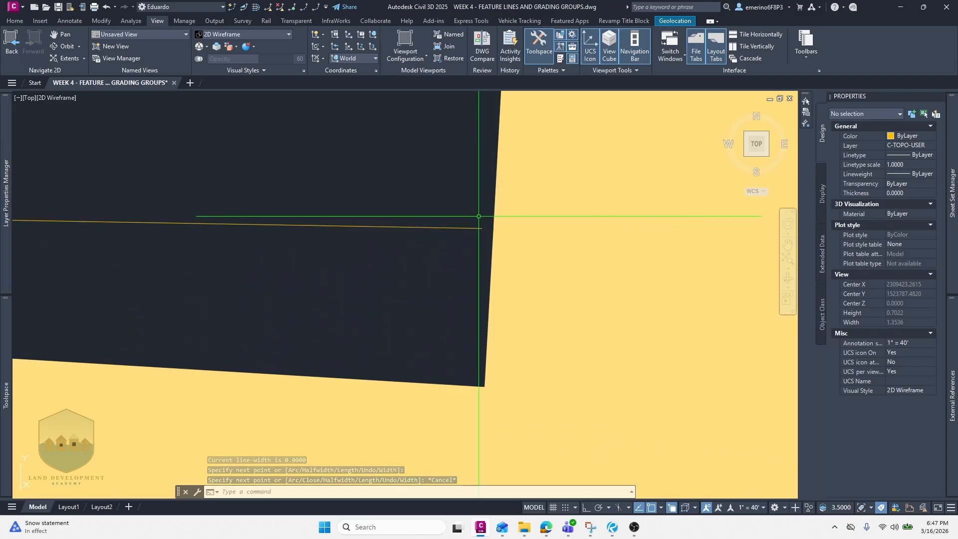
{"action": "scroll", "coordinate": [478, 191], "scroll_direction": "down", "scroll_amount": 5}
{"action": "scroll", "coordinate": [479, 202], "scroll_direction": "up", "scroll_amount": 3}
{"action": "key", "text": "space"}
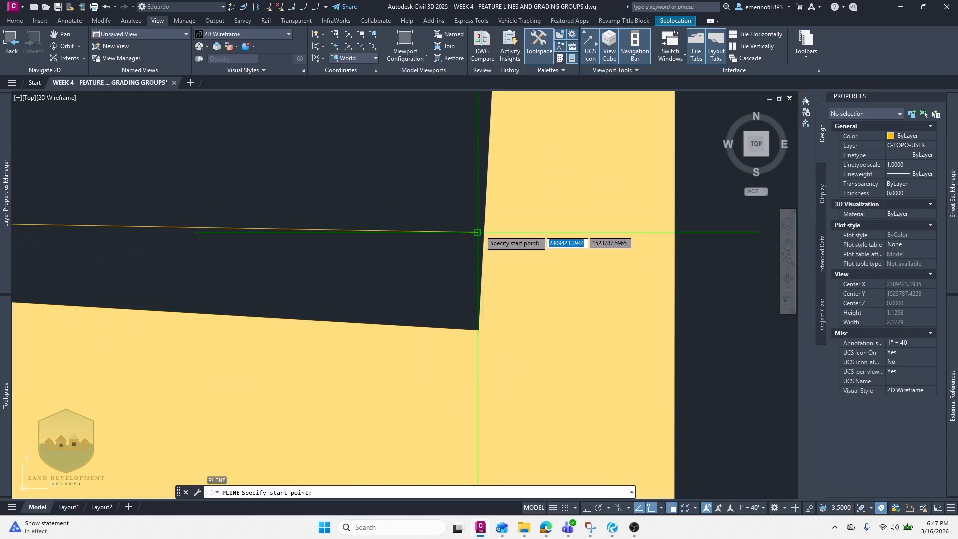
{"action": "left_click", "coordinate": [478, 231]}
{"action": "middle_click_drag", "start_coordinate": [481, 195], "coordinate": [442, 284]}
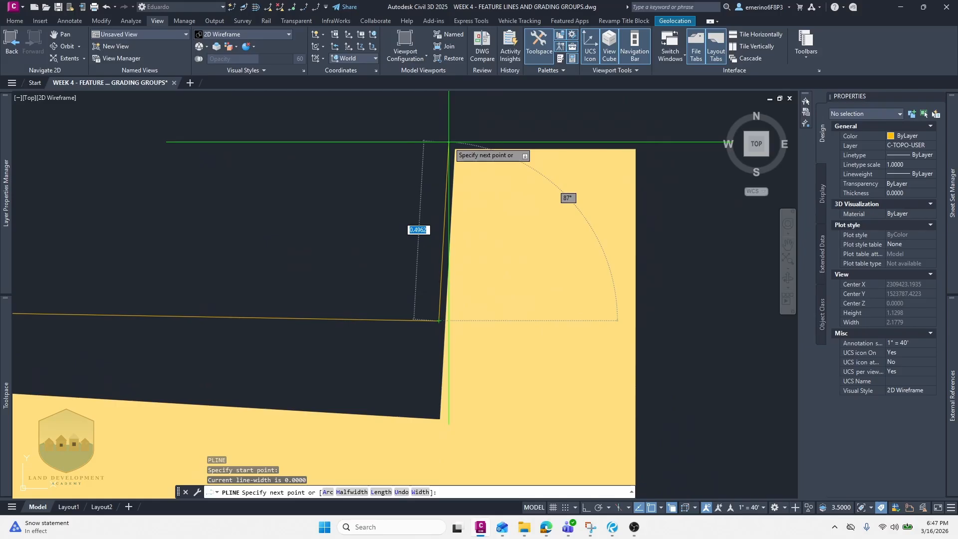
{"action": "scroll", "coordinate": [449, 143], "scroll_direction": "down", "scroll_amount": 2}
{"action": "middle_click_drag", "start_coordinate": [448, 152], "coordinate": [427, 224]}
{"action": "left_click", "coordinate": [428, 207]}
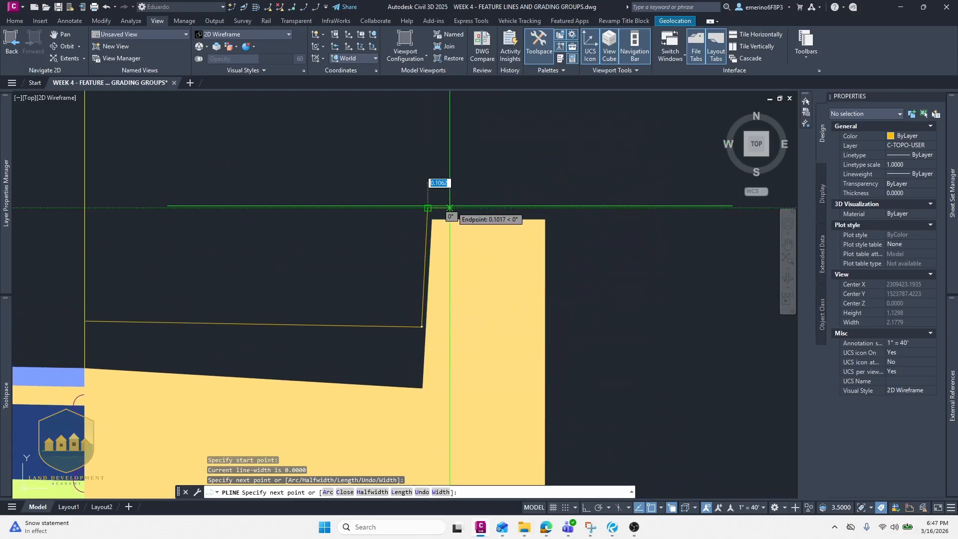
{"action": "left_click", "coordinate": [546, 207]}
{"action": "key", "text": "Escape"}
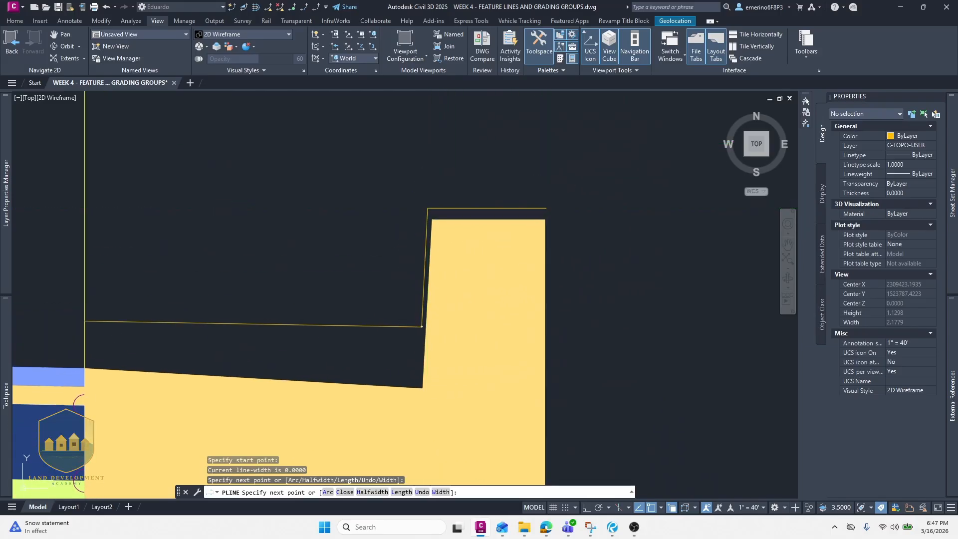
- Erase the two new polylines
{"action": "left_click", "coordinate": [503, 208]}
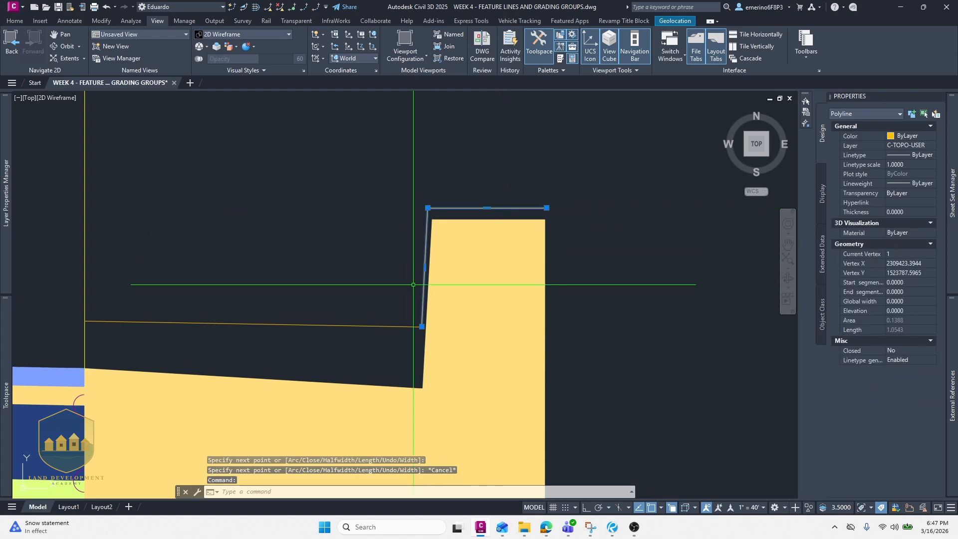
{"action": "key", "text": "Escape"}
{"action": "left_click", "coordinate": [392, 325]}
{"action": "left_click", "coordinate": [413, 291]}
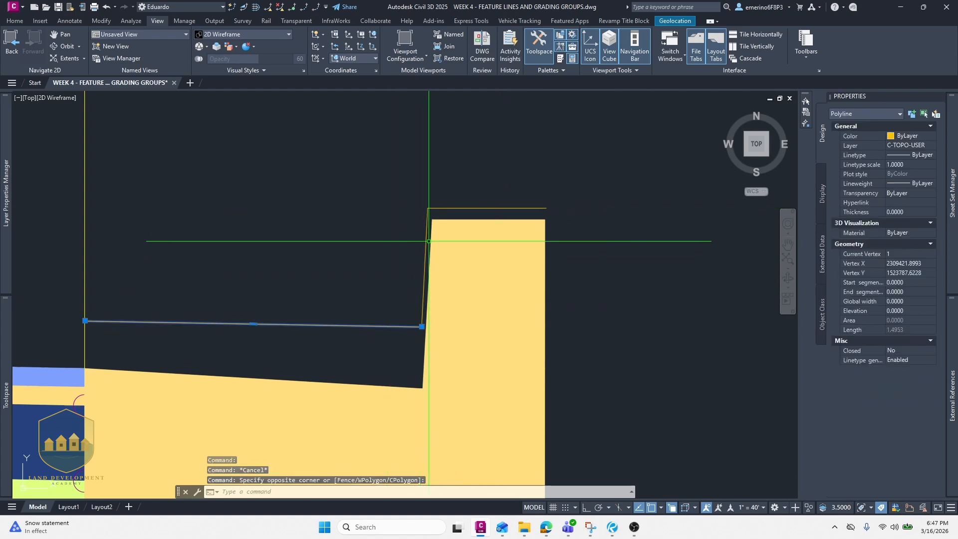
{"action": "left_click", "coordinate": [428, 239]}
{"action": "type", "text": "E"}
{"action": "key", "text": "Return"}
- Offset the outermost feature line 2 ft to its outer side with an elevation difference of 0
{"action": "scroll", "coordinate": [404, 245], "scroll_direction": "down", "scroll_amount": 4}
{"action": "scroll", "coordinate": [401, 246], "scroll_direction": "down", "scroll_amount": 20}
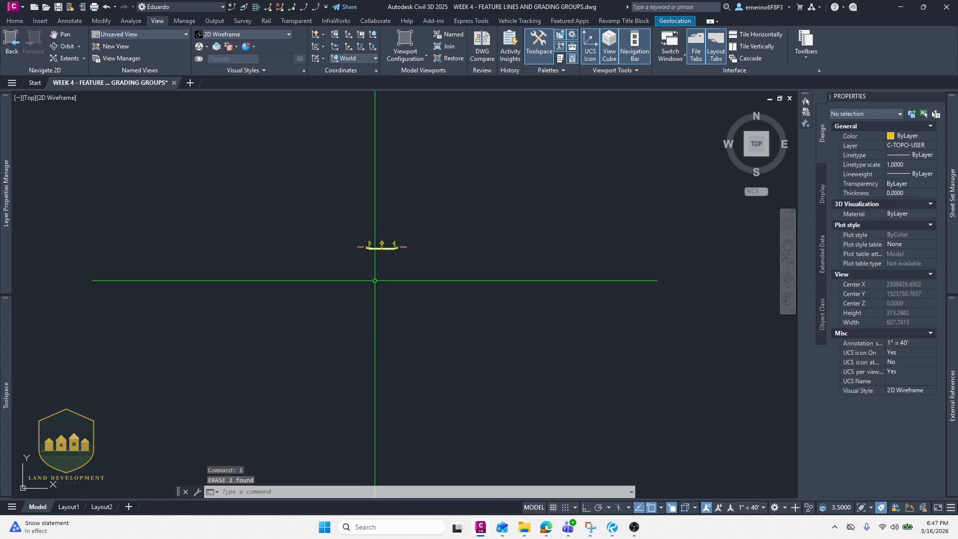
{"action": "middle_click_drag", "start_coordinate": [408, 255], "coordinate": [493, 181]}
{"action": "middle_click_drag", "start_coordinate": [285, 327], "coordinate": [413, 203]}
{"action": "scroll", "coordinate": [414, 201], "scroll_direction": "down", "scroll_amount": 4}
{"action": "middle_click_drag", "start_coordinate": [228, 251], "coordinate": [396, 268]}
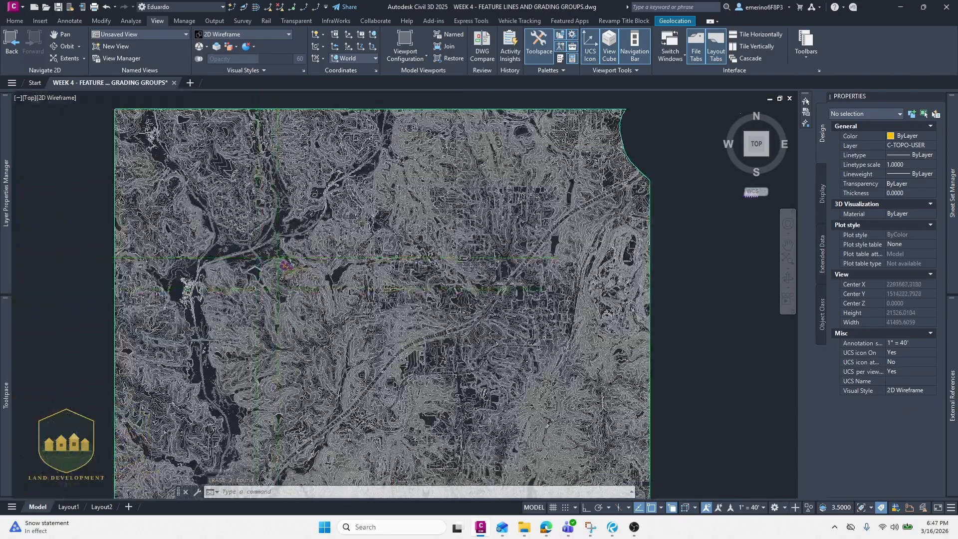
{"action": "scroll", "coordinate": [287, 267], "scroll_direction": "up", "scroll_amount": 15}
{"action": "scroll", "coordinate": [328, 349], "scroll_direction": "up", "scroll_amount": 19}
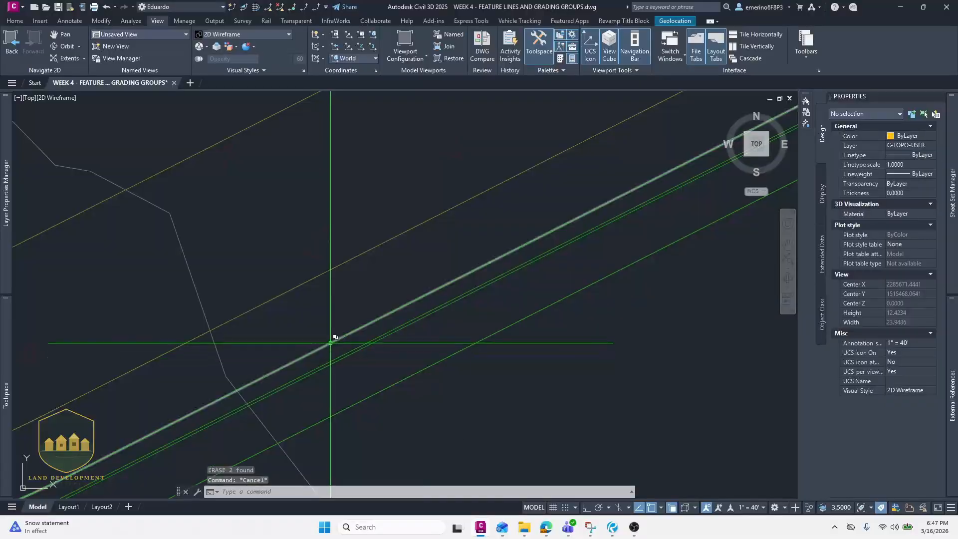
{"action": "left_click", "coordinate": [330, 340]}
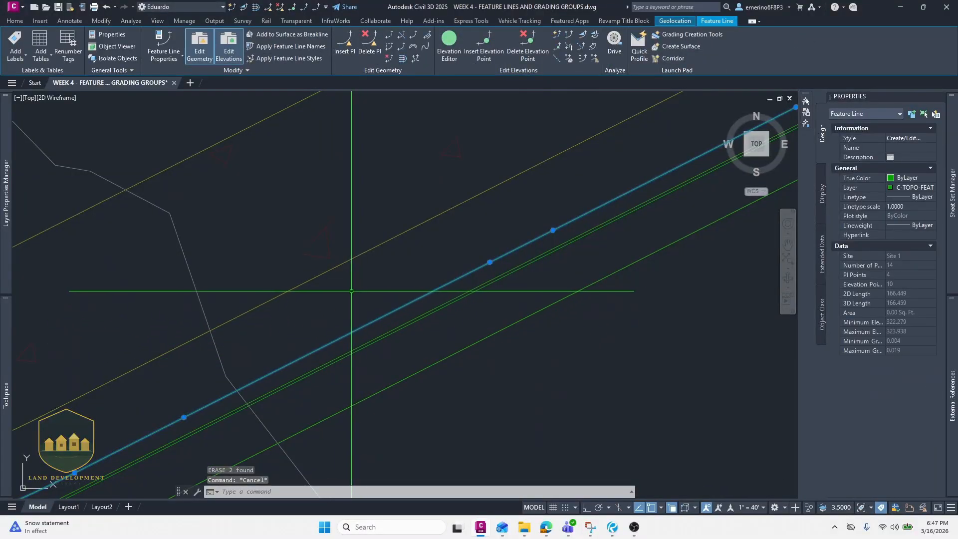
{"action": "left_click", "coordinate": [402, 60]}
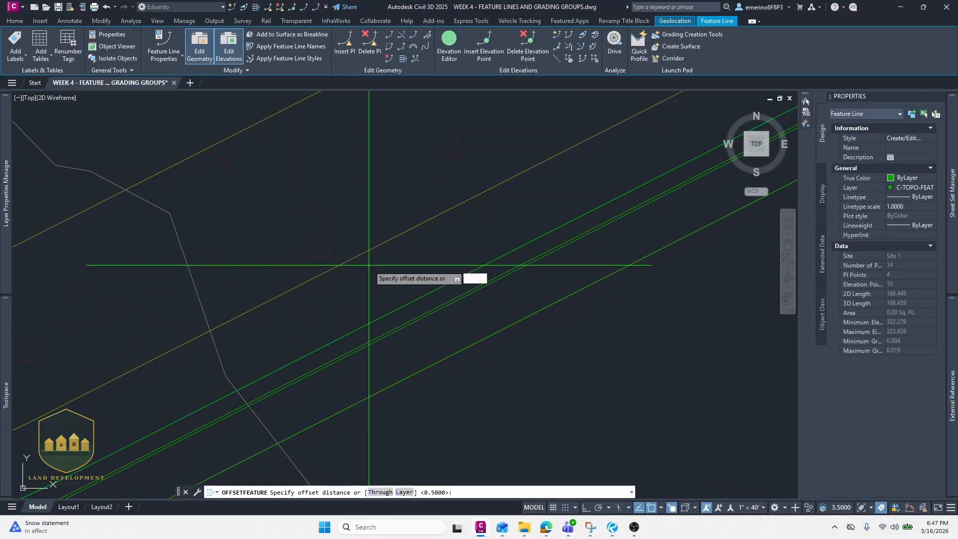
{"action": "type", "text": "2"}
{"action": "key", "text": "Return"}
{"action": "scroll", "coordinate": [299, 224], "scroll_direction": "up", "scroll_amount": 3}
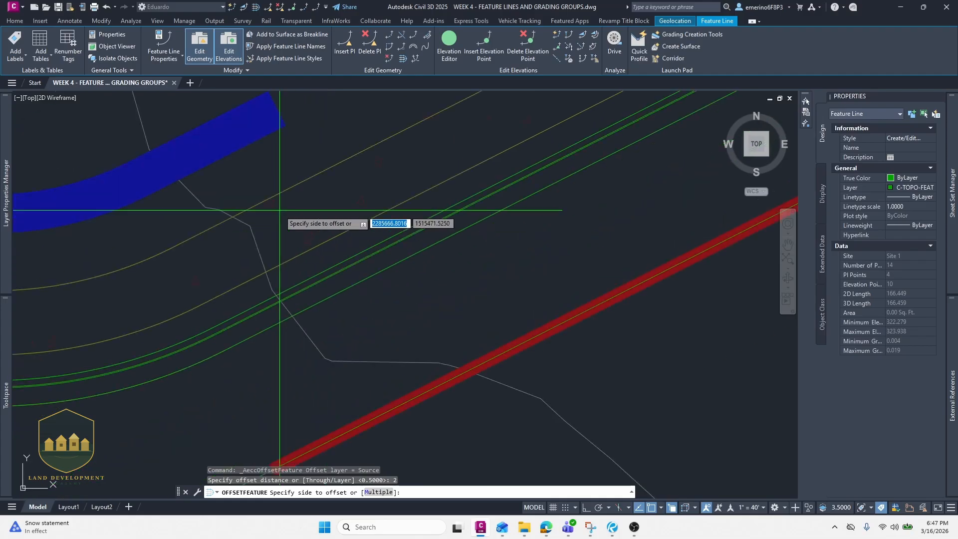
{"action": "left_click", "coordinate": [268, 179]}
{"action": "key", "text": "Return"}
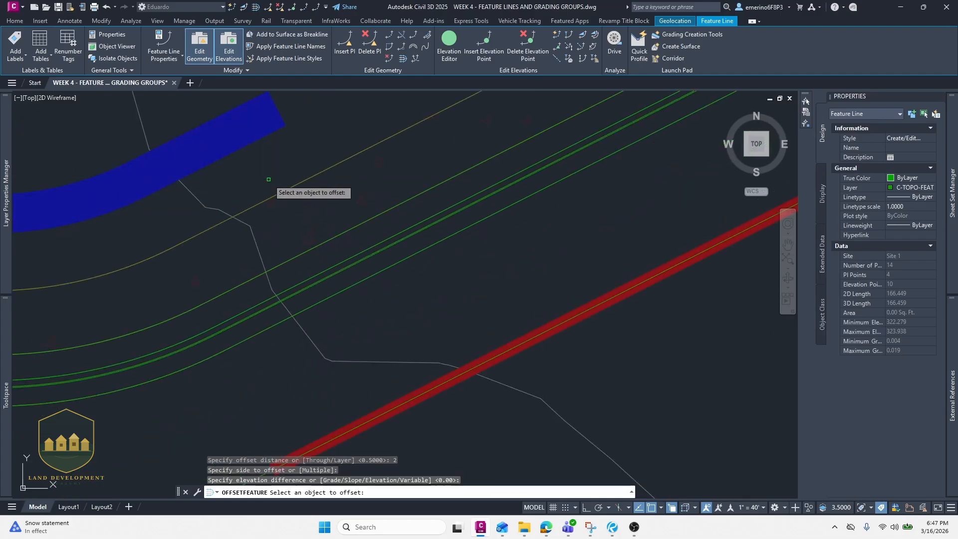
{"action": "key", "text": "Escape"}
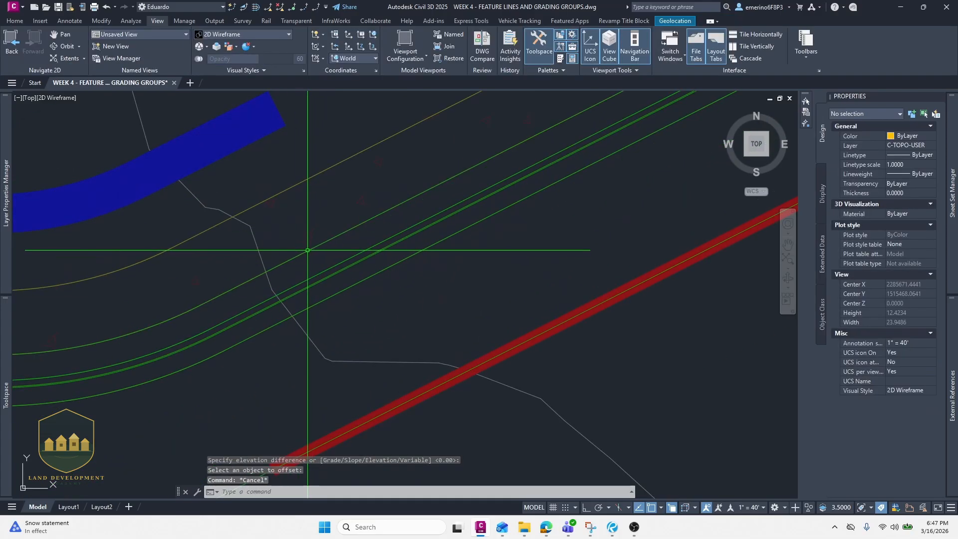
- Offset the outermost feature line 5 ft toward the pad side
{"action": "left_click", "coordinate": [306, 250]}
{"action": "scroll", "coordinate": [305, 238], "scroll_direction": "down", "scroll_amount": 4}
{"action": "middle_click_drag", "start_coordinate": [289, 203], "coordinate": [328, 235]}
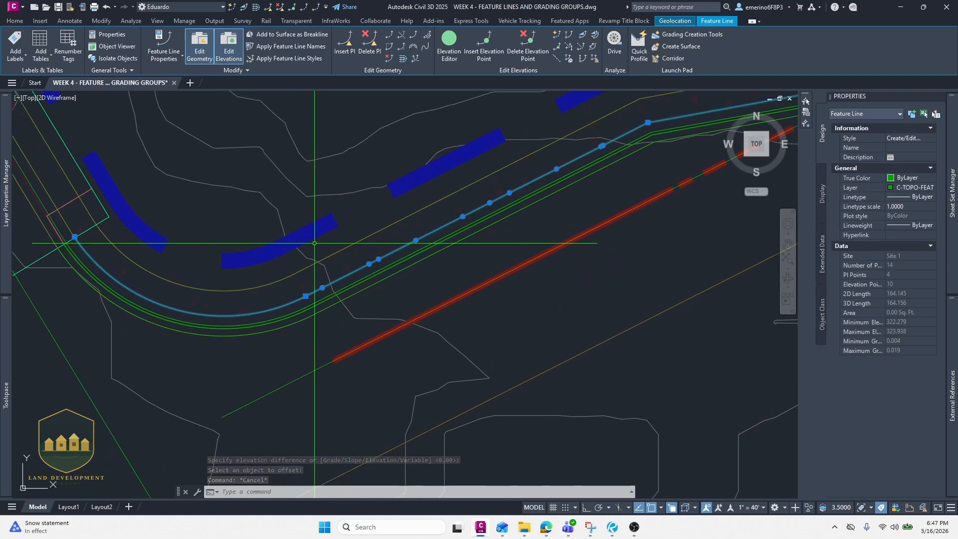
{"action": "left_click", "coordinate": [403, 58]}
{"action": "scroll", "coordinate": [346, 199], "scroll_direction": "up", "scroll_amount": 4}
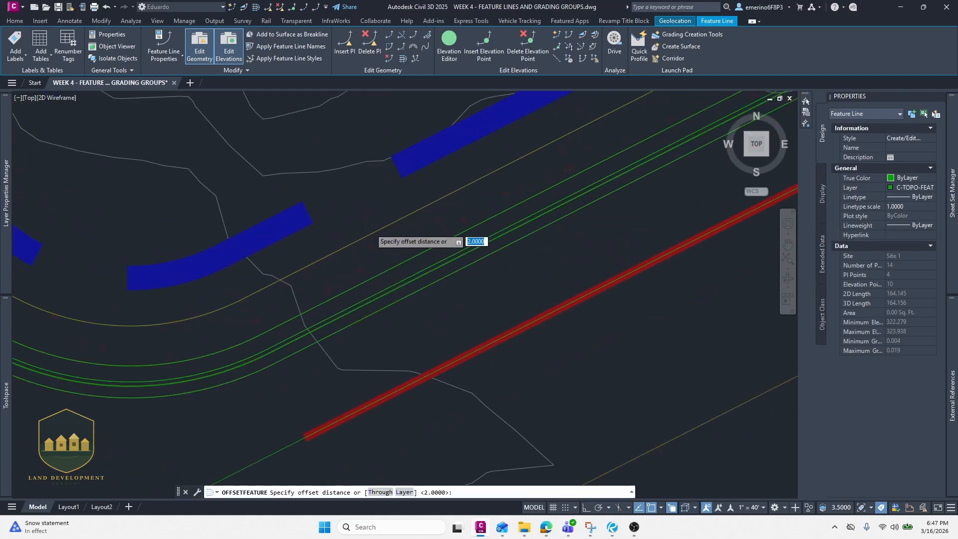
{"action": "key", "text": "Return"}
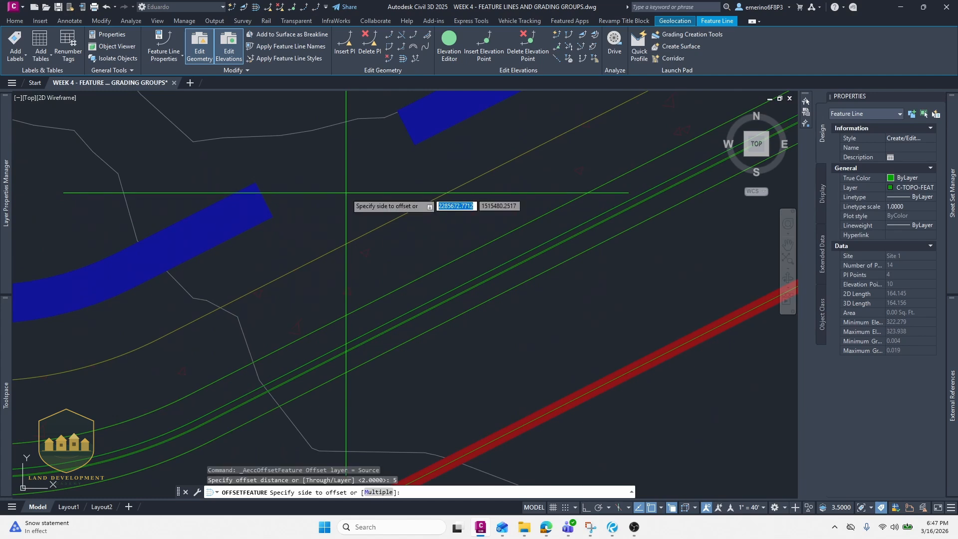
{"action": "left_click", "coordinate": [345, 192]}
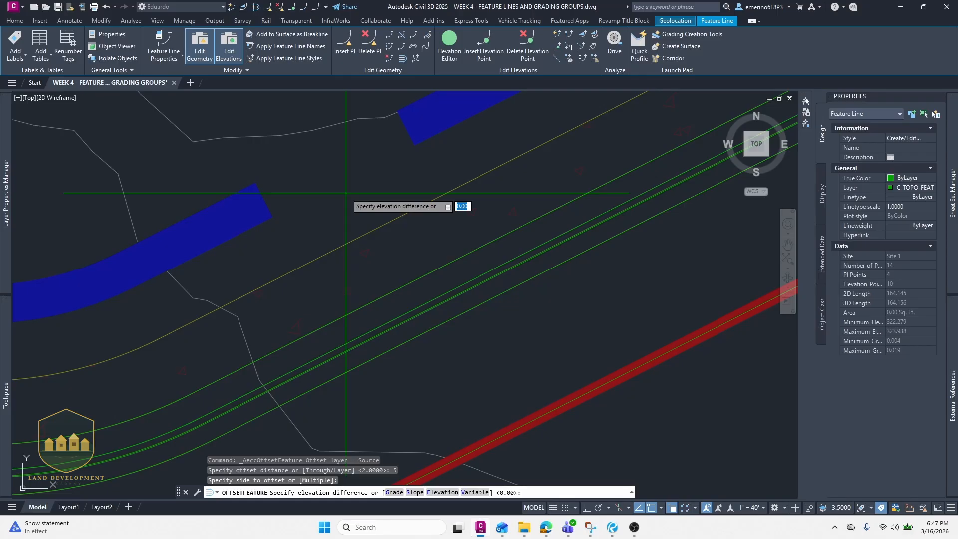
{"action": "key", "text": "Return"}
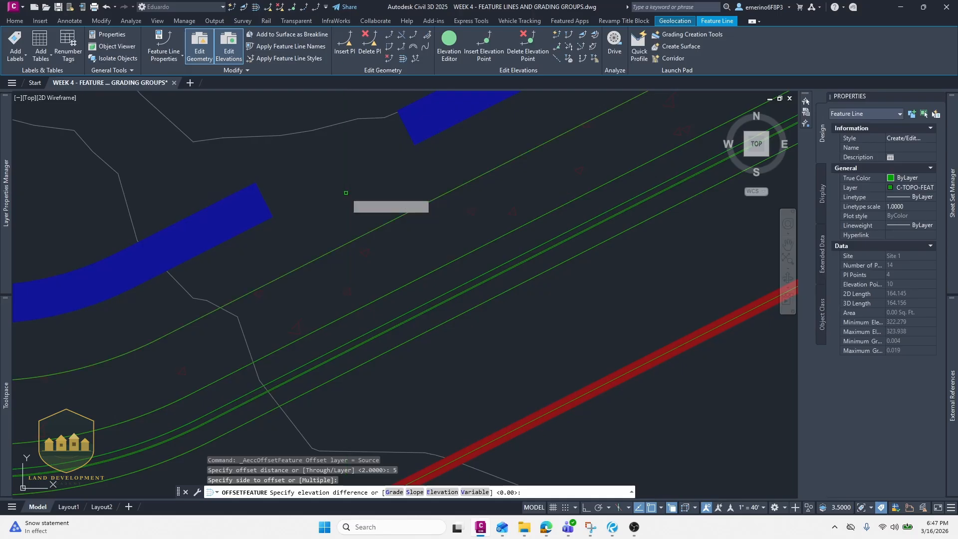
{"action": "key", "text": "Escape"}
- Draw a polyline from the road edge around the pad's outline and back to the road edge
{"action": "scroll", "coordinate": [433, 184], "scroll_direction": "down", "scroll_amount": 5}
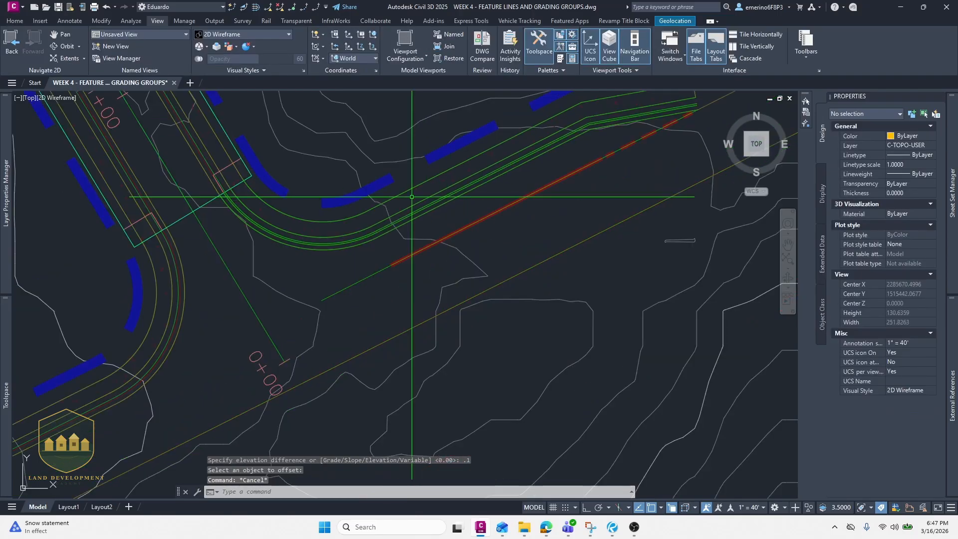
{"action": "middle_click_drag", "start_coordinate": [401, 210], "coordinate": [252, 293]}
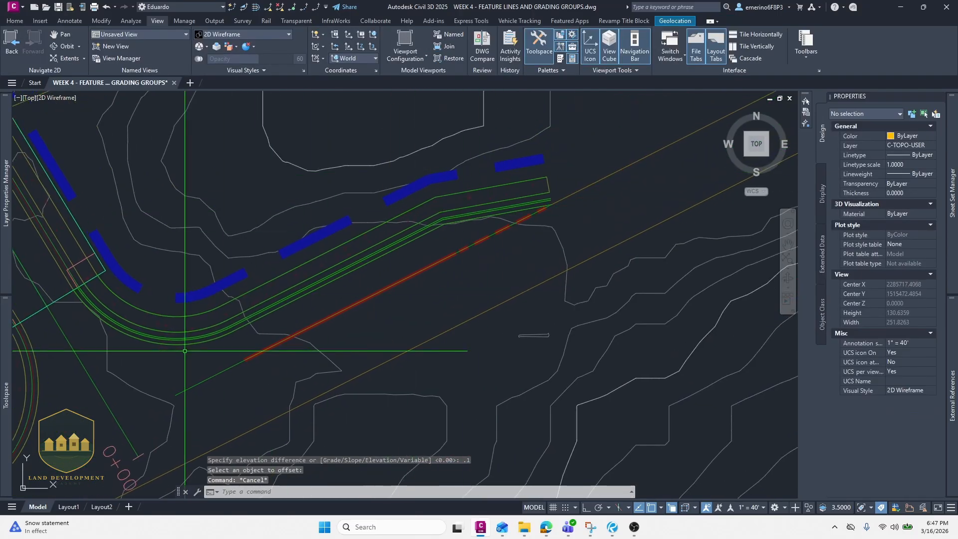
{"action": "middle_click_drag", "start_coordinate": [183, 308], "coordinate": [243, 320]}
{"action": "scroll", "coordinate": [265, 338], "scroll_direction": "up", "scroll_amount": 2}
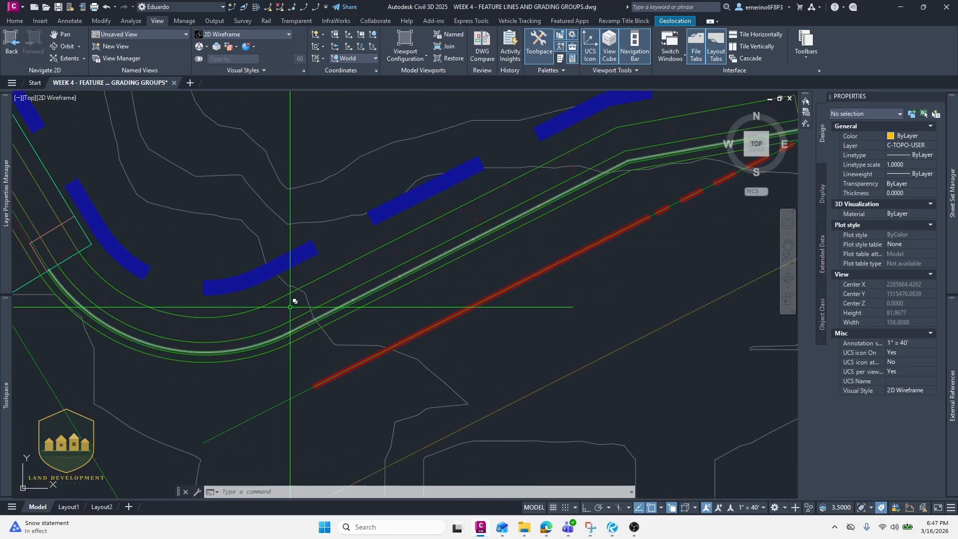
{"action": "scroll", "coordinate": [225, 214], "scroll_direction": "down", "scroll_amount": 4}
{"action": "mouse_move", "coordinate": [152, 187]}
{"action": "middle_mouse_down"}
{"action": "mouse_move", "coordinate": [185, 219]}
{"action": "mouse_move", "coordinate": [203, 278]}
{"action": "middle_mouse_up"}
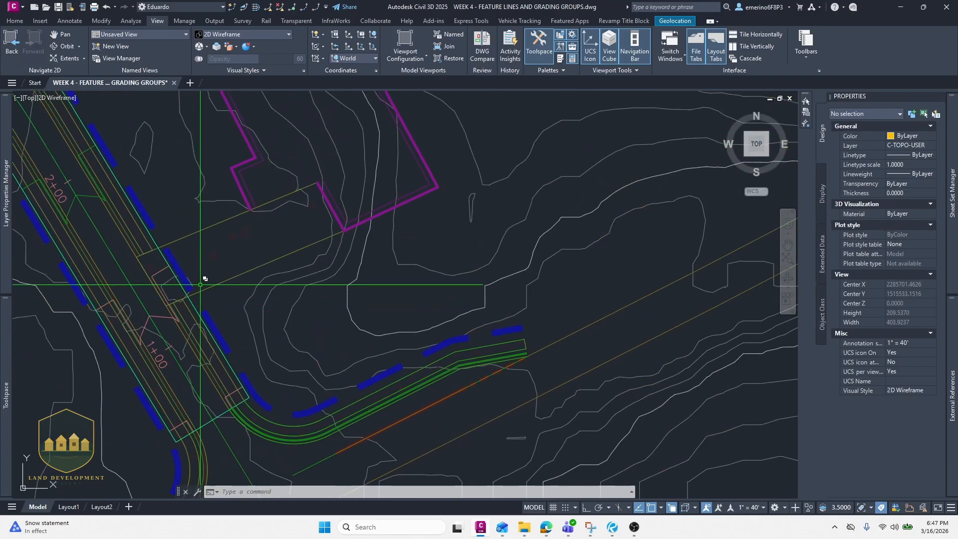
{"action": "scroll", "coordinate": [206, 237], "scroll_direction": "up", "scroll_amount": 2}
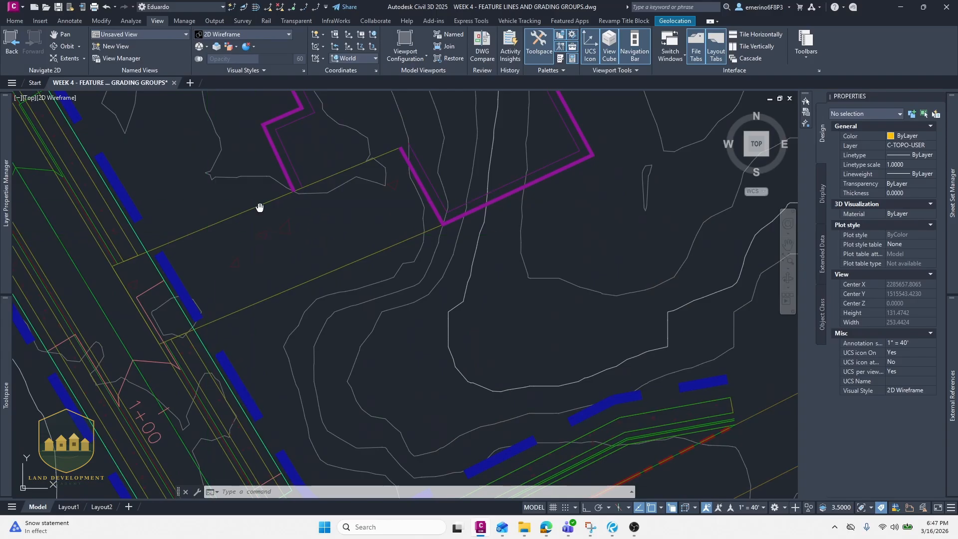
{"action": "middle_click_drag", "start_coordinate": [259, 208], "coordinate": [281, 320]}
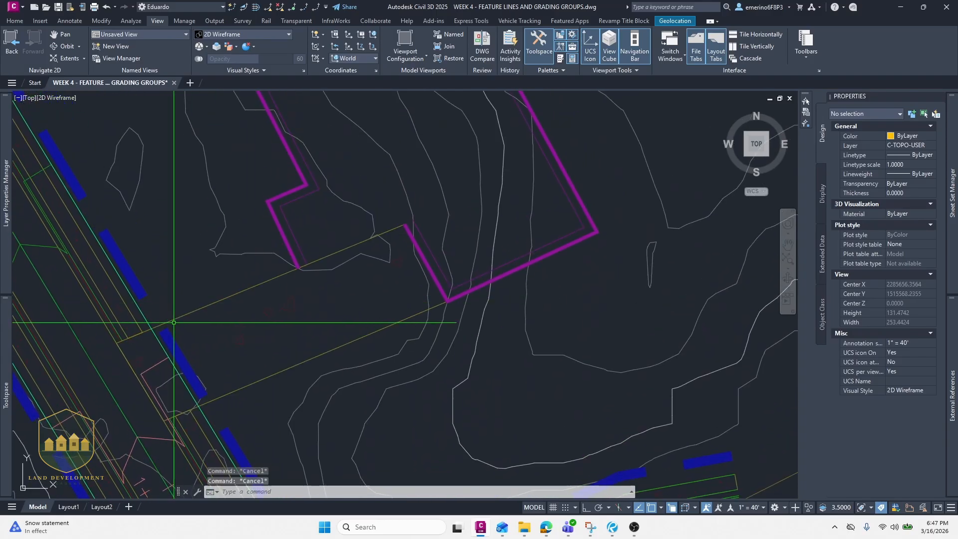
{"action": "type", "text": "pl"}
{"action": "key", "text": "Return"}
{"action": "left_click", "coordinate": [152, 328]}
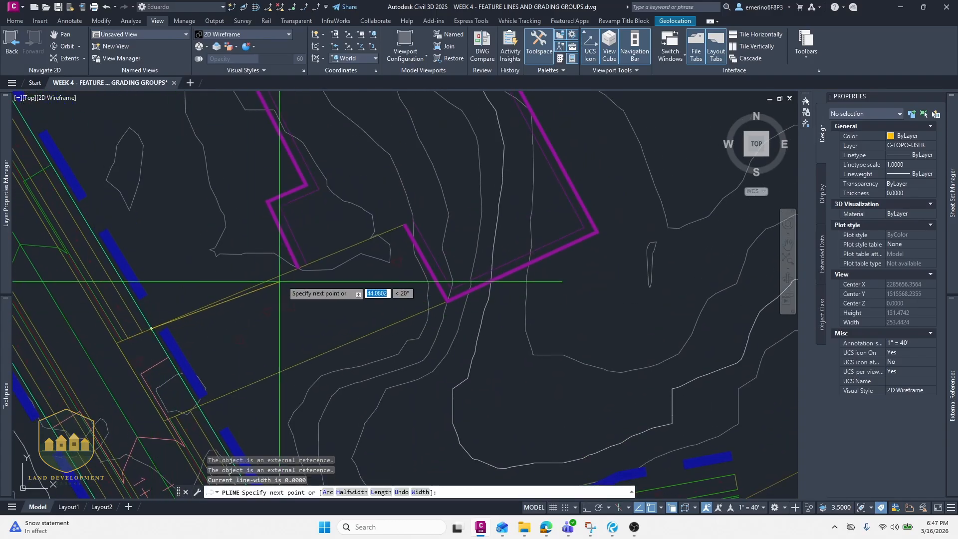
{"action": "scroll", "coordinate": [291, 273], "scroll_direction": "up", "scroll_amount": 3}
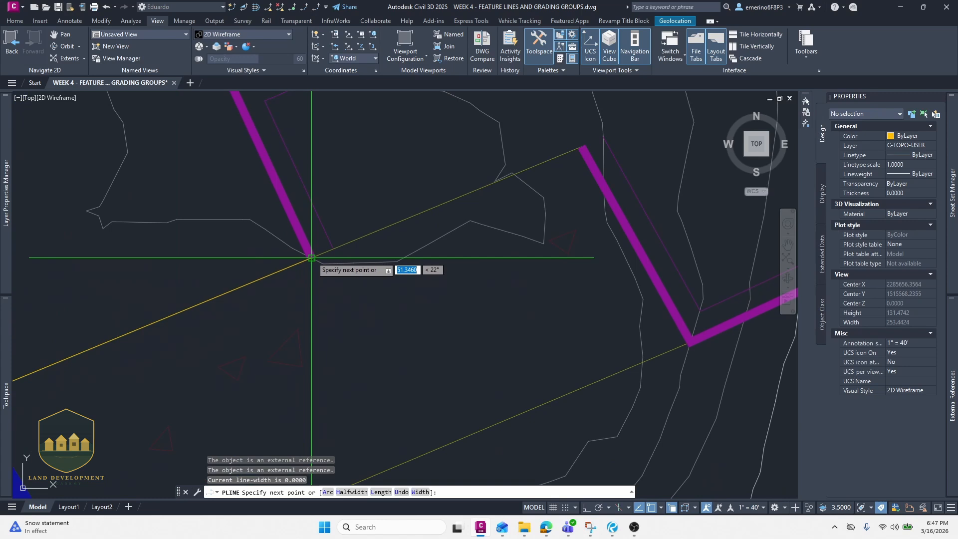
{"action": "left_click", "coordinate": [311, 258]}
{"action": "middle_click_drag", "start_coordinate": [257, 150], "coordinate": [304, 290]}
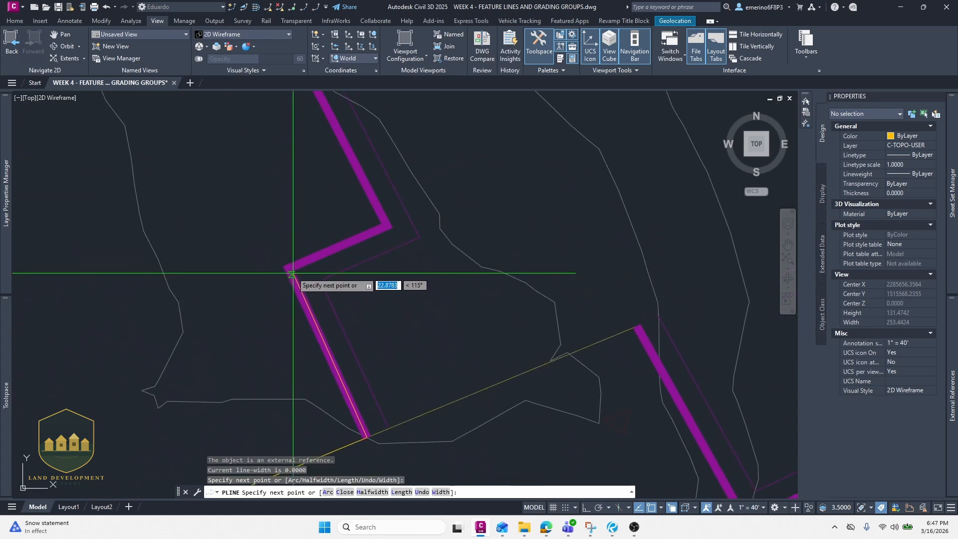
{"action": "left_click", "coordinate": [390, 227]}
{"action": "middle_click_drag", "start_coordinate": [351, 159], "coordinate": [377, 282]}
{"action": "scroll", "coordinate": [376, 282], "scroll_direction": "down", "scroll_amount": 2}
{"action": "middle_click_drag", "start_coordinate": [317, 161], "coordinate": [346, 319]}
{"action": "left_click", "coordinate": [311, 254]}
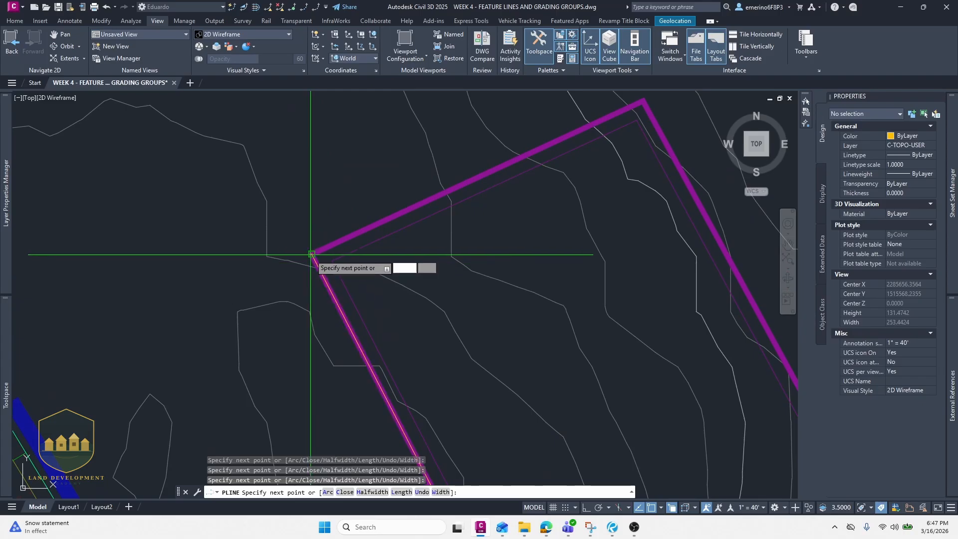
{"action": "middle_click_drag", "start_coordinate": [414, 197], "coordinate": [148, 309]}
{"action": "left_click", "coordinate": [380, 211]}
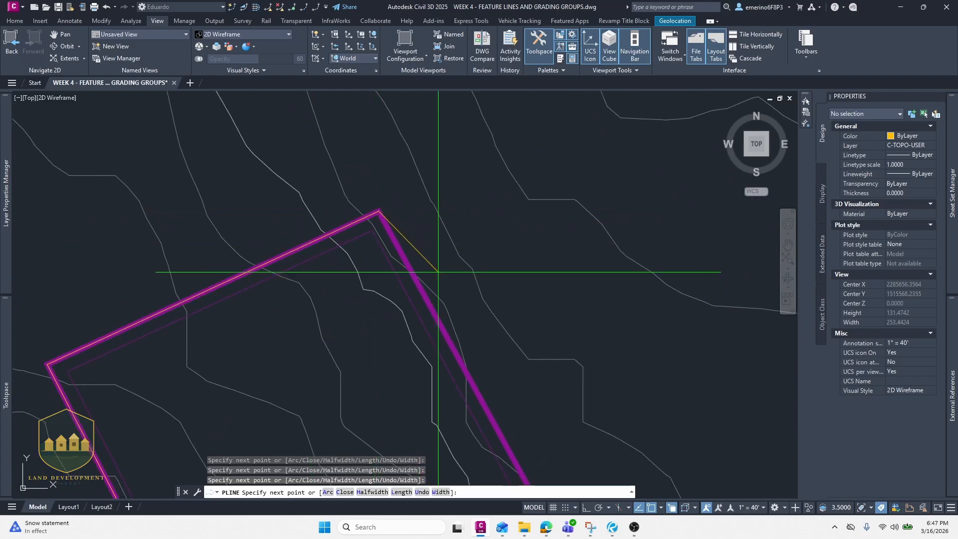
{"action": "scroll", "coordinate": [439, 271], "scroll_direction": "down", "scroll_amount": 4}
{"action": "middle_click_drag", "start_coordinate": [450, 297], "coordinate": [319, 177]}
{"action": "middle_click_drag", "start_coordinate": [380, 300], "coordinate": [360, 259]}
{"action": "scroll", "coordinate": [362, 267], "scroll_direction": "up", "scroll_amount": 4}
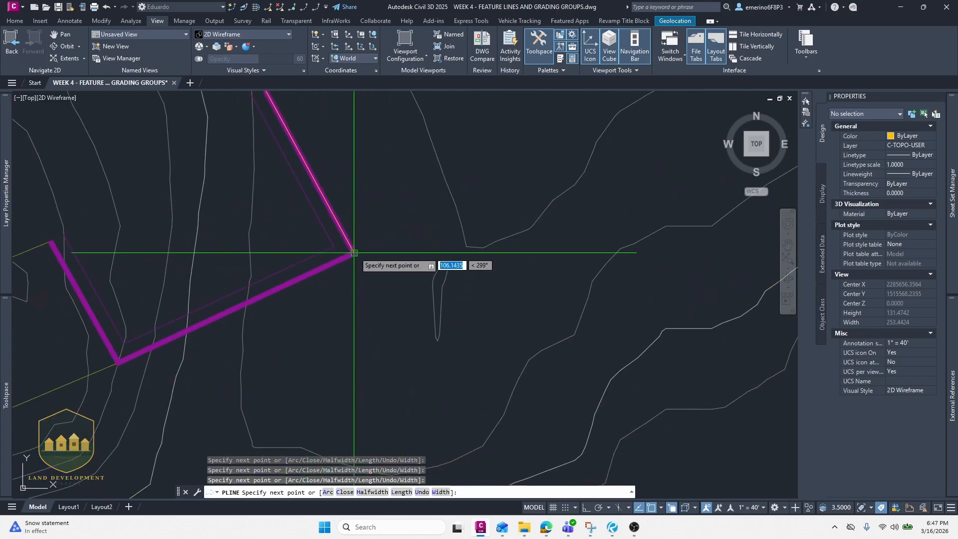
{"action": "left_click", "coordinate": [354, 253]}
{"action": "middle_click_drag", "start_coordinate": [111, 377], "coordinate": [318, 291]}
{"action": "left_click", "coordinate": [325, 278]}
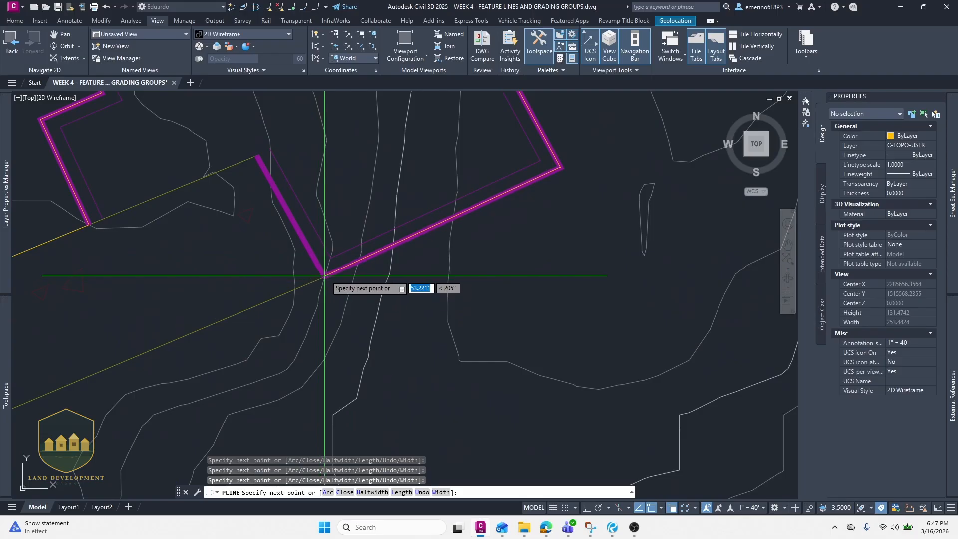
{"action": "scroll", "coordinate": [190, 357], "scroll_direction": "down", "scroll_amount": 5}
{"action": "middle_click_drag", "start_coordinate": [49, 419], "coordinate": [252, 336]}
{"action": "scroll", "coordinate": [325, 302], "scroll_direction": "up", "scroll_amount": 3}
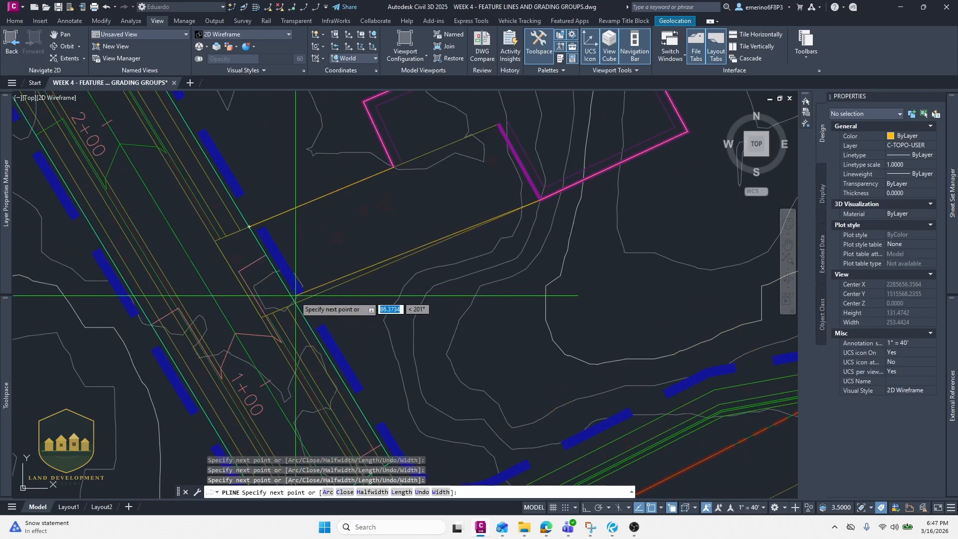
{"action": "scroll", "coordinate": [324, 301], "scroll_direction": "up", "scroll_amount": 4}
{"action": "scroll", "coordinate": [367, 294], "scroll_direction": "down", "scroll_amount": 4}
{"action": "key", "text": "Escape"}
{"action": "key", "text": "Escape"}
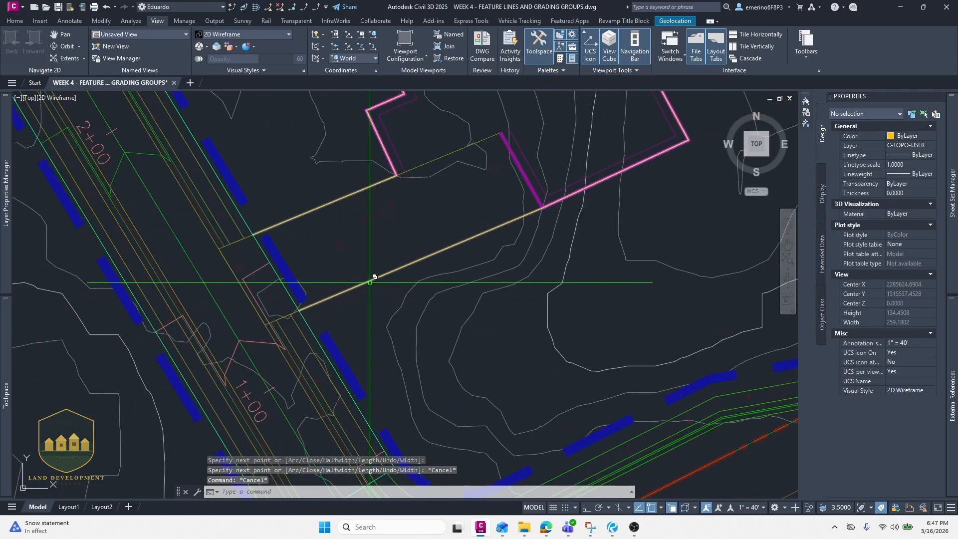
- Convert the pad polyline into a feature line, assigning elevations from the CORRIDOR A surface
{"action": "left_click", "coordinate": [370, 281]}
{"action": "scroll", "coordinate": [319, 300], "scroll_direction": "down", "scroll_amount": 5}
{"action": "scroll", "coordinate": [349, 274], "scroll_direction": "up", "scroll_amount": 3}
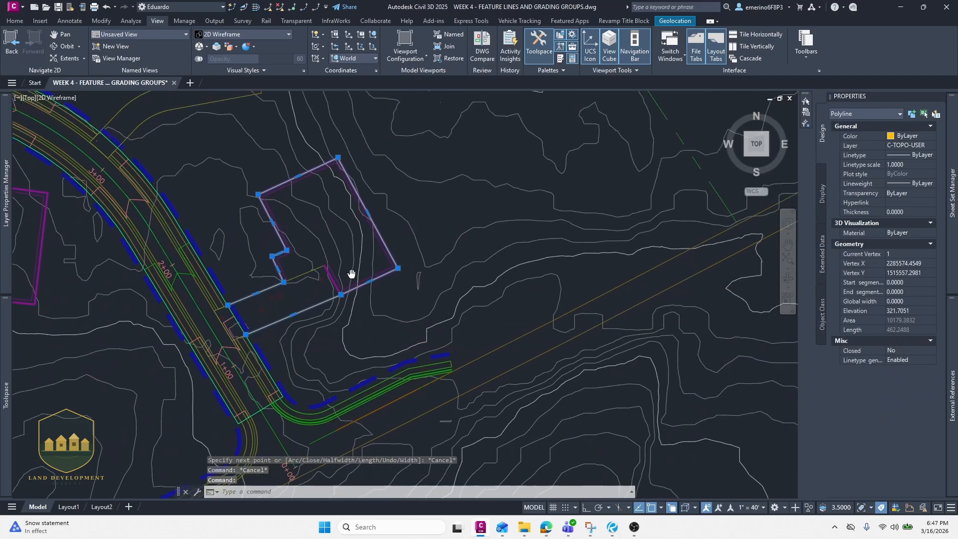
{"action": "scroll", "coordinate": [274, 299], "scroll_direction": "up", "scroll_amount": 6}
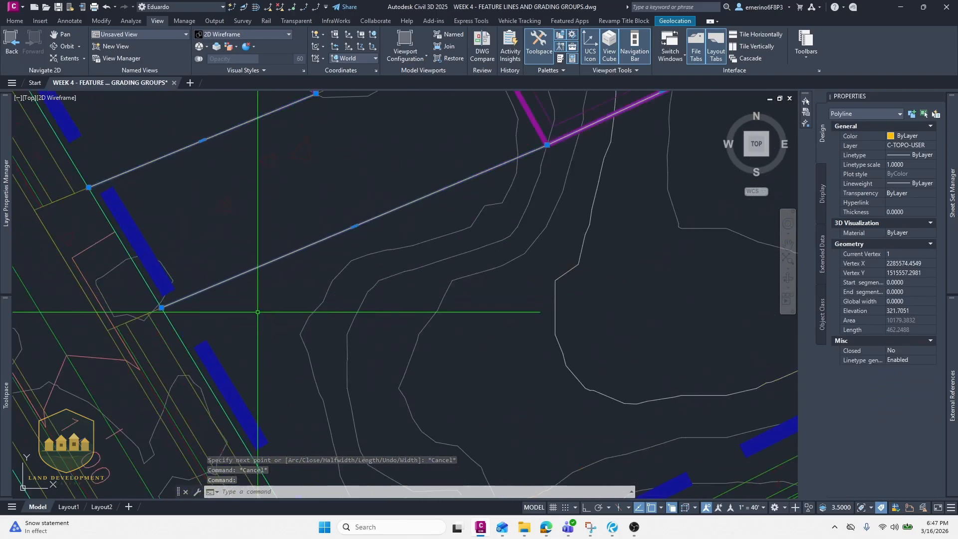
{"action": "type", "text": "CREATE"}
{"action": "key", "text": "Return"}
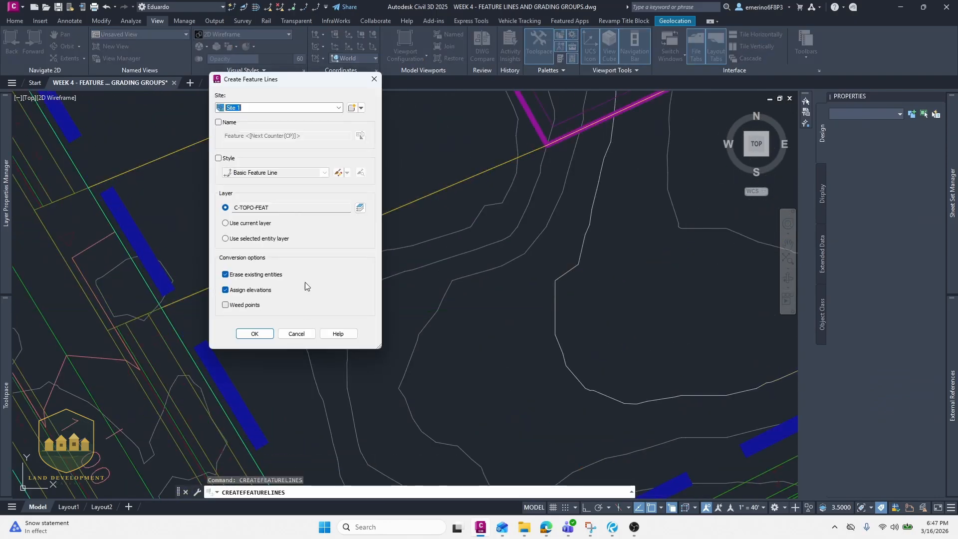
{"action": "left_click", "coordinate": [255, 334]}
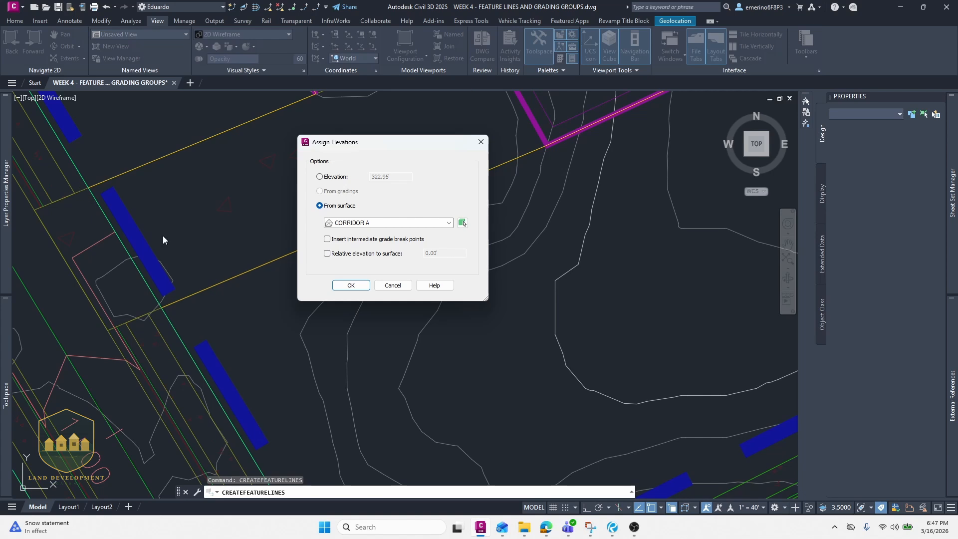
{"action": "left_click", "coordinate": [352, 285]}
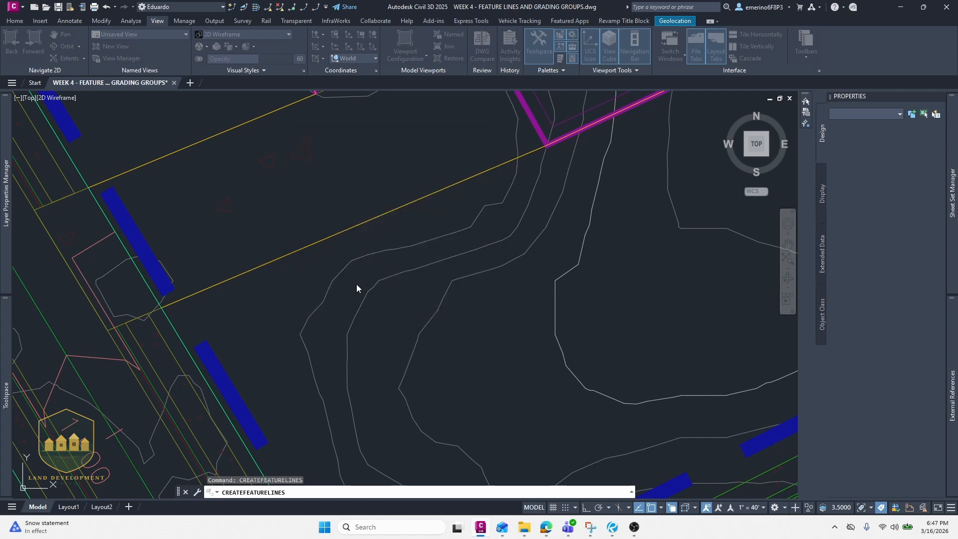
{"action": "key", "text": "Escape"}
- Inspect the new pad feature line and its properties
{"action": "scroll", "coordinate": [294, 295], "scroll_direction": "up", "scroll_amount": 3}
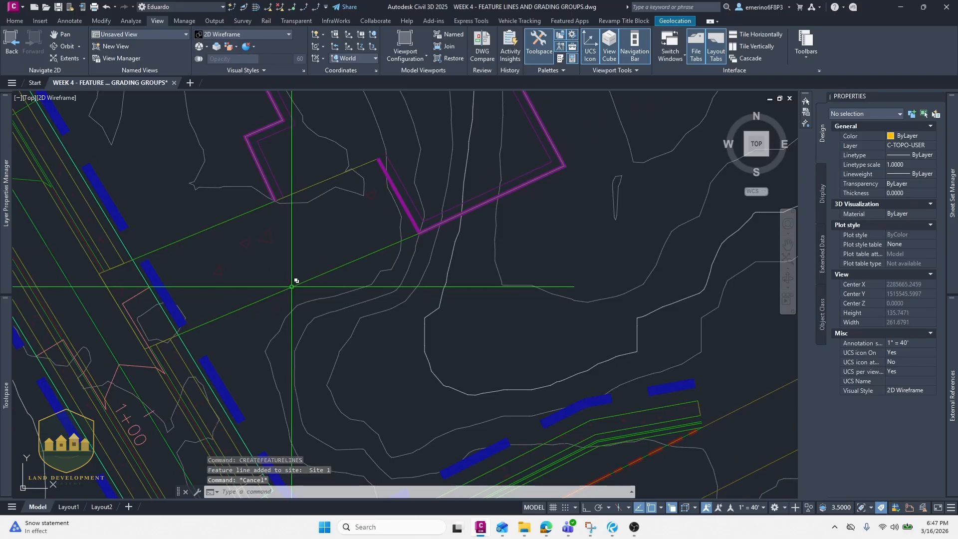
{"action": "left_click", "coordinate": [293, 286]}
{"action": "left_click", "coordinate": [339, 323]}
{"action": "middle_click_drag", "start_coordinate": [251, 274], "coordinate": [338, 284]}
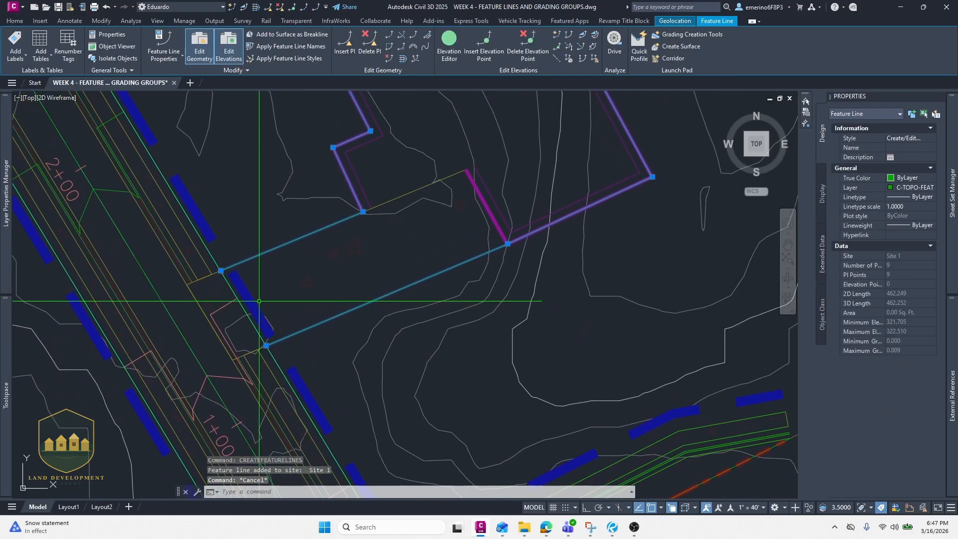
{"action": "scroll", "coordinate": [243, 298], "scroll_direction": "up", "scroll_amount": 2}
{"action": "key", "text": "Escape"}
{"action": "scroll", "coordinate": [242, 297], "scroll_direction": "down", "scroll_amount": 4}
{"action": "scroll", "coordinate": [247, 296], "scroll_direction": "down", "scroll_amount": 3}
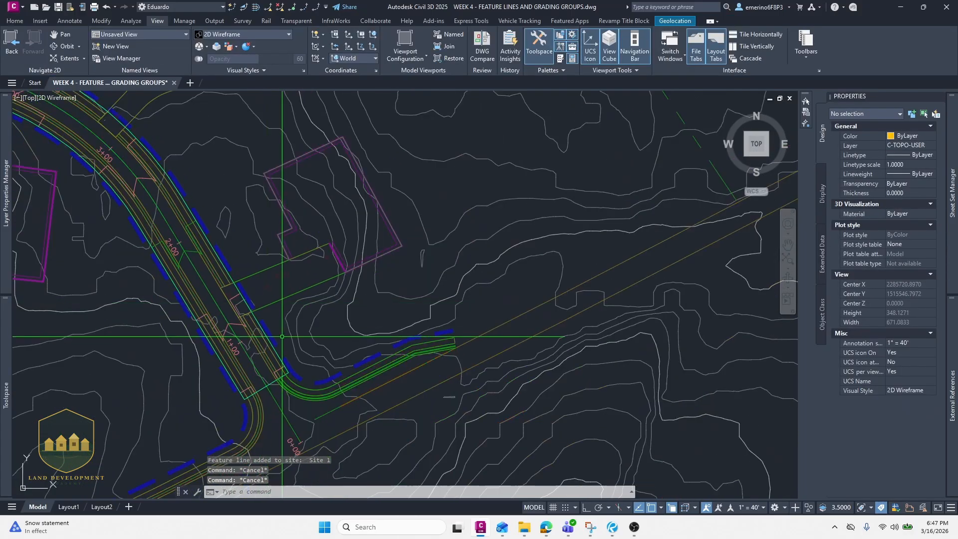
{"action": "scroll", "coordinate": [284, 337], "scroll_direction": "up", "scroll_amount": 3}
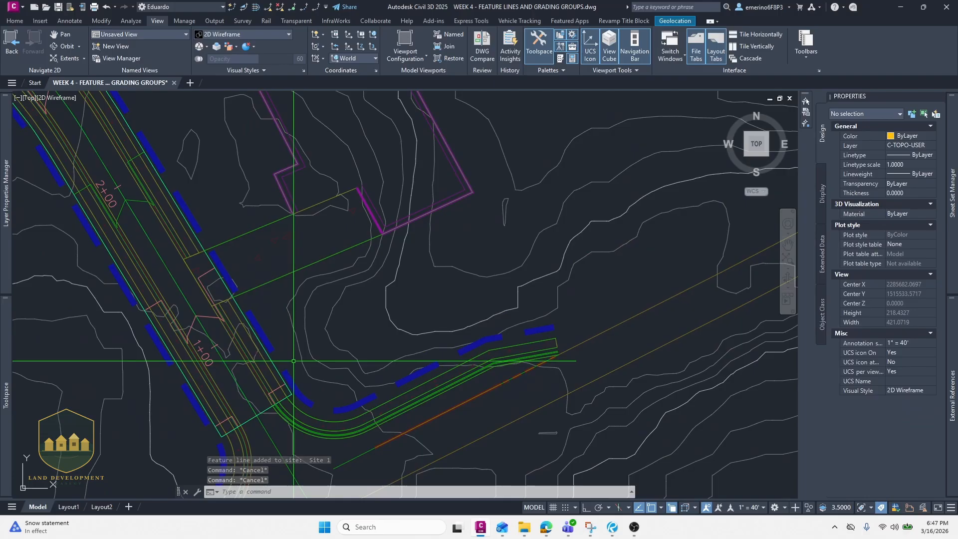
- Draw a polyline from the road edge north up to the pad's corner
{"action": "type", "text": "pl"}
{"action": "key", "text": "Return"}
{"action": "left_click", "coordinate": [285, 383]}
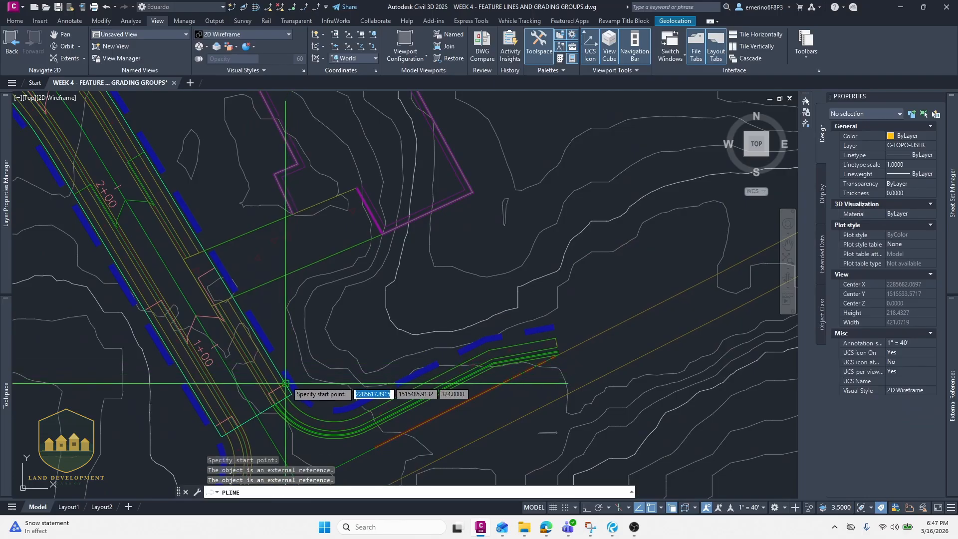
{"action": "left_click", "coordinate": [296, 270]}
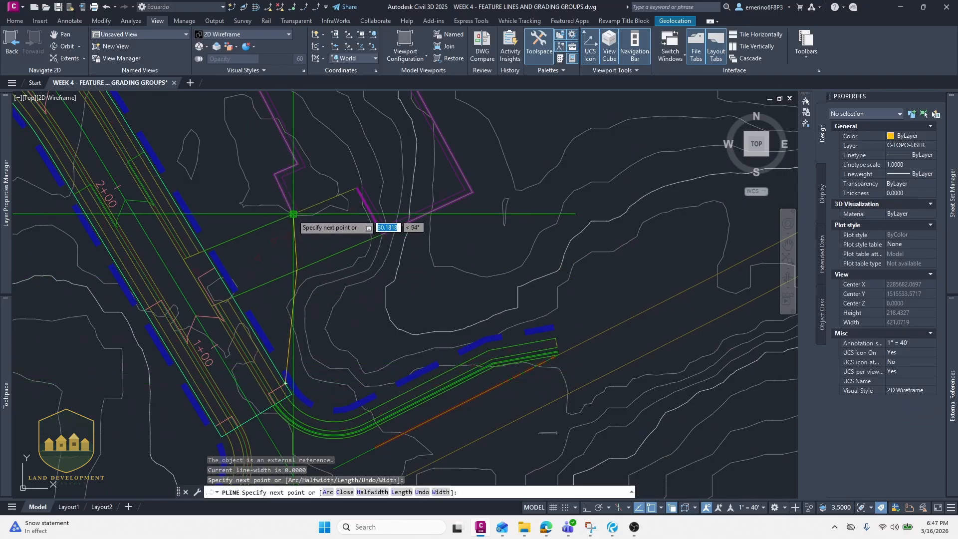
{"action": "left_click", "coordinate": [294, 214]}
{"action": "middle_click_drag", "start_coordinate": [224, 88], "coordinate": [267, 223]}
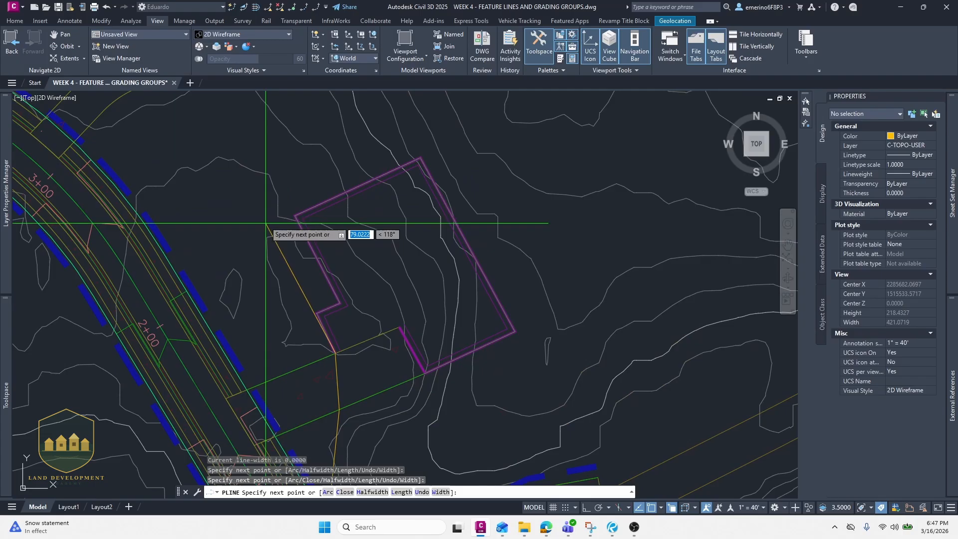
{"action": "left_click", "coordinate": [259, 198]}
{"action": "left_click", "coordinate": [446, 122]}
{"action": "key", "text": "Escape"}
- Draw another short polyline beside the road edge west of the pad
{"action": "middle_click_drag", "start_coordinate": [359, 249], "coordinate": [359, 141]}
{"action": "key", "text": "Return"}
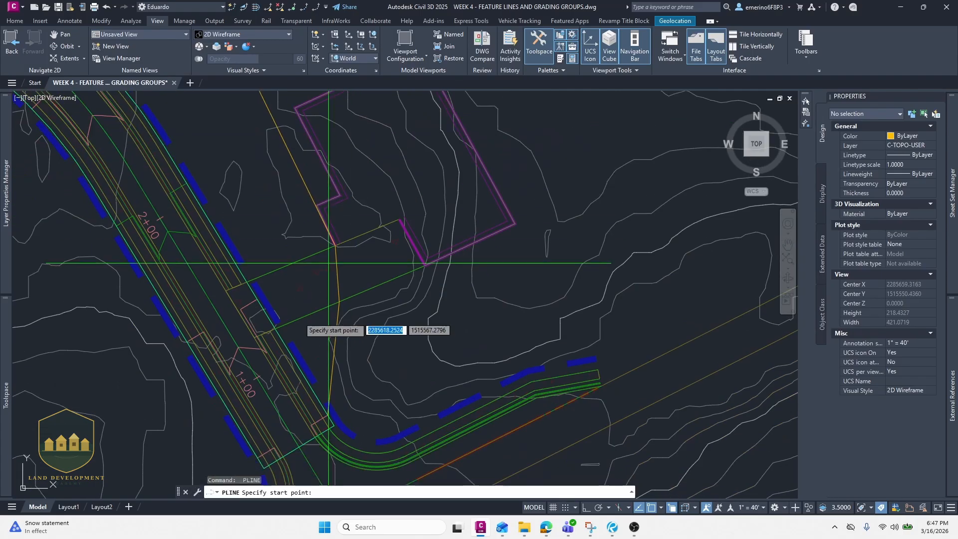
{"action": "scroll", "coordinate": [263, 317], "scroll_direction": "up", "scroll_amount": 4}
{"action": "left_click", "coordinate": [248, 270]}
{"action": "middle_click_drag", "start_coordinate": [276, 204], "coordinate": [260, 321]}
{"action": "scroll", "coordinate": [259, 321], "scroll_direction": "down", "scroll_amount": 3}
{"action": "left_click", "coordinate": [232, 228]}
{"action": "middle_click_drag", "start_coordinate": [236, 166], "coordinate": [273, 336]}
{"action": "scroll", "coordinate": [274, 335], "scroll_direction": "down", "scroll_amount": 3}
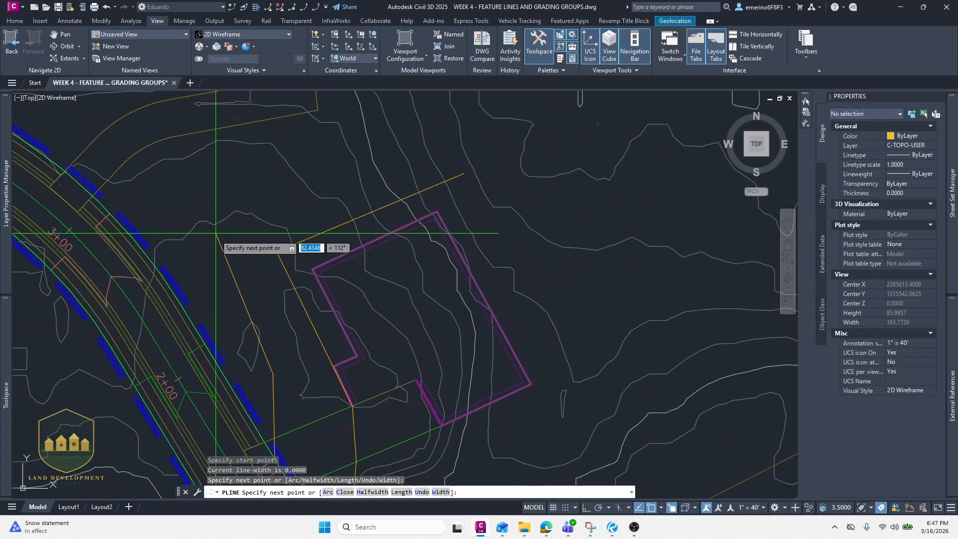
{"action": "left_click", "coordinate": [232, 253]}
{"action": "left_click", "coordinate": [272, 224]}
{"action": "key", "text": "Escape"}
- Try to stretch a vertex of the road-to-pad polyline northeast past the pad's corner
{"action": "middle_click_drag", "start_coordinate": [390, 248], "coordinate": [341, 231]}
{"action": "scroll", "coordinate": [340, 231], "scroll_direction": "down", "scroll_amount": 3}
{"action": "middle_click_drag", "start_coordinate": [338, 304], "coordinate": [298, 241]}
{"action": "left_click", "coordinate": [217, 154]}
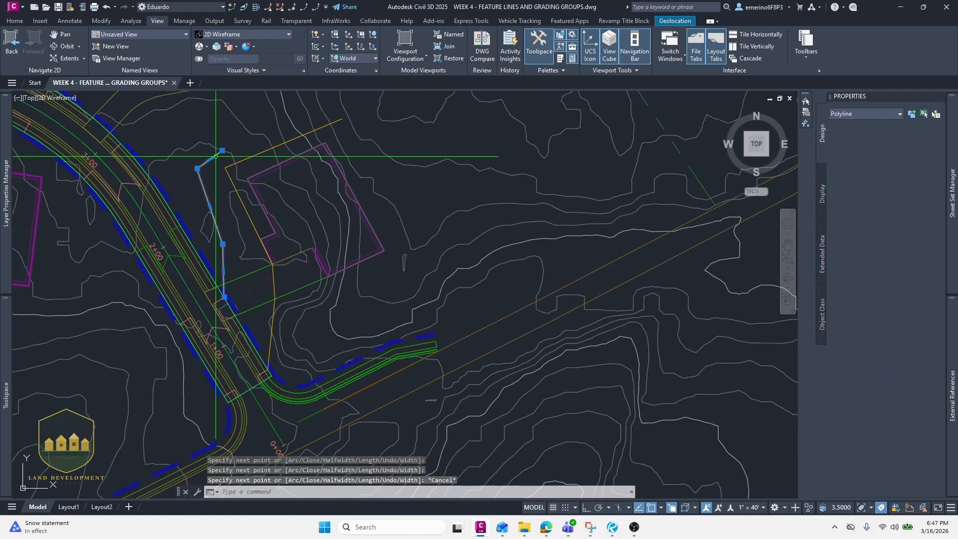
{"action": "left_click", "coordinate": [222, 150]}
{"action": "left_click", "coordinate": [319, 103]}
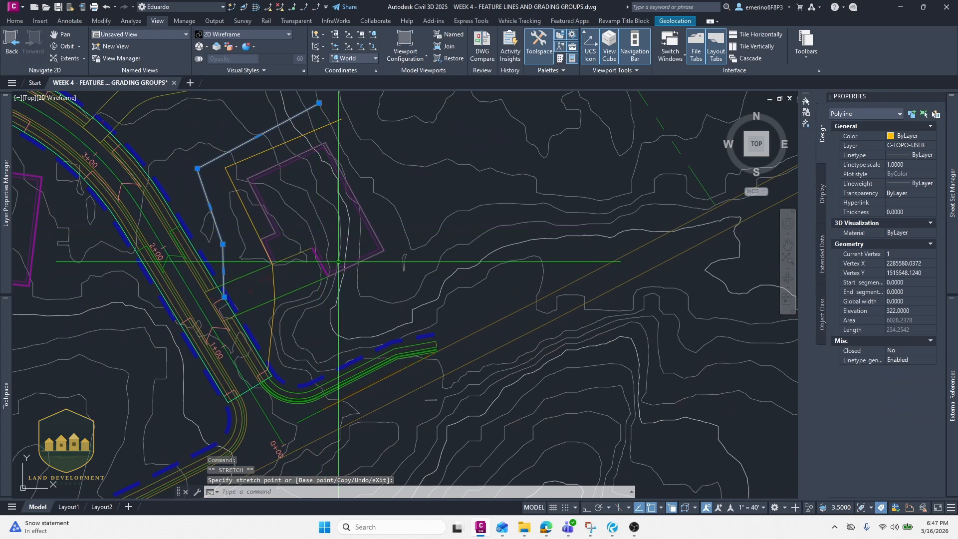
{"action": "mouse_move", "coordinate": [322, 279]}
{"action": "middle_mouse_down"}
{"action": "mouse_move", "coordinate": [290, 330]}
{"action": "mouse_move", "coordinate": [254, 295]}
{"action": "middle_mouse_up"}
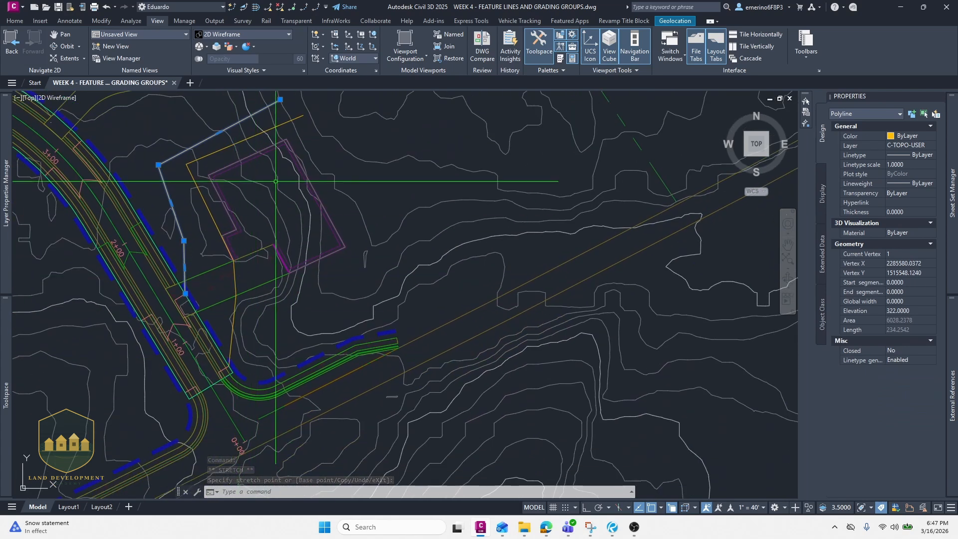
{"action": "scroll", "coordinate": [279, 183], "scroll_direction": "up", "scroll_amount": 4}
{"action": "scroll", "coordinate": [277, 201], "scroll_direction": "down", "scroll_amount": 2}
{"action": "mouse_move", "coordinate": [156, 289]}
{"action": "middle_mouse_down"}
{"action": "mouse_move", "coordinate": [233, 228]}
{"action": "mouse_move", "coordinate": [298, 305]}
{"action": "middle_mouse_up"}
{"action": "key", "text": "Escape"}
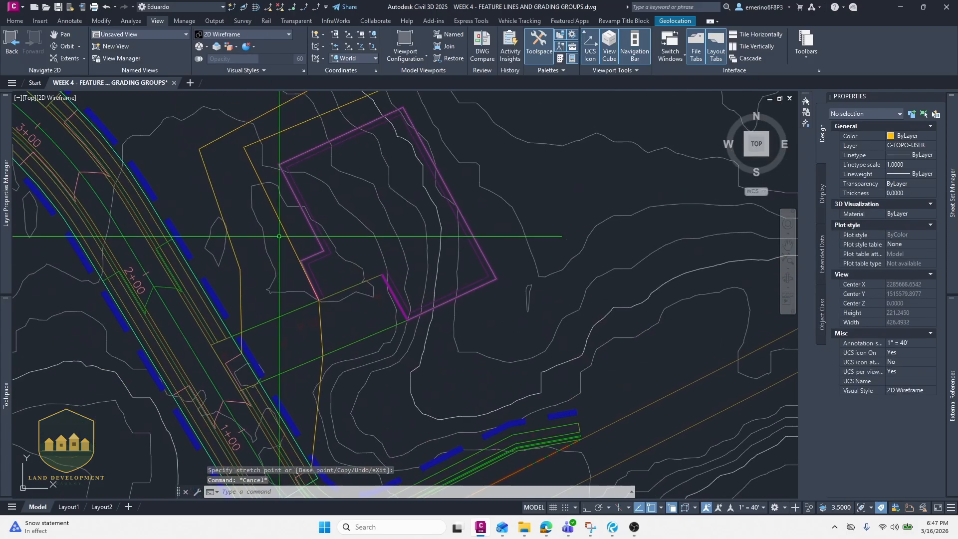
- Draw a short polyline beside the road edge west of the pad
{"action": "type", "text": "pl"}
{"action": "key", "text": "Return"}
{"action": "left_click", "coordinate": [287, 214]}
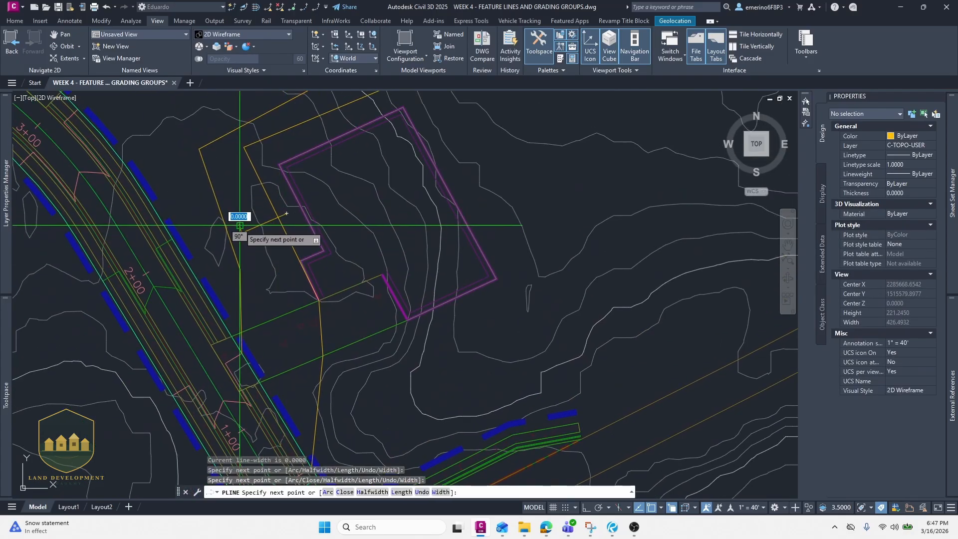
{"action": "middle_click_drag", "start_coordinate": [241, 233], "coordinate": [275, 254]}
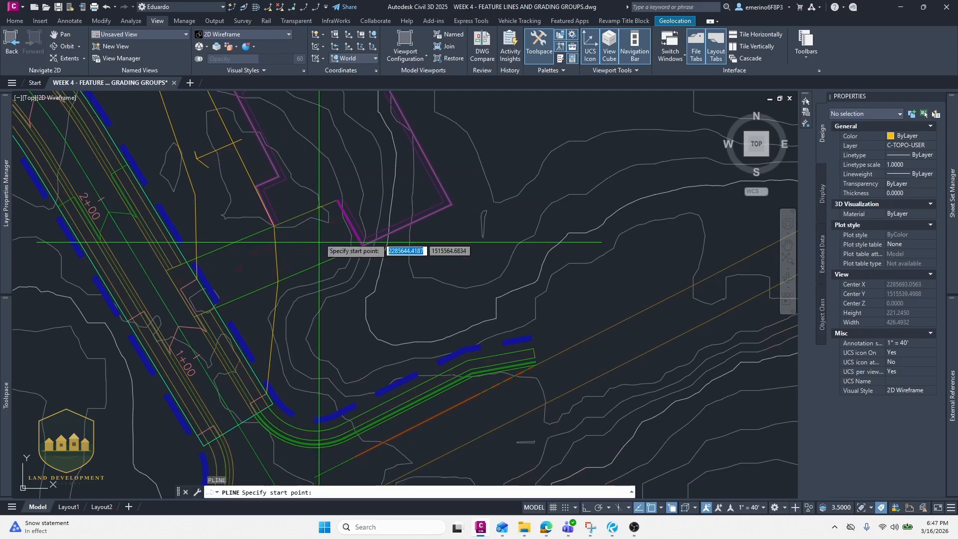
{"action": "left_click", "coordinate": [229, 260]}
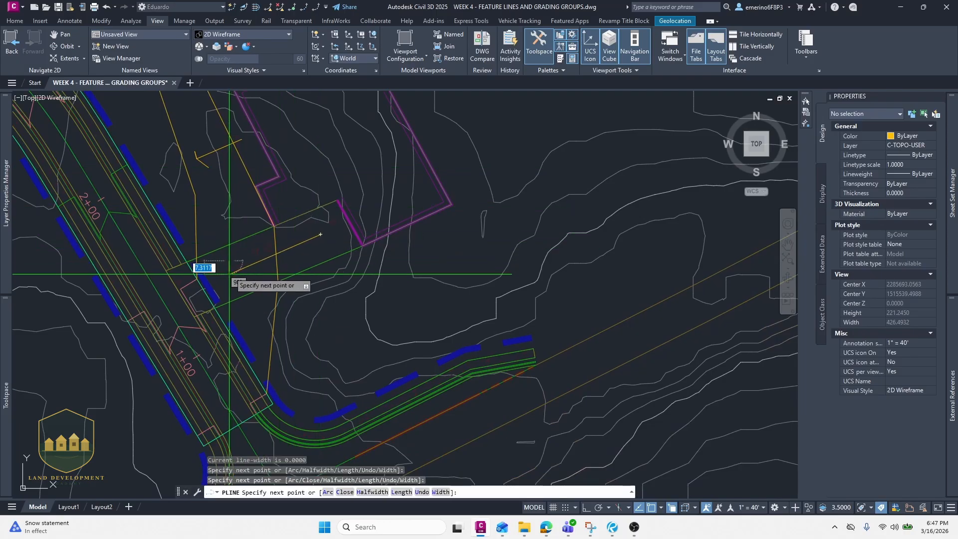
{"action": "left_click", "coordinate": [229, 274]}
{"action": "left_click", "coordinate": [252, 278]}
{"action": "key", "text": "Escape"}
- Try to rotate the short polyline beside the road edge
{"action": "left_click", "coordinate": [260, 264]}
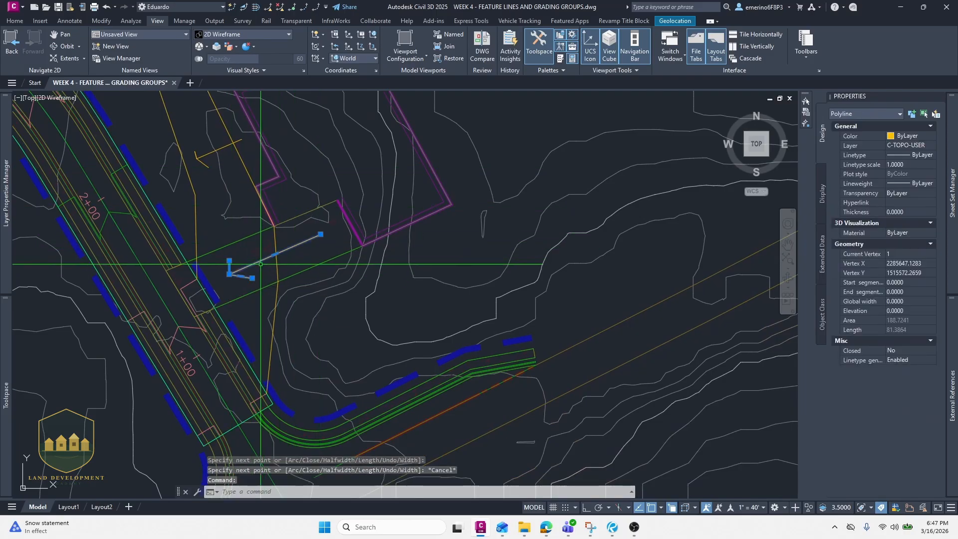
{"action": "type", "text": "RO"}
{"action": "key", "text": "Return"}
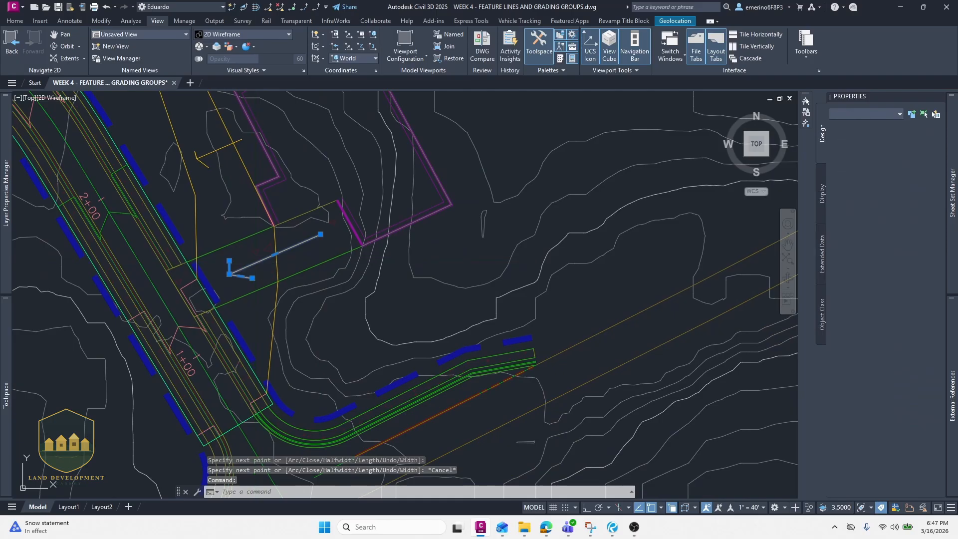
{"action": "left_click", "coordinate": [262, 259]}
{"action": "key", "text": "Escape"}
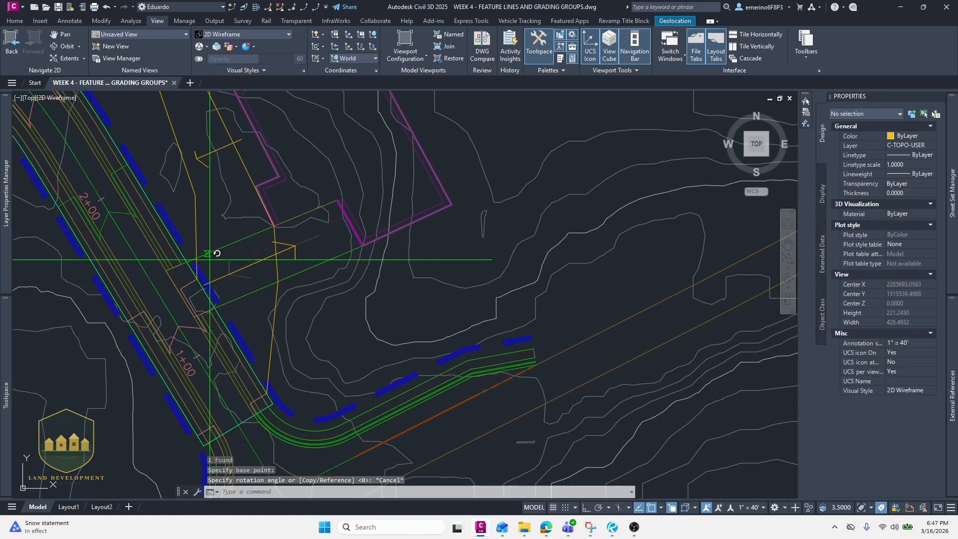
- Erase the two short polylines between the road edge and the pad
{"action": "left_click", "coordinate": [250, 266]}
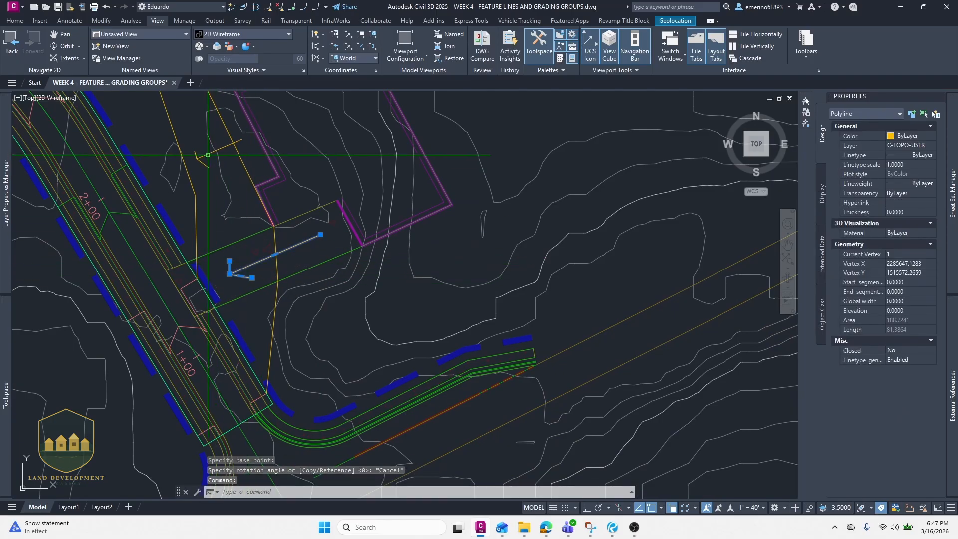
{"action": "left_click", "coordinate": [223, 146]}
{"action": "scroll", "coordinate": [219, 220], "scroll_direction": "down", "scroll_amount": 2}
{"action": "type", "text": "E"}
{"action": "key", "text": "Return"}
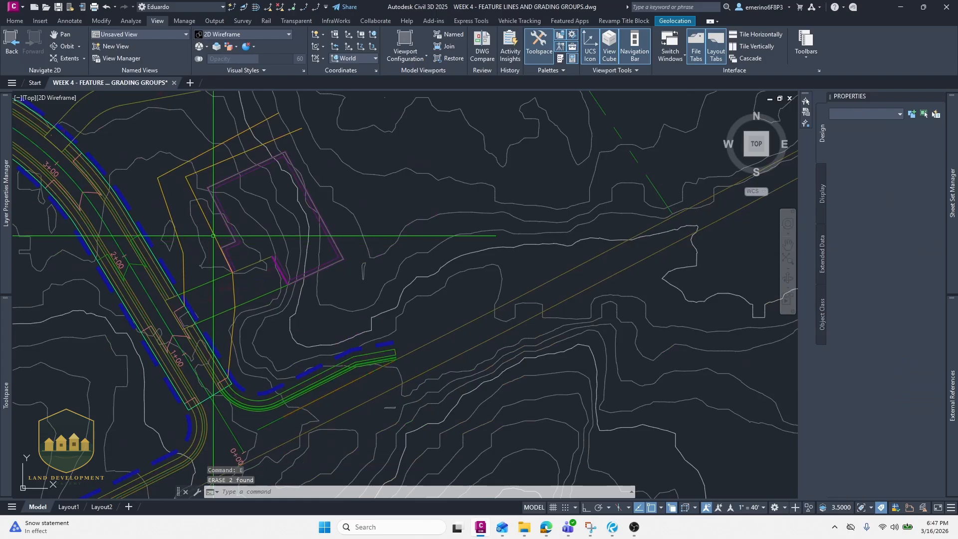
- Erase the two remaining polylines running from the road edge up to the pad
{"action": "scroll", "coordinate": [197, 272], "scroll_direction": "up", "scroll_amount": 4}
{"action": "middle_click_drag", "start_coordinate": [197, 272], "coordinate": [247, 264]}
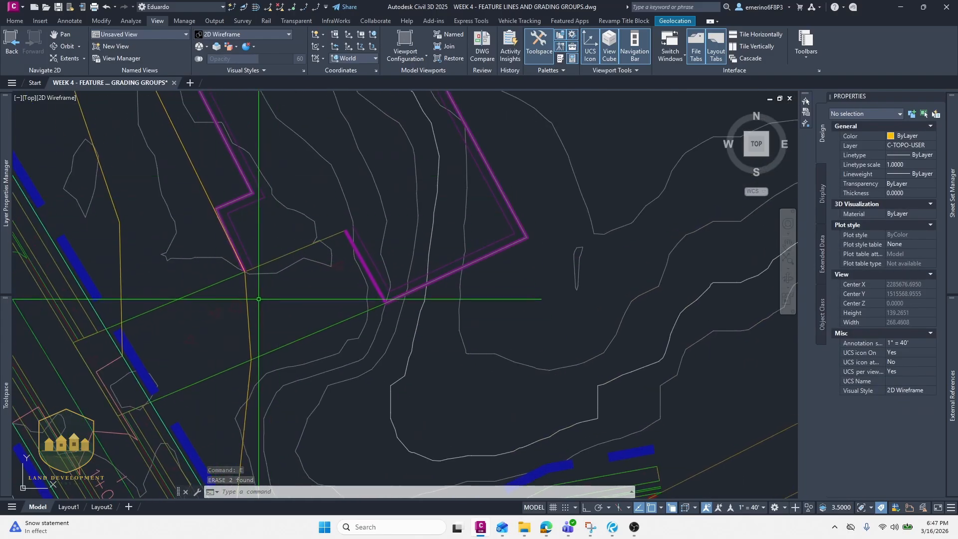
{"action": "scroll", "coordinate": [234, 267], "scroll_direction": "down", "scroll_amount": 2}
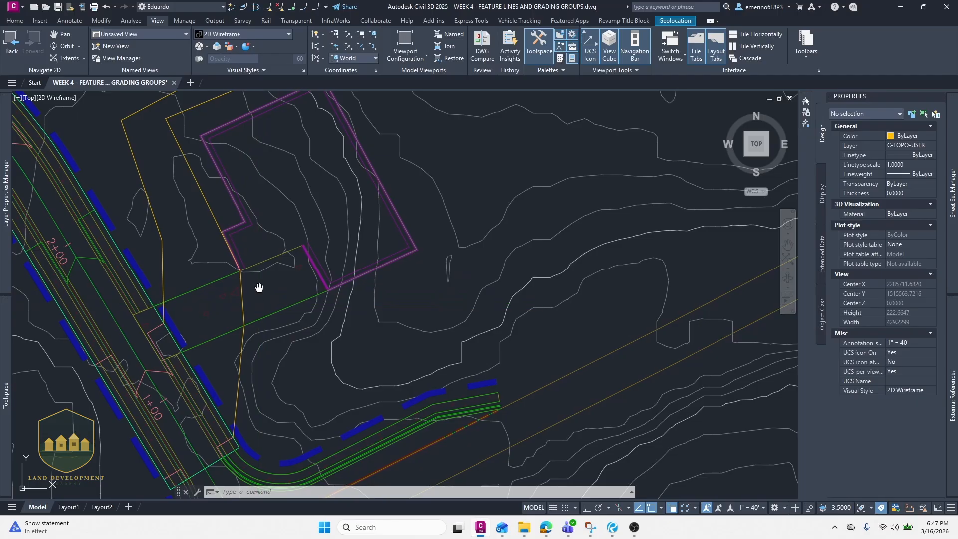
{"action": "scroll", "coordinate": [259, 284], "scroll_direction": "down", "scroll_amount": 3}
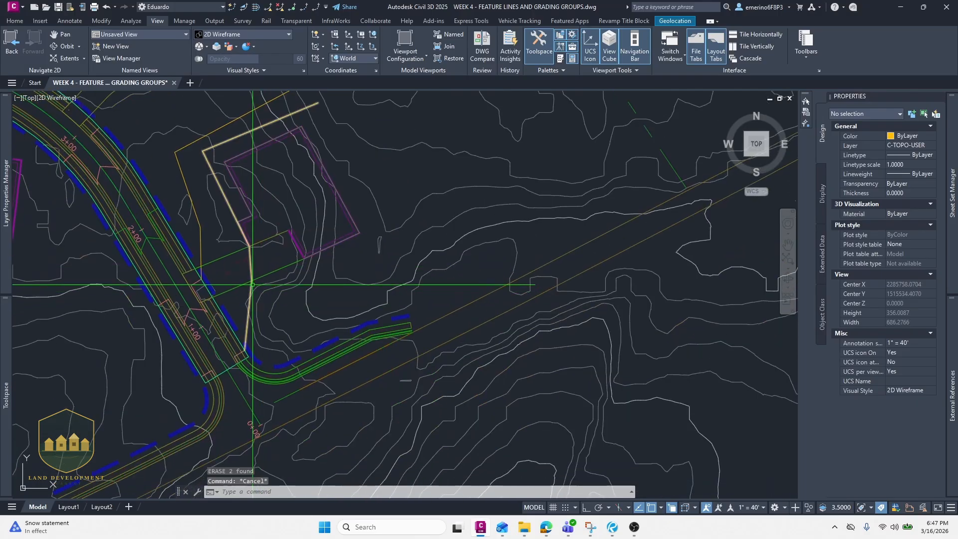
{"action": "left_click", "coordinate": [251, 286]}
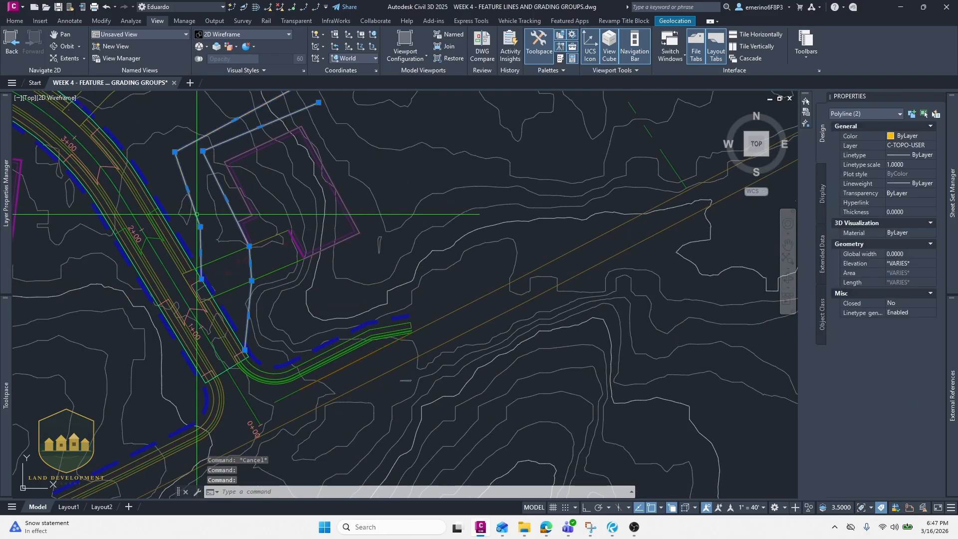
{"action": "type", "text": "e"}
{"action": "key", "text": "Return"}
- Insert an elevation point of 322 on the upper road-to-pad feature line near the road edge
{"action": "scroll", "coordinate": [234, 269], "scroll_direction": "up", "scroll_amount": 2}
{"action": "middle_click_drag", "start_coordinate": [201, 248], "coordinate": [235, 300]}
{"action": "key", "text": "Escape"}
{"action": "left_click", "coordinate": [236, 299]}
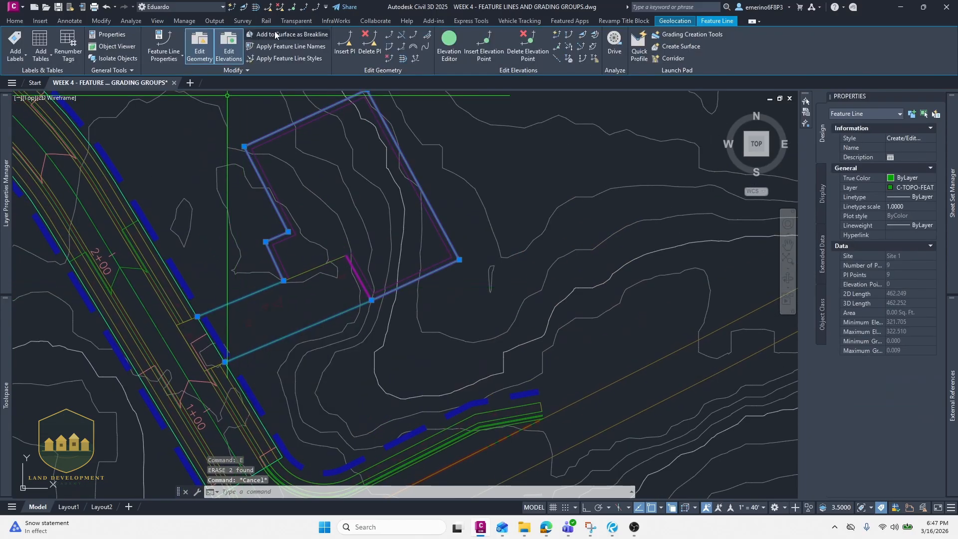
{"action": "left_click", "coordinate": [294, 7]}
{"action": "scroll", "coordinate": [247, 259], "scroll_direction": "up", "scroll_amount": 3}
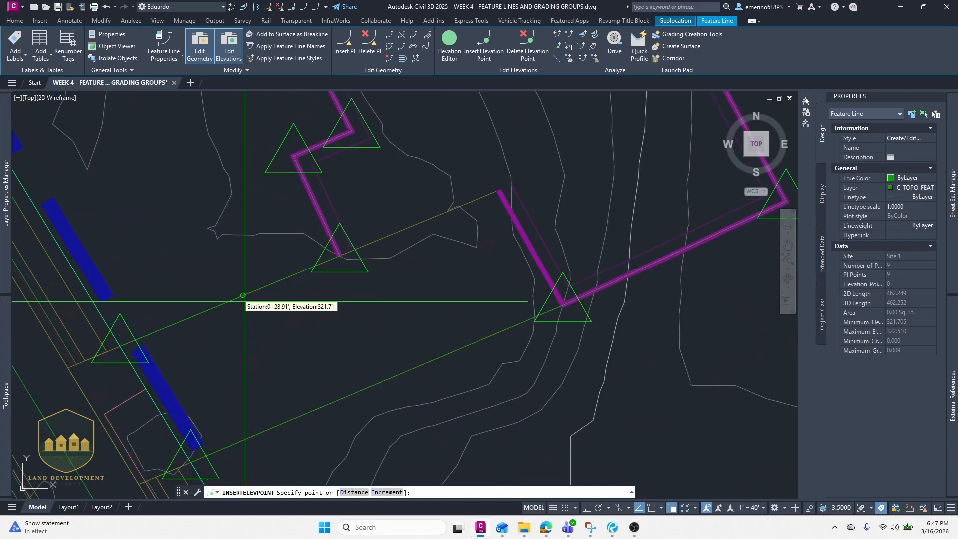
{"action": "left_click", "coordinate": [177, 352]}
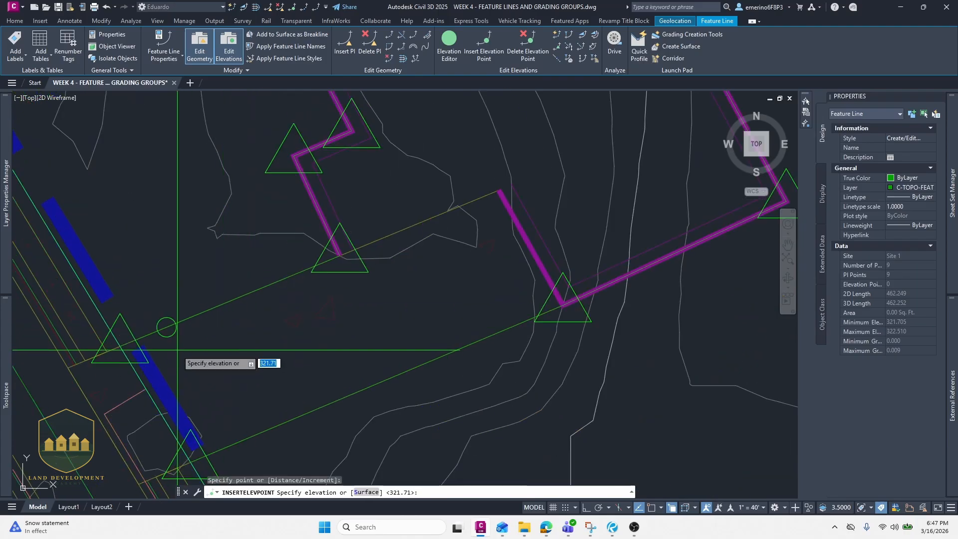
{"action": "type", "text": "322"}
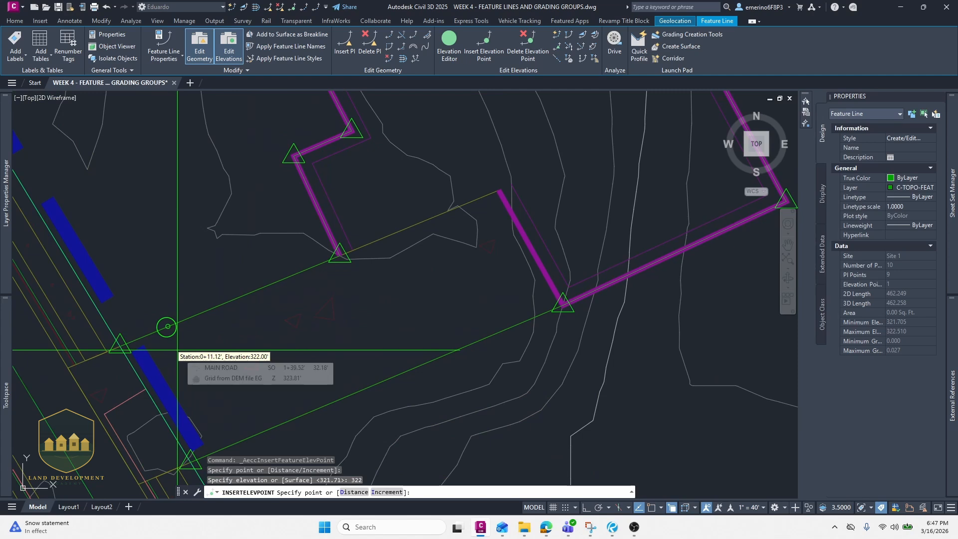
{"action": "key", "text": "Return"}
{"action": "key", "text": "Escape"}
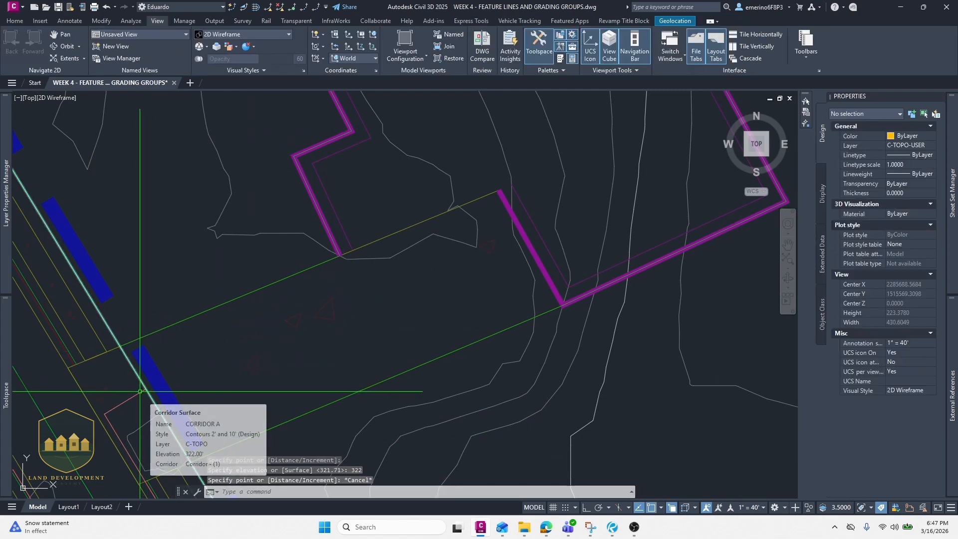
- Insert an elevation point of 323 midway along the lower road-to-pad feature line
{"action": "left_click", "coordinate": [292, 7]}
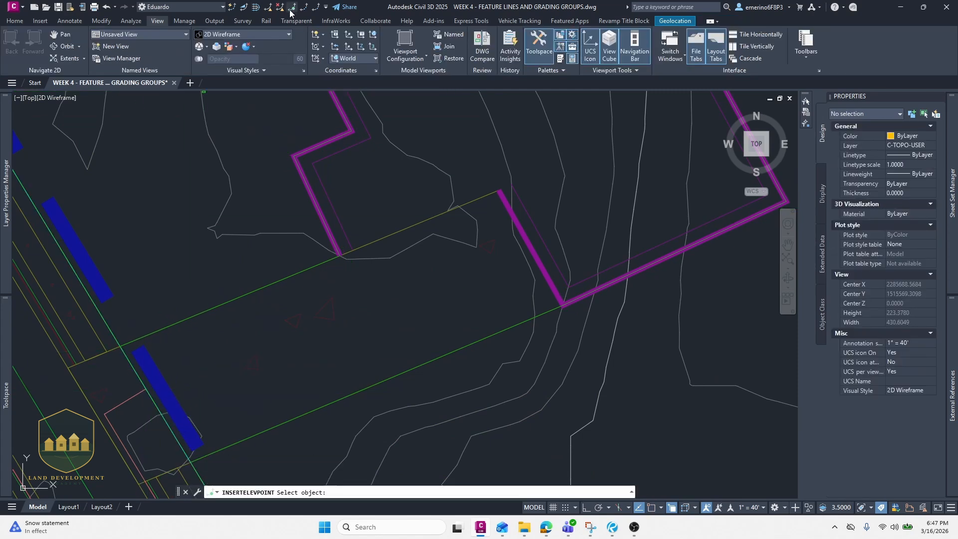
{"action": "left_click", "coordinate": [378, 379]}
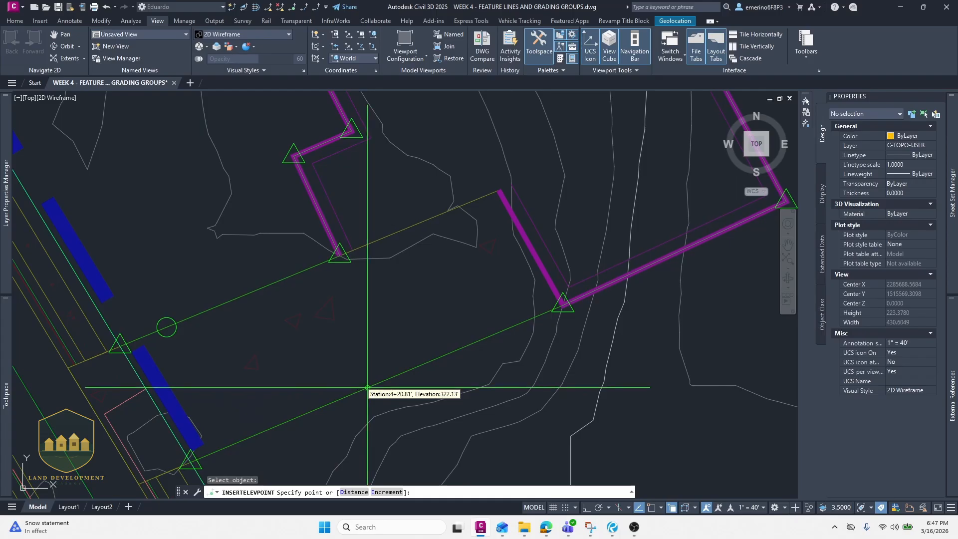
{"action": "middle_click_drag", "start_coordinate": [366, 389], "coordinate": [381, 359]}
{"action": "left_click", "coordinate": [381, 363]}
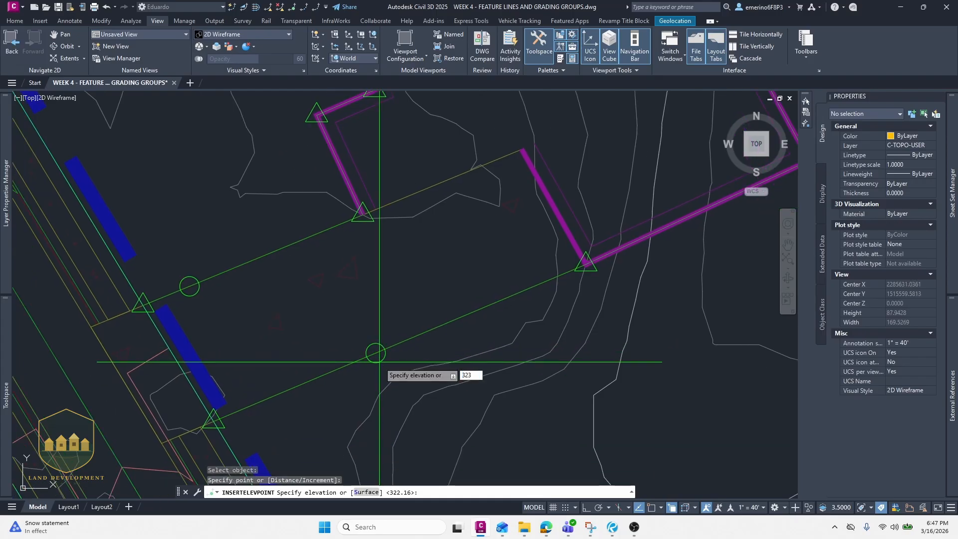
{"action": "type", "text": "323"}
{"action": "key", "text": "Return"}
{"action": "key", "text": "Return"}
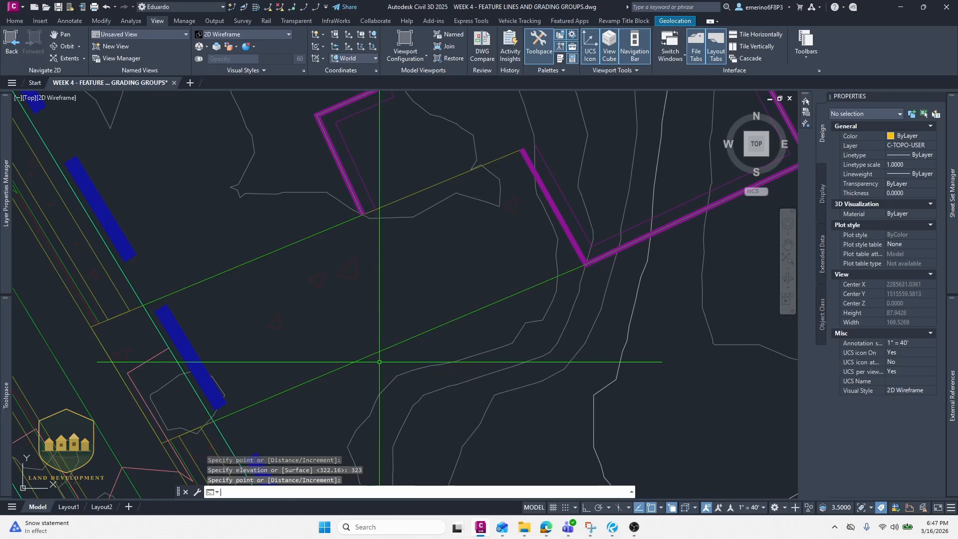
{"action": "scroll", "coordinate": [336, 293], "scroll_direction": "down", "scroll_amount": 2}
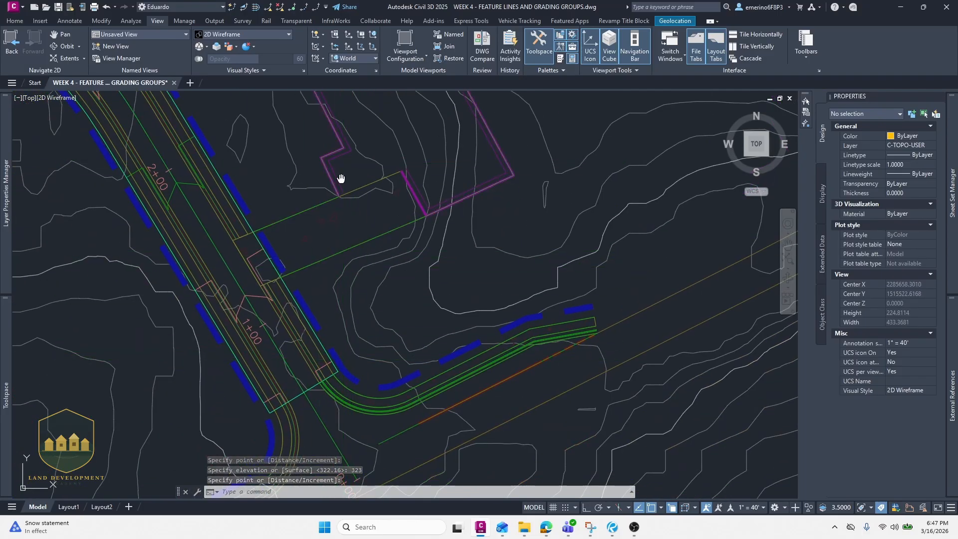
{"action": "scroll", "coordinate": [332, 199], "scroll_direction": "up", "scroll_amount": 2}
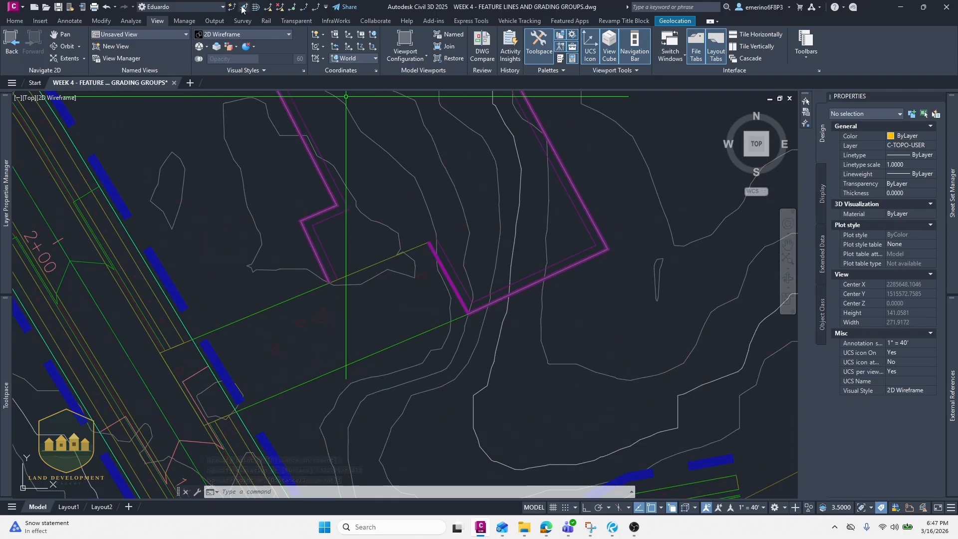
{"action": "left_click", "coordinate": [243, 8]}
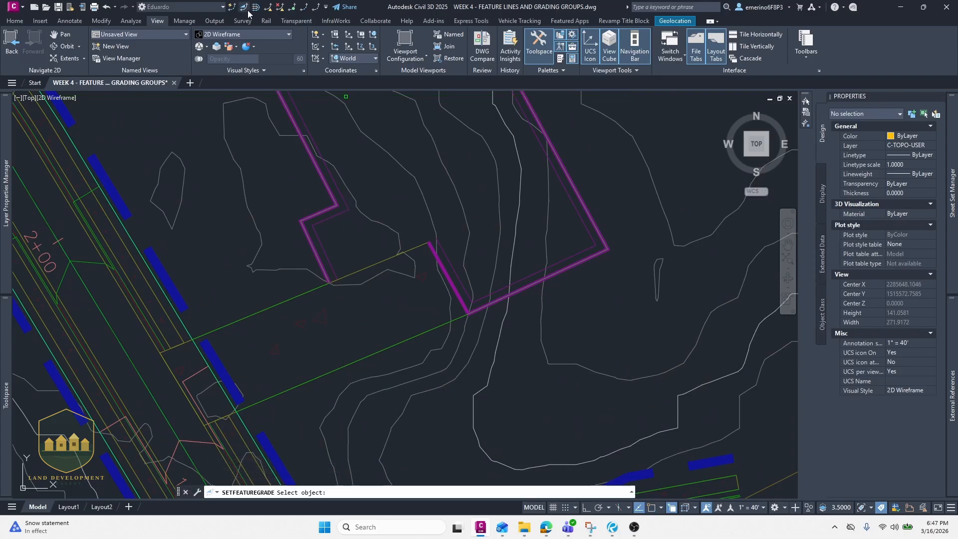
{"action": "key", "text": "Escape"}
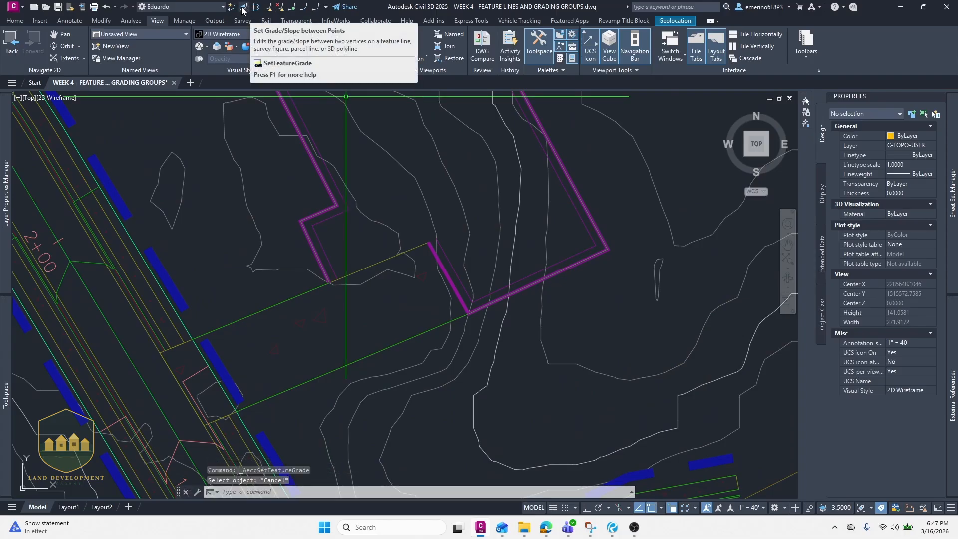
- Set the grade on the lower feature line from the road edge to its elevation point, starting at elevation 323
{"action": "left_click", "coordinate": [243, 8]}
{"action": "left_click", "coordinate": [310, 380]}
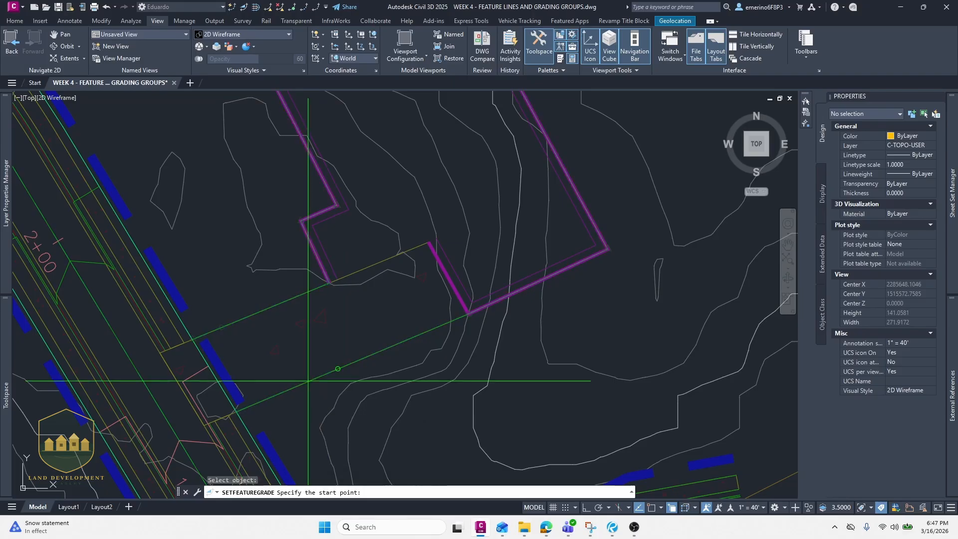
{"action": "left_click", "coordinate": [254, 415]}
{"action": "type", "text": "323"}
{"action": "key", "text": "Return"}
{"action": "left_click", "coordinate": [350, 370]}
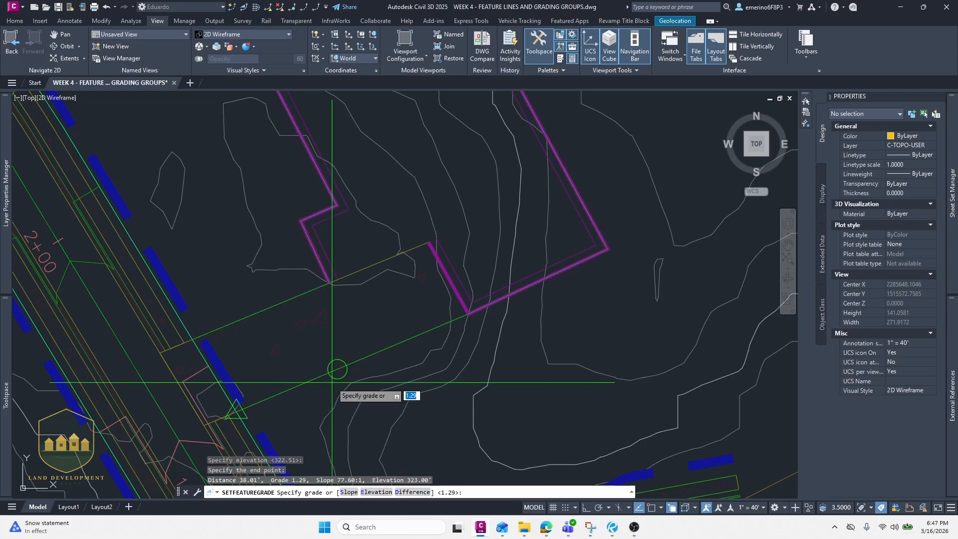
{"action": "key", "text": "Return"}
- Set the grade on the lower feature line from its 323 elevation point to the pad corner, ending at elevation 323.5
{"action": "left_click", "coordinate": [350, 368]}
{"action": "left_click", "coordinate": [394, 397]}
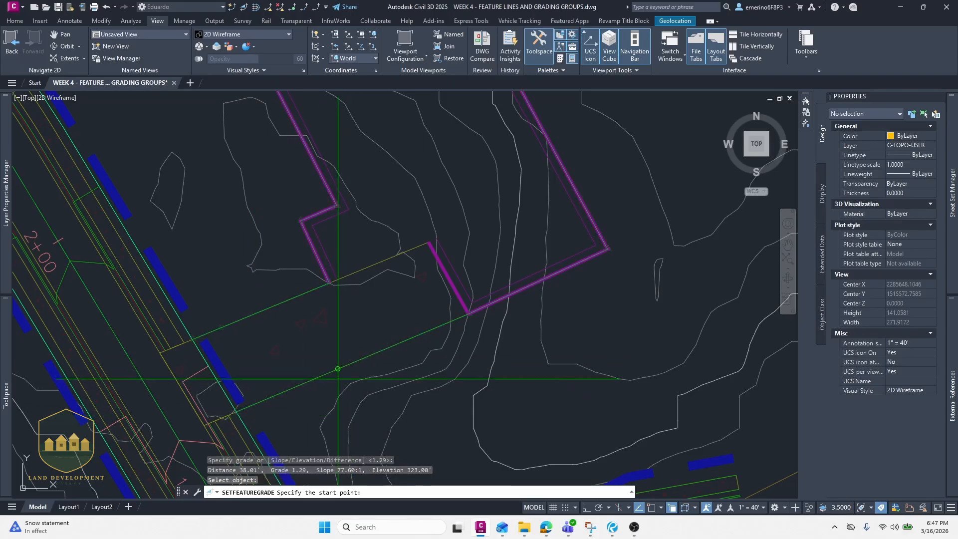
{"action": "left_click", "coordinate": [337, 369]}
{"action": "key", "text": "Return"}
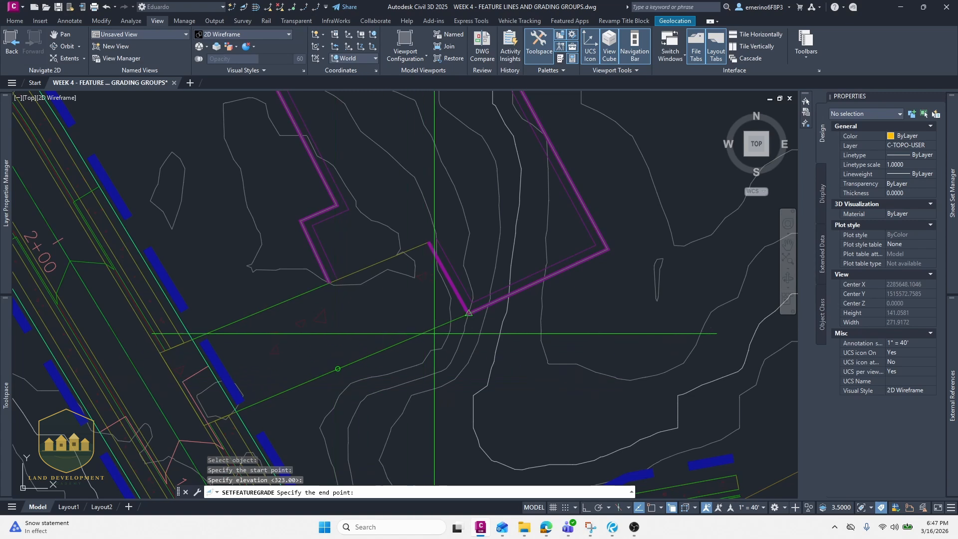
{"action": "left_click", "coordinate": [459, 321]}
{"action": "middle_click_drag", "start_coordinate": [459, 321], "coordinate": [341, 342]}
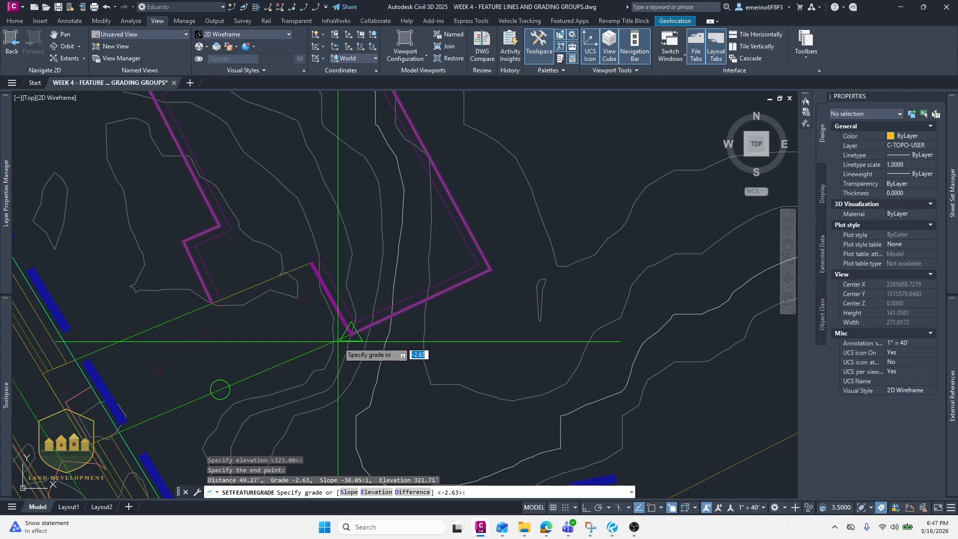
{"action": "type", "text": "E"}
{"action": "key", "text": "Return"}
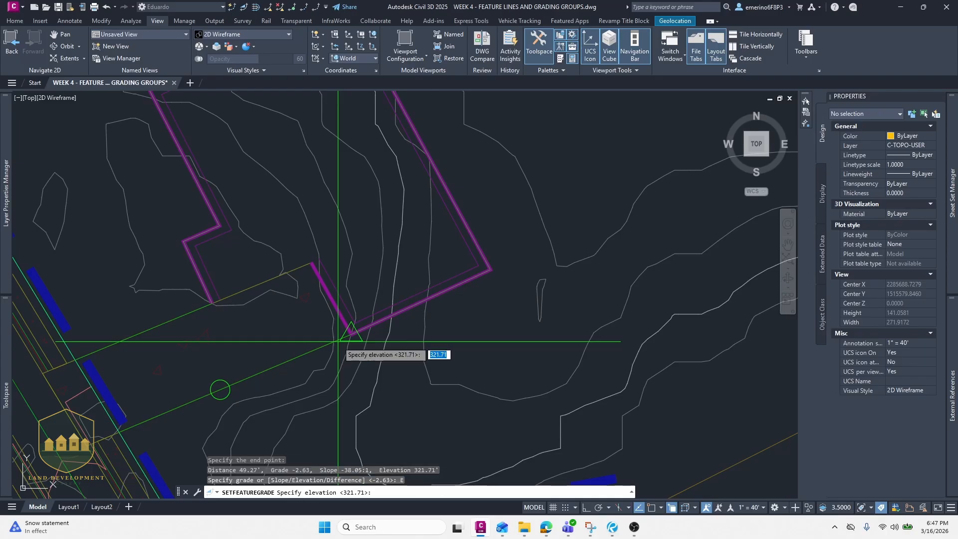
{"action": "type", "text": "323.5"}
{"action": "key", "text": "Return"}
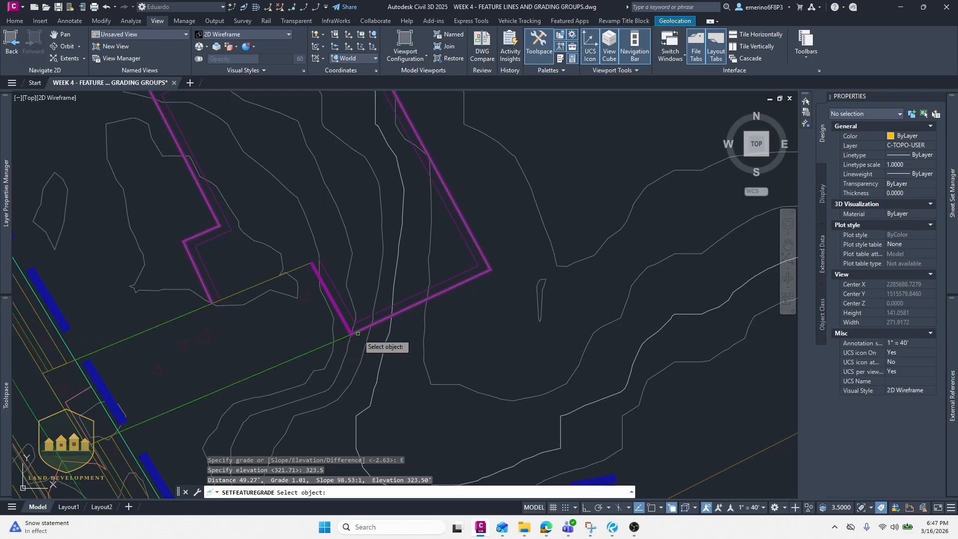
- Set the grade along the pad feature line between its two road-line corners, ending at elevation 323.5
{"action": "left_click", "coordinate": [357, 333]}
{"action": "key", "text": "Return"}
{"action": "scroll", "coordinate": [356, 327], "scroll_direction": "down", "scroll_amount": 3}
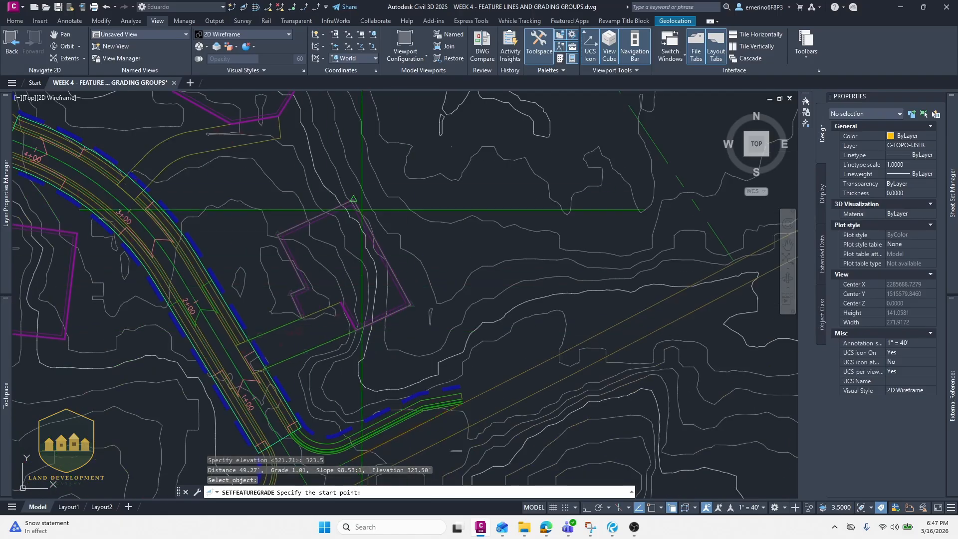
{"action": "scroll", "coordinate": [357, 339], "scroll_direction": "up", "scroll_amount": 2}
{"action": "left_click", "coordinate": [362, 328]}
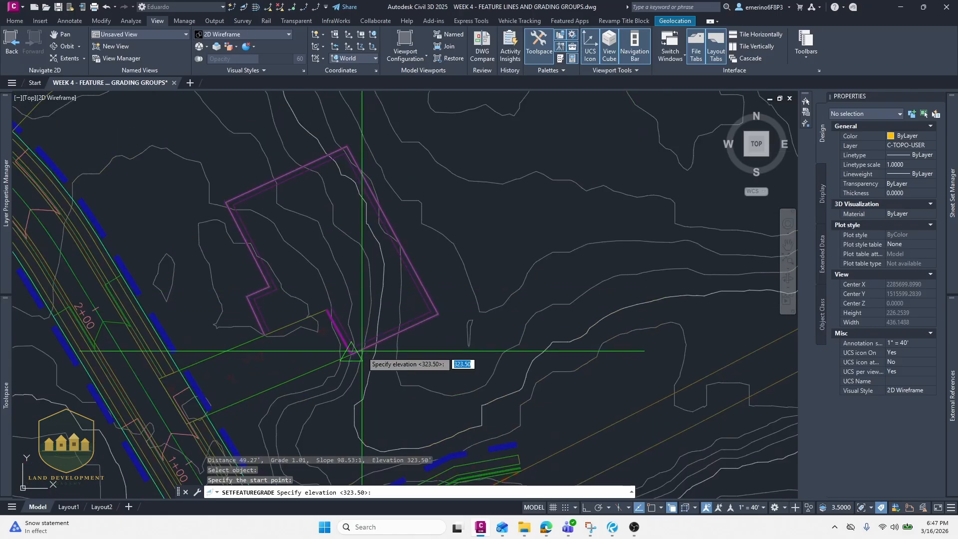
{"action": "key", "text": "Return"}
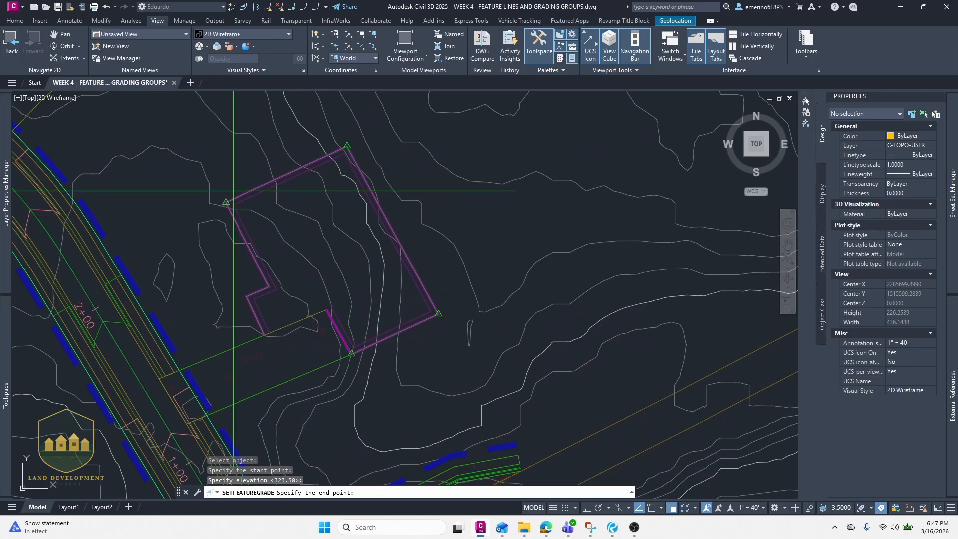
{"action": "left_click", "coordinate": [264, 327]}
{"action": "type", "text": "E"}
{"action": "key", "text": "Return"}
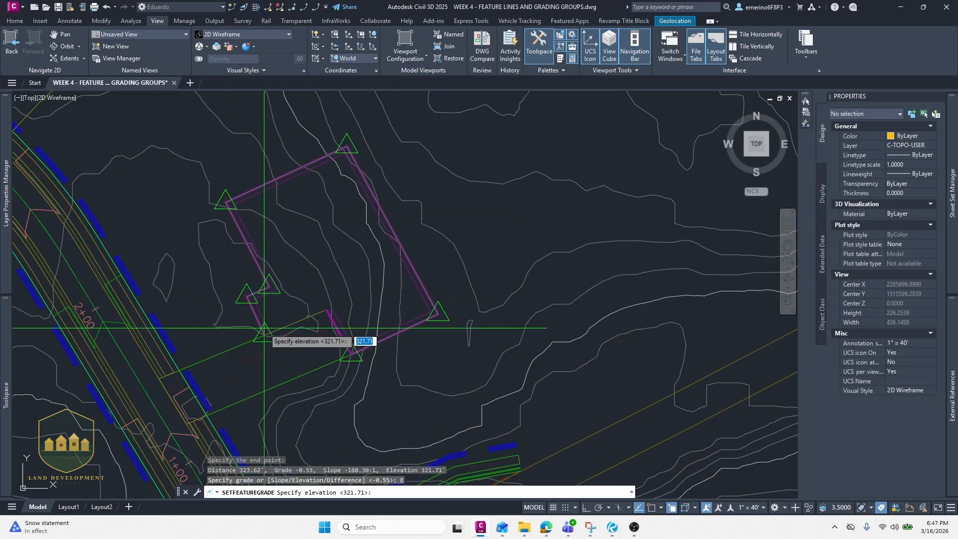
{"action": "type", "text": "323.5"}
{"action": "key", "text": "Return"}
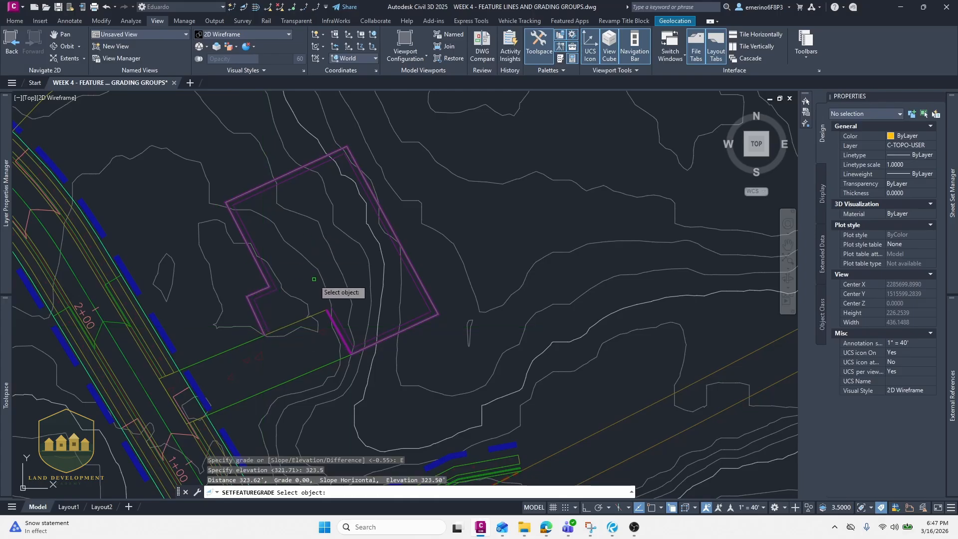
{"action": "key", "text": "Escape"}
- Try to set the grade on the upper feature line from the pad corner to its 322 elevation point
{"action": "left_click", "coordinate": [231, 7]}
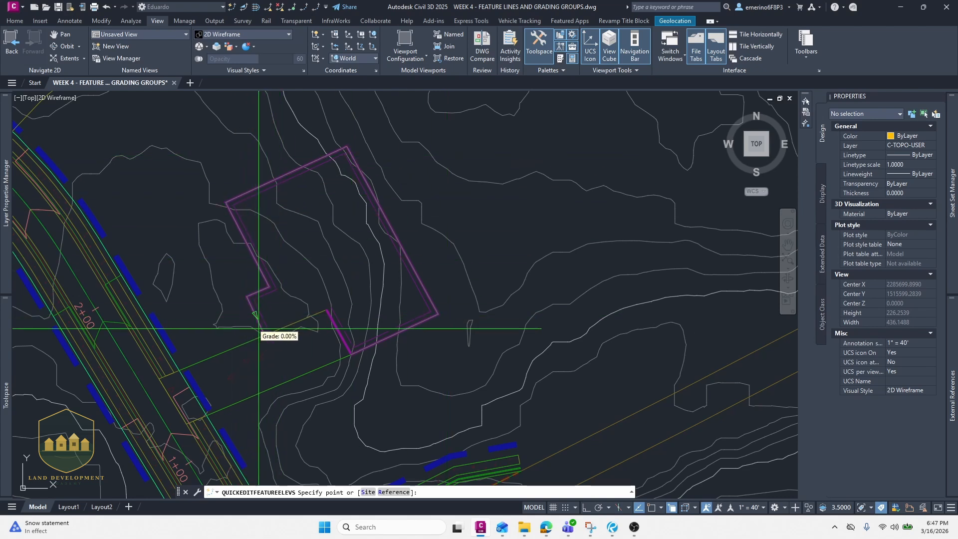
{"action": "key", "text": "Escape"}
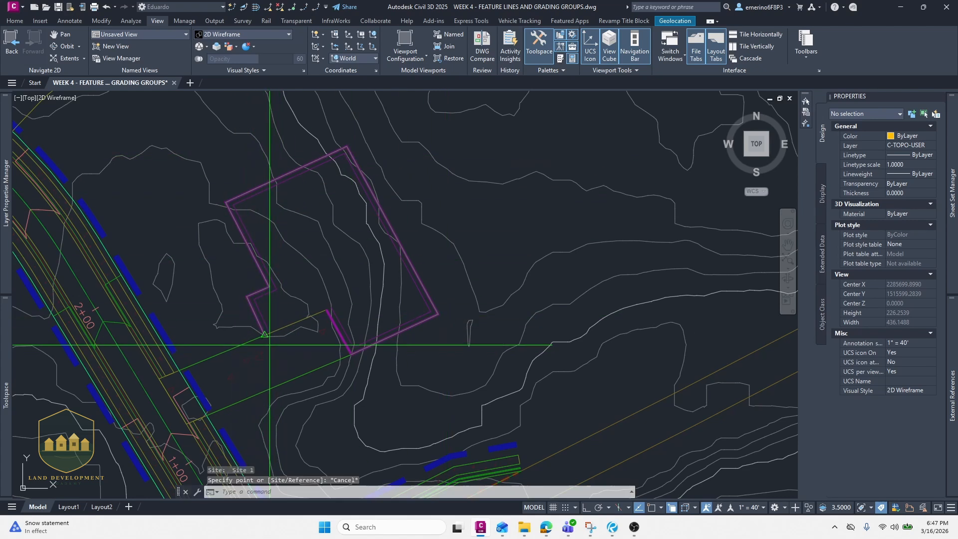
{"action": "left_click", "coordinate": [244, 8]}
{"action": "left_click", "coordinate": [249, 343]}
{"action": "key", "text": "Return"}
{"action": "scroll", "coordinate": [249, 343], "scroll_direction": "up", "scroll_amount": 3}
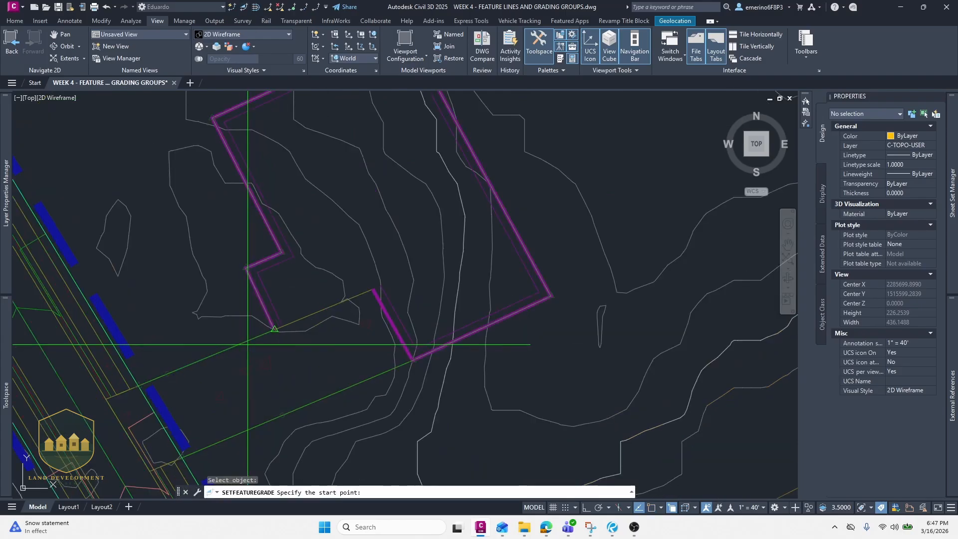
{"action": "key", "text": "Return"}
{"action": "key", "text": "Return"}
{"action": "left_click", "coordinate": [258, 333]}
{"action": "left_click", "coordinate": [261, 337]}
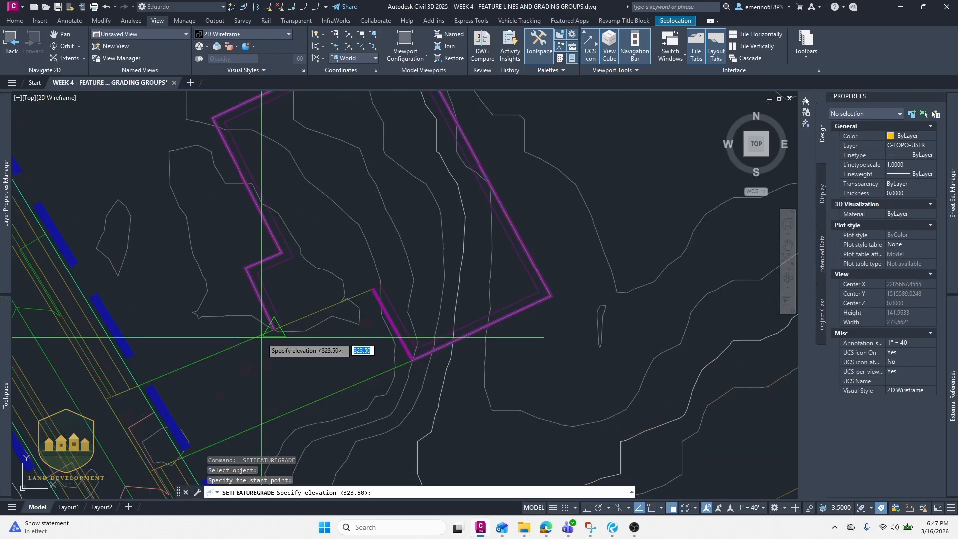
{"action": "key", "text": "Return"}
{"action": "left_click", "coordinate": [167, 374]}
{"action": "key", "text": "Return"}
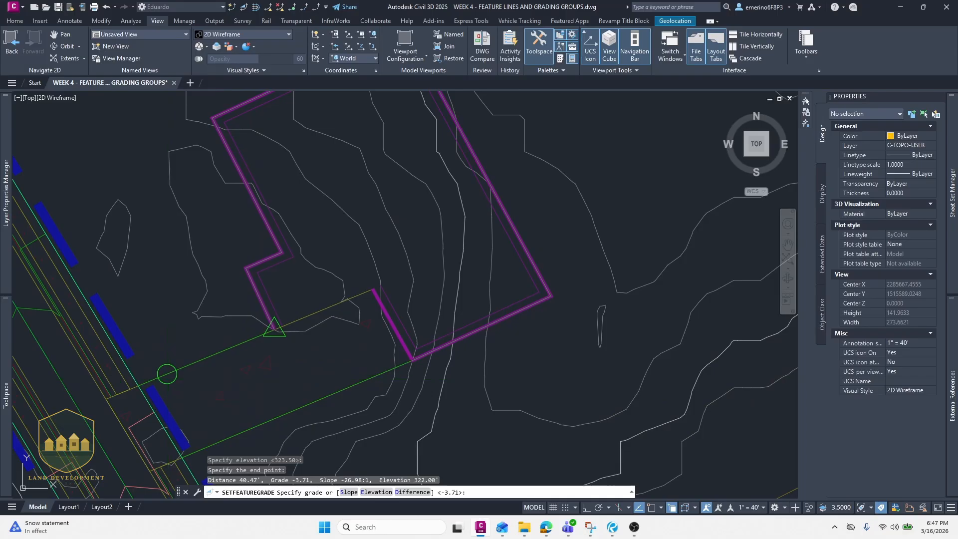
{"action": "key", "text": "Escape"}
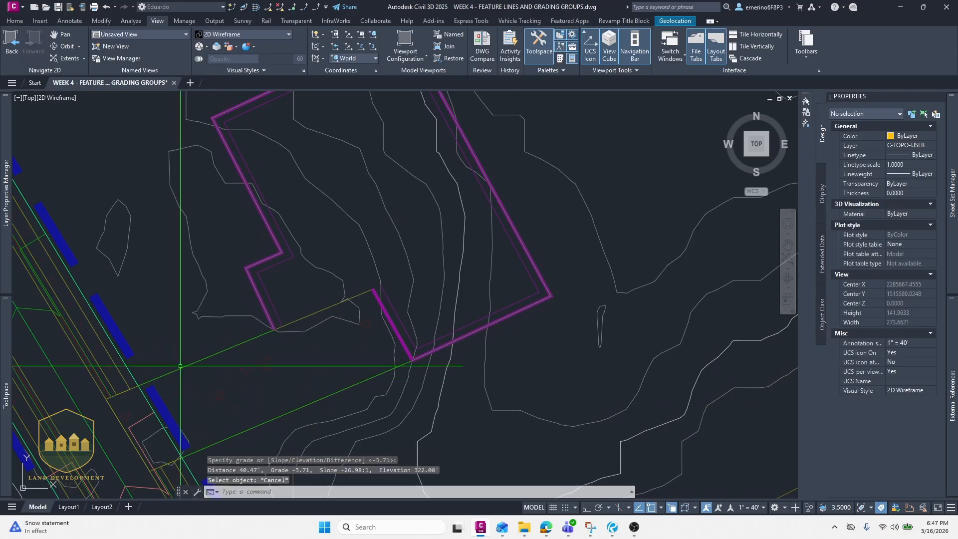
{"action": "left_click", "coordinate": [237, 7]}
{"action": "key", "text": "Escape"}
- Open the Elevation Editor for the pad feature line and review its stations, elevations and grades
{"action": "left_click", "coordinate": [230, 347]}
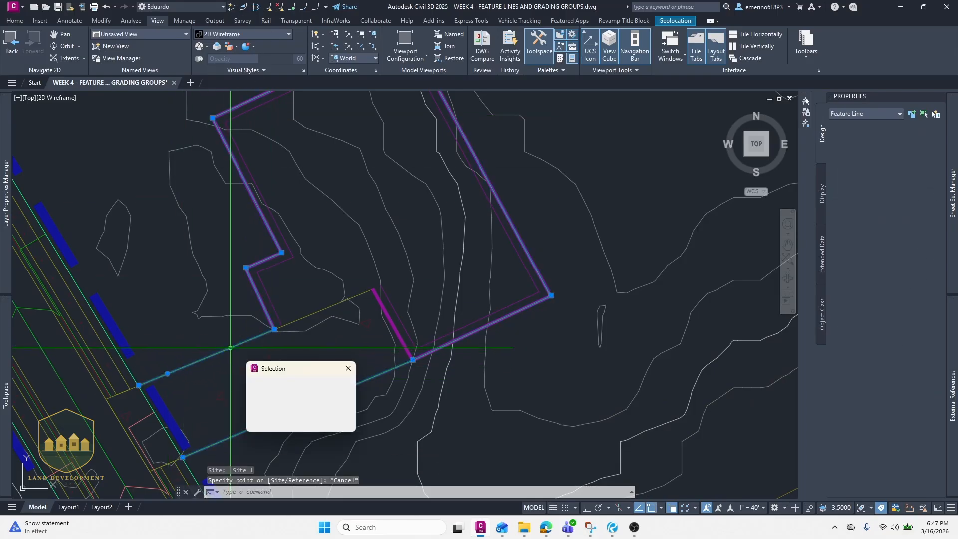
{"action": "left_click", "coordinate": [269, 385]}
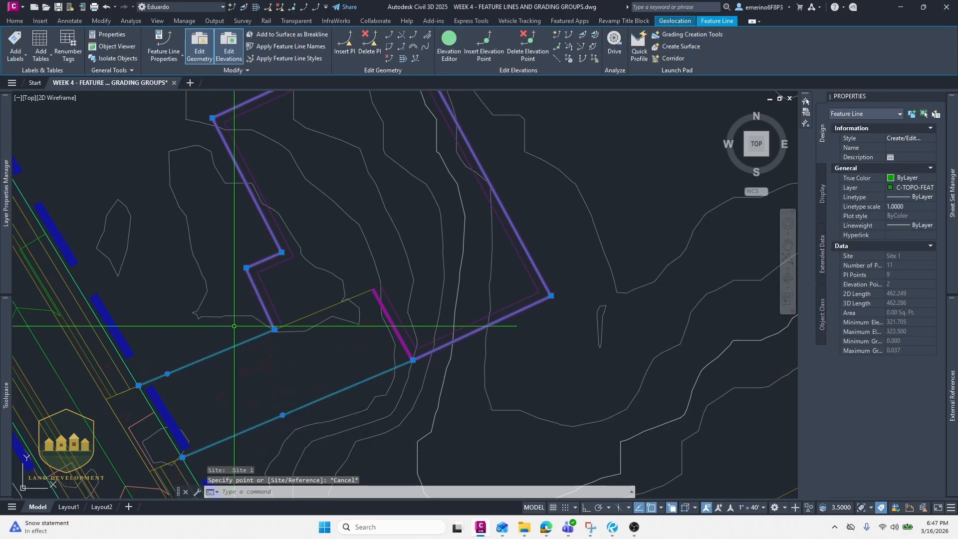
{"action": "left_click", "coordinate": [449, 48]}
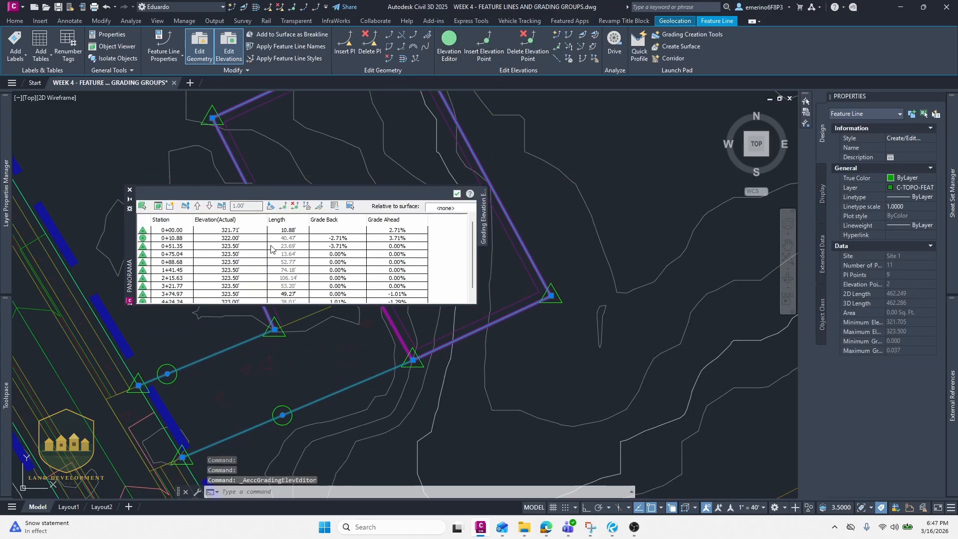
{"action": "scroll", "coordinate": [357, 250], "scroll_direction": "down", "scroll_amount": 1}
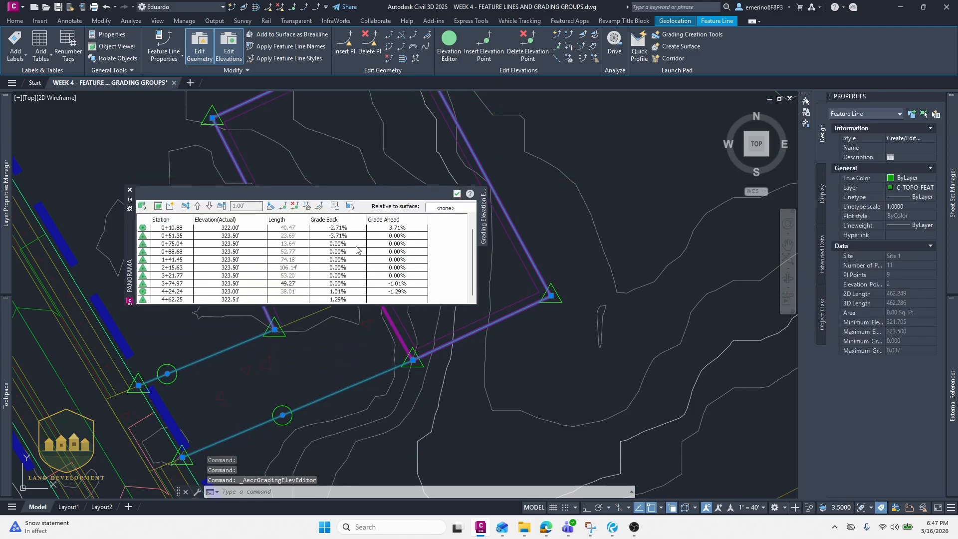
{"action": "scroll", "coordinate": [357, 268], "scroll_direction": "up", "scroll_amount": 1}
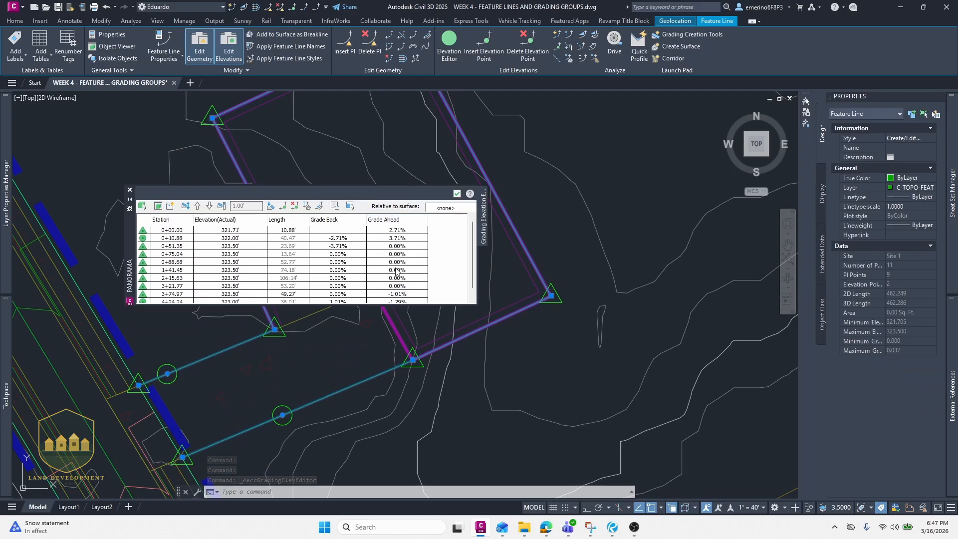
{"action": "scroll", "coordinate": [395, 269], "scroll_direction": "down", "scroll_amount": 1}
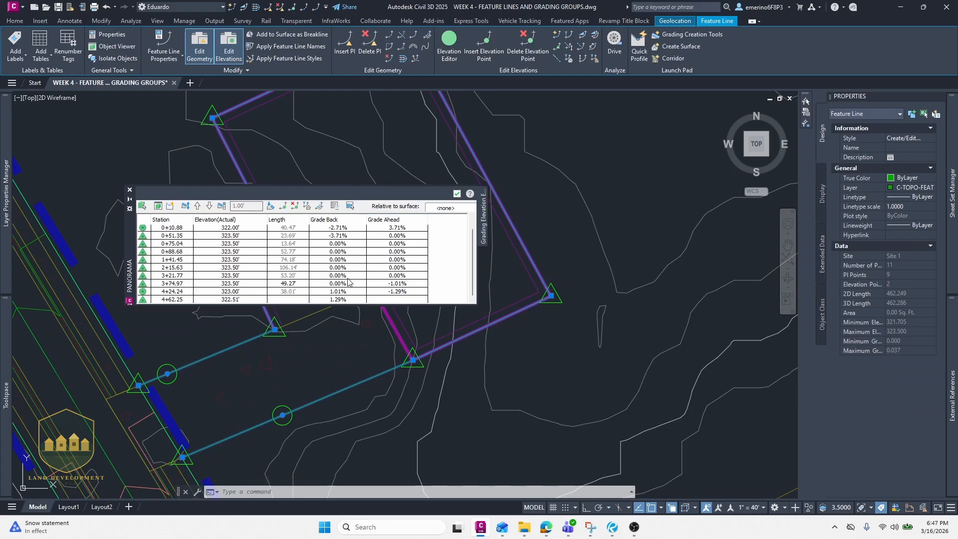
{"action": "scroll", "coordinate": [348, 268], "scroll_direction": "up", "scroll_amount": 1}
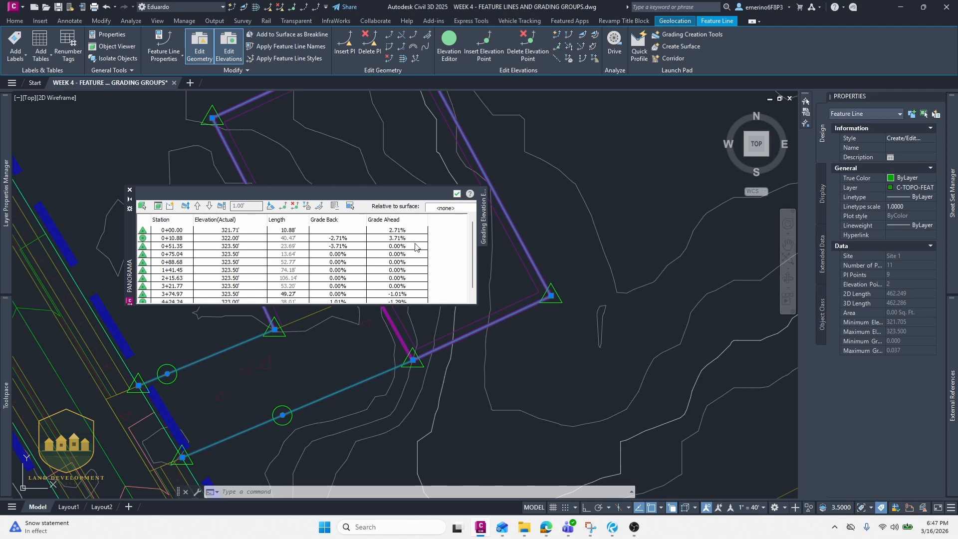
{"action": "scroll", "coordinate": [357, 264], "scroll_direction": "down", "scroll_amount": 1}
{"action": "scroll", "coordinate": [404, 253], "scroll_direction": "up", "scroll_amount": 1}
{"action": "left_click", "coordinate": [458, 193]}
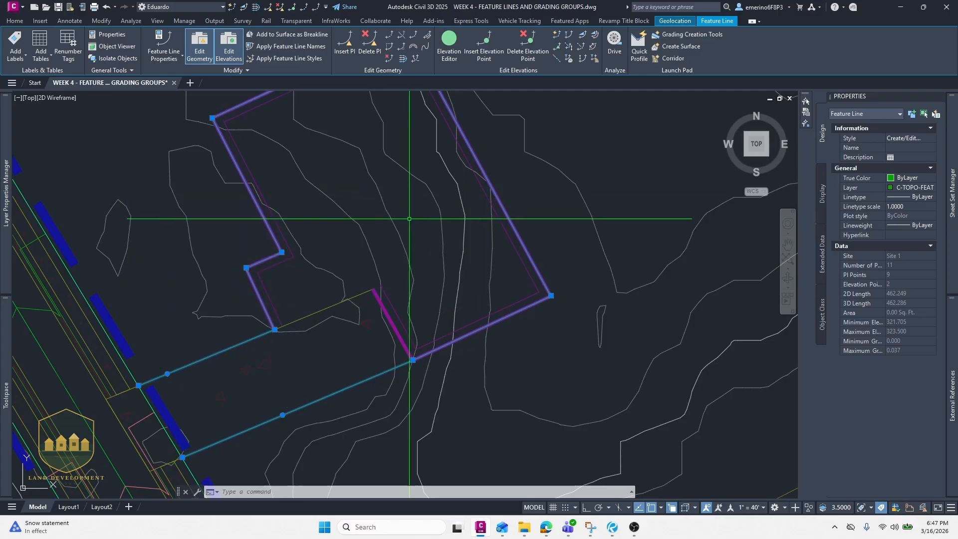
{"action": "key", "text": "Escape"}
{"action": "mouse_move", "coordinate": [325, 300]}
{"action": "middle_mouse_down"}
{"action": "mouse_move", "coordinate": [372, 288]}
{"action": "mouse_move", "coordinate": [357, 293]}
{"action": "mouse_move", "coordinate": [363, 331]}
{"action": "middle_mouse_up"}
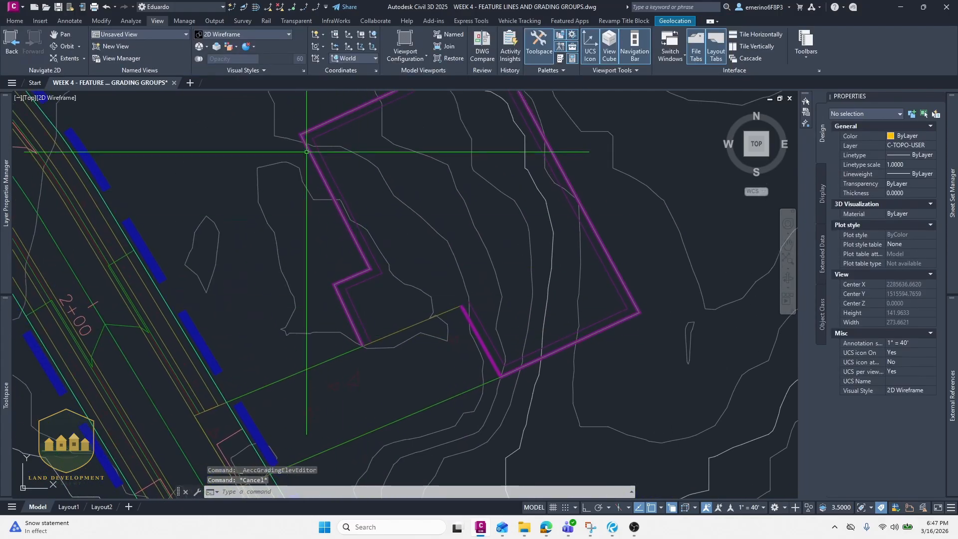
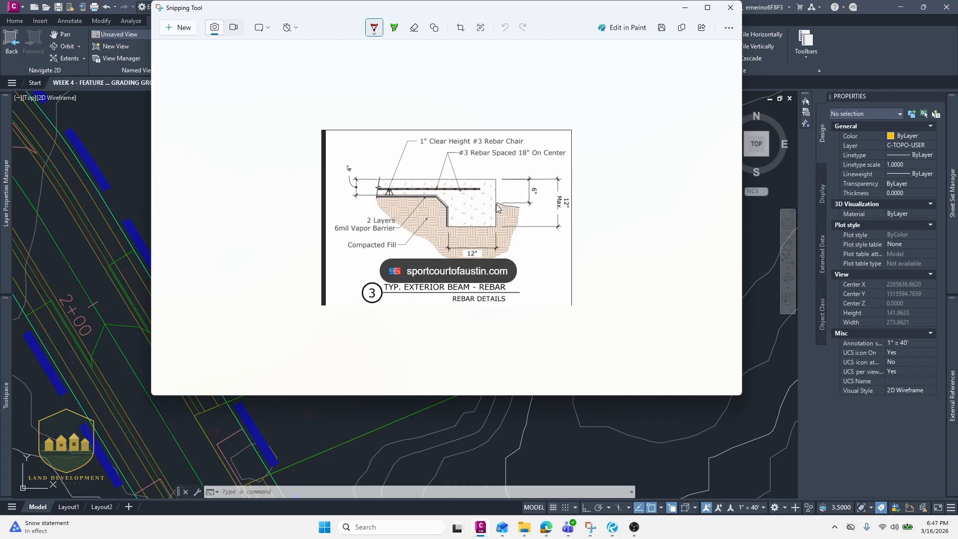
- Draw a polyline along the pad's southwest edges, from the corner at the road line through the next three pad corners
{"action": "left_click", "coordinate": [685, 8]}
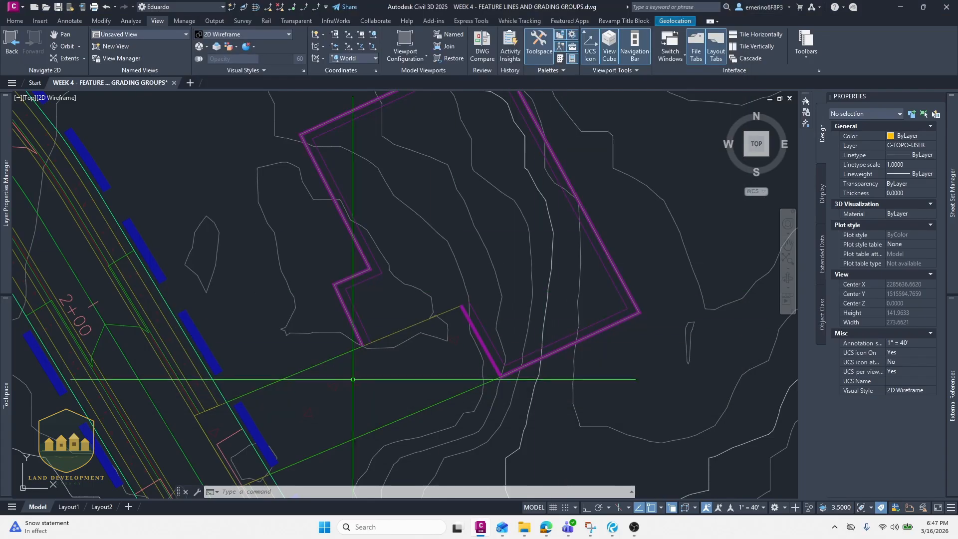
{"action": "scroll", "coordinate": [363, 348], "scroll_direction": "up", "scroll_amount": 2}
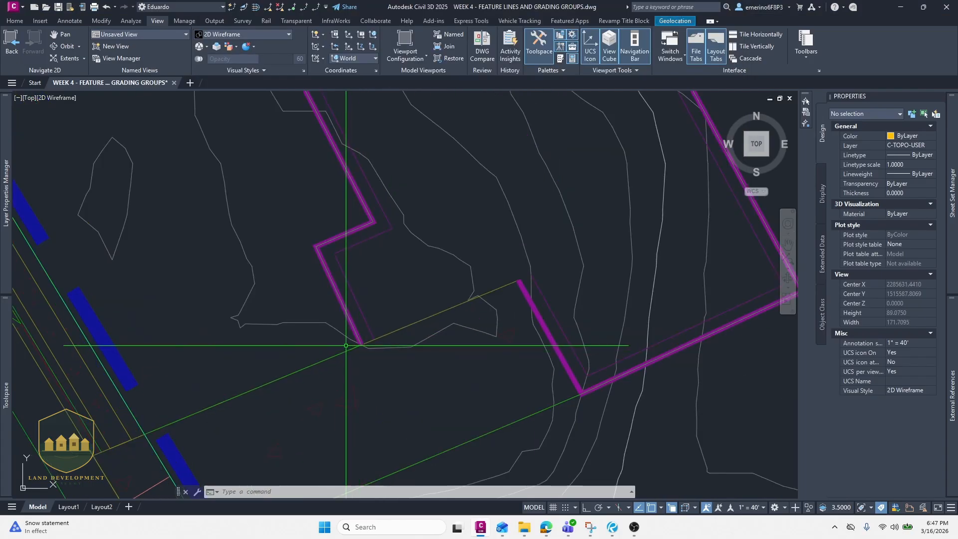
{"action": "scroll", "coordinate": [364, 332], "scroll_direction": "up", "scroll_amount": 2}
{"action": "type", "text": "pl"}
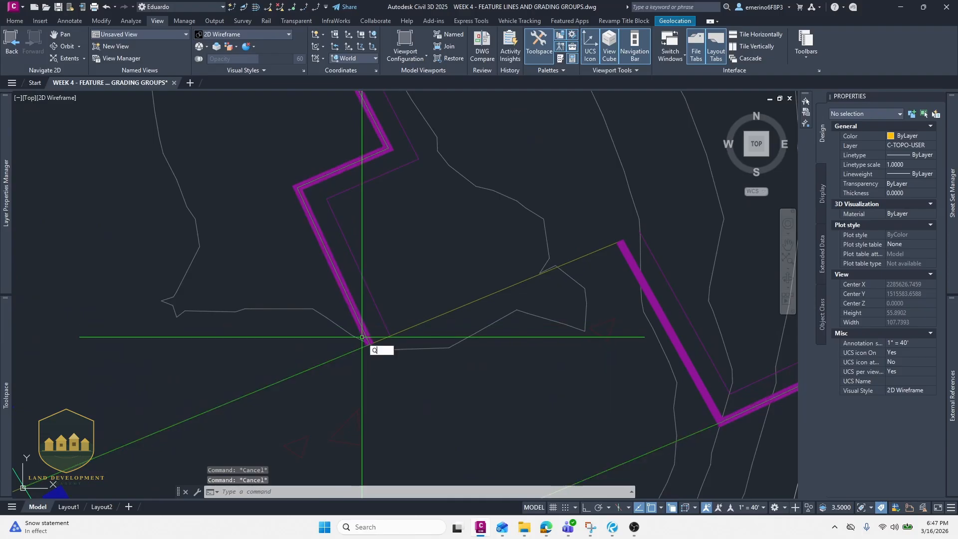
{"action": "key", "text": "Return"}
{"action": "left_click", "coordinate": [369, 343]}
{"action": "left_click", "coordinate": [298, 188]}
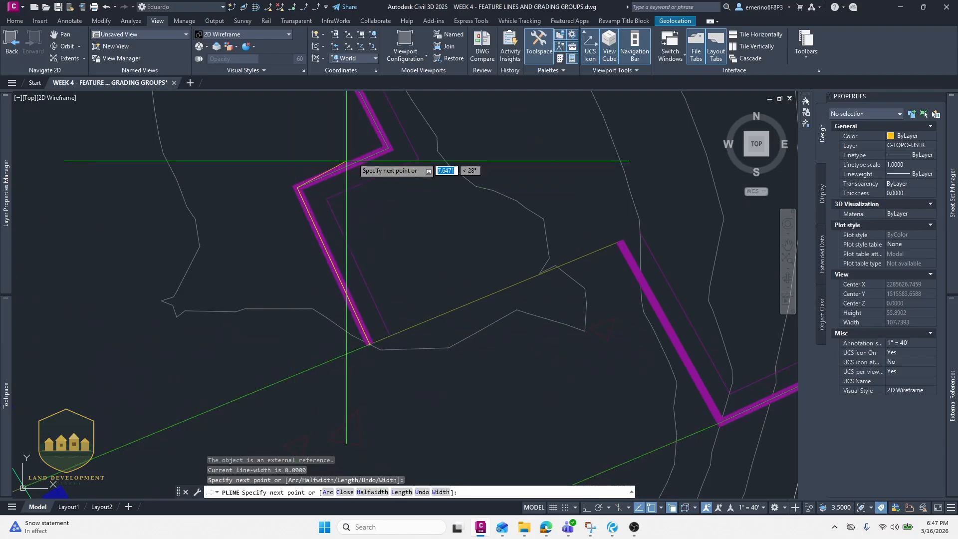
{"action": "left_click", "coordinate": [389, 147]}
{"action": "middle_click_drag", "start_coordinate": [378, 138], "coordinate": [401, 263]}
{"action": "scroll", "coordinate": [402, 263], "scroll_direction": "down", "scroll_amount": 3}
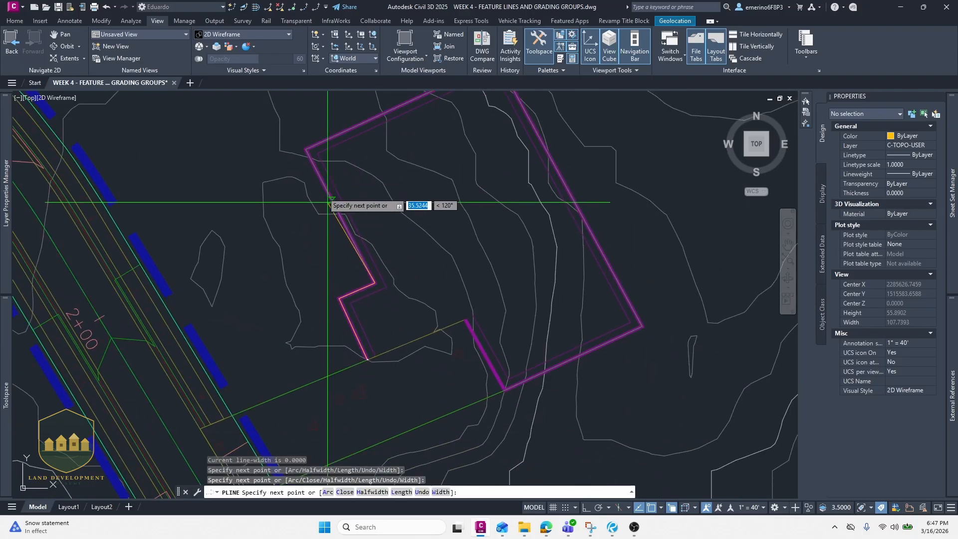
{"action": "scroll", "coordinate": [321, 212], "scroll_direction": "up", "scroll_amount": 1}
{"action": "left_click", "coordinate": [300, 139]}
{"action": "key", "text": "Escape"}
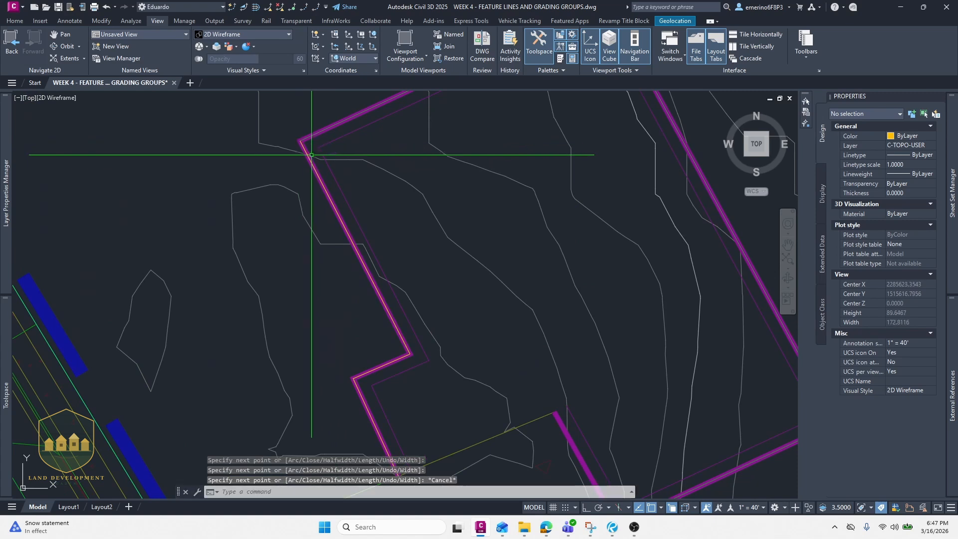
- Try to offset the pad-edge polyline by 0.5
{"action": "left_click", "coordinate": [314, 167]}
{"action": "scroll", "coordinate": [314, 185], "scroll_direction": "up", "scroll_amount": 2}
{"action": "scroll", "coordinate": [339, 212], "scroll_direction": "up", "scroll_amount": 2}
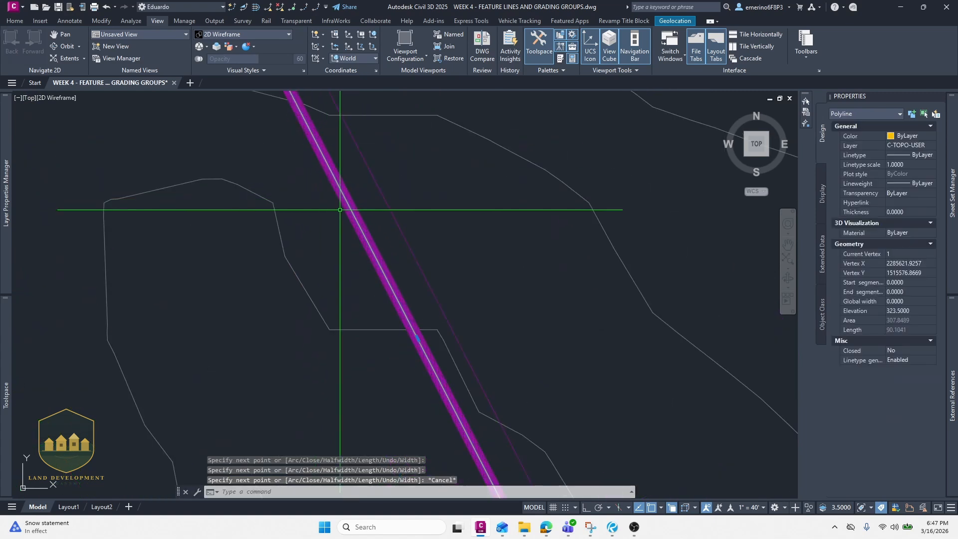
{"action": "type", "text": "o"}
{"action": "key", "text": "Return"}
{"action": "key", "text": "Return"}
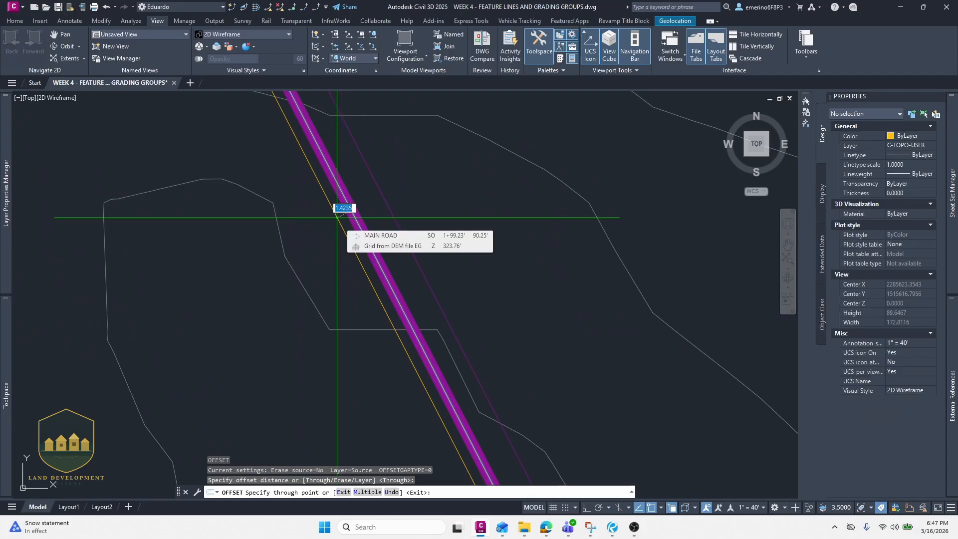
{"action": "type", "text": ".5"}
{"action": "key", "text": "Return"}
{"action": "scroll", "coordinate": [342, 212], "scroll_direction": "up", "scroll_amount": 3}
{"action": "middle_click_drag", "start_coordinate": [343, 212], "coordinate": [343, 223]}
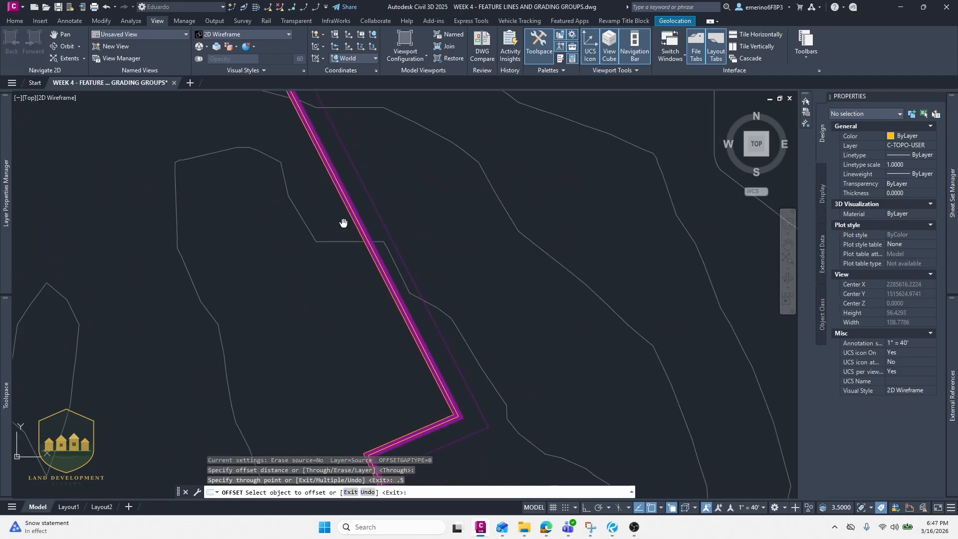
{"action": "scroll", "coordinate": [344, 223], "scroll_direction": "down", "scroll_amount": 4}
{"action": "scroll", "coordinate": [385, 316], "scroll_direction": "up", "scroll_amount": 6}
{"action": "key", "text": "Escape"}
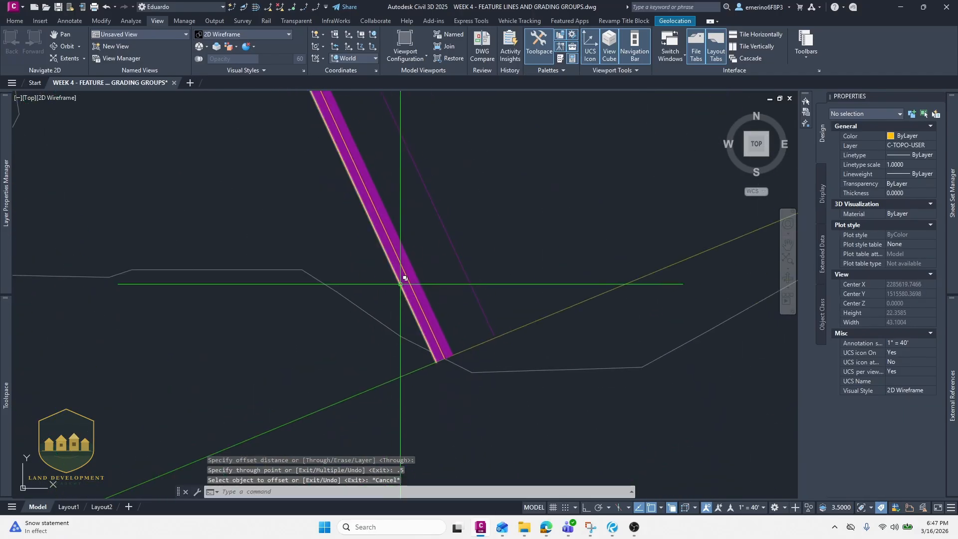
- Stretch the polyline's lower endpoint a short way back up along the pad edge
{"action": "left_click", "coordinate": [404, 278]}
{"action": "key", "text": "Escape"}
{"action": "scroll", "coordinate": [444, 294], "scroll_direction": "up", "scroll_amount": 3}
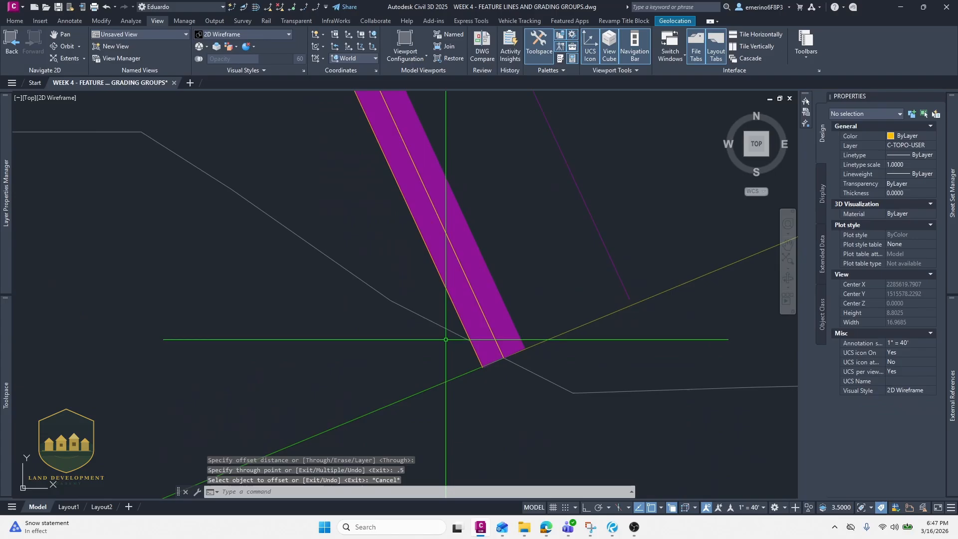
{"action": "left_click", "coordinate": [455, 293]}
{"action": "left_click", "coordinate": [482, 366]}
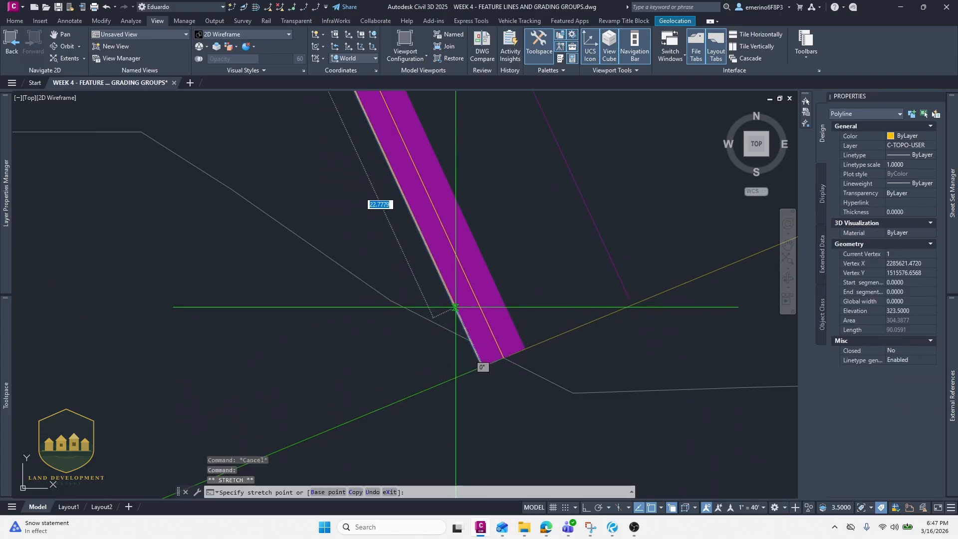
{"action": "left_click", "coordinate": [425, 247]}
- Convert the polyline into a feature line on site 1 with an assigned elevation of 322.95'
{"action": "scroll", "coordinate": [422, 259], "scroll_direction": "down", "scroll_amount": 2}
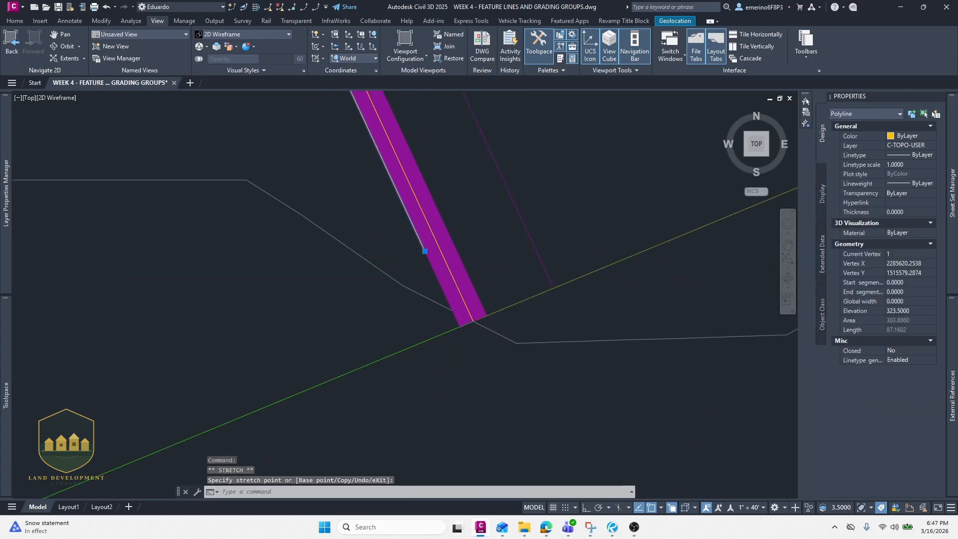
{"action": "scroll", "coordinate": [344, 325], "scroll_direction": "down", "scroll_amount": 1}
{"action": "scroll", "coordinate": [210, 394], "scroll_direction": "down", "scroll_amount": 3}
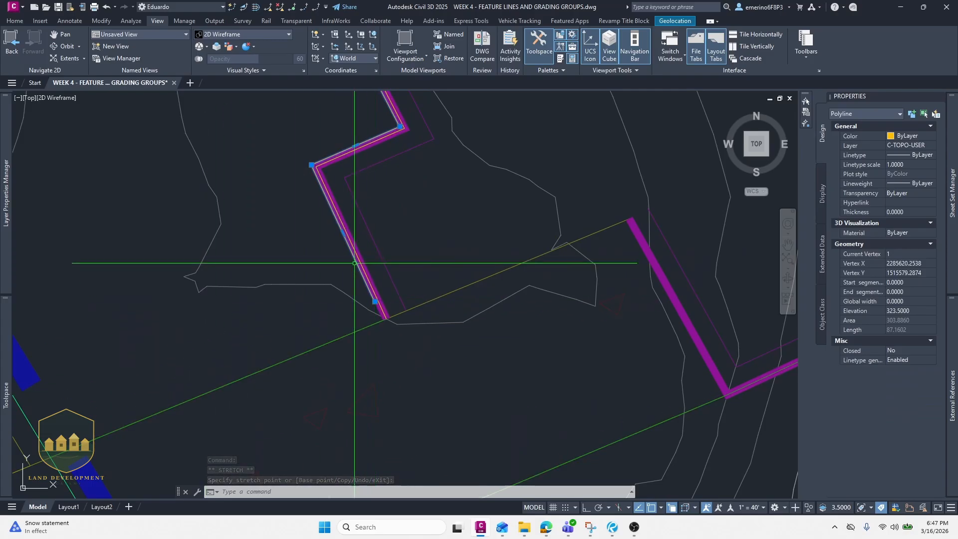
{"action": "scroll", "coordinate": [349, 220], "scroll_direction": "up", "scroll_amount": 1}
{"action": "scroll", "coordinate": [338, 366], "scroll_direction": "up", "scroll_amount": 1}
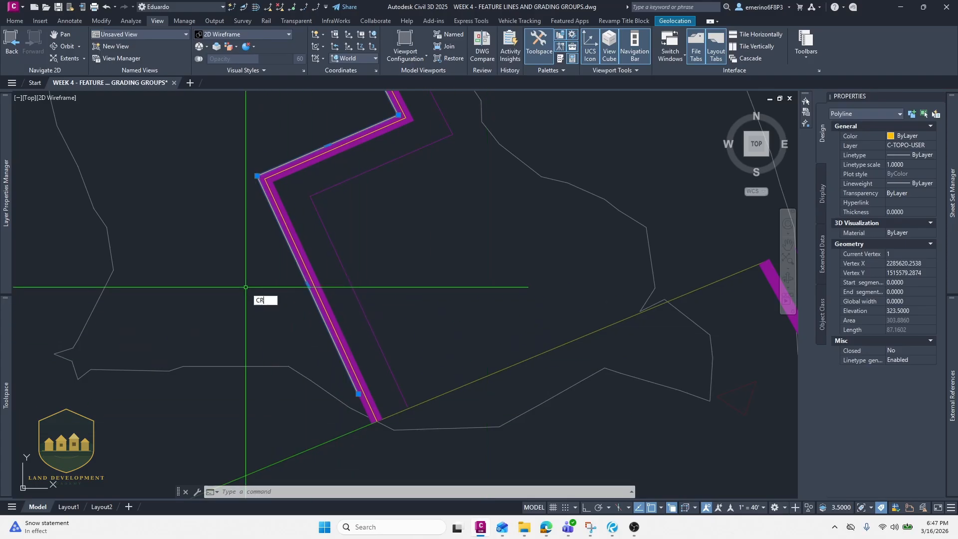
{"action": "type", "text": "EFEATURELINES"}
{"action": "key", "text": "Return"}
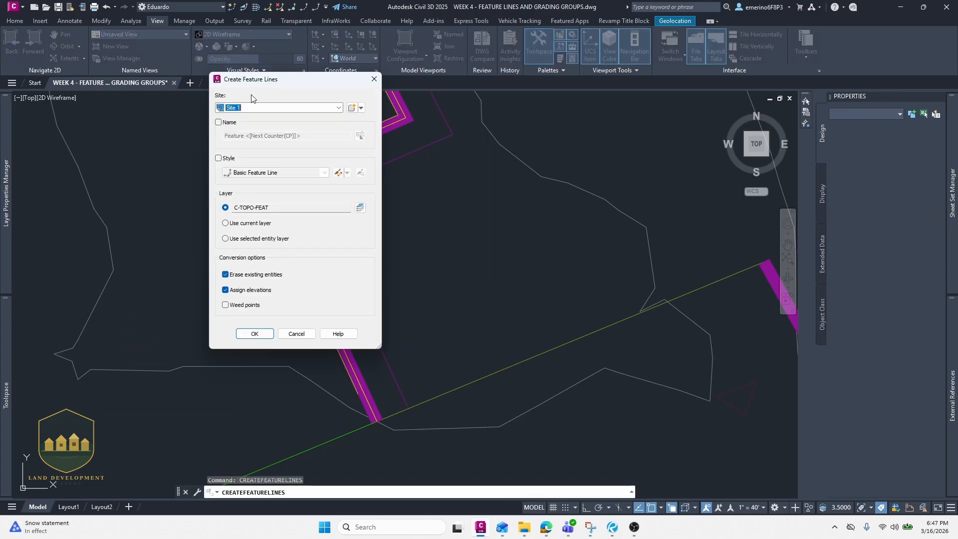
{"action": "left_click", "coordinate": [255, 333]}
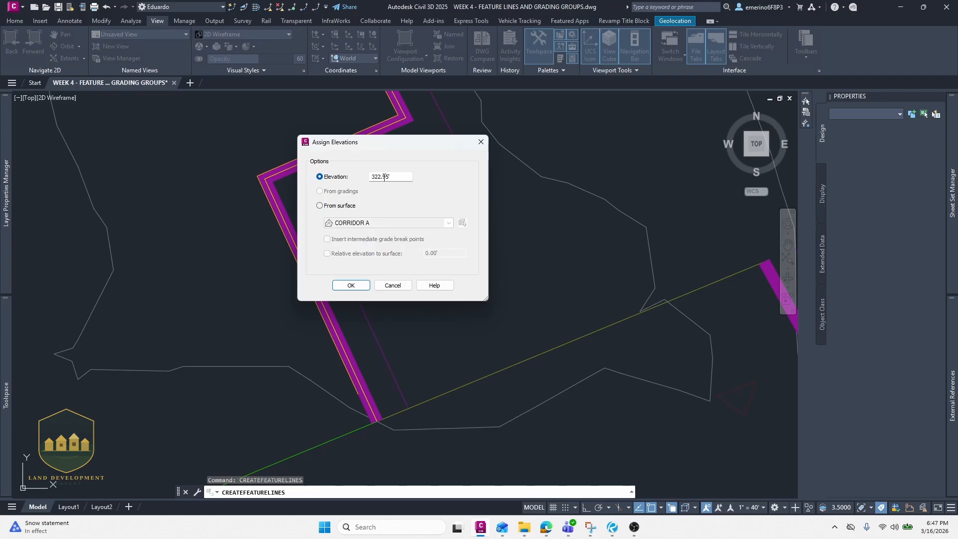
{"action": "left_click", "coordinate": [362, 286]}
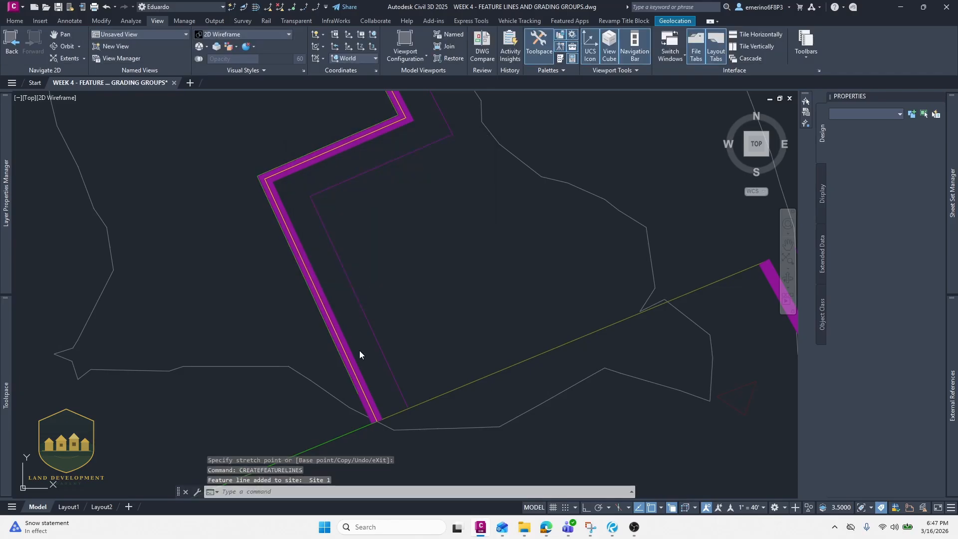
- Erase the new feature line along the pad's southwest edge
{"action": "middle_click_drag", "start_coordinate": [320, 371], "coordinate": [309, 329]}
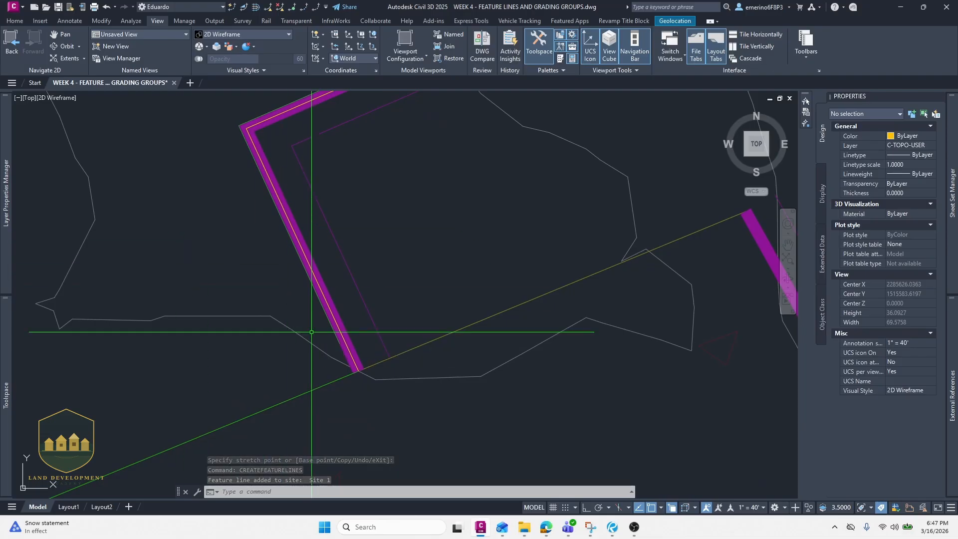
{"action": "scroll", "coordinate": [321, 331], "scroll_direction": "up", "scroll_amount": 2}
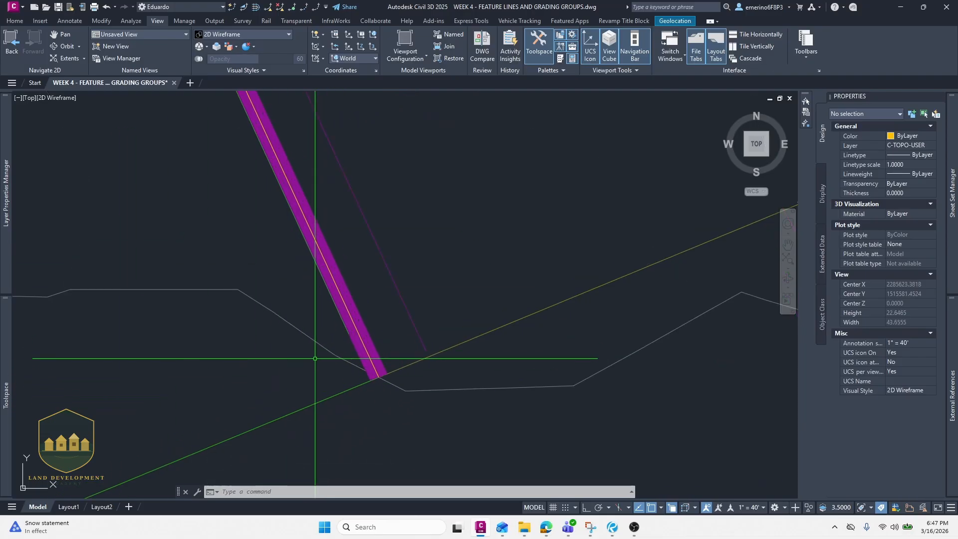
{"action": "scroll", "coordinate": [340, 309], "scroll_direction": "down", "scroll_amount": 10}
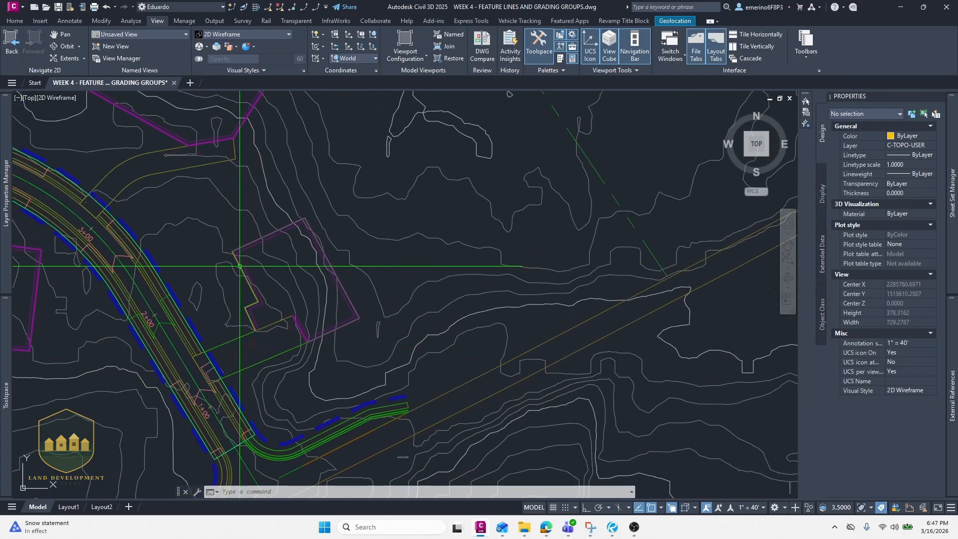
{"action": "scroll", "coordinate": [259, 327], "scroll_direction": "up", "scroll_amount": 4}
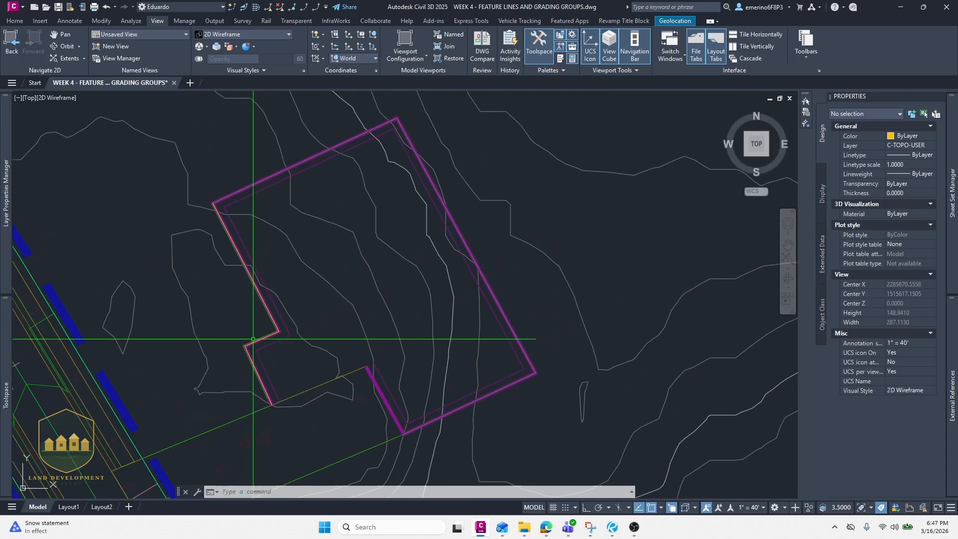
{"action": "left_click", "coordinate": [272, 313]}
{"action": "key", "text": "Return"}
{"action": "type", "text": "e"}
{"action": "key", "text": "Return"}
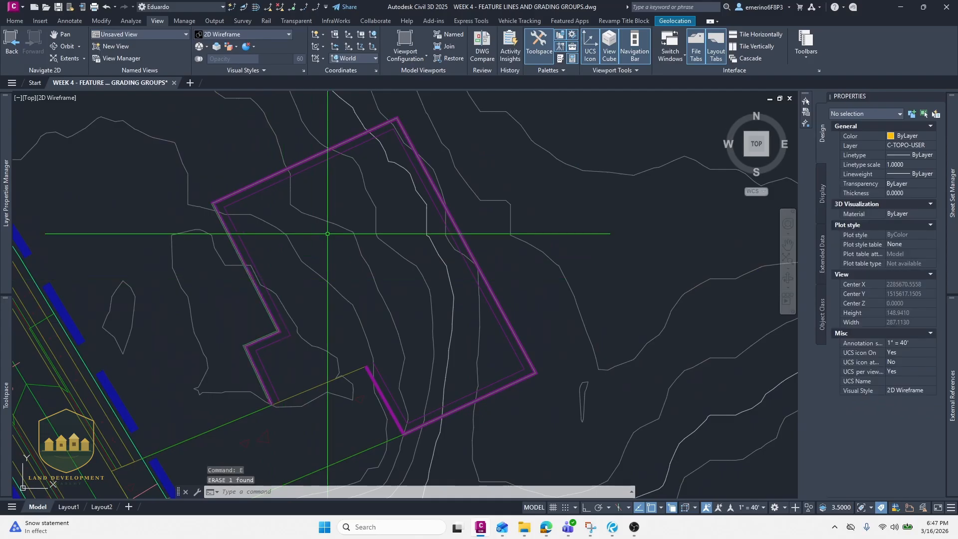
{"action": "scroll", "coordinate": [300, 279], "scroll_direction": "down", "scroll_amount": 6}
{"action": "scroll", "coordinate": [325, 289], "scroll_direction": "up", "scroll_amount": 4}
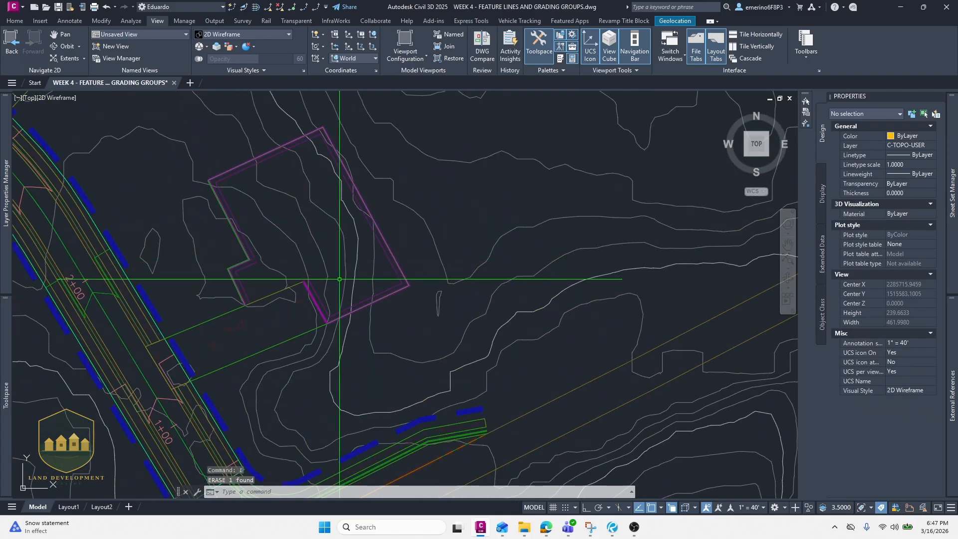
{"action": "middle_click_drag", "start_coordinate": [337, 300], "coordinate": [312, 357]}
{"action": "middle_click_drag", "start_coordinate": [224, 206], "coordinate": [226, 291]}
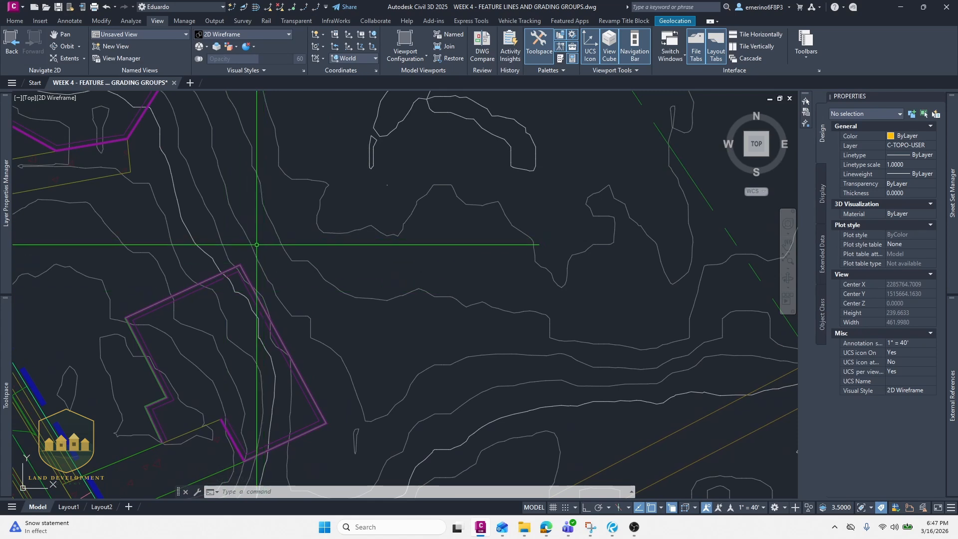
{"action": "middle_click_drag", "start_coordinate": [260, 249], "coordinate": [236, 217]}
{"action": "scroll", "coordinate": [235, 220], "scroll_direction": "up", "scroll_amount": 4}
{"action": "type", "text": "pl"}
{"action": "key", "text": "Return"}
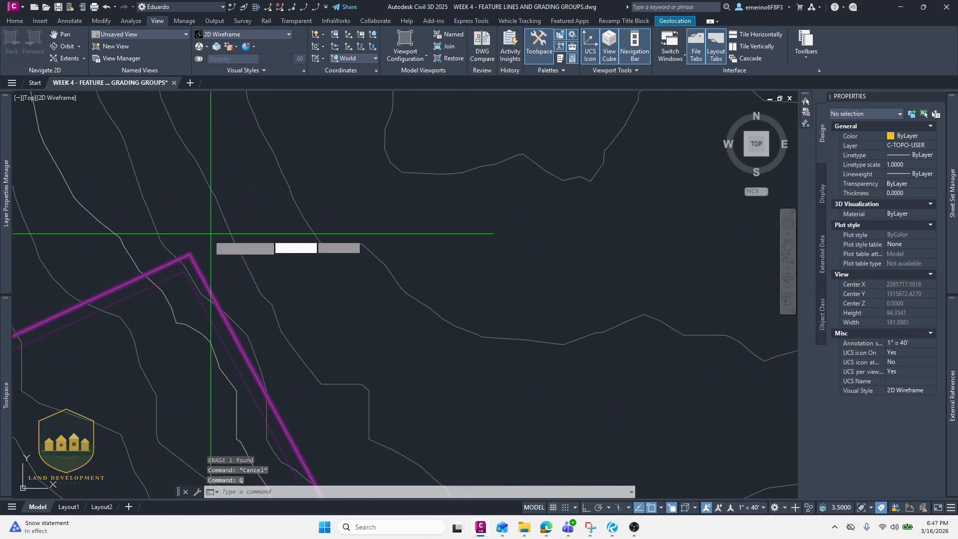
{"action": "scroll", "coordinate": [215, 263], "scroll_direction": "down", "scroll_amount": 4}
{"action": "middle_click_drag", "start_coordinate": [297, 298], "coordinate": [265, 180]}
{"action": "scroll", "coordinate": [280, 298], "scroll_direction": "up", "scroll_amount": 4}
{"action": "left_click", "coordinate": [252, 281]}
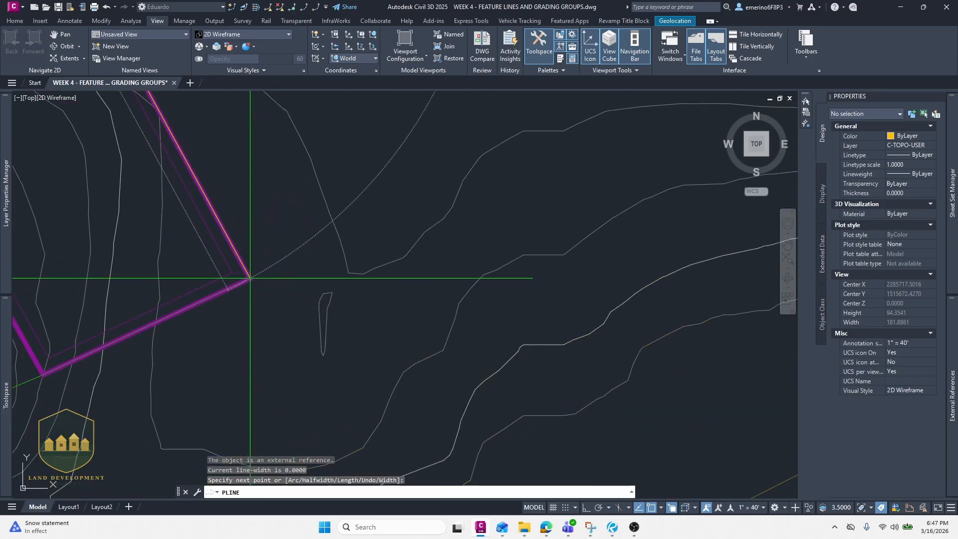
{"action": "key", "text": "Escape"}
- Offset the pad's northeast edge polyline outward by 62
{"action": "left_click", "coordinate": [247, 270]}
{"action": "middle_click_drag", "start_coordinate": [261, 214], "coordinate": [253, 333]}
{"action": "scroll", "coordinate": [253, 334], "scroll_direction": "down", "scroll_amount": 2}
{"action": "type", "text": "o"}
{"action": "key", "text": "Return"}
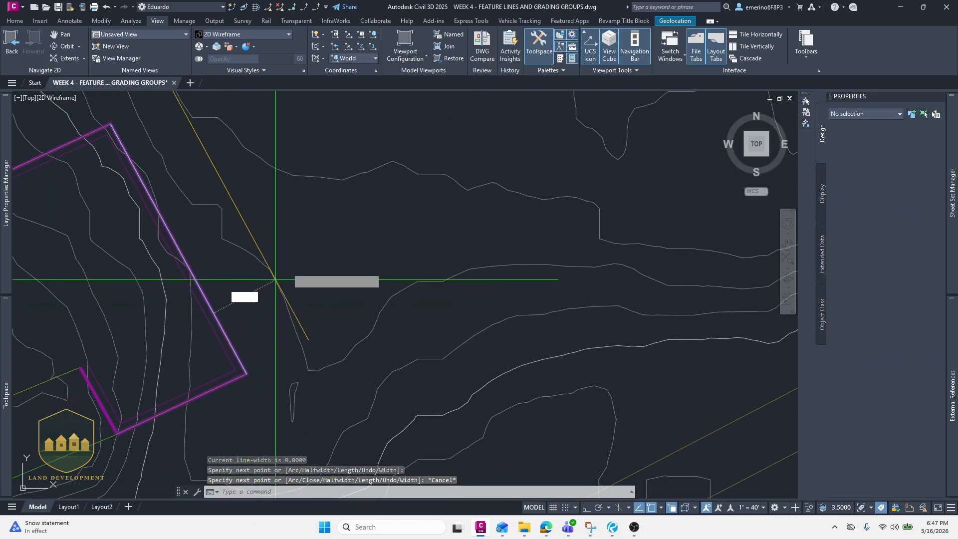
{"action": "key", "text": "Return"}
{"action": "type", "text": "62"}
{"action": "key", "text": "Return"}
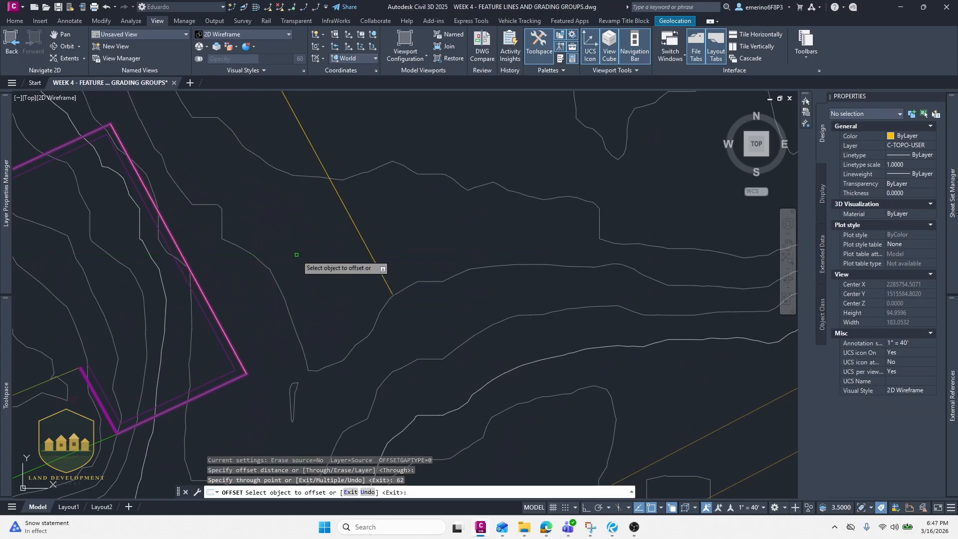
{"action": "scroll", "coordinate": [295, 243], "scroll_direction": "down", "scroll_amount": 4}
{"action": "key", "text": "Escape"}
{"action": "middle_click_drag", "start_coordinate": [280, 194], "coordinate": [313, 249]}
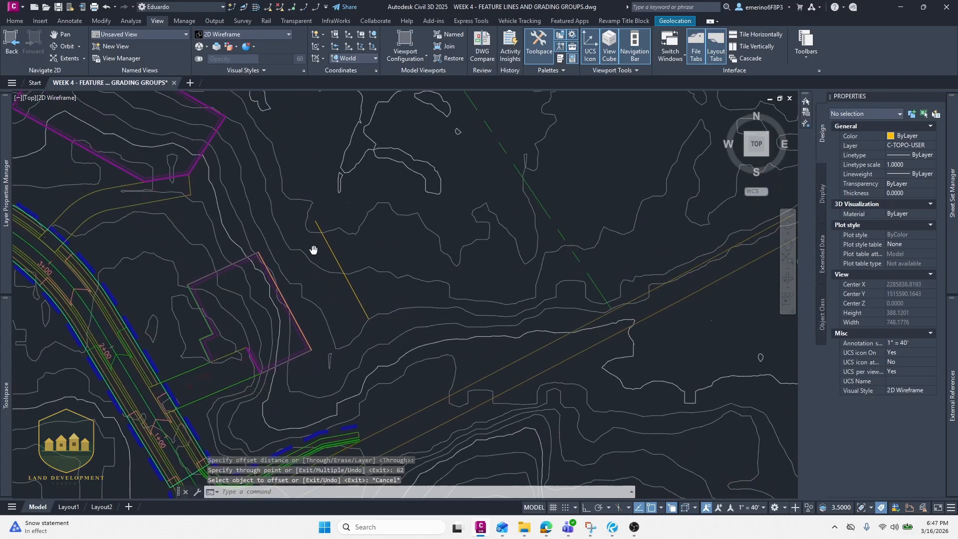
{"action": "key", "text": "Escape"}
- Erase the original polyline along the pad's northeast edge
{"action": "left_click", "coordinate": [267, 270]}
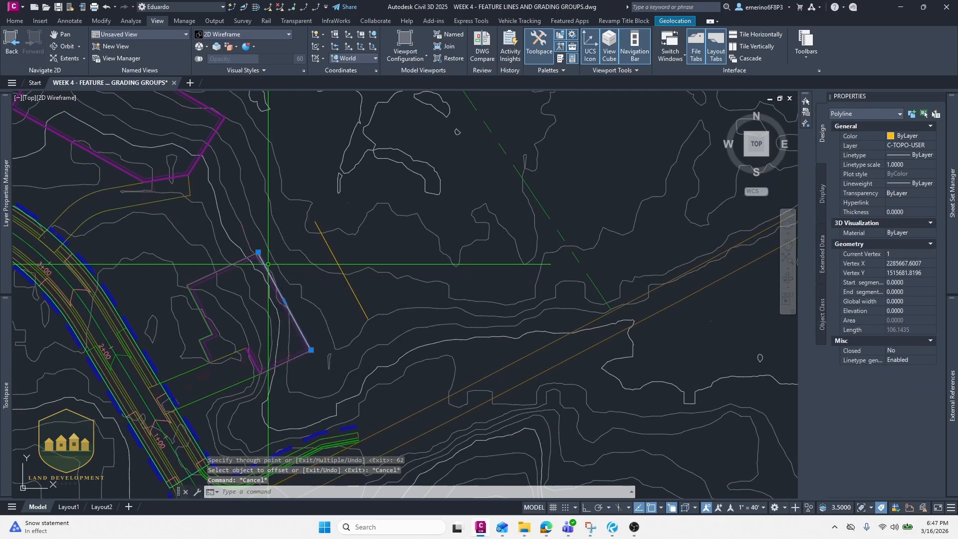
{"action": "type", "text": "e"}
{"action": "key", "text": "Return"}
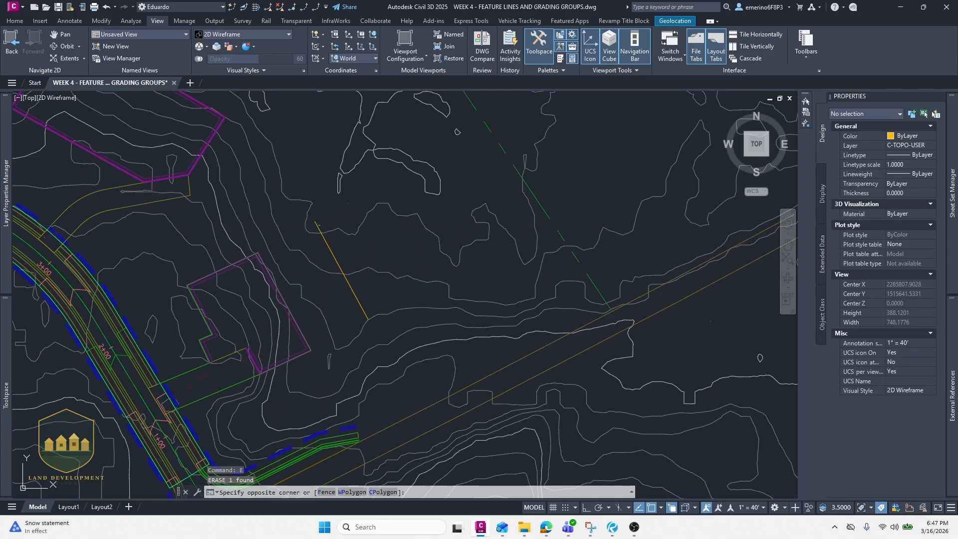
- Reverse the direction of the offset line
{"action": "left_click", "coordinate": [315, 221]}
{"action": "left_click", "coordinate": [326, 238]}
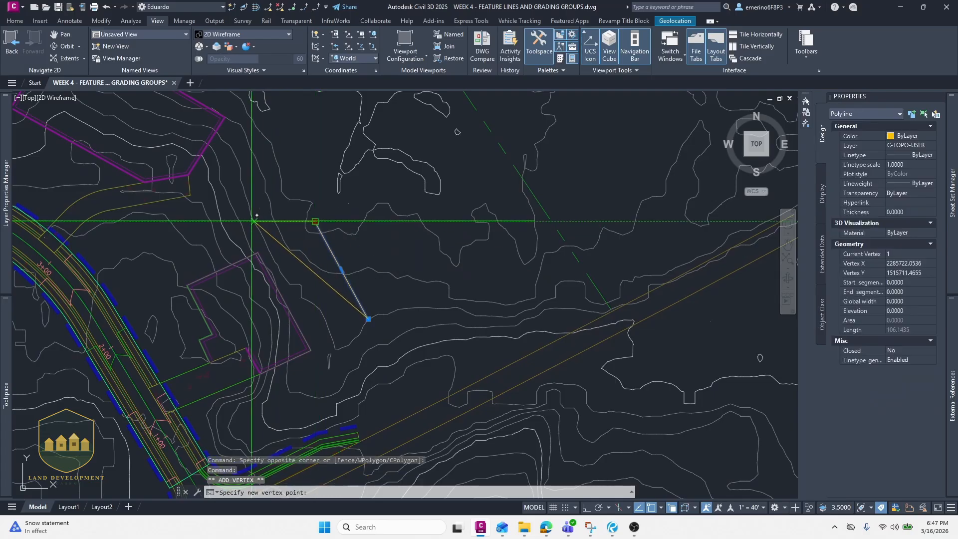
{"action": "key", "text": "Escape"}
{"action": "type", "text": "REVERSE"}
{"action": "key", "text": "Return"}
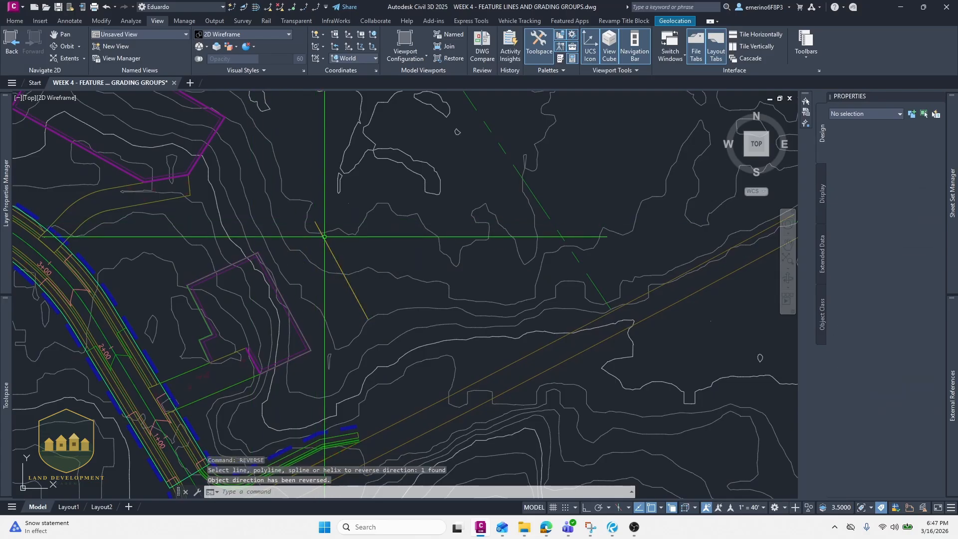
- Extend the offset polyline with a new vertex placed westward, past the pad's north corner
{"action": "left_click", "coordinate": [355, 250]}
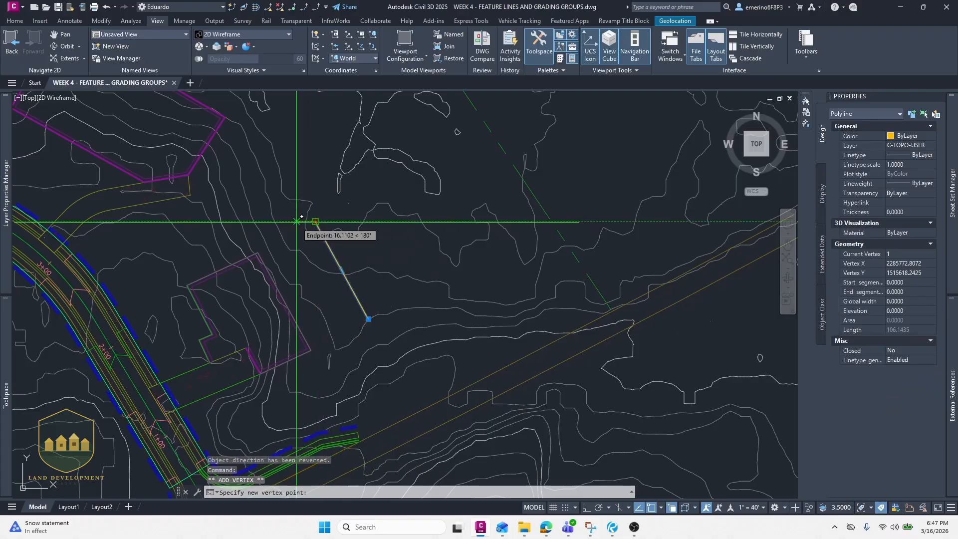
{"action": "scroll", "coordinate": [261, 215], "scroll_direction": "up", "scroll_amount": 4}
{"action": "middle_click_drag", "start_coordinate": [171, 219], "coordinate": [245, 231]}
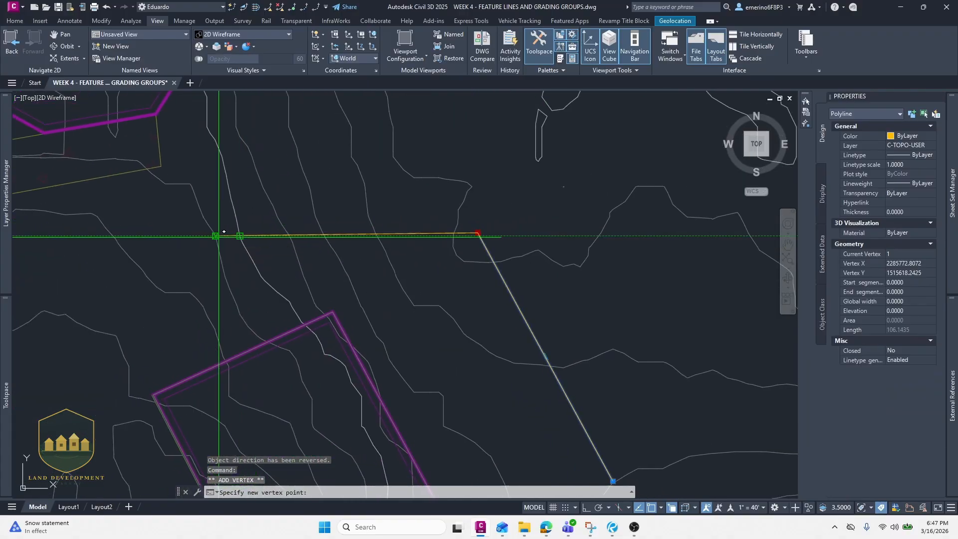
{"action": "left_click", "coordinate": [132, 260]}
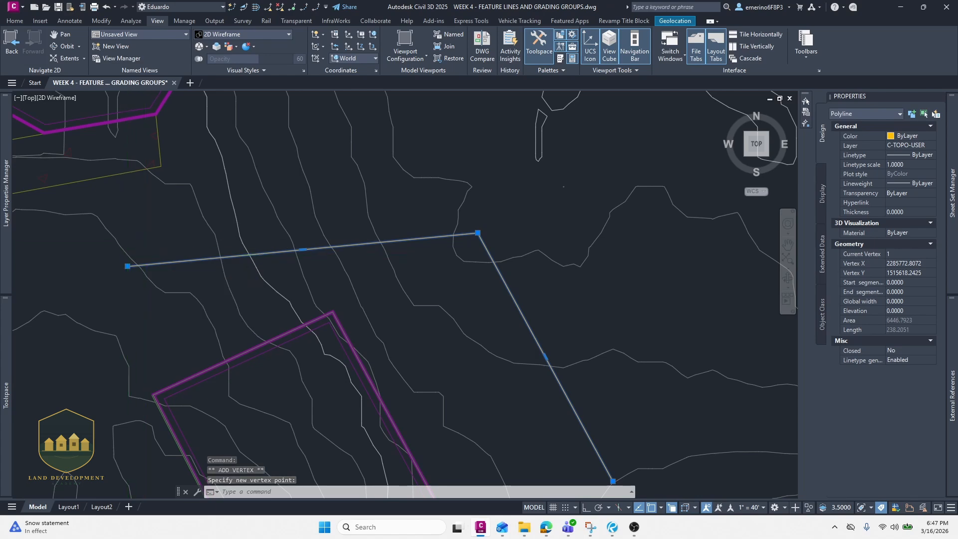
- Examine the extended polyline's position relative to the pad and the road edge
{"action": "scroll", "coordinate": [148, 238], "scroll_direction": "down", "scroll_amount": 6}
{"action": "scroll", "coordinate": [173, 220], "scroll_direction": "up", "scroll_amount": 4}
{"action": "mouse_move", "coordinate": [176, 220]}
{"action": "middle_mouse_down"}
{"action": "mouse_move", "coordinate": [214, 241]}
{"action": "mouse_move", "coordinate": [284, 235]}
{"action": "middle_mouse_up"}
{"action": "scroll", "coordinate": [214, 235], "scroll_direction": "down", "scroll_amount": 4}
{"action": "scroll", "coordinate": [285, 240], "scroll_direction": "down", "scroll_amount": 4}
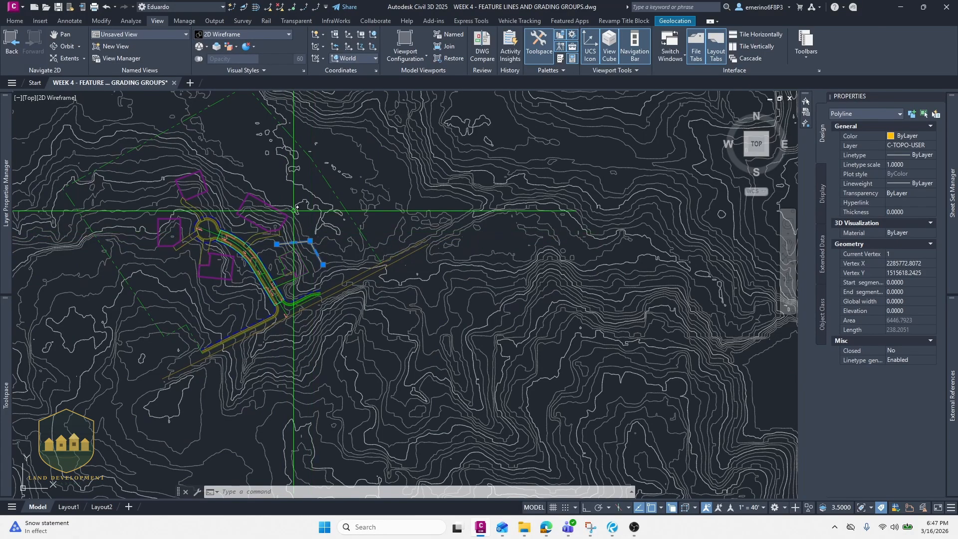
{"action": "scroll", "coordinate": [282, 250], "scroll_direction": "up", "scroll_amount": 8}
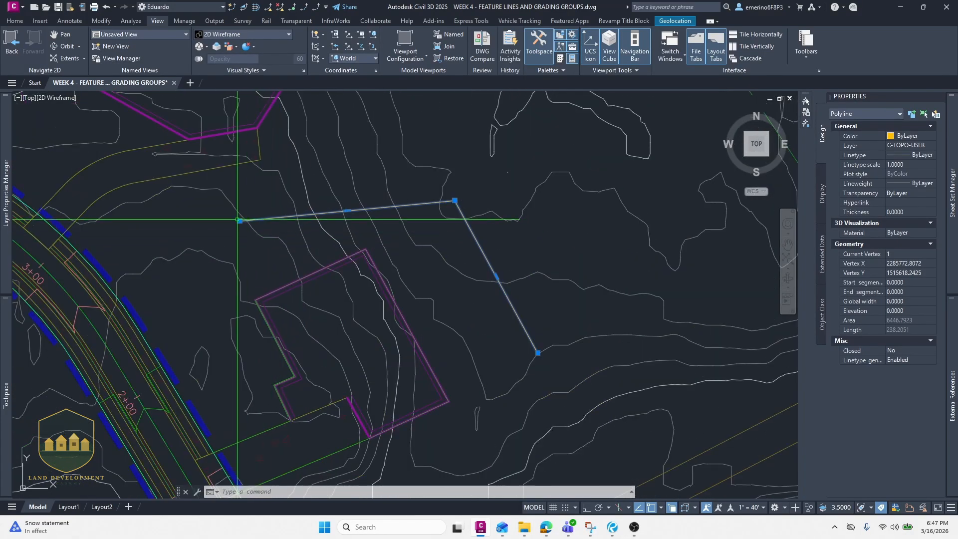
{"action": "scroll", "coordinate": [451, 243], "scroll_direction": "down", "scroll_amount": 5}
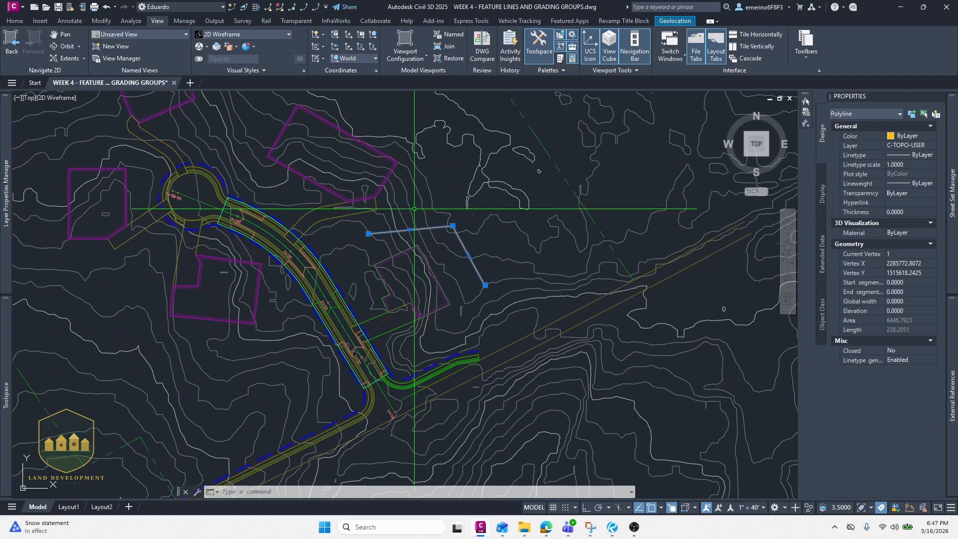
{"action": "middle_click_drag", "start_coordinate": [228, 260], "coordinate": [204, 313]}
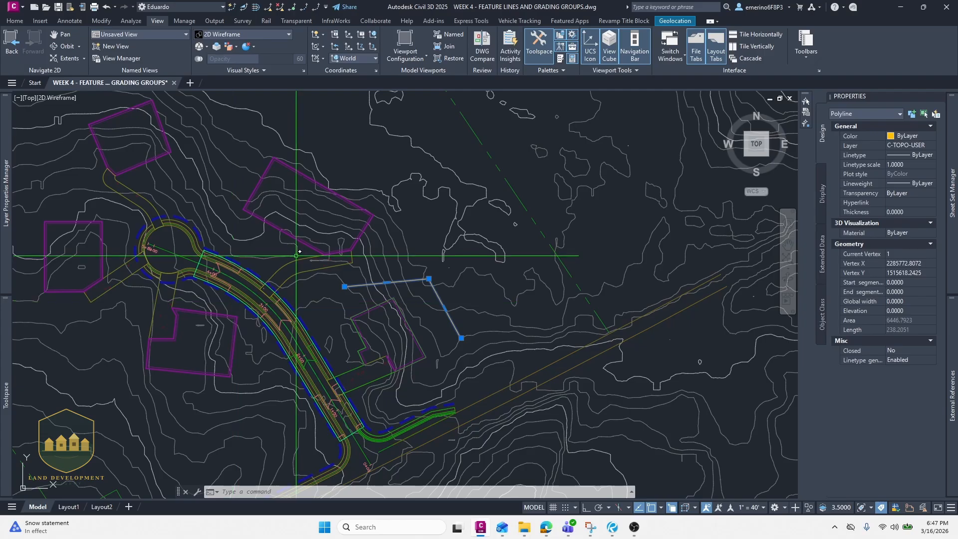
{"action": "middle_click_drag", "start_coordinate": [347, 243], "coordinate": [368, 272]}
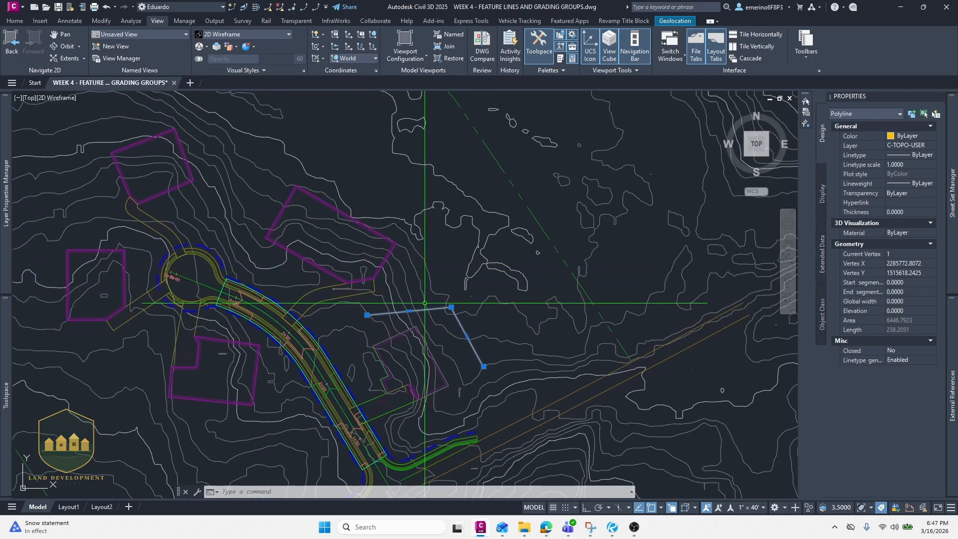
{"action": "middle_click_drag", "start_coordinate": [436, 300], "coordinate": [433, 304]}
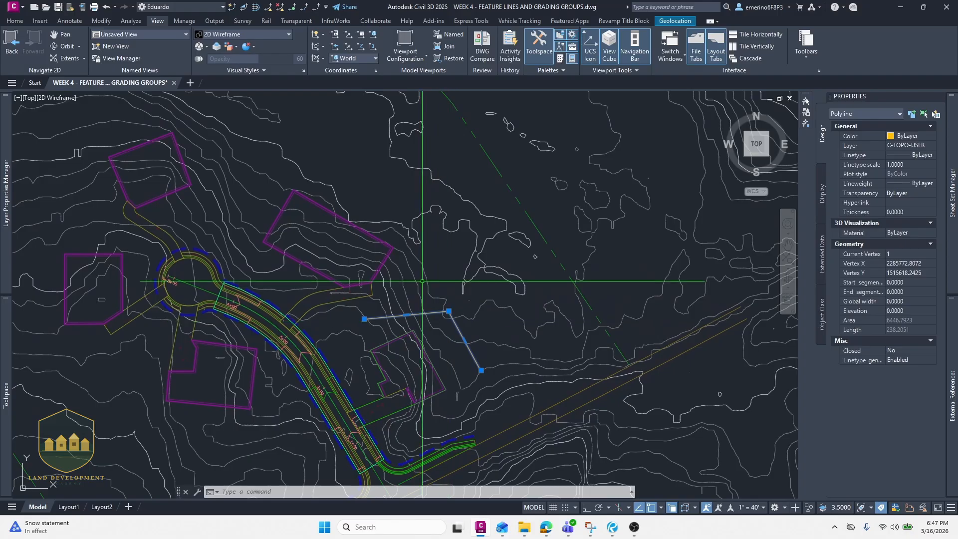
{"action": "middle_click_drag", "start_coordinate": [296, 161], "coordinate": [358, 190]}
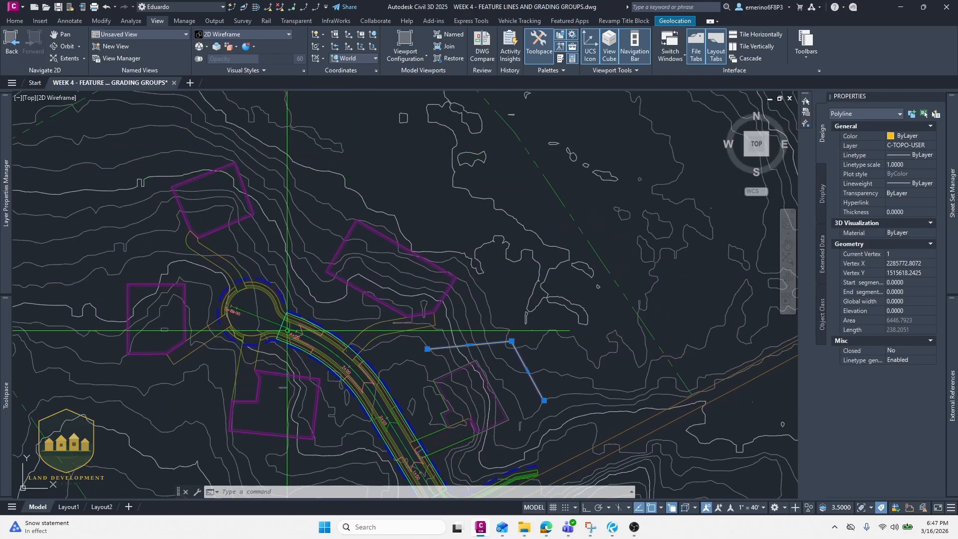
{"action": "middle_click_drag", "start_coordinate": [278, 331], "coordinate": [200, 237]}
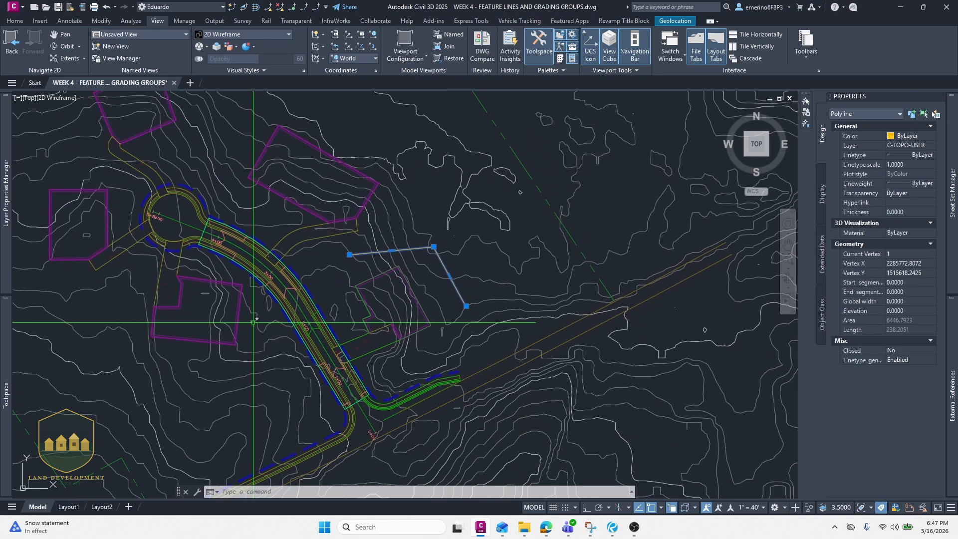
{"action": "mouse_move", "coordinate": [257, 318]}
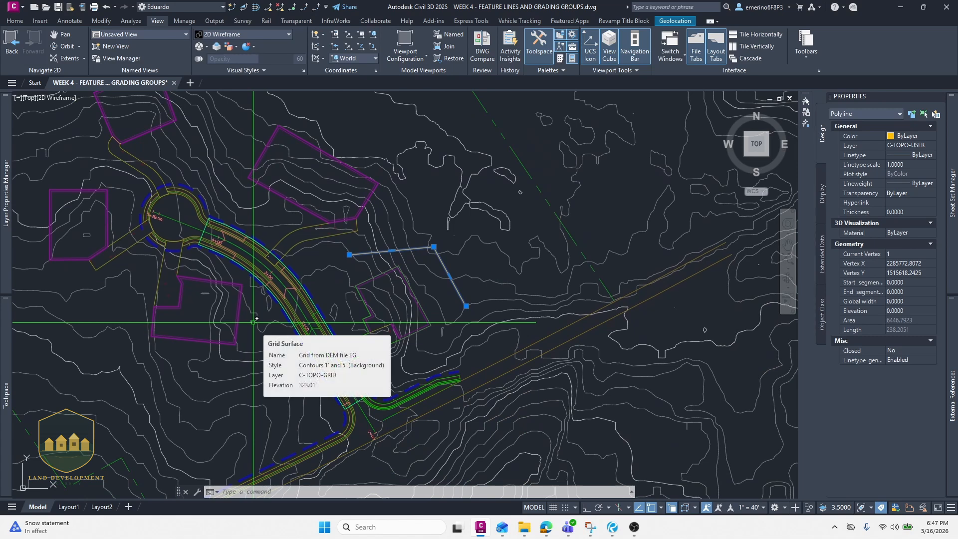
{"action": "scroll", "coordinate": [394, 215], "scroll_direction": "up", "scroll_amount": 4}
{"action": "scroll", "coordinate": [316, 245], "scroll_direction": "down", "scroll_amount": 4}
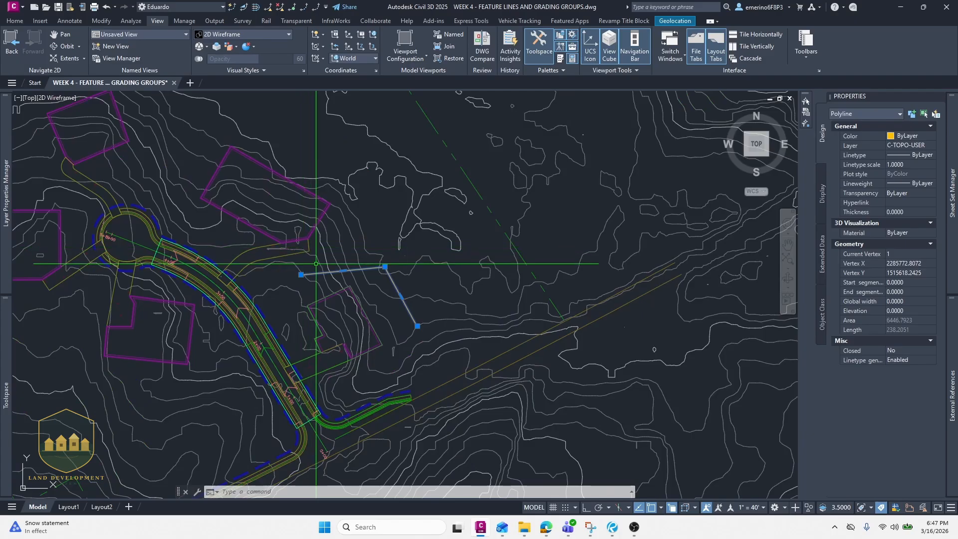
{"action": "scroll", "coordinate": [312, 275], "scroll_direction": "down", "scroll_amount": 2}
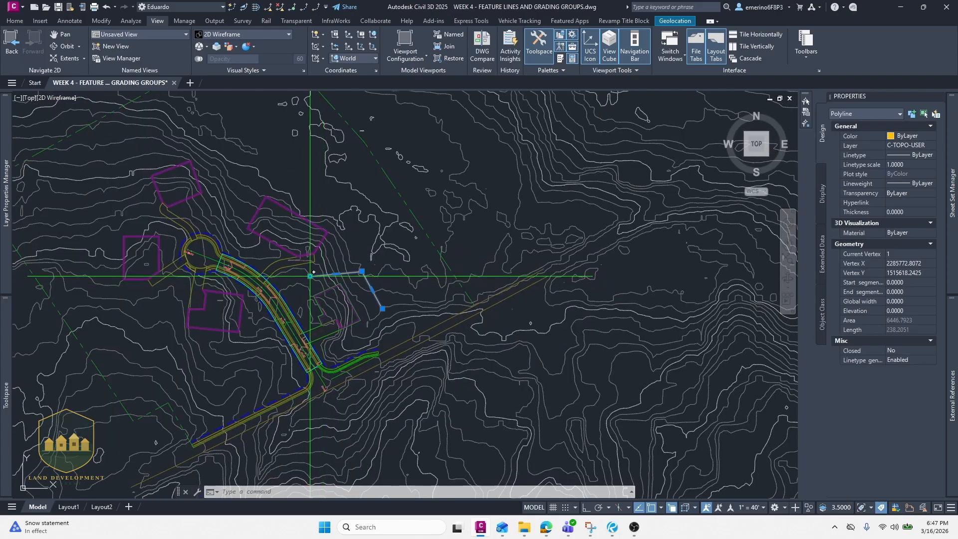
{"action": "middle_click_drag", "start_coordinate": [314, 287], "coordinate": [275, 208]}
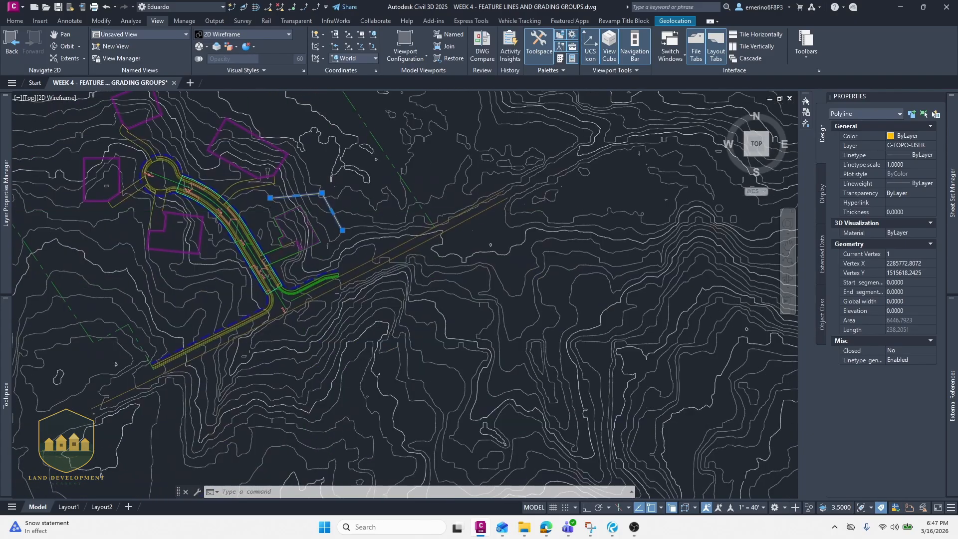
{"action": "scroll", "coordinate": [306, 210], "scroll_direction": "up", "scroll_amount": 4}
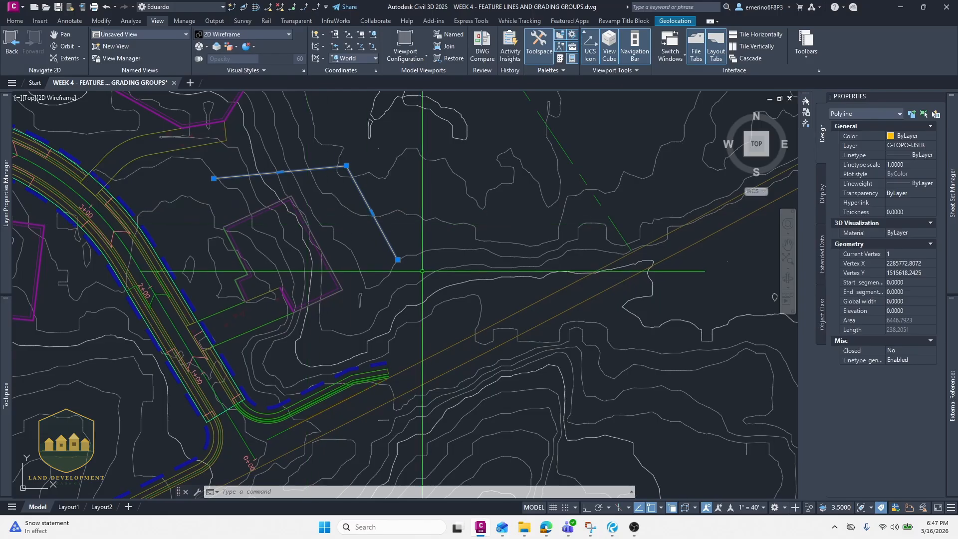
{"action": "middle_click_drag", "start_coordinate": [423, 271], "coordinate": [373, 235]}
{"action": "scroll", "coordinate": [361, 235], "scroll_direction": "up", "scroll_amount": 2}
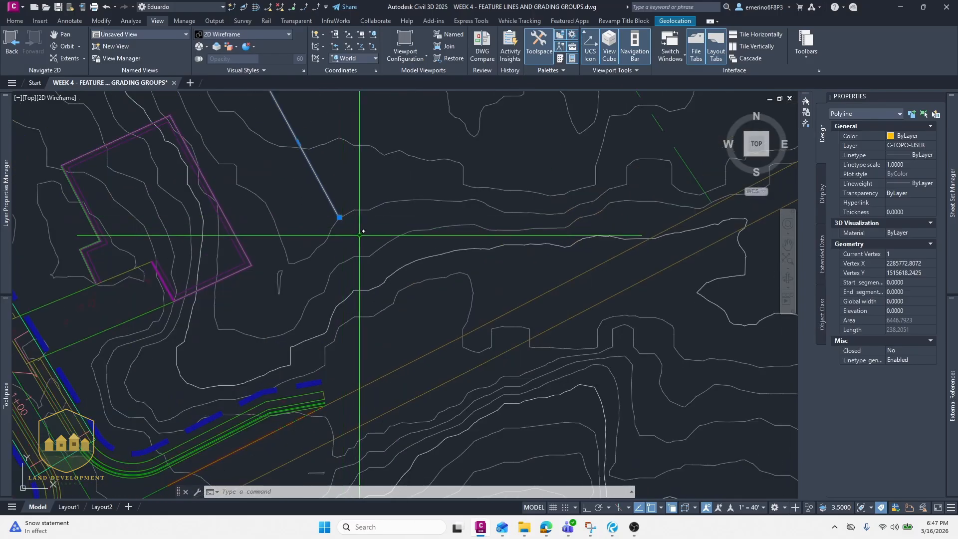
- Reverse the direction of the extended polyline
{"action": "type", "text": "REVERSE"}
{"action": "key", "text": "Return"}
{"action": "left_click", "coordinate": [337, 214]}
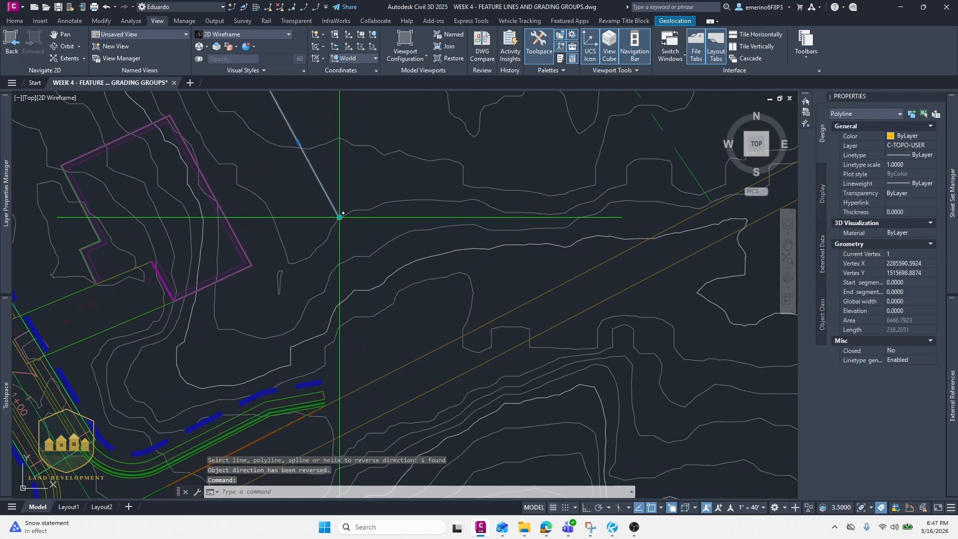
- Add a vertex extending the polyline's southern end further south toward the road
{"action": "mouse_move", "coordinate": [339, 218]}
{"action": "left_click", "coordinate": [363, 247]}
{"action": "scroll", "coordinate": [353, 321], "scroll_direction": "up", "scroll_amount": 3}
{"action": "left_click", "coordinate": [353, 331]}
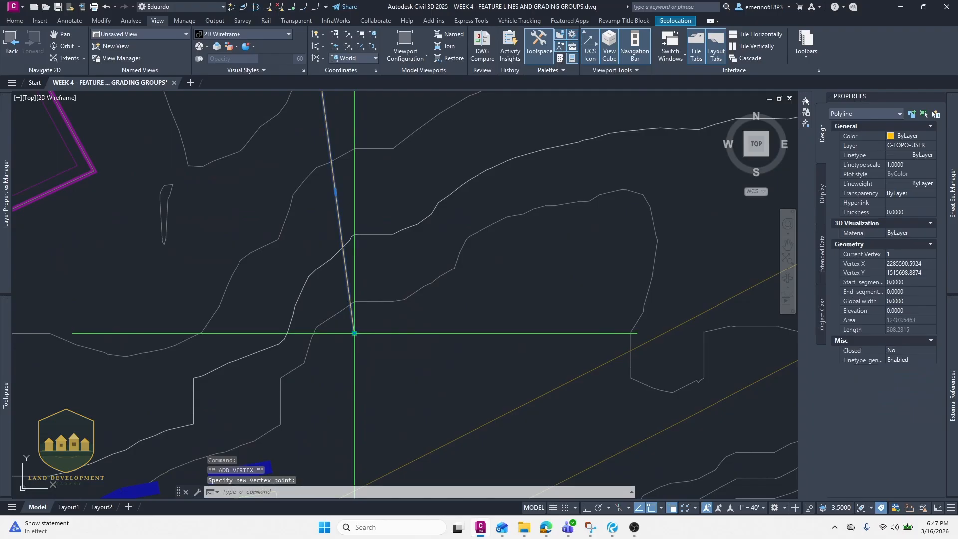
- Convert the polyline into a feature line in Site 1, erasing the existing entity
{"action": "scroll", "coordinate": [350, 245], "scroll_direction": "down", "scroll_amount": 2}
{"action": "scroll", "coordinate": [350, 245], "scroll_direction": "down", "scroll_amount": 4}
{"action": "middle_click_drag", "start_coordinate": [339, 222], "coordinate": [338, 257]}
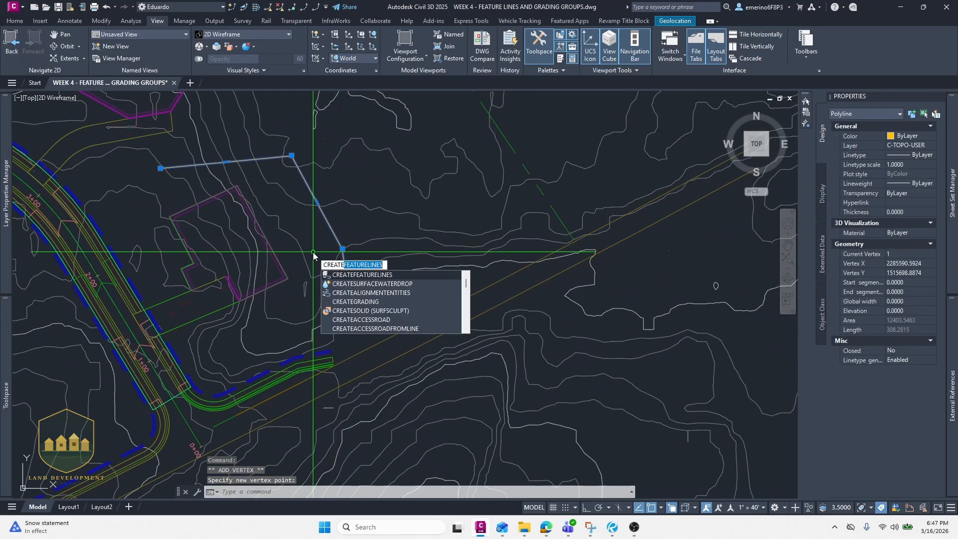
{"action": "key", "text": "Return"}
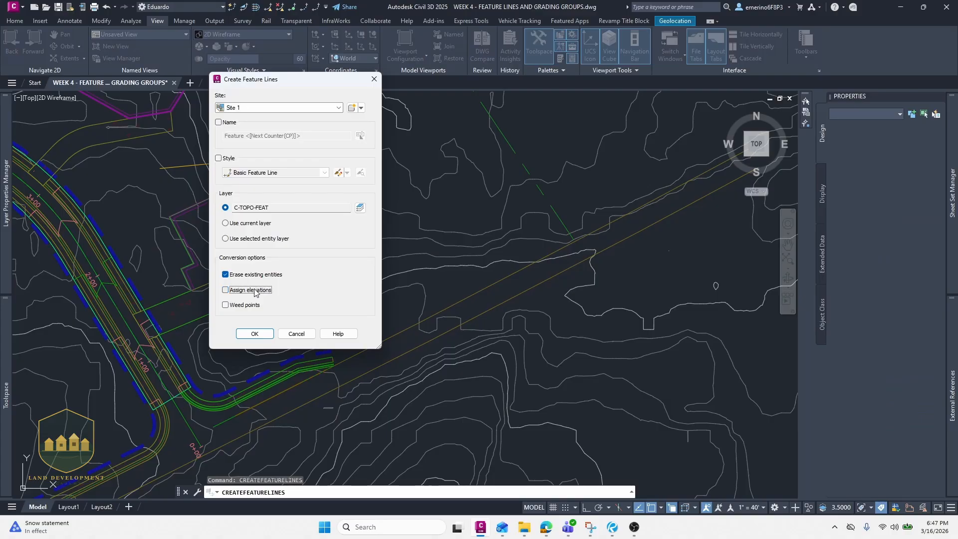
{"action": "left_click", "coordinate": [256, 334]}
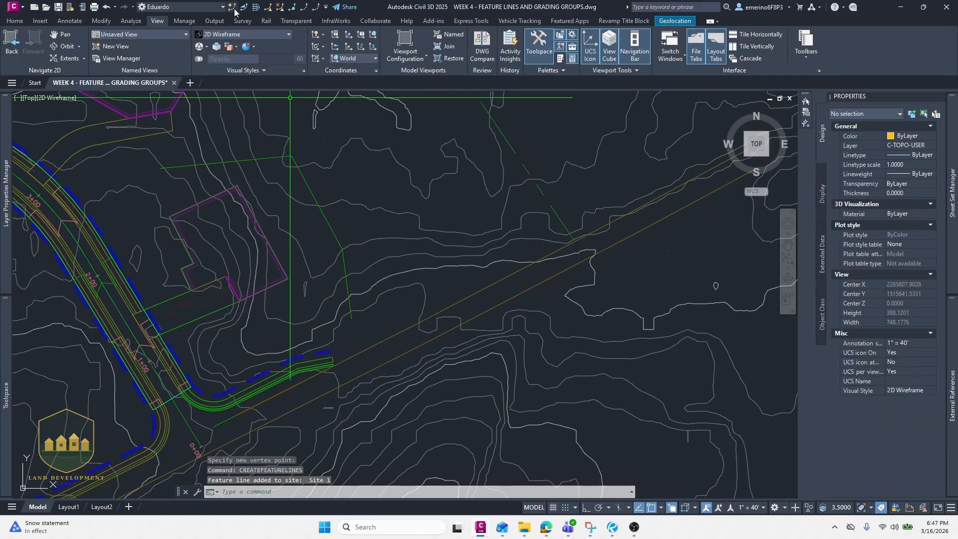
- Insert an elevation point of 323.5 on the feature line's segment north of the pad
{"action": "scroll", "coordinate": [230, 166], "scroll_direction": "up", "scroll_amount": 4}
{"action": "middle_click_drag", "start_coordinate": [231, 164], "coordinate": [251, 193]}
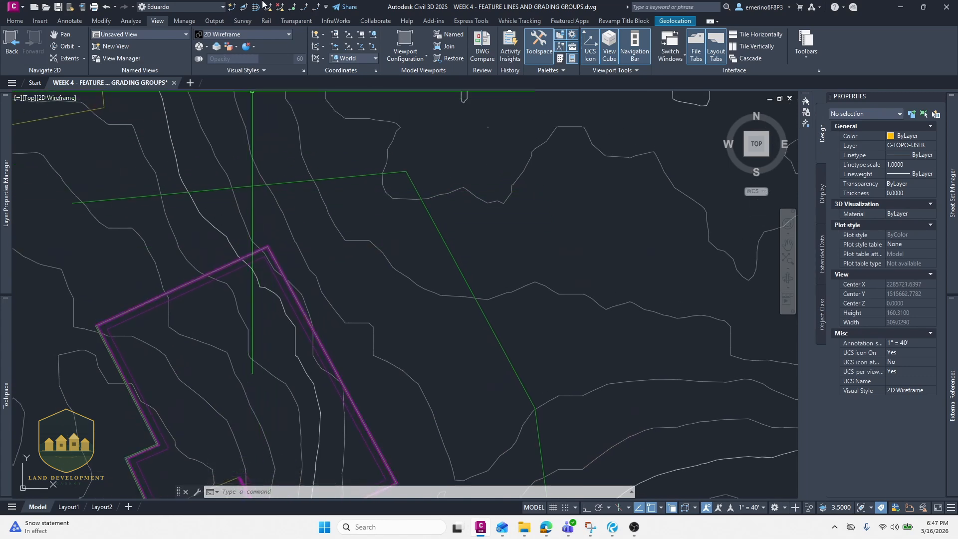
{"action": "left_click", "coordinate": [293, 8]}
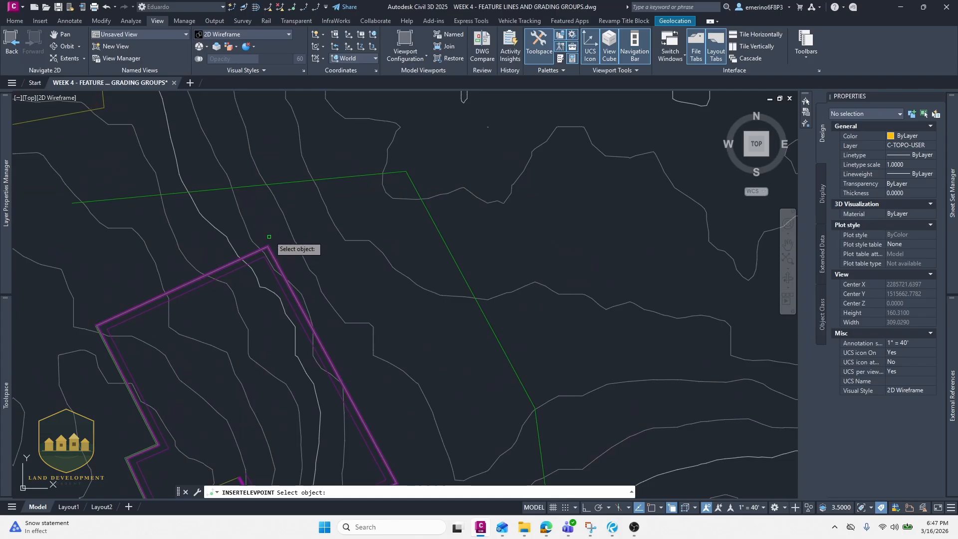
{"action": "left_click", "coordinate": [255, 187]}
{"action": "left_click", "coordinate": [262, 184]}
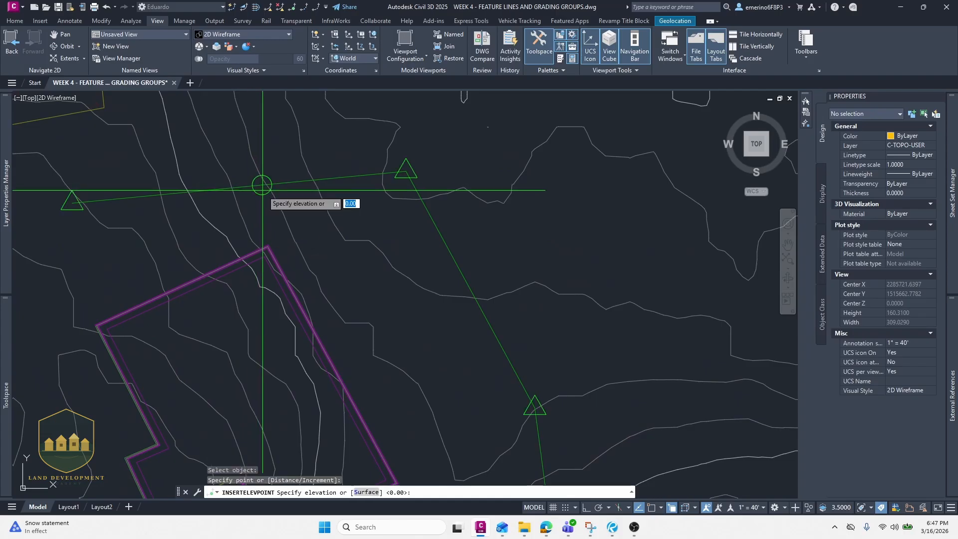
{"action": "type", "text": "323.5"}
{"action": "key", "text": "Return"}
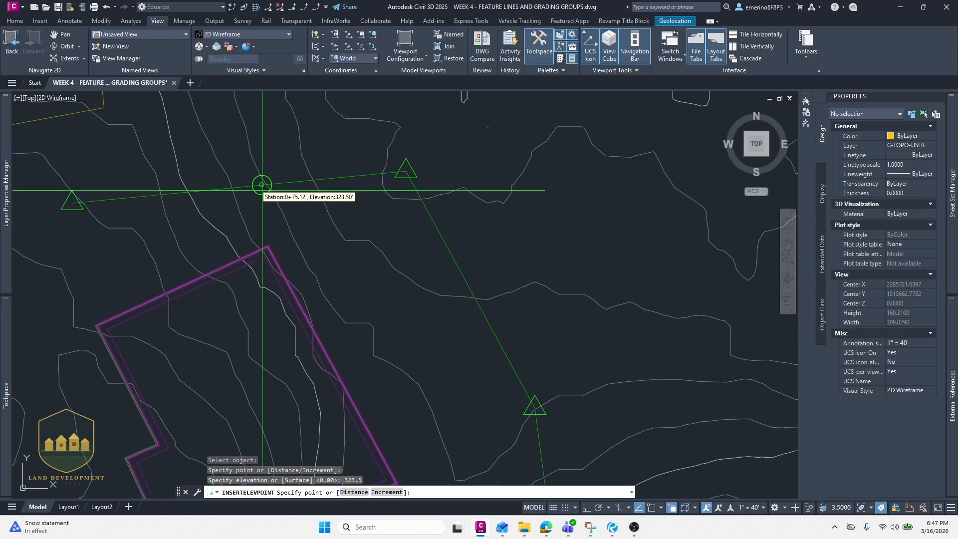
{"action": "scroll", "coordinate": [390, 196], "scroll_direction": "down", "scroll_amount": 5}
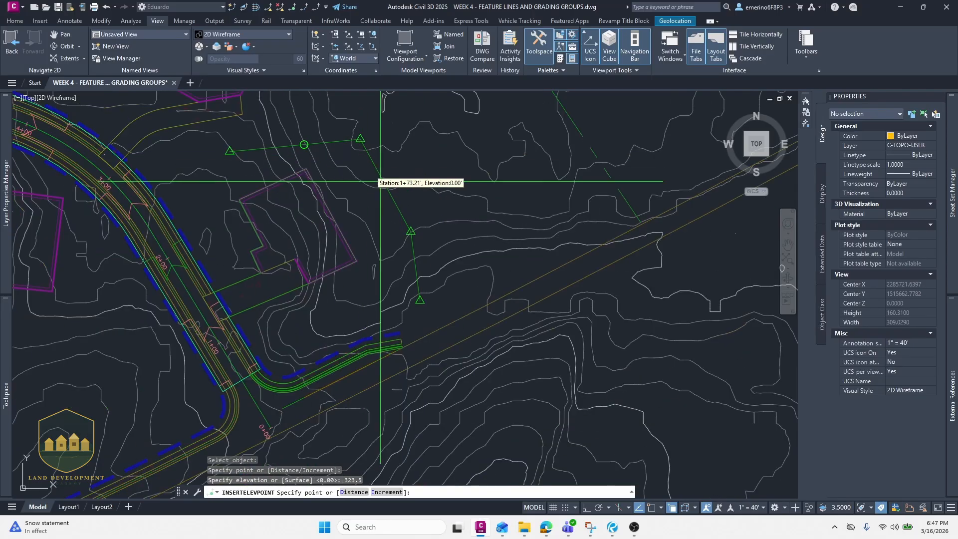
{"action": "middle_click_drag", "start_coordinate": [428, 225], "coordinate": [416, 200]}
{"action": "scroll", "coordinate": [389, 229], "scroll_direction": "up", "scroll_amount": 5}
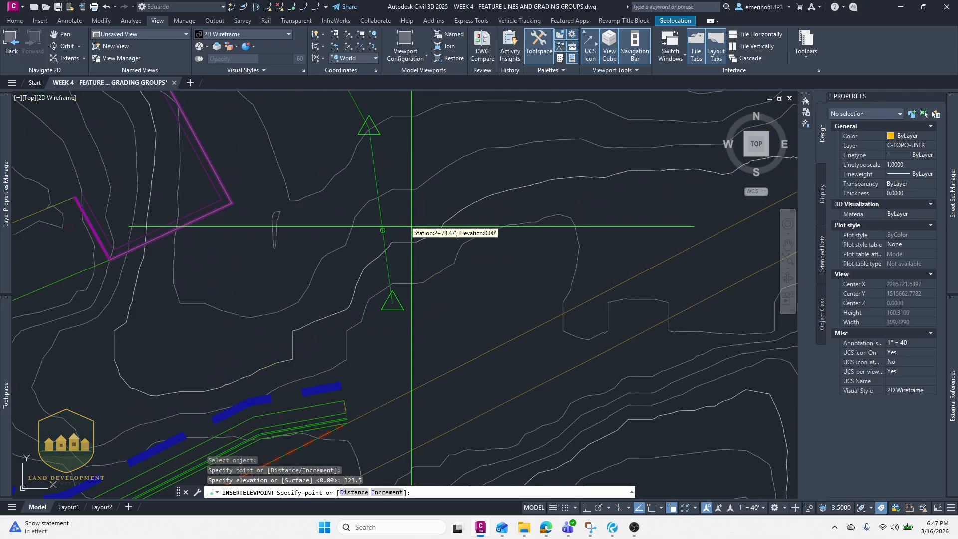
{"action": "middle_click_drag", "start_coordinate": [133, 188], "coordinate": [172, 249]}
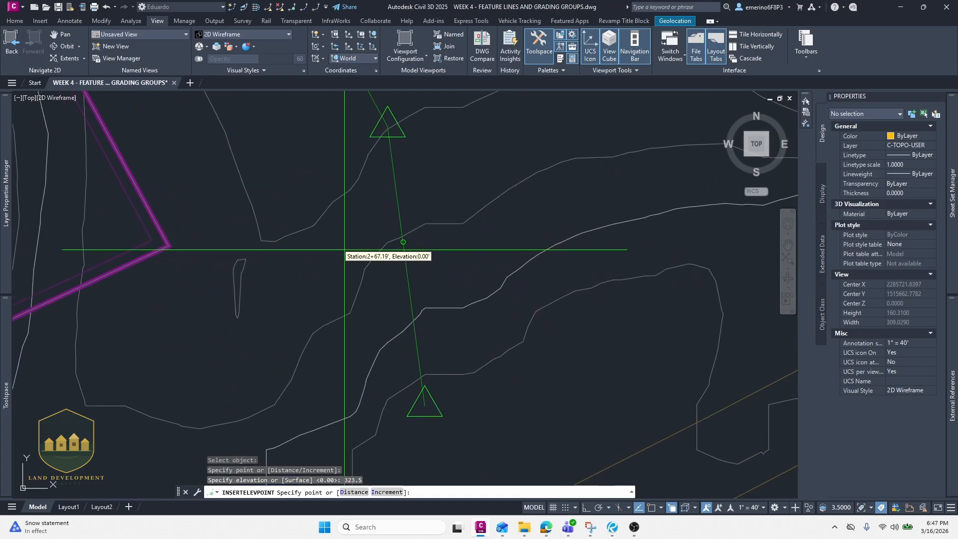
{"action": "scroll", "coordinate": [336, 253], "scroll_direction": "down", "scroll_amount": 2}
{"action": "key", "text": "Escape"}
{"action": "scroll", "coordinate": [344, 246], "scroll_direction": "down", "scroll_amount": 2}
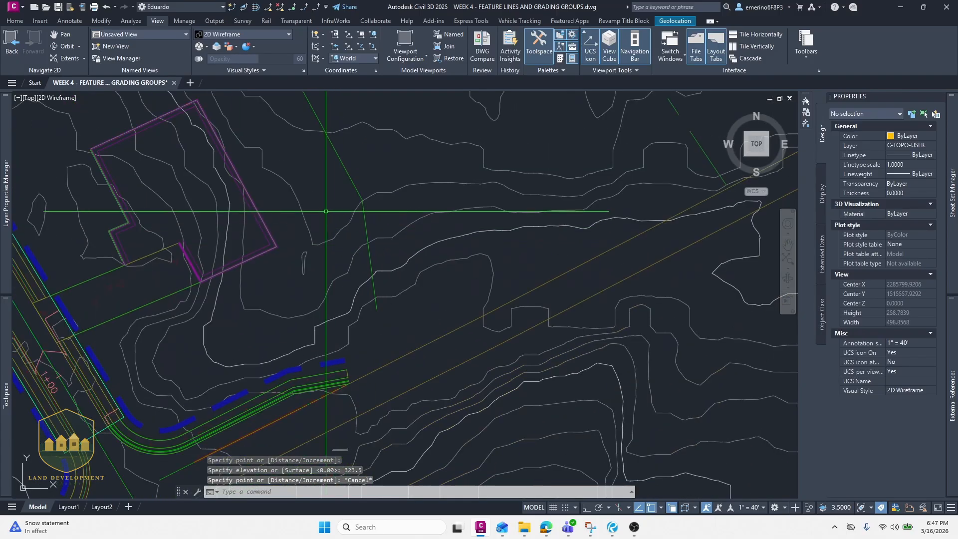
- Quick-edit the feature line's elevations, setting its western end vertex to 323.5
{"action": "middle_click_drag", "start_coordinate": [309, 269], "coordinate": [307, 323]}
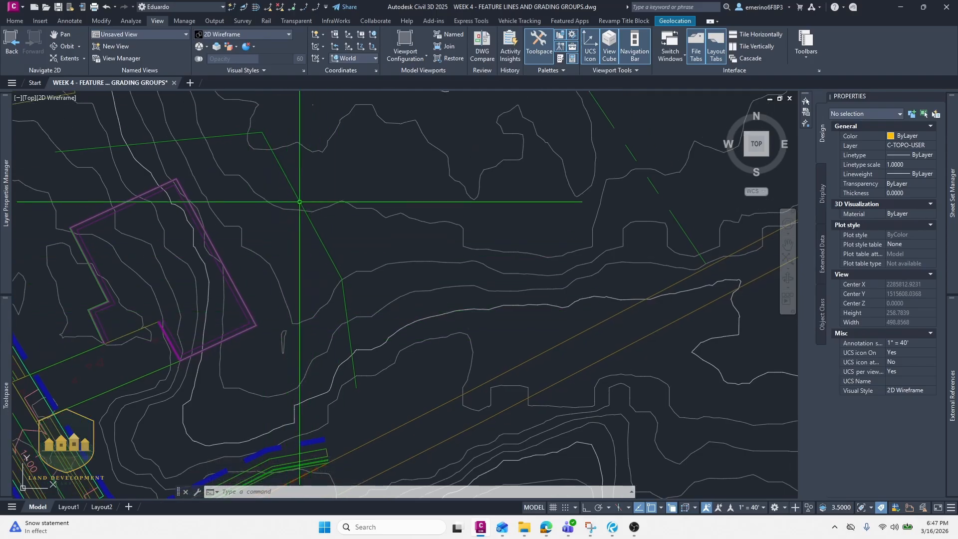
{"action": "key", "text": "Escape"}
{"action": "left_click", "coordinate": [316, 229]}
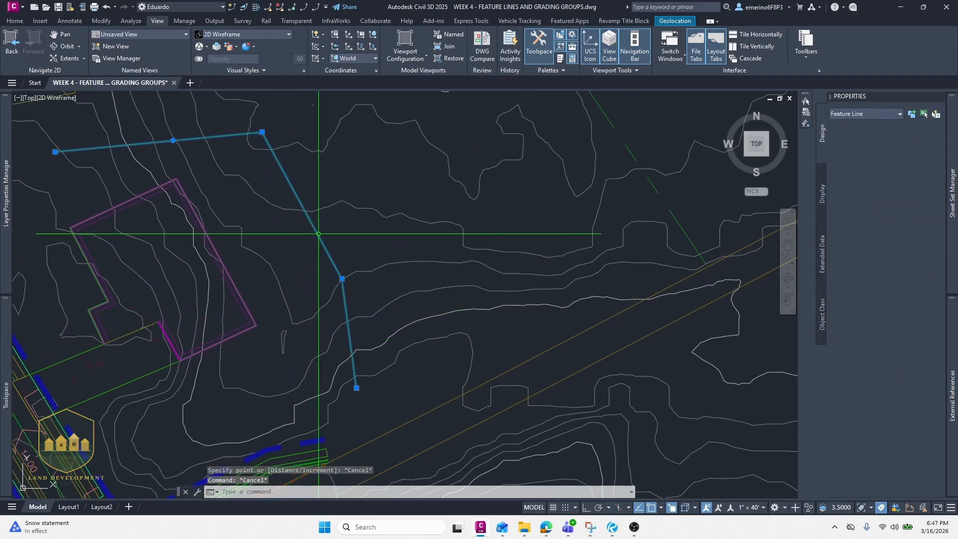
{"action": "left_click", "coordinate": [233, 8]}
{"action": "mouse_move", "coordinate": [109, 149]}
{"action": "middle_mouse_down"}
{"action": "mouse_move", "coordinate": [207, 156]}
{"action": "mouse_move", "coordinate": [193, 158]}
{"action": "middle_mouse_up"}
{"action": "left_click", "coordinate": [131, 171]}
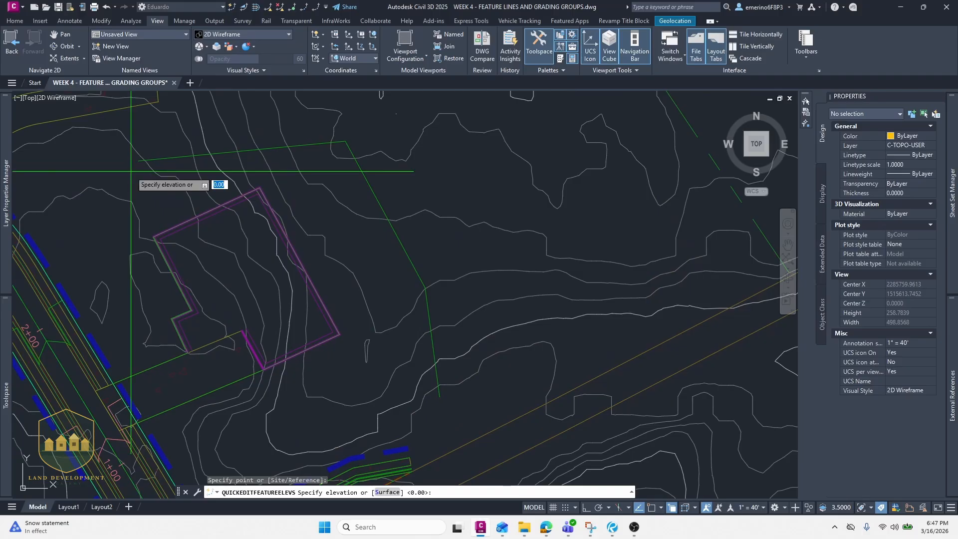
{"action": "type", "text": "323.5"}
{"action": "key", "text": "Return"}
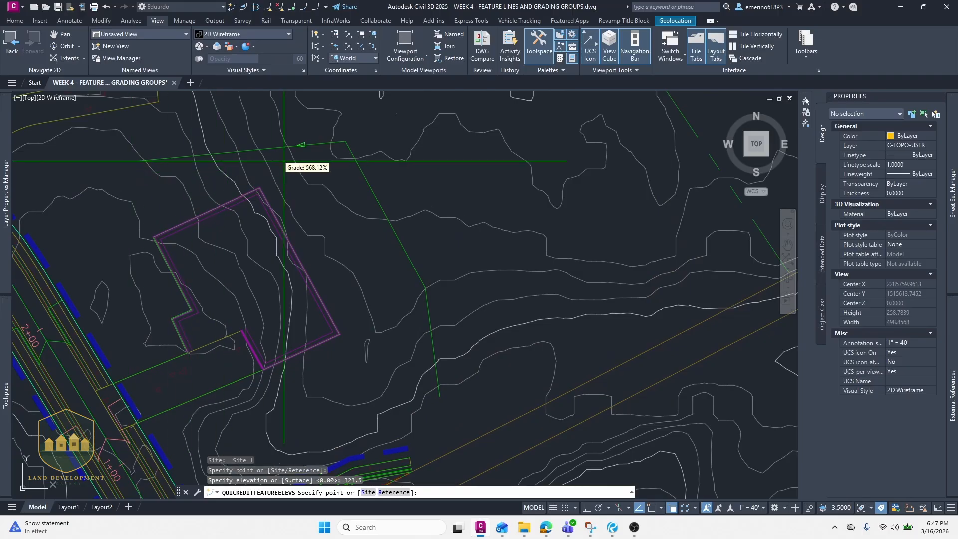
- Set the feature line's northeastern bend vertex to elevation 320.5
{"action": "left_click", "coordinate": [346, 143]}
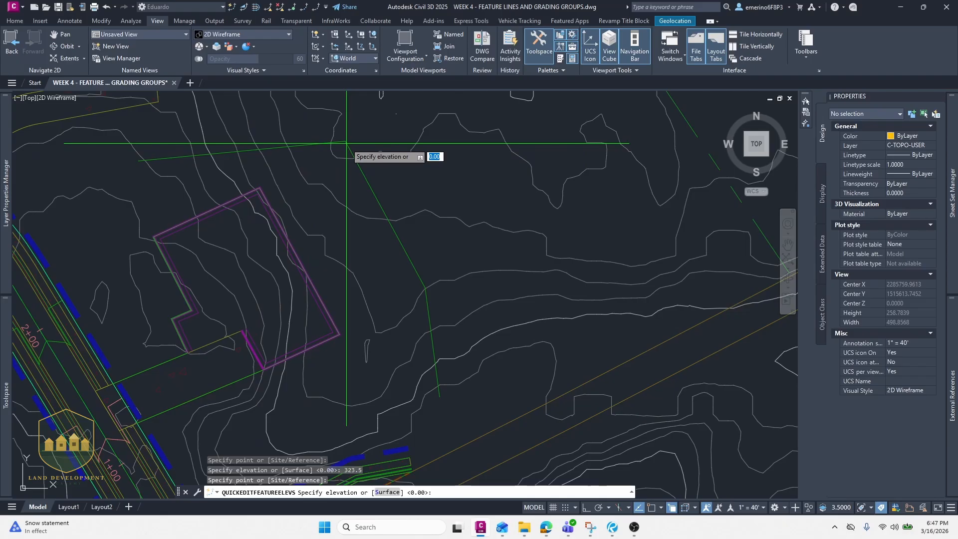
{"action": "scroll", "coordinate": [299, 180], "scroll_direction": "down", "scroll_amount": 2}
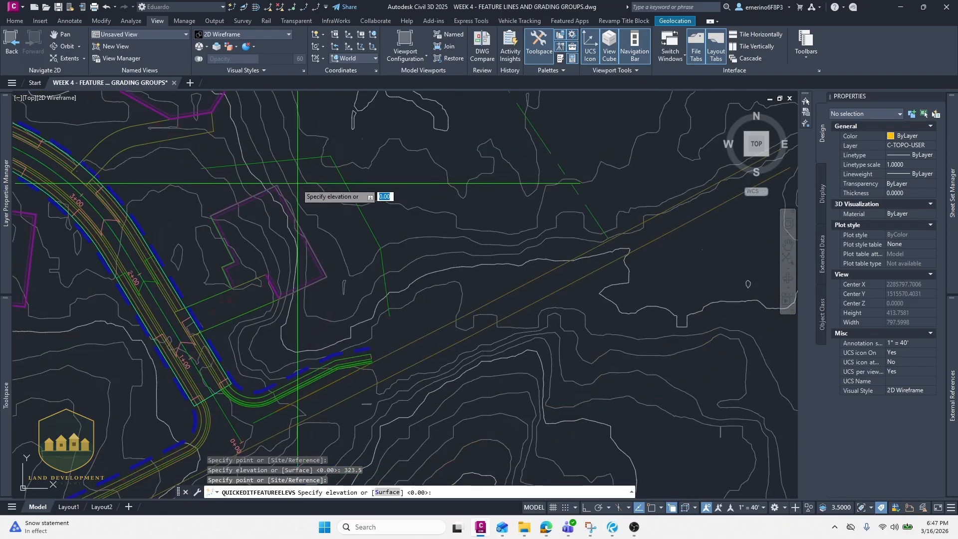
{"action": "scroll", "coordinate": [289, 176], "scroll_direction": "up", "scroll_amount": 4}
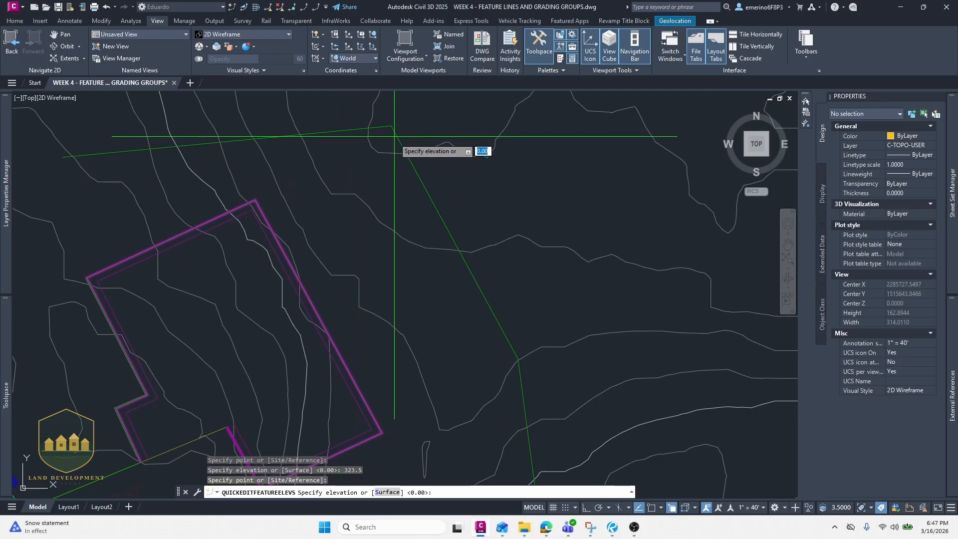
{"action": "middle_click_drag", "start_coordinate": [397, 145], "coordinate": [378, 198]}
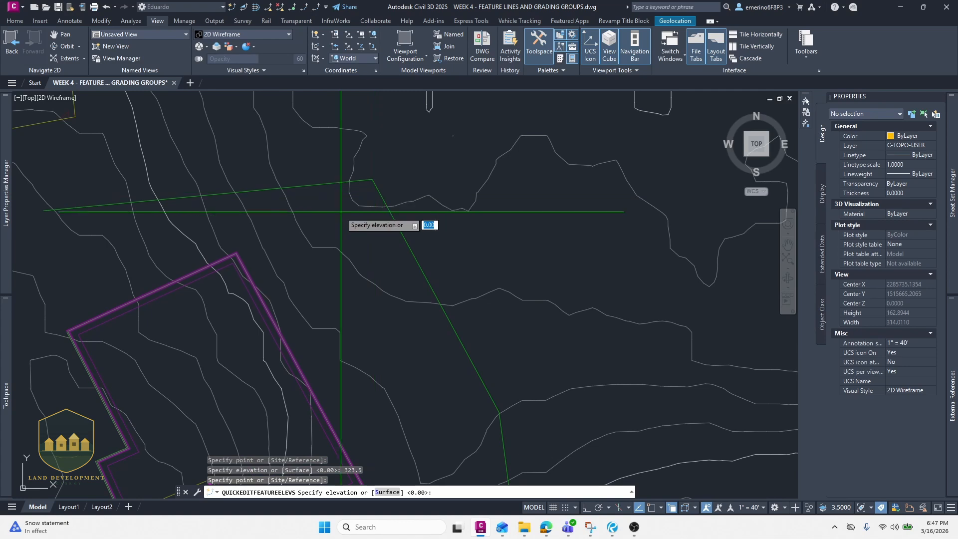
{"action": "type", "text": "320.5"}
{"action": "key", "text": "Return"}
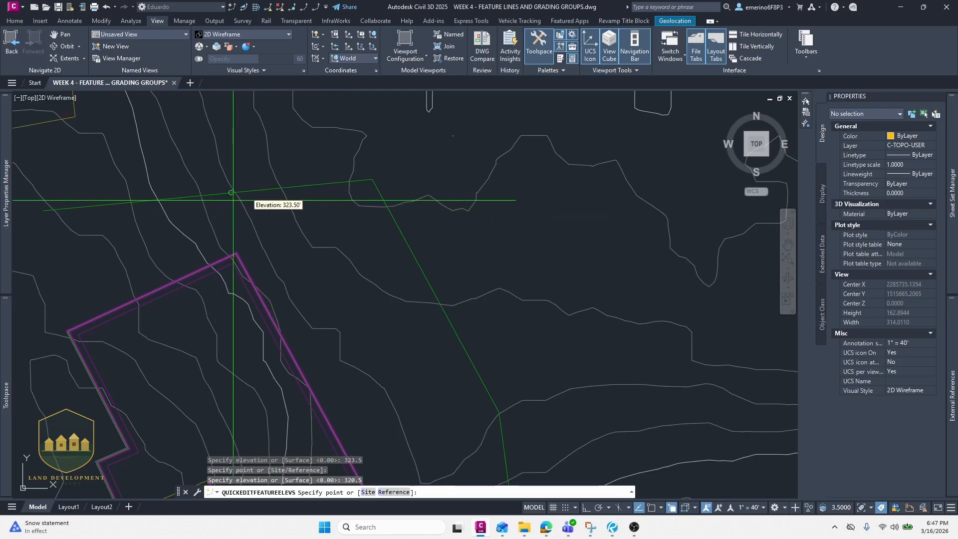
- Set a 0% grade on the feature line's southern leg at a picked point
{"action": "scroll", "coordinate": [286, 196], "scroll_direction": "down", "scroll_amount": 3}
{"action": "middle_click_drag", "start_coordinate": [357, 216], "coordinate": [332, 171]}
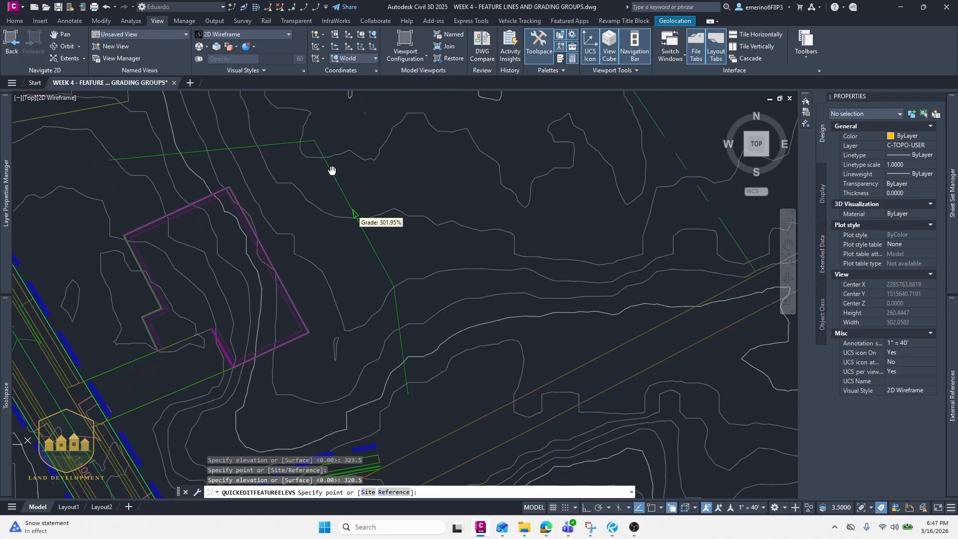
{"action": "left_click", "coordinate": [375, 257]}
{"action": "type", "text": "0"}
{"action": "key", "text": "Return"}
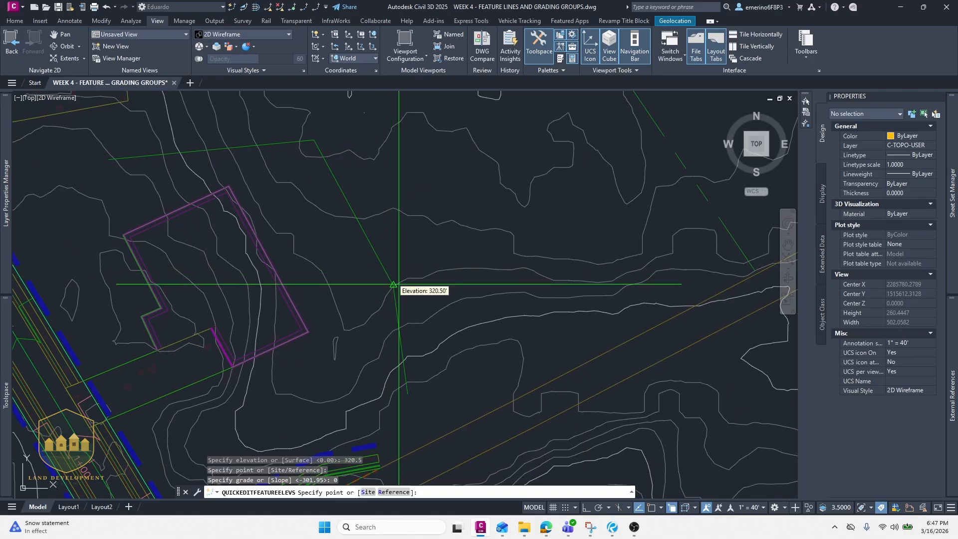
- Set the feature line's southern end vertex to elevation 322 and end the elevation editing
{"action": "middle_click_drag", "start_coordinate": [405, 335], "coordinate": [400, 239]}
{"action": "scroll", "coordinate": [400, 240], "scroll_direction": "down", "scroll_amount": 3}
{"action": "scroll", "coordinate": [408, 283], "scroll_direction": "up", "scroll_amount": 10}
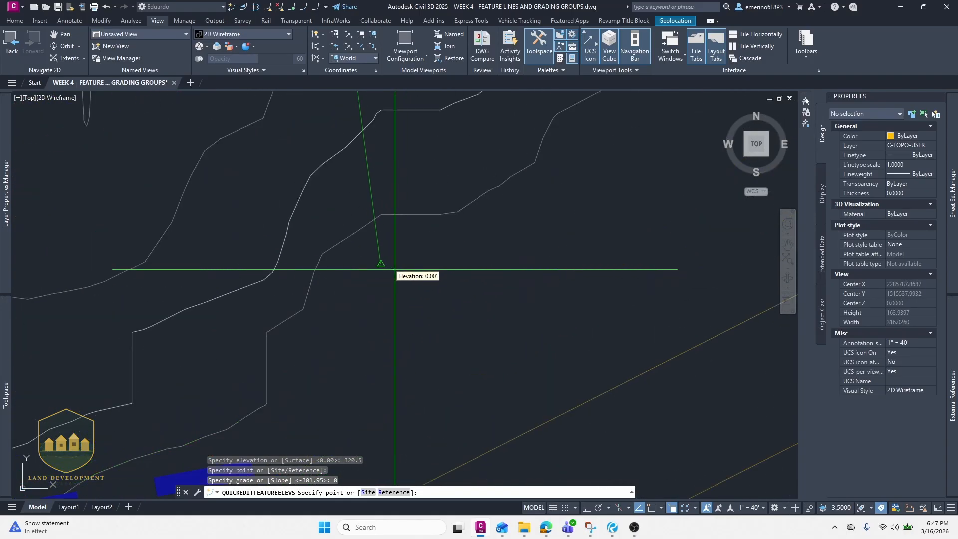
{"action": "left_click", "coordinate": [394, 267]}
{"action": "type", "text": "32"}
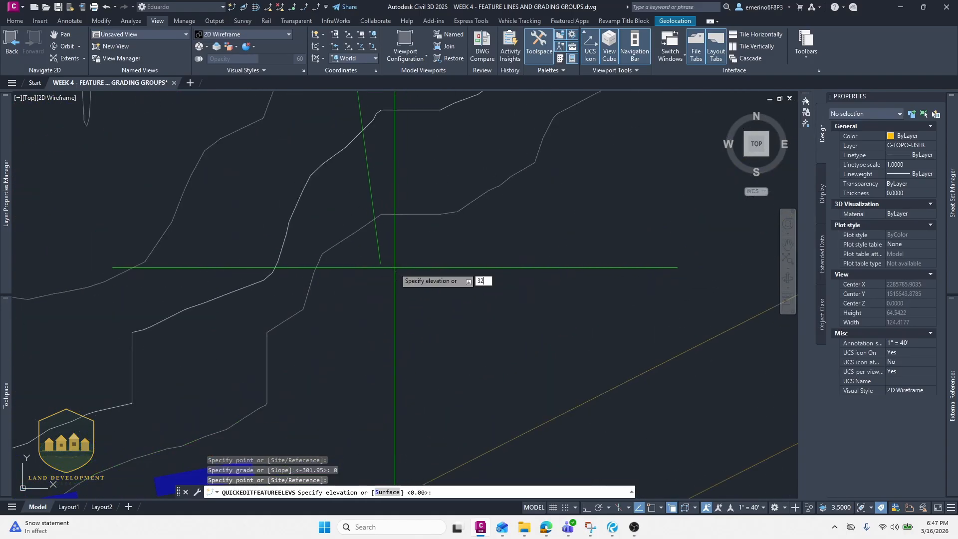
{"action": "type", "text": "2"}
{"action": "key", "text": "Return"}
{"action": "scroll", "coordinate": [395, 267], "scroll_direction": "down", "scroll_amount": 7}
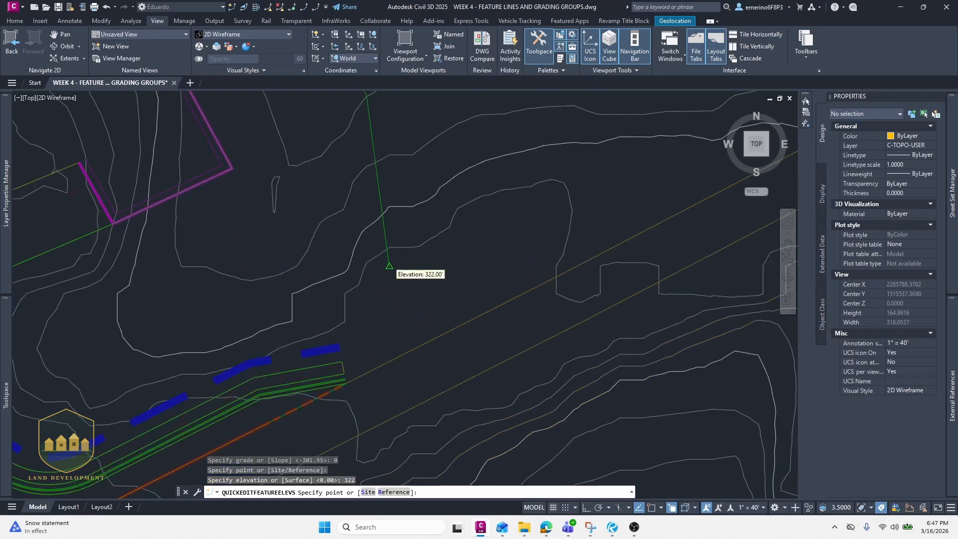
{"action": "key", "text": "Return"}
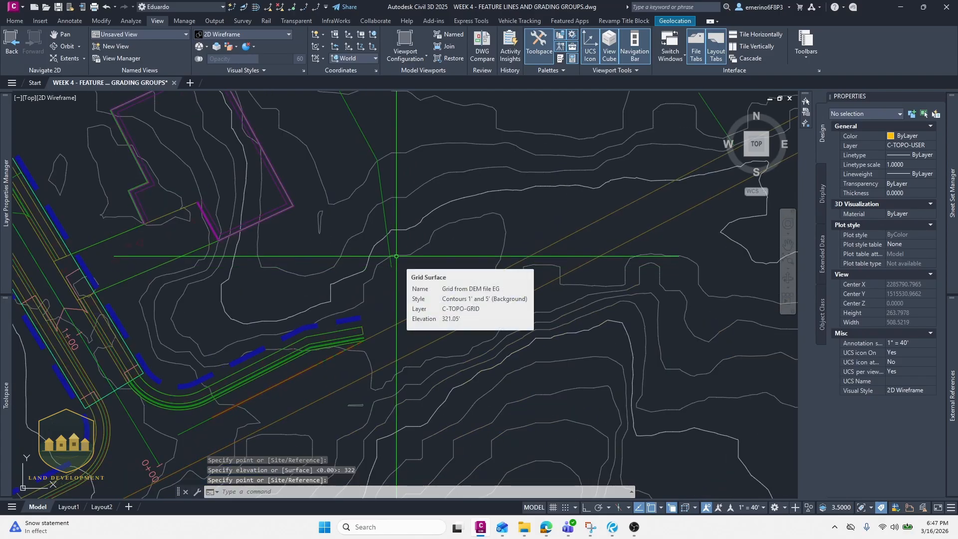
- Restart quick elevation editing and set the southern end vertex to elevation 321.75
{"action": "scroll", "coordinate": [396, 257], "scroll_direction": "up", "scroll_amount": 5}
{"action": "scroll", "coordinate": [394, 259], "scroll_direction": "down", "scroll_amount": 5}
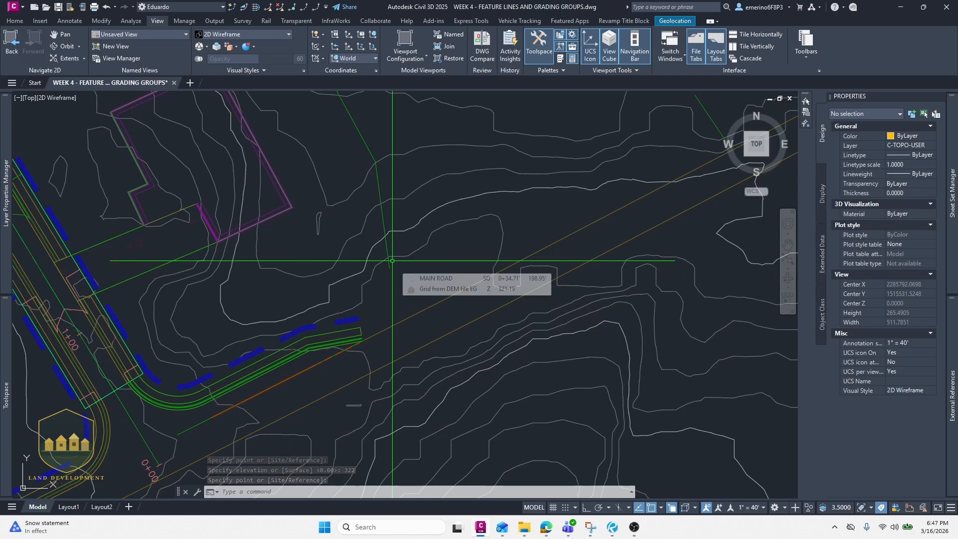
{"action": "scroll", "coordinate": [392, 261], "scroll_direction": "up", "scroll_amount": 2}
{"action": "left_click", "coordinate": [386, 267]}
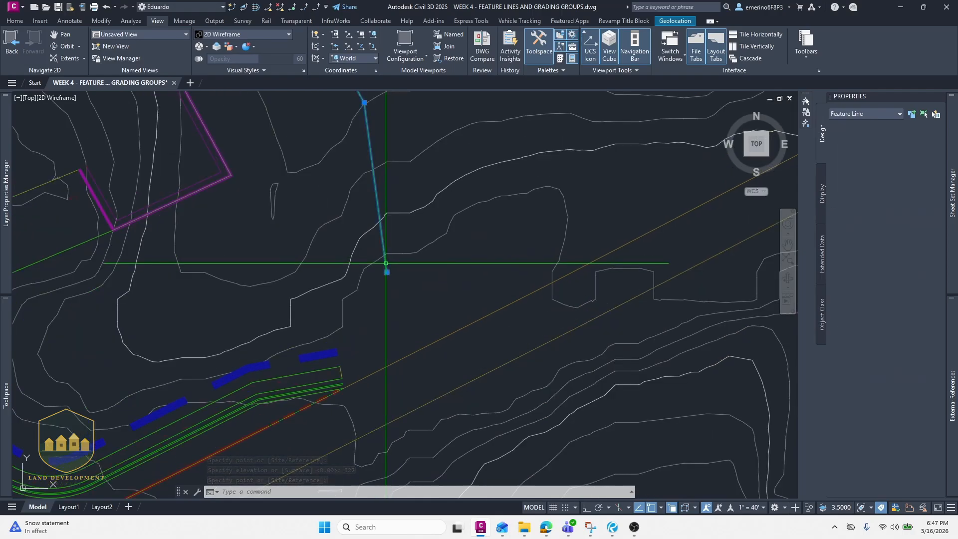
{"action": "left_click", "coordinate": [243, 7]}
{"action": "left_click", "coordinate": [397, 260]}
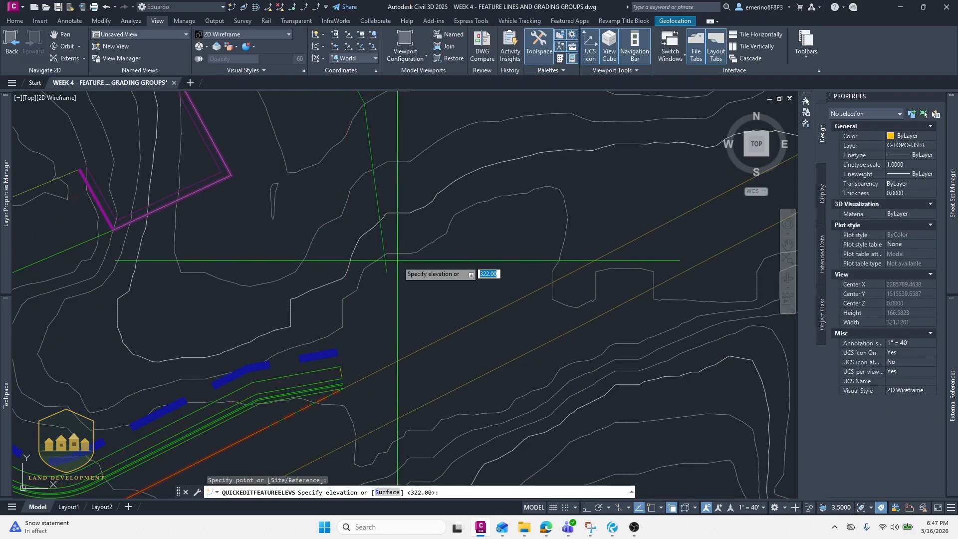
{"action": "type", "text": "321.75"}
{"action": "key", "text": "Return"}
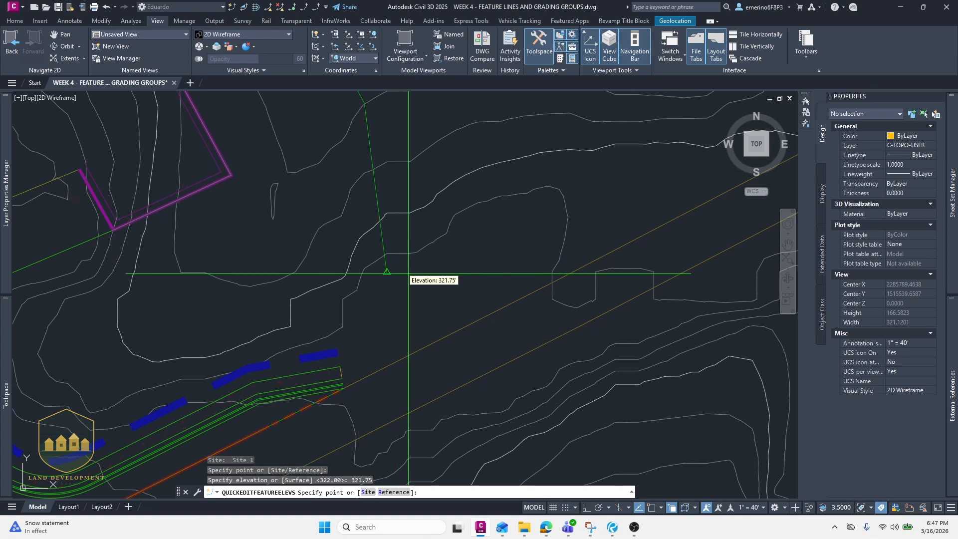
{"action": "scroll", "coordinate": [385, 272], "scroll_direction": "down", "scroll_amount": 3}
{"action": "key", "text": "Escape"}
{"action": "key", "text": "Escape"}
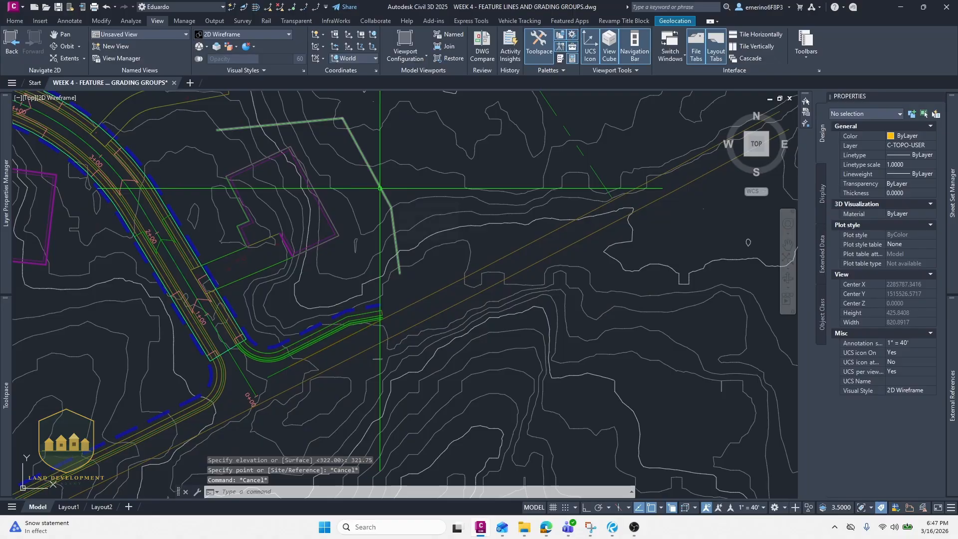
- Open the Grading Creation Tools toolbar with the feature line selected and reposition it
{"action": "middle_click_drag", "start_coordinate": [366, 232], "coordinate": [384, 269]}
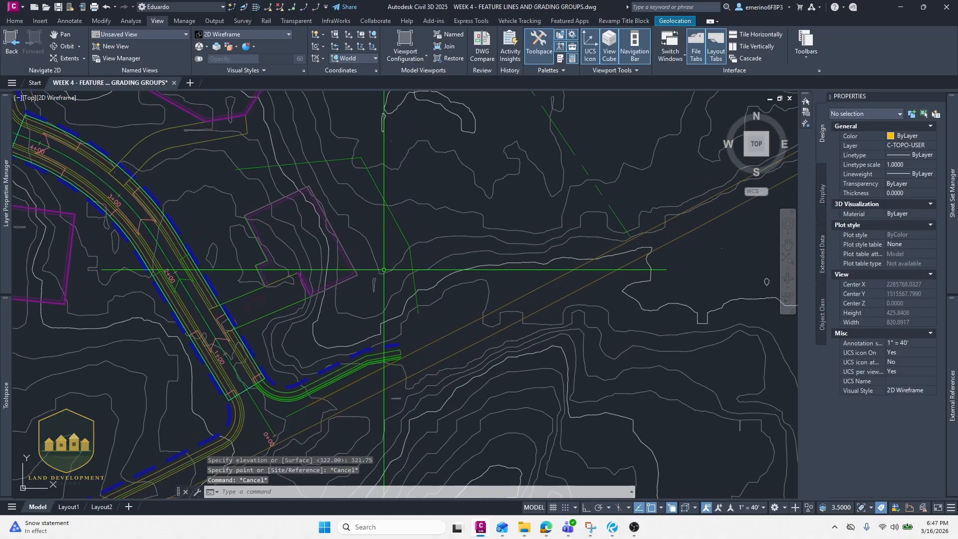
{"action": "key", "text": "Escape"}
{"action": "left_click", "coordinate": [398, 226]}
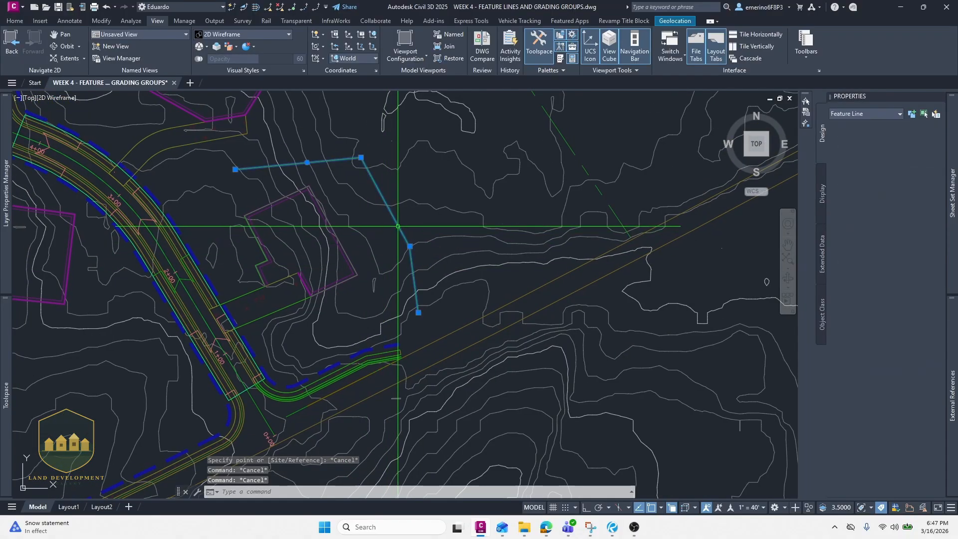
{"action": "middle_click_drag", "start_coordinate": [397, 226], "coordinate": [341, 264]}
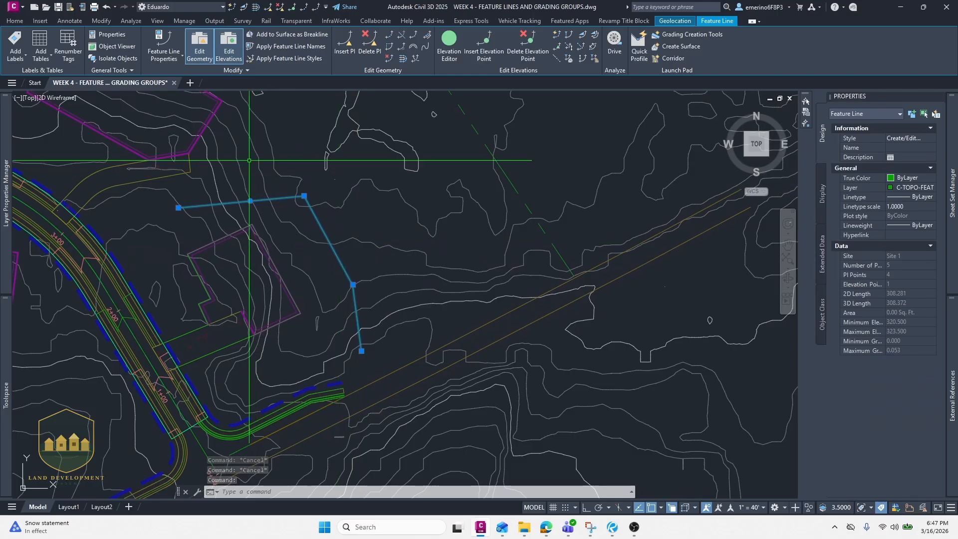
{"action": "left_click", "coordinate": [18, 21]}
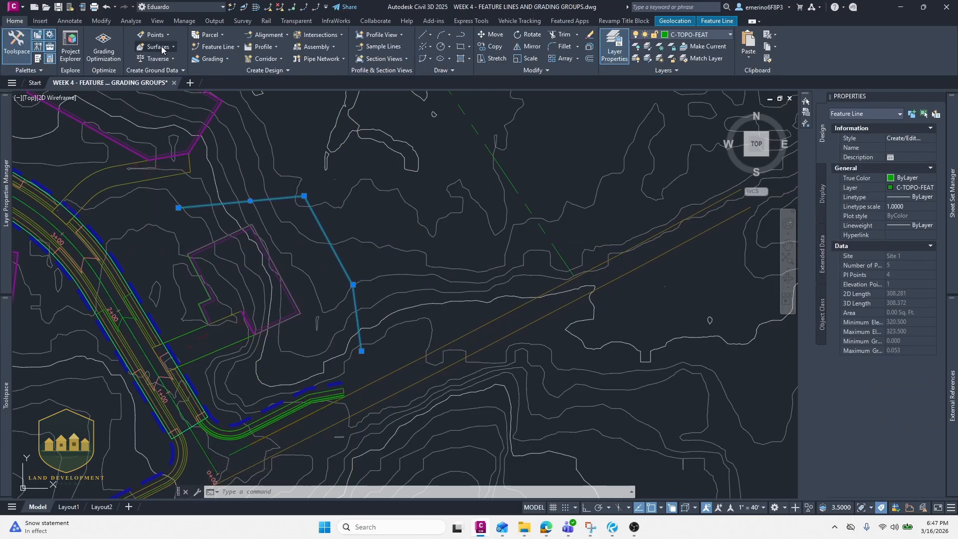
{"action": "left_click", "coordinate": [210, 59]}
{"action": "left_click", "coordinate": [215, 76]}
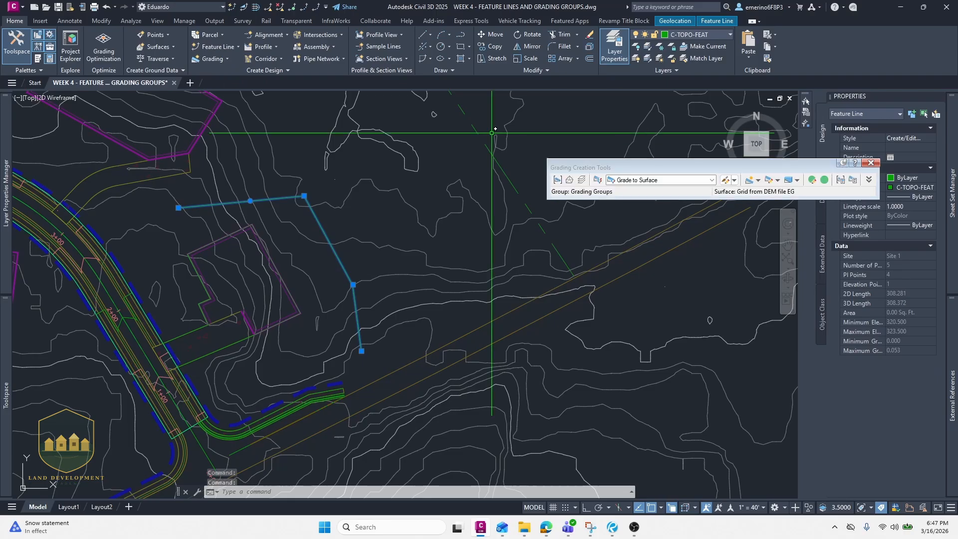
{"action": "mouse_move", "coordinate": [645, 164]}
{"action": "left_mouse_down"}
{"action": "mouse_move", "coordinate": [587, 165]}
{"action": "mouse_move", "coordinate": [509, 142]}
{"action": "left_mouse_up"}
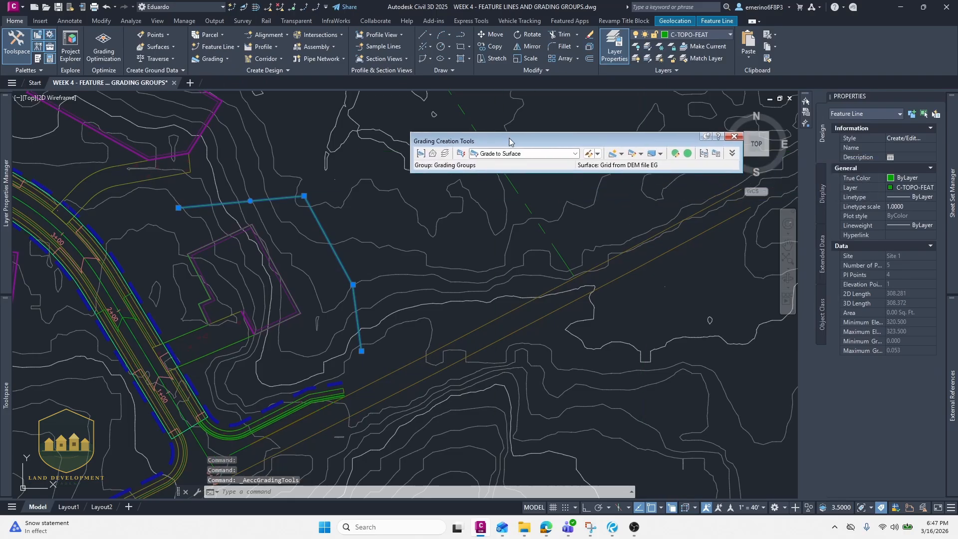
{"action": "key", "text": "Escape"}
{"action": "key", "text": "Escape"}
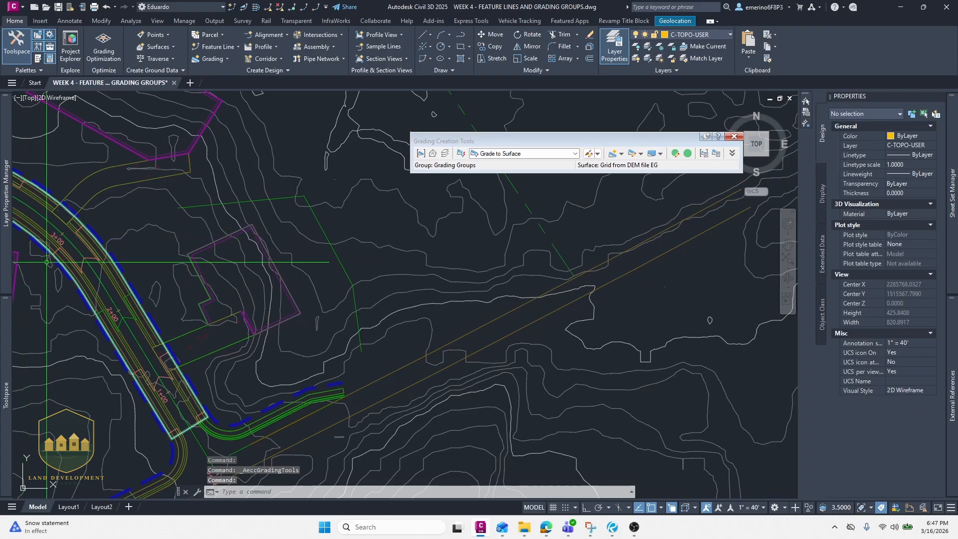
- Delete the existing grading group under Site 1 in the Prospector tree
{"action": "mouse_move", "coordinate": [6, 334]}
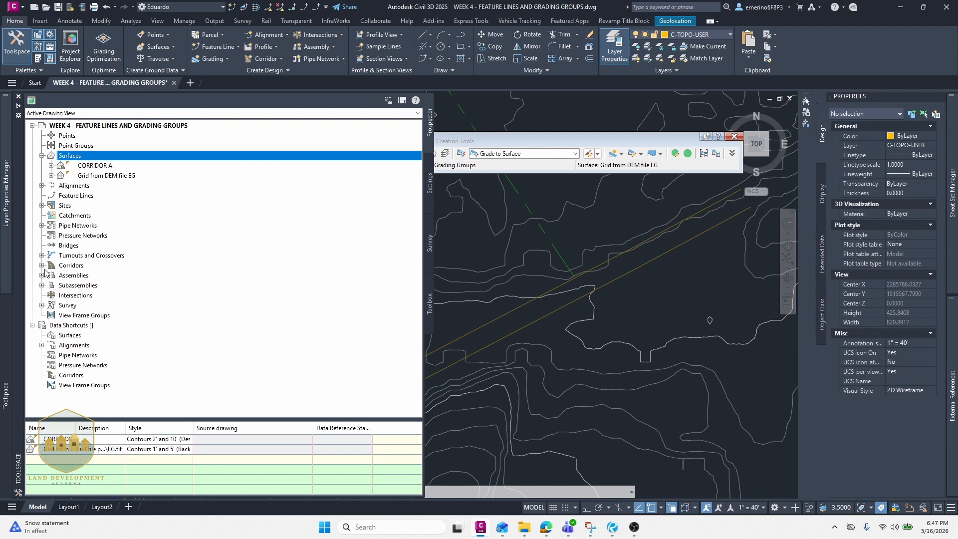
{"action": "left_click", "coordinate": [42, 205]}
{"action": "left_click", "coordinate": [50, 215]}
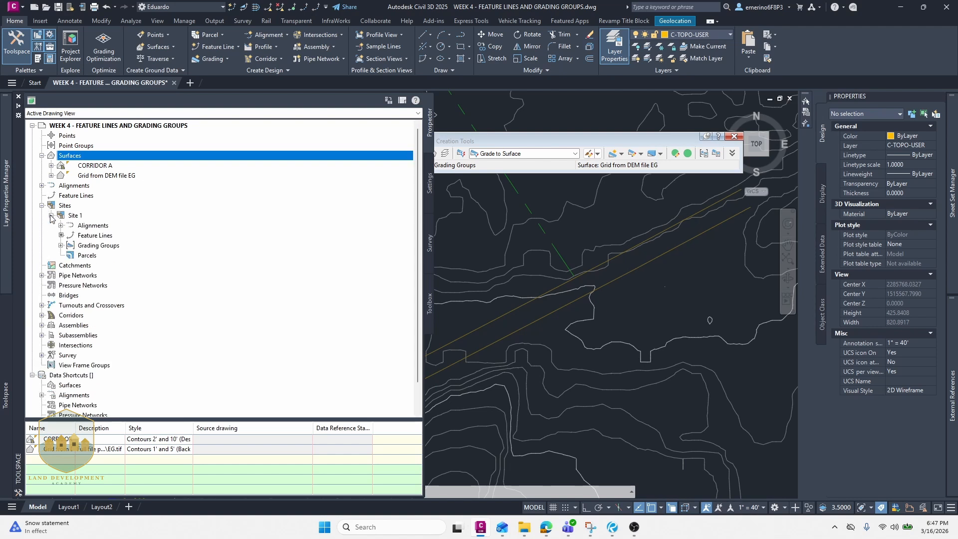
{"action": "left_click", "coordinate": [60, 246]}
{"action": "right_click", "coordinate": [99, 256]}
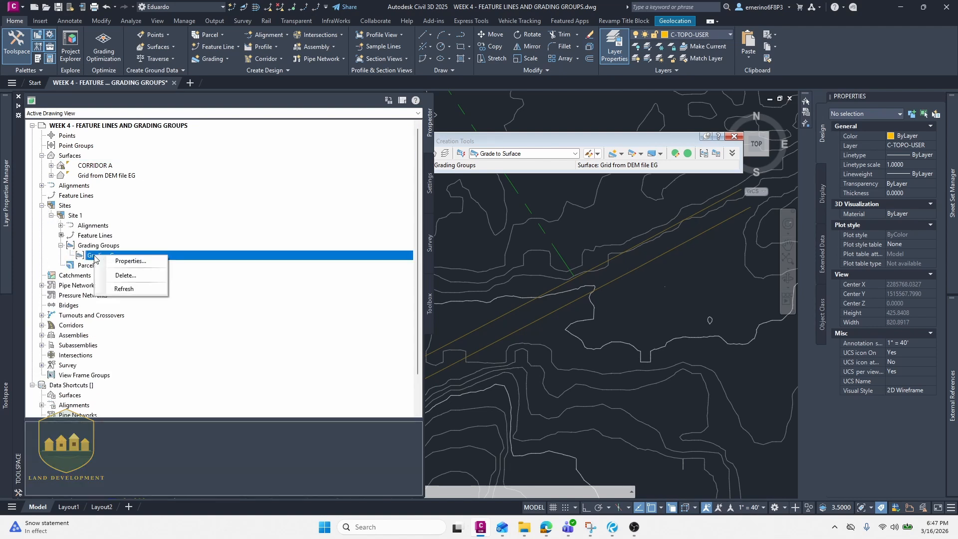
{"action": "left_click", "coordinate": [143, 274]}
{"action": "left_click", "coordinate": [493, 296]}
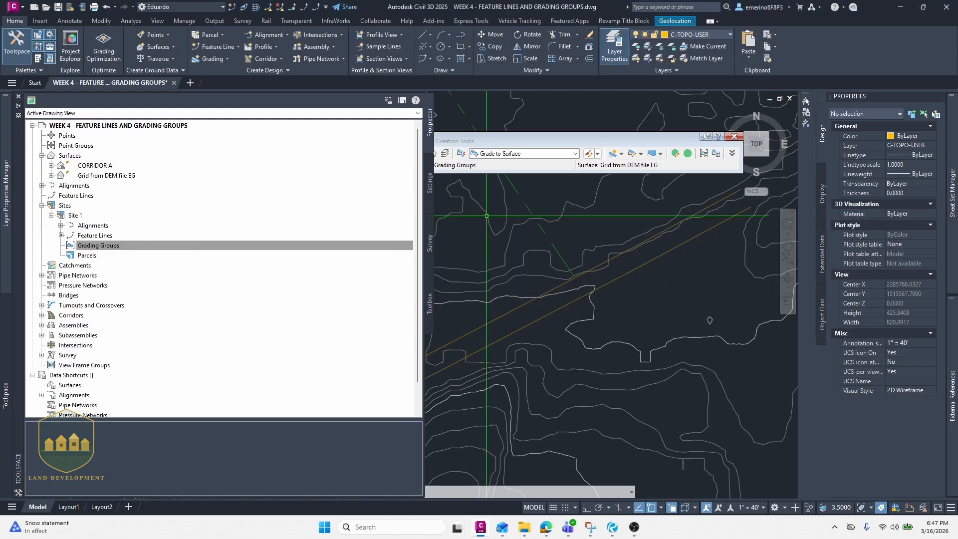
{"action": "key", "text": "Escape"}
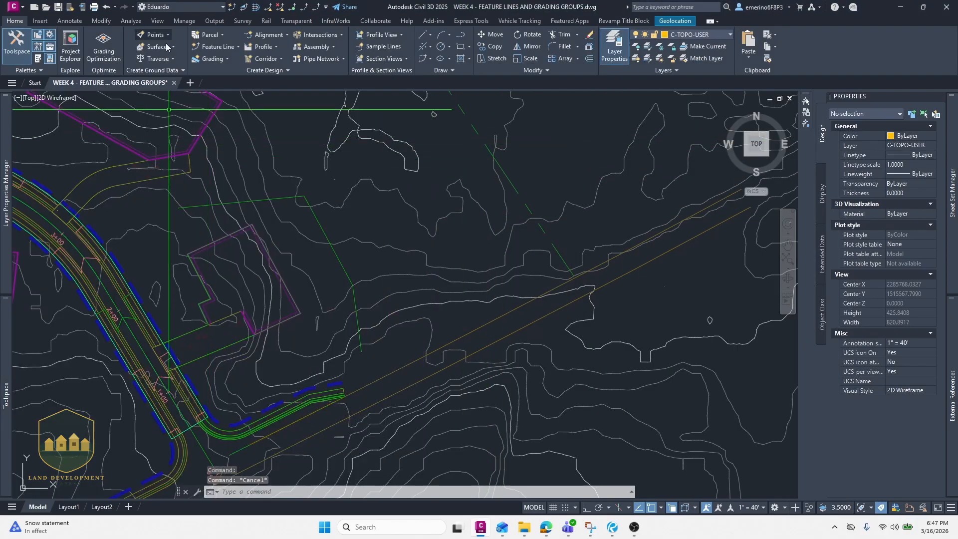
- Reopen Grading Creation Tools and create a grading group named GRADING GROUPS, accepting its new surface
{"action": "left_click", "coordinate": [213, 58]}
{"action": "left_click", "coordinate": [230, 72]}
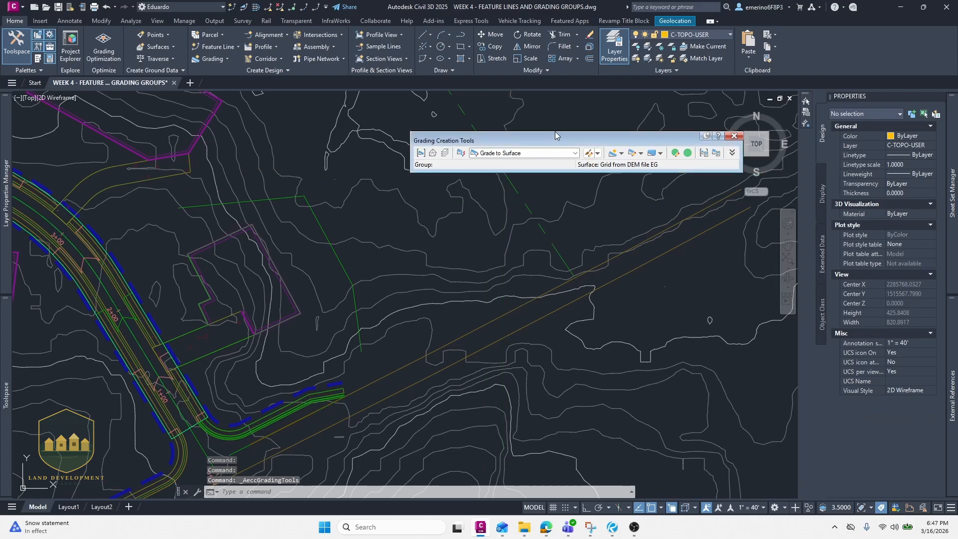
{"action": "left_click_drag", "start_coordinate": [553, 141], "coordinate": [465, 165]}
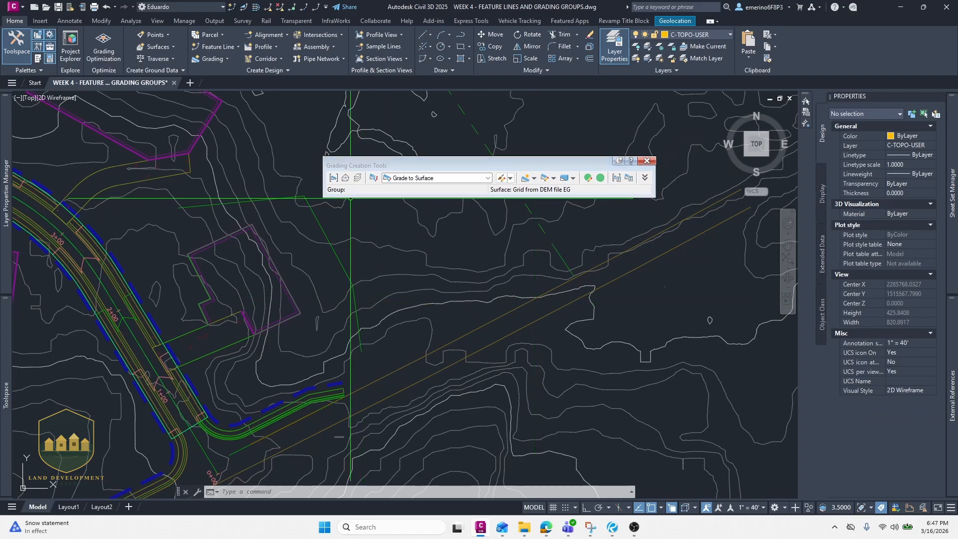
{"action": "left_click", "coordinate": [333, 178]}
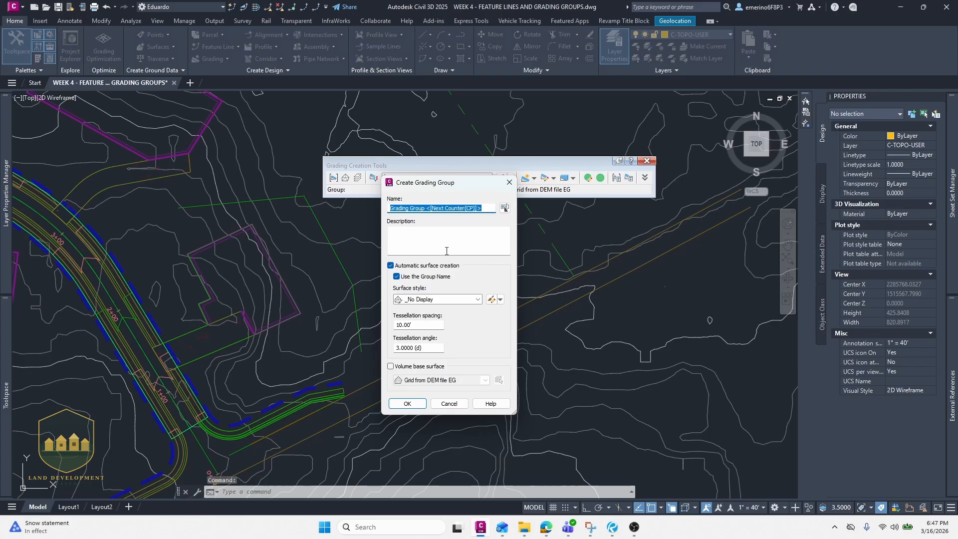
{"action": "type", "text": "GRADING GROUPS"}
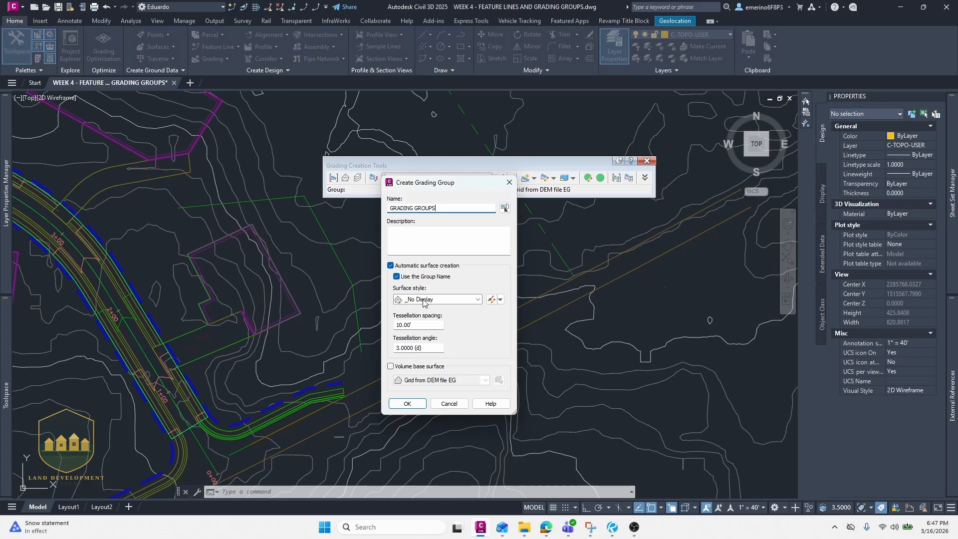
{"action": "left_click", "coordinate": [408, 403]}
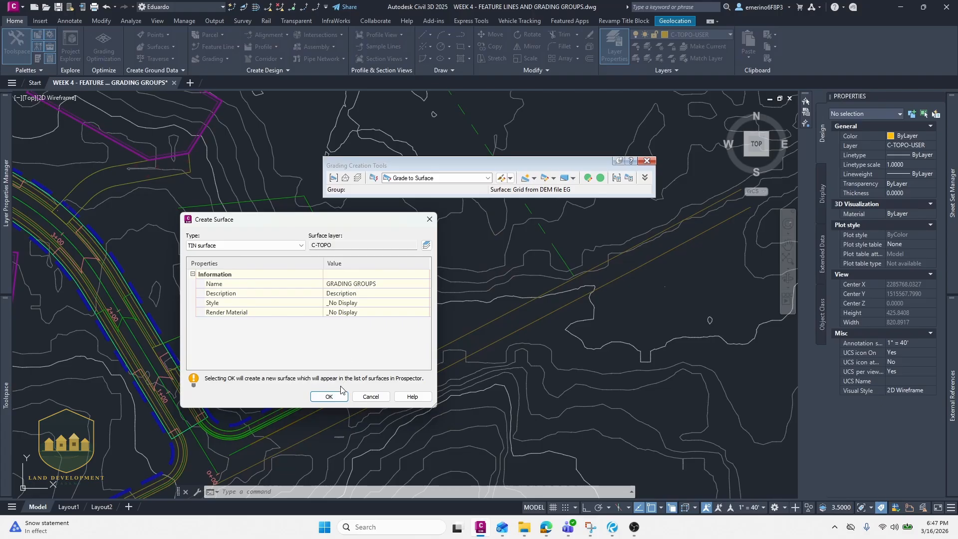
{"action": "left_click", "coordinate": [331, 396]}
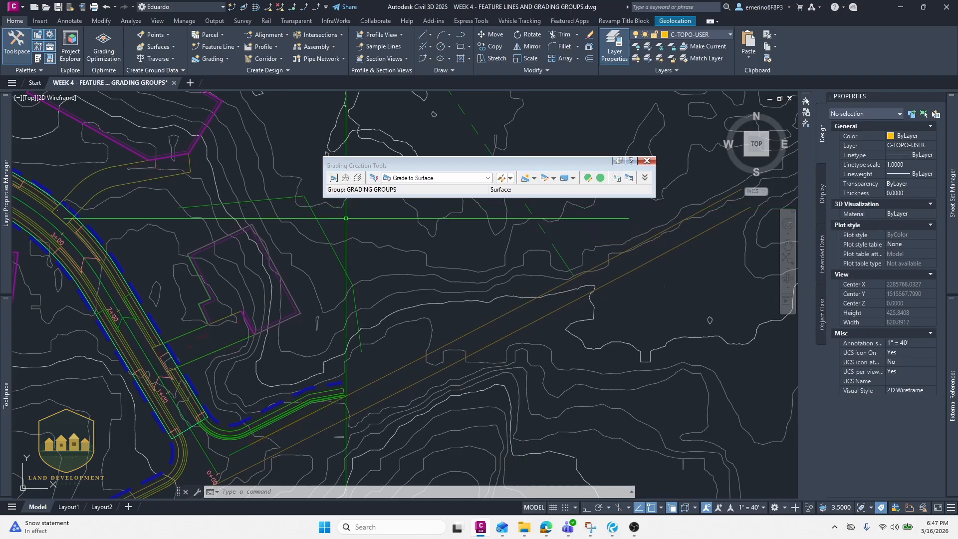
- Set the grading target surface to Grid from DEM file EG
{"action": "left_click", "coordinate": [343, 183]}
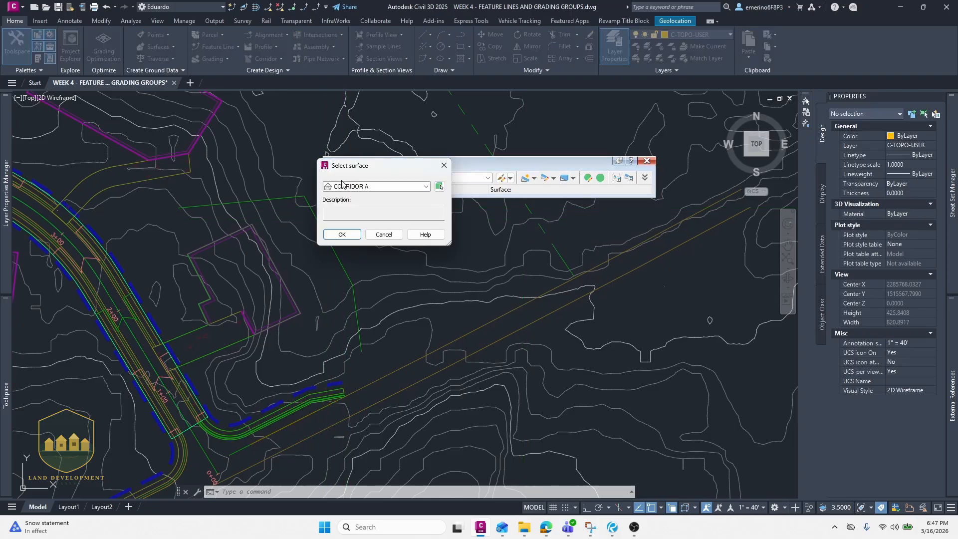
{"action": "left_click", "coordinate": [358, 189]}
{"action": "left_click", "coordinate": [359, 202]}
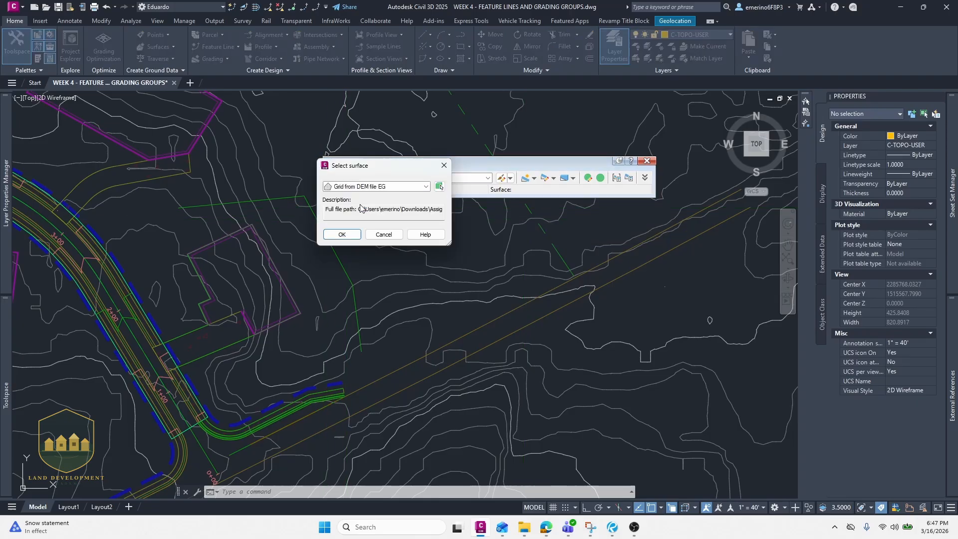
{"action": "left_click", "coordinate": [342, 234]}
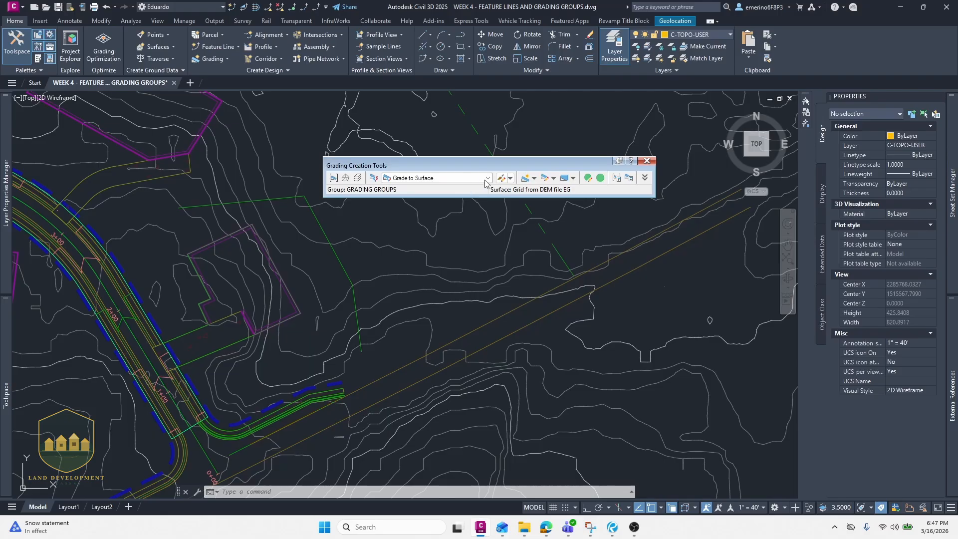
- Create a Grade to Surface grading from the pad feature line along its entire length using slope format with the default 2:1 slopes, then close the grading tools
{"action": "left_click", "coordinate": [484, 180]}
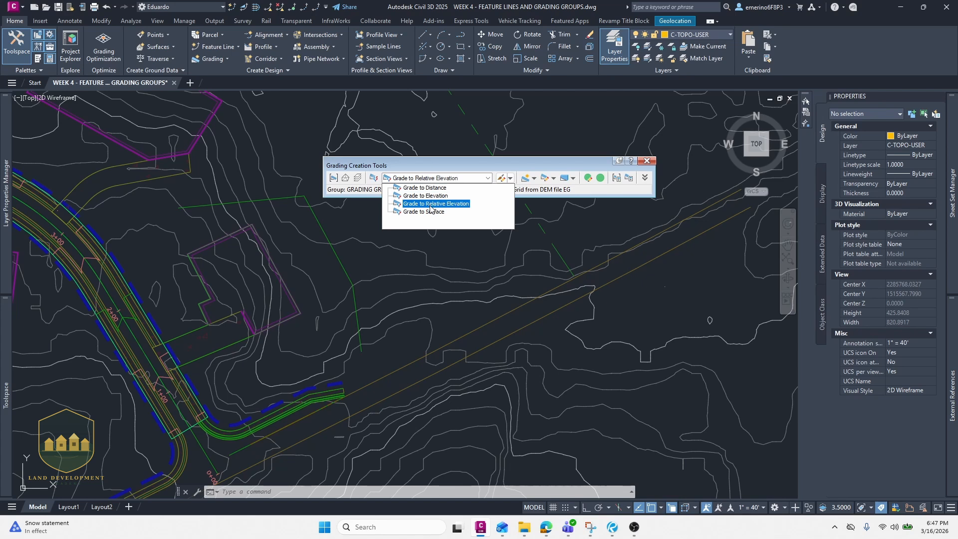
{"action": "left_click", "coordinate": [430, 212]}
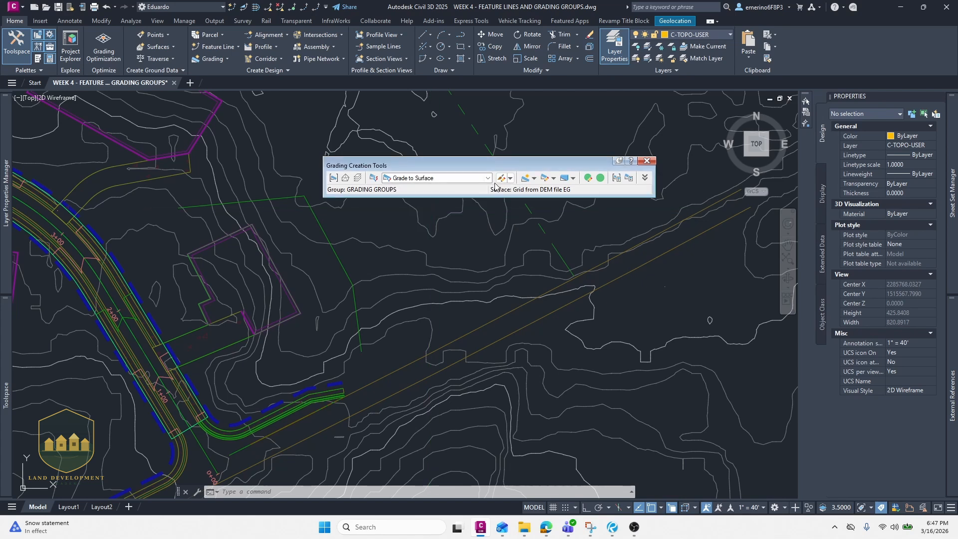
{"action": "left_click", "coordinate": [525, 179]}
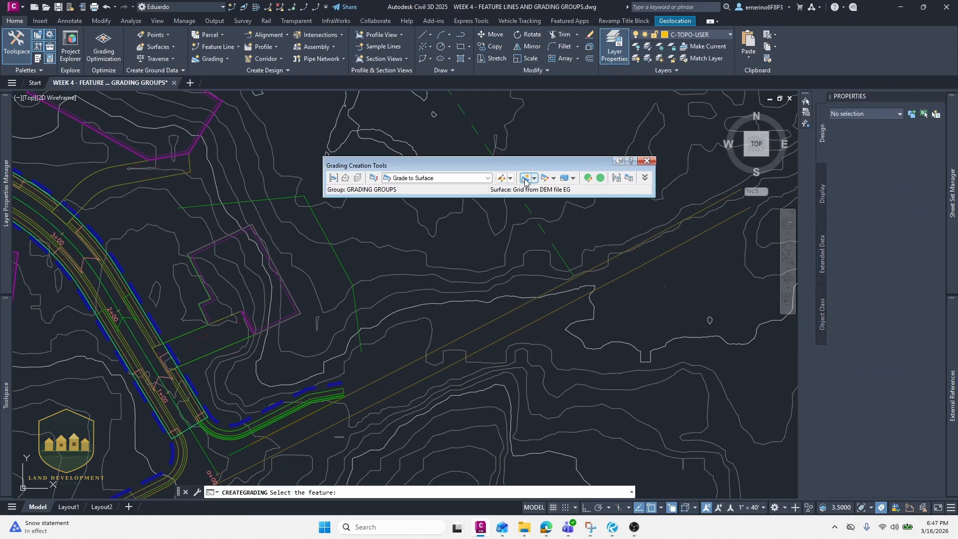
{"action": "left_click", "coordinate": [344, 264]}
{"action": "left_click", "coordinate": [361, 259]}
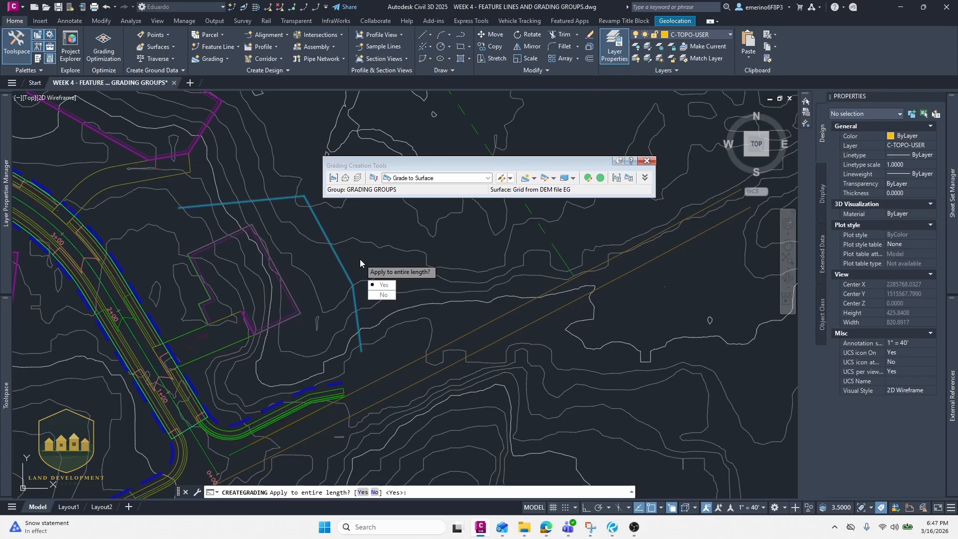
{"action": "key", "text": "Return"}
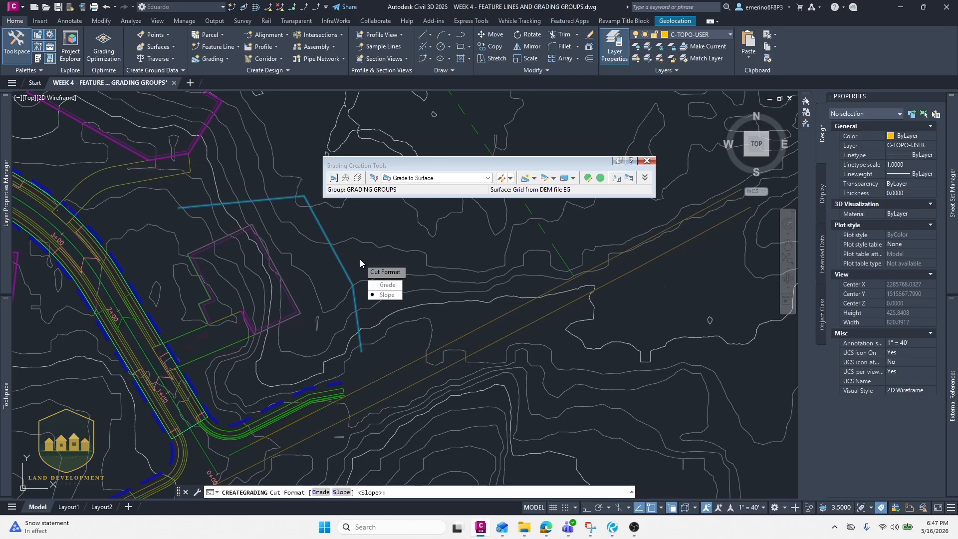
{"action": "key", "text": "Return"}
{"action": "key", "text": "Return"}
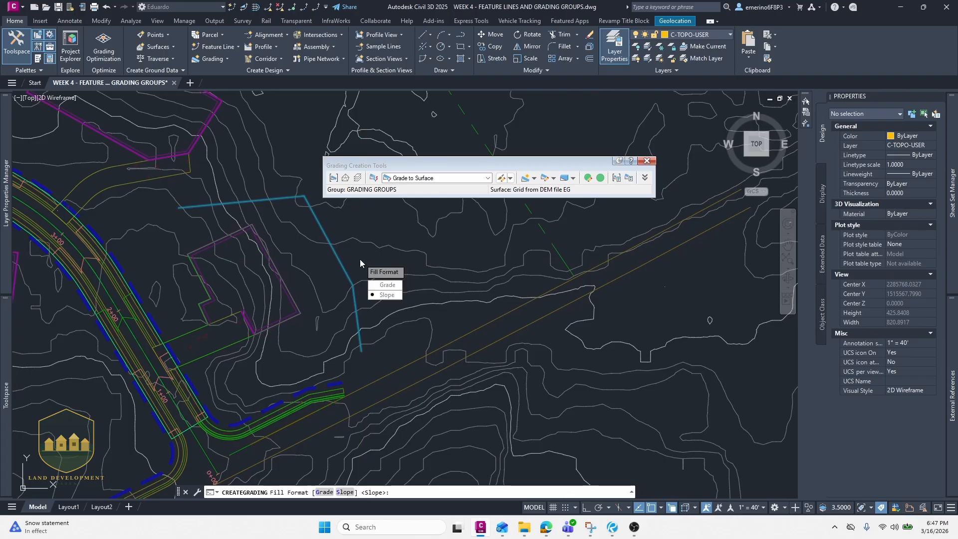
{"action": "key", "text": "Return"}
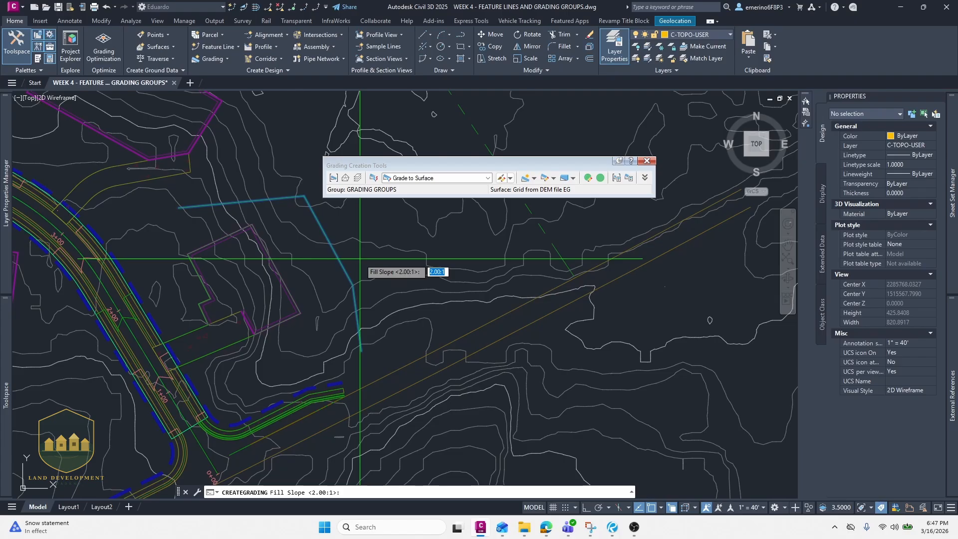
{"action": "key", "text": "Return"}
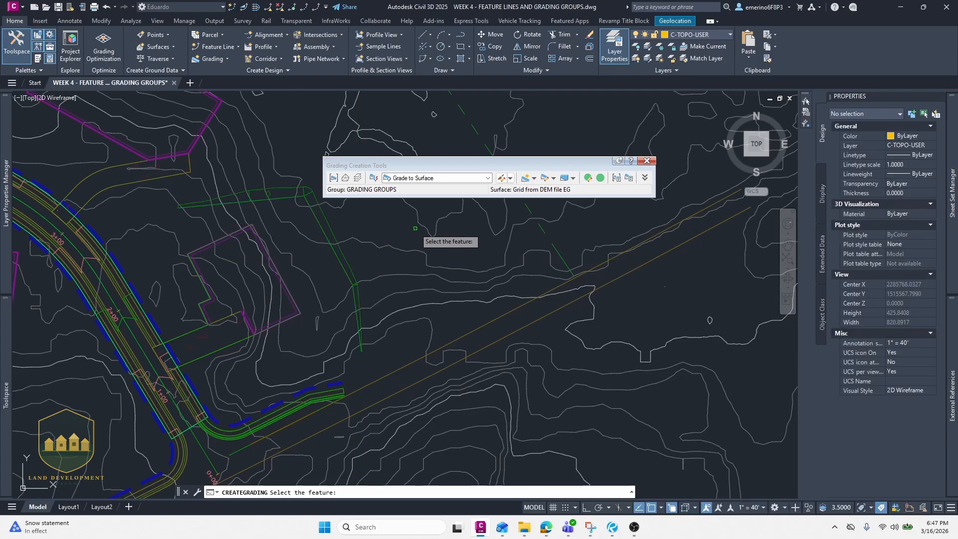
{"action": "left_click", "coordinate": [647, 161]}
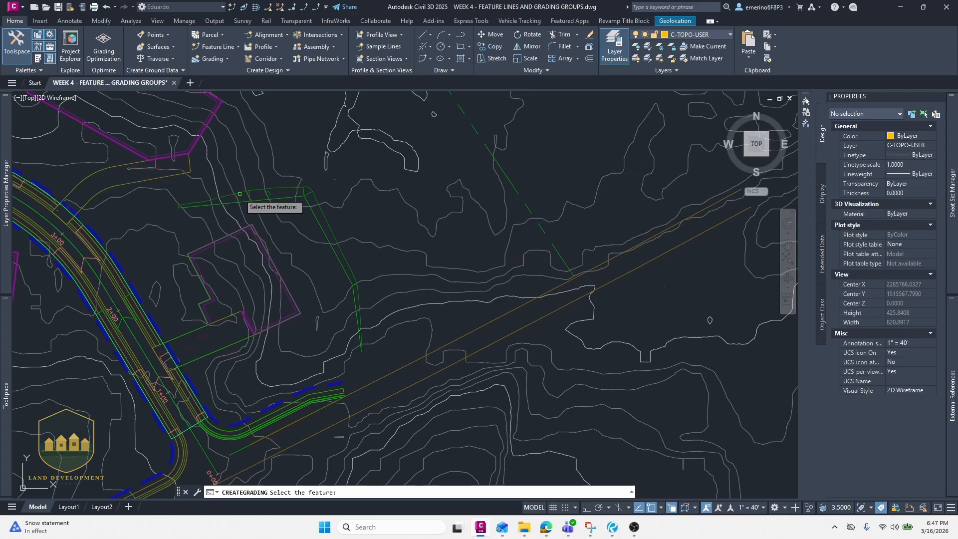
{"action": "key", "text": "Escape"}
{"action": "middle_click_drag", "start_coordinate": [330, 207], "coordinate": [336, 164]}
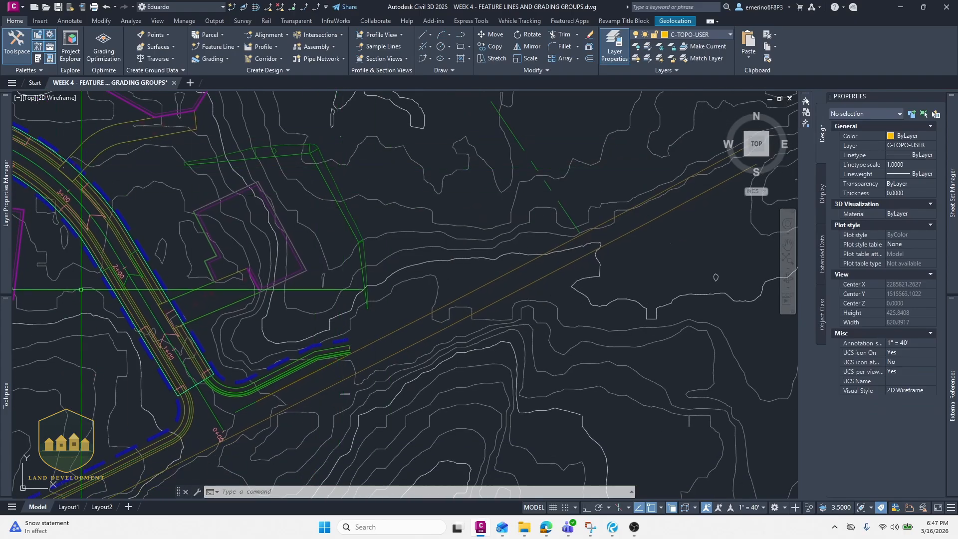
- Create a new TIN surface named FG
{"action": "mouse_move", "coordinate": [6, 330]}
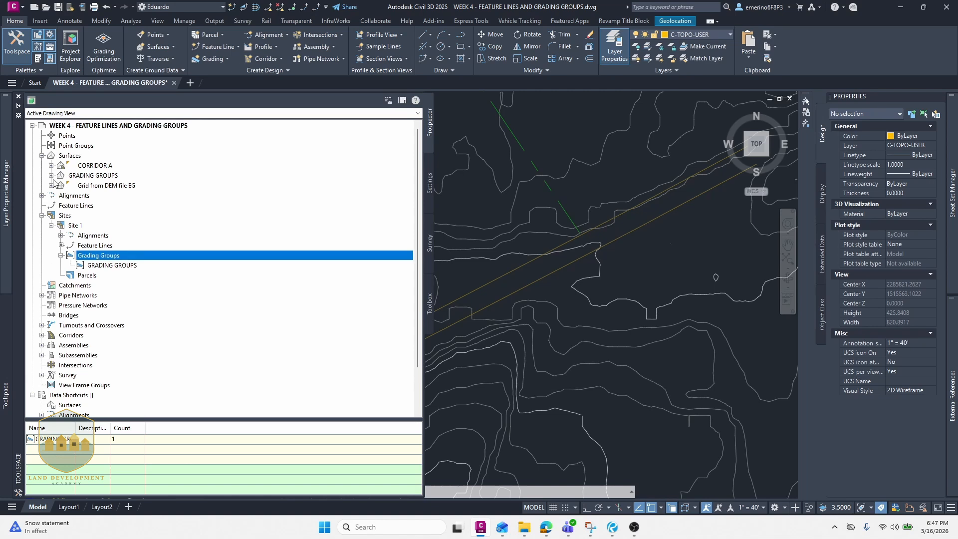
{"action": "left_click", "coordinate": [42, 215]}
{"action": "right_click", "coordinate": [70, 155]}
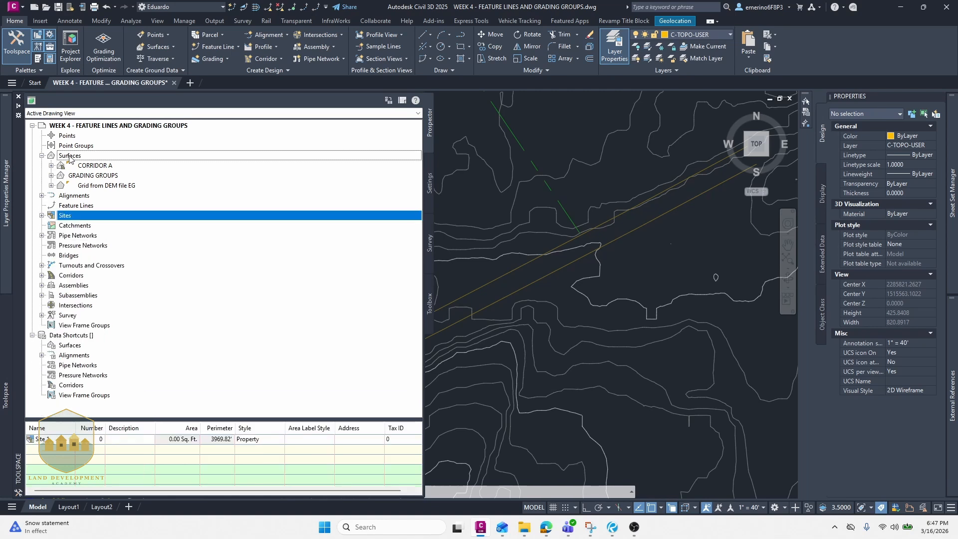
{"action": "left_click", "coordinate": [118, 165]}
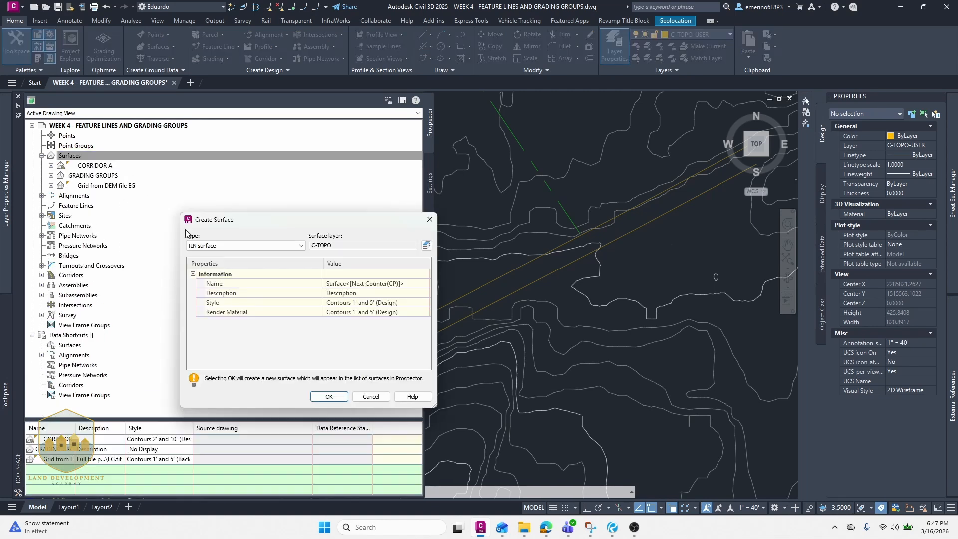
{"action": "left_click_drag", "start_coordinate": [273, 224], "coordinate": [242, 179]}
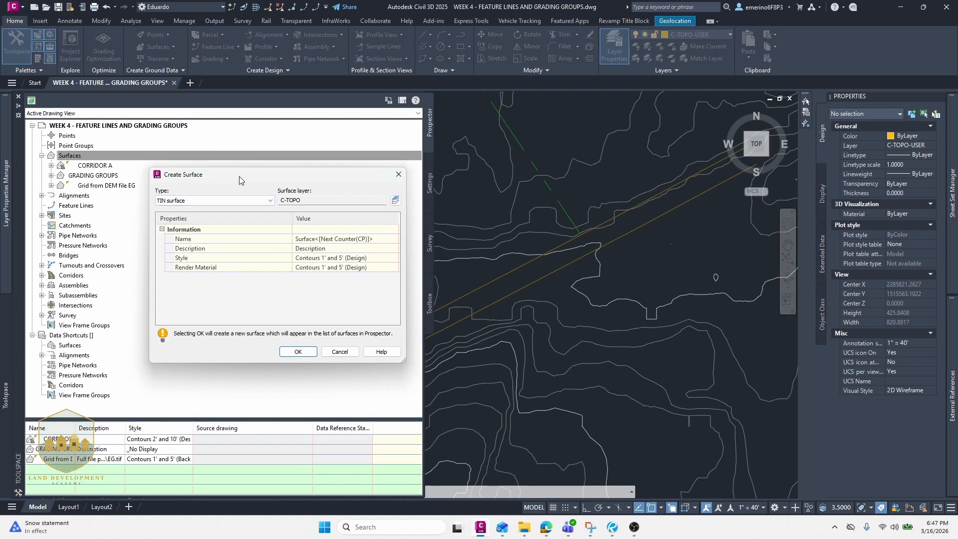
{"action": "left_click", "coordinate": [371, 240]}
{"action": "type", "text": "f"}
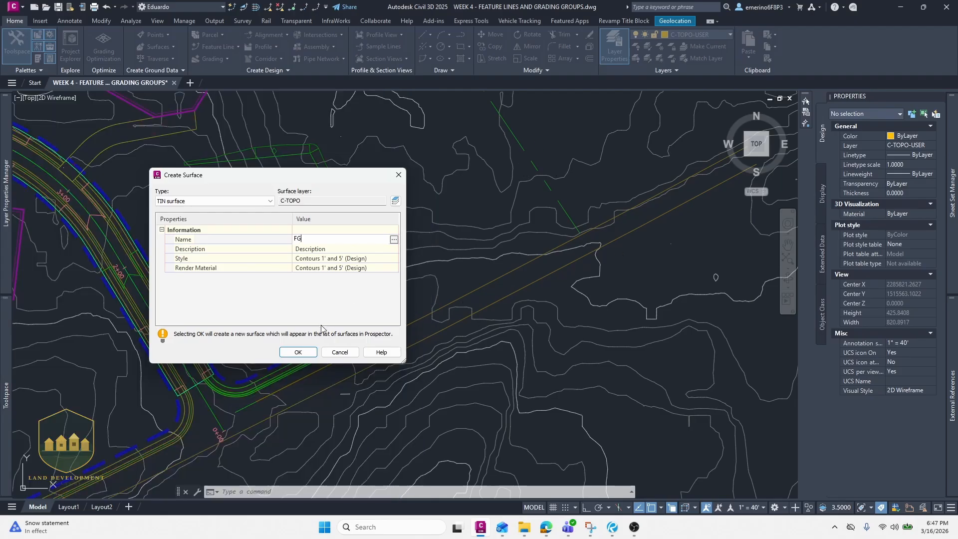
{"action": "left_click", "coordinate": [298, 352]}
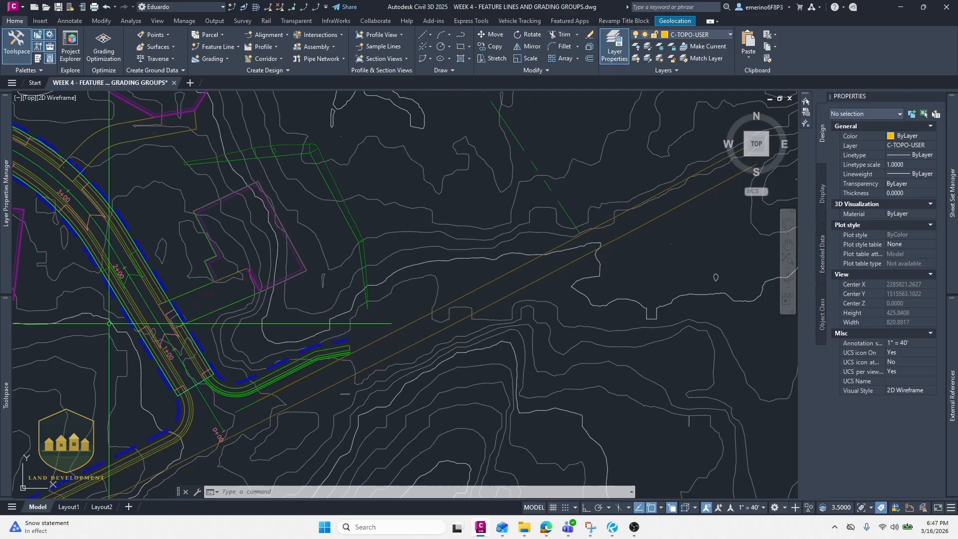
- Select all feature lines and add them as standard breaklines to the FG surface with description ALL
{"action": "mouse_move", "coordinate": [8, 325]}
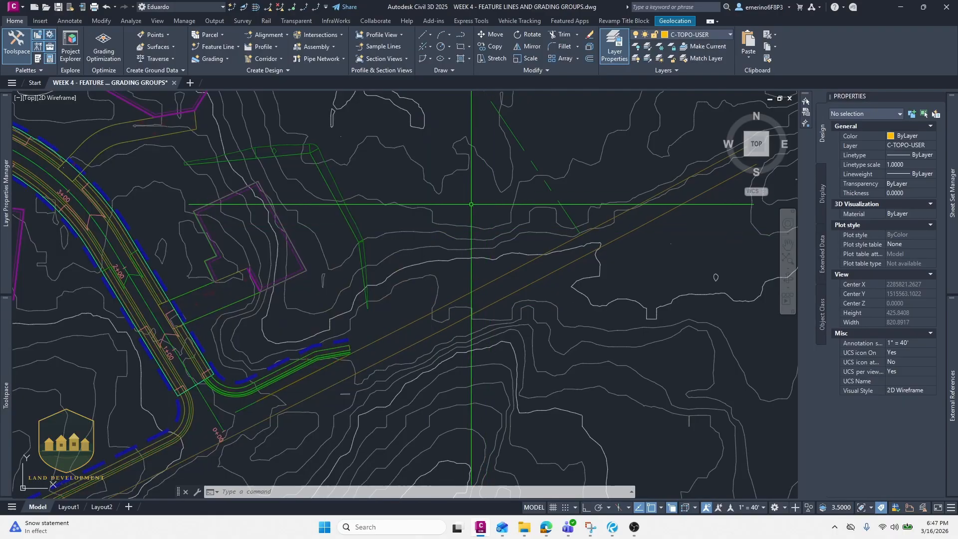
{"action": "key", "text": "Escape"}
{"action": "left_click", "coordinate": [340, 207]}
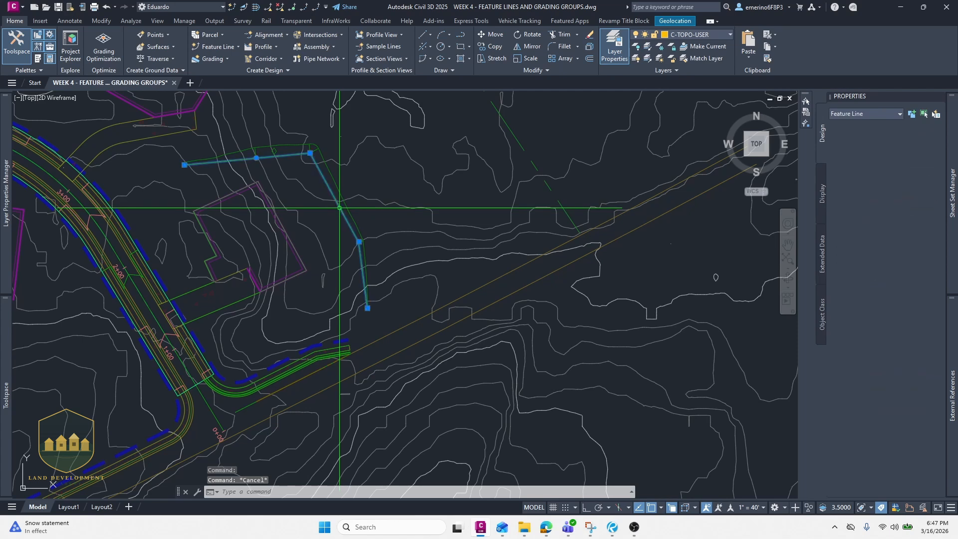
{"action": "right_click", "coordinate": [330, 220]}
{"action": "left_click", "coordinate": [384, 500]}
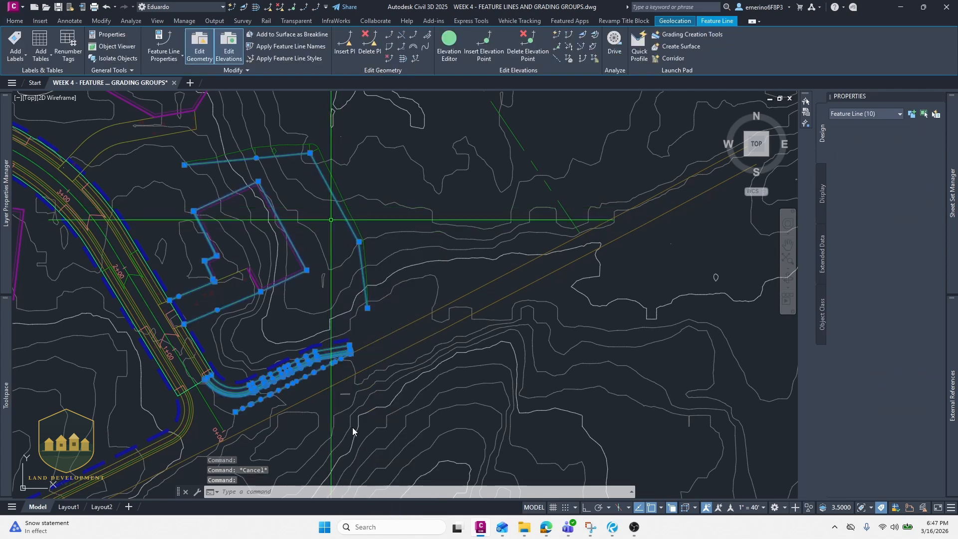
{"action": "mouse_move", "coordinate": [7, 349]}
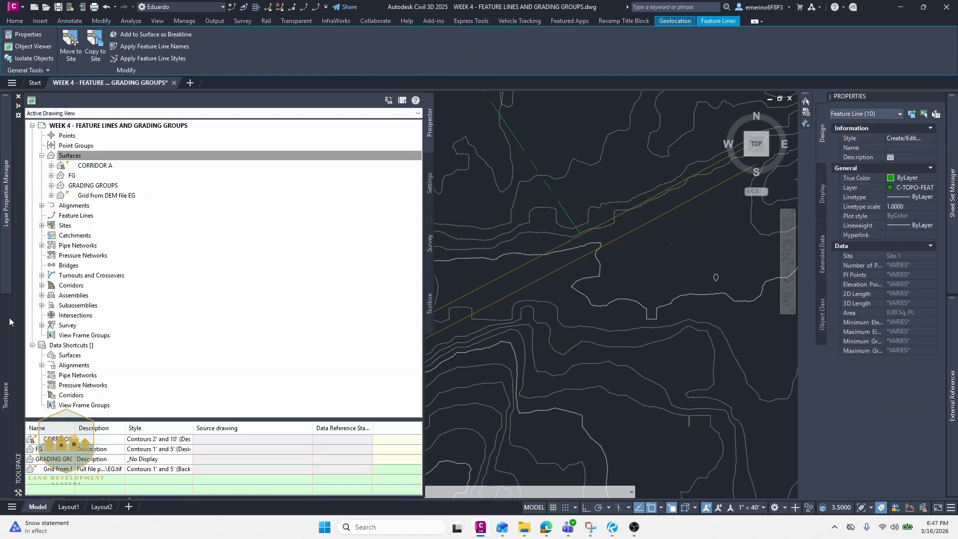
{"action": "left_click", "coordinate": [51, 176]}
{"action": "left_click", "coordinate": [60, 205]}
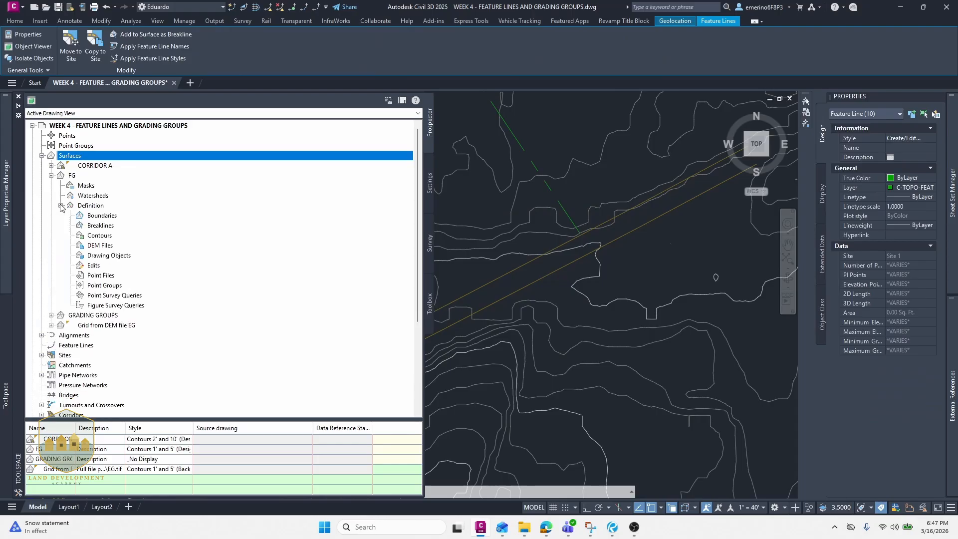
{"action": "right_click", "coordinate": [103, 226]}
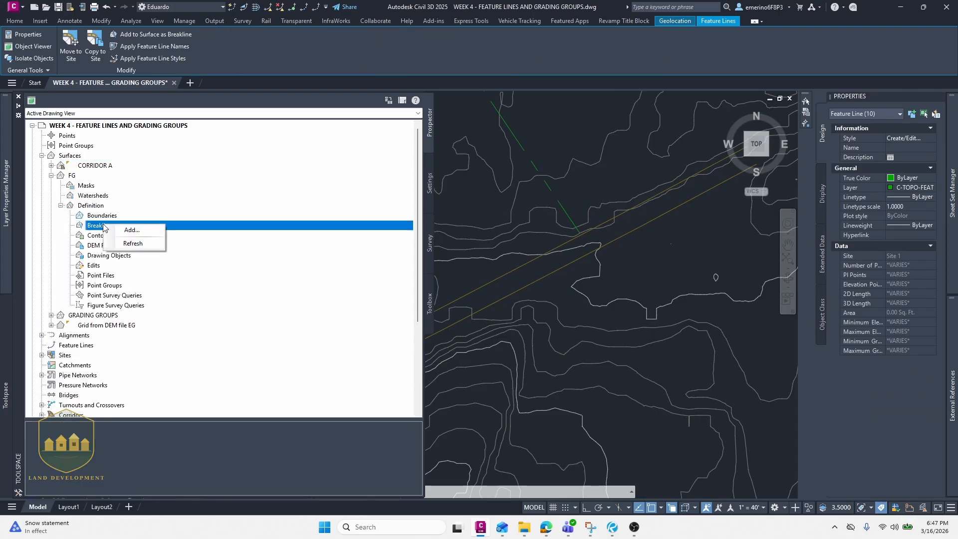
{"action": "left_click", "coordinate": [129, 230]}
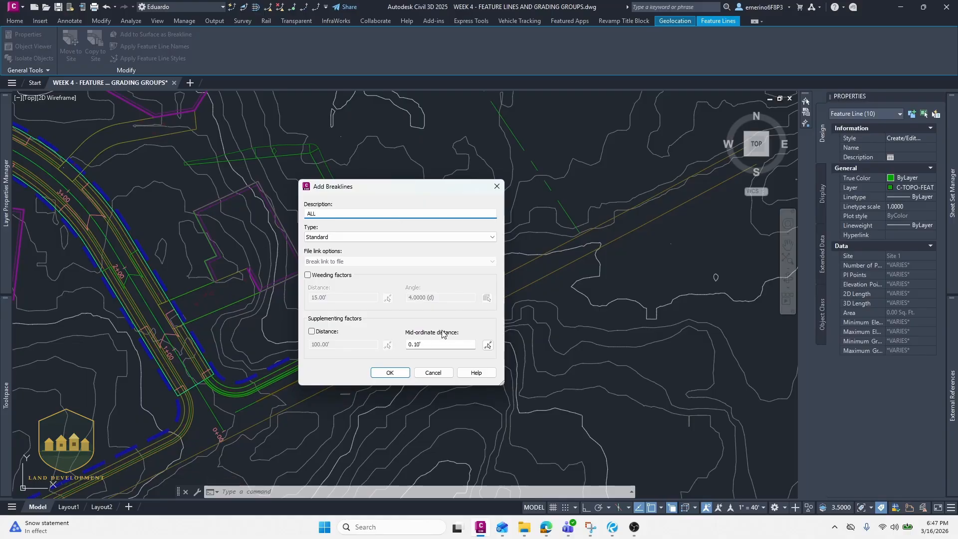
{"action": "left_click", "coordinate": [390, 373]}
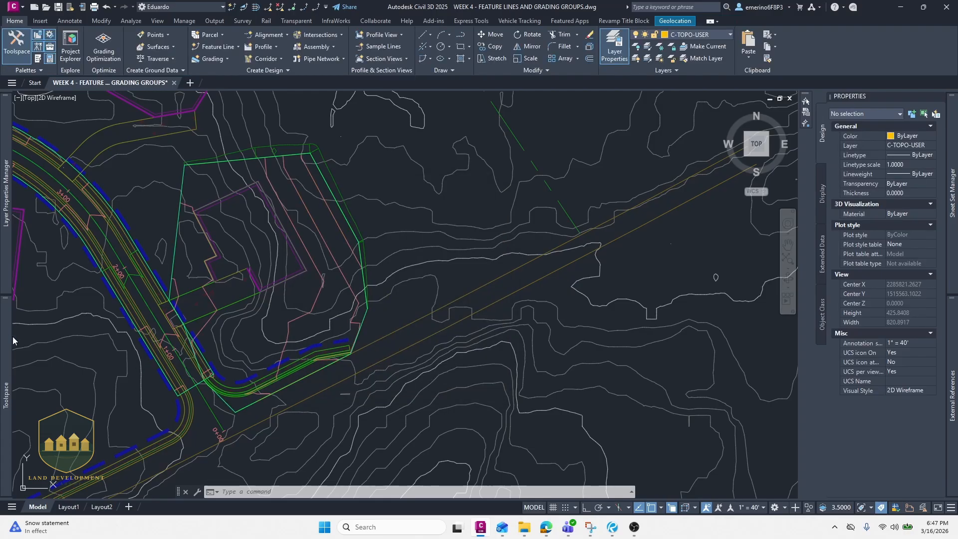
- Paste the GRADING GROUPS surface into the FG surface's edits
{"action": "mouse_move", "coordinate": [14, 341]}
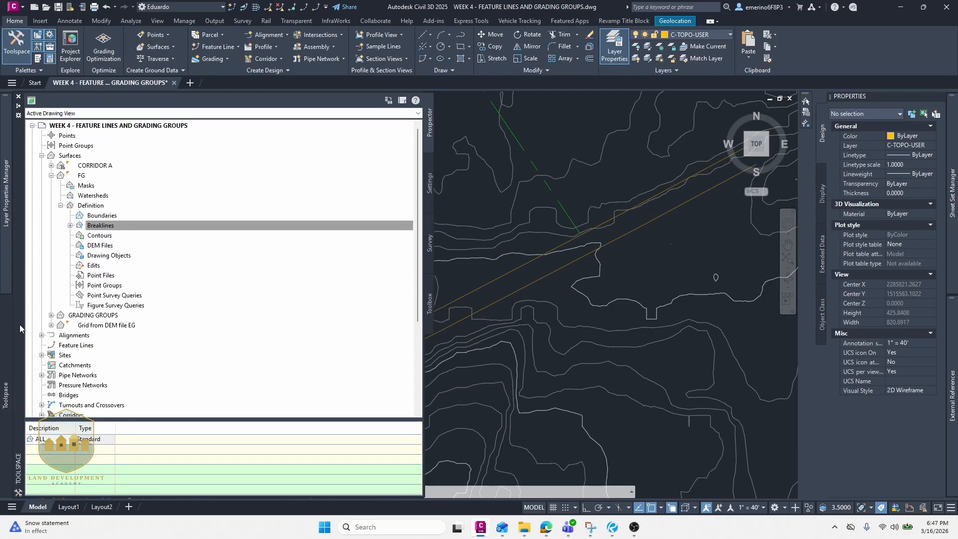
{"action": "right_click", "coordinate": [103, 269]}
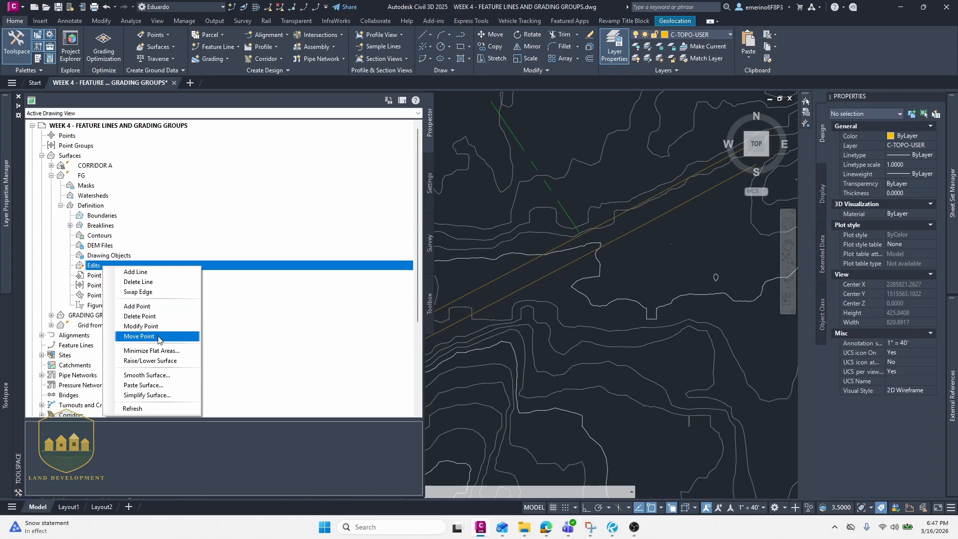
{"action": "left_click", "coordinate": [144, 386]}
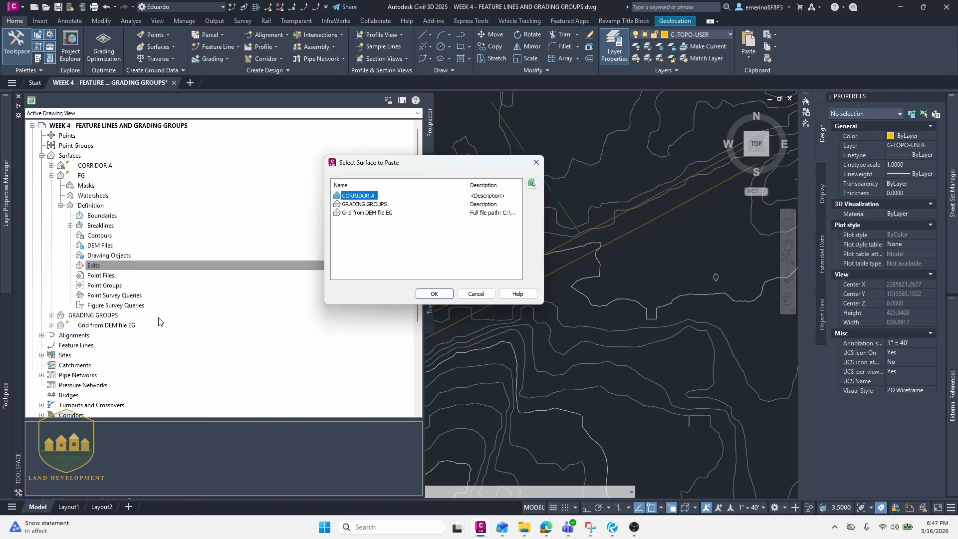
{"action": "left_click", "coordinate": [434, 294]}
- In FG's surface properties, move the Paste operation above the breakline operation and apply the change
{"action": "right_click", "coordinate": [93, 176]}
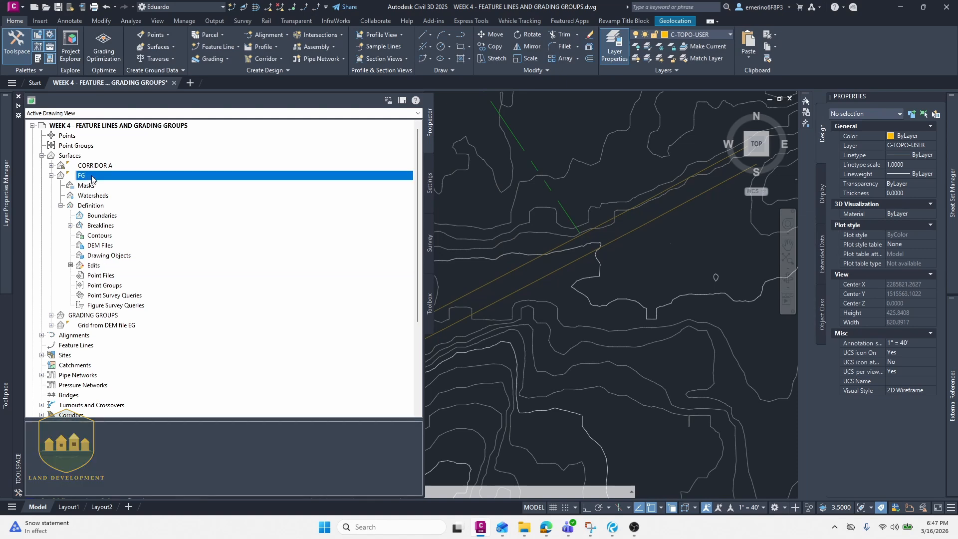
{"action": "left_click", "coordinate": [107, 183]}
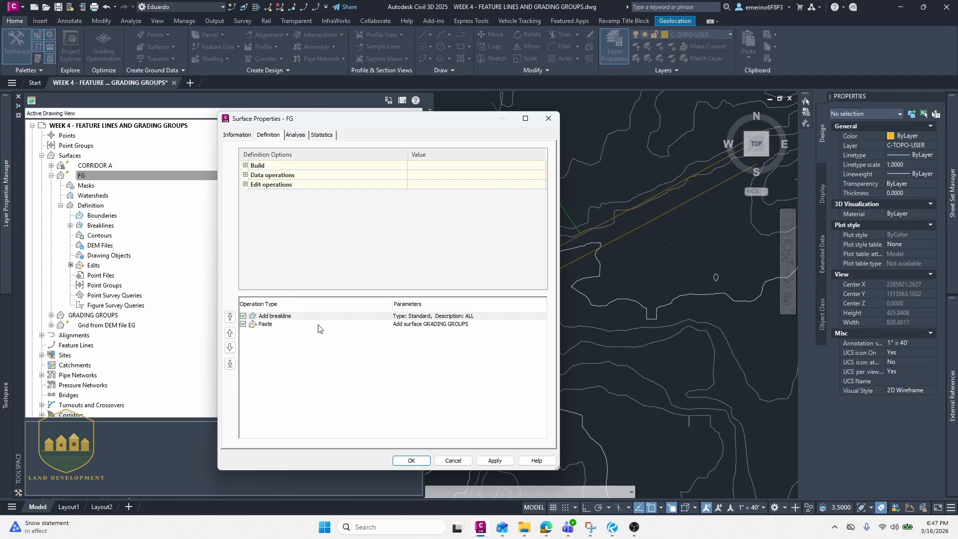
{"action": "left_click", "coordinate": [272, 327]}
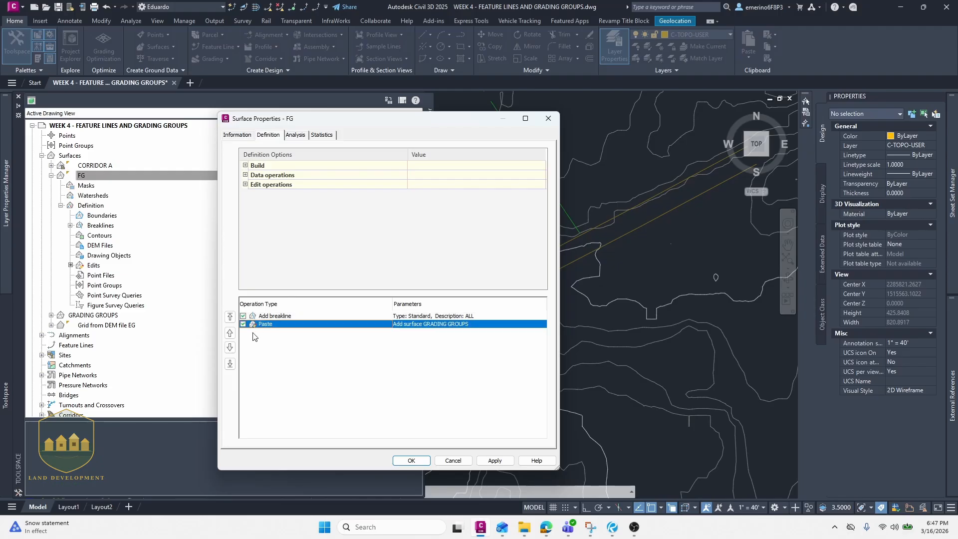
{"action": "left_click", "coordinate": [229, 332]}
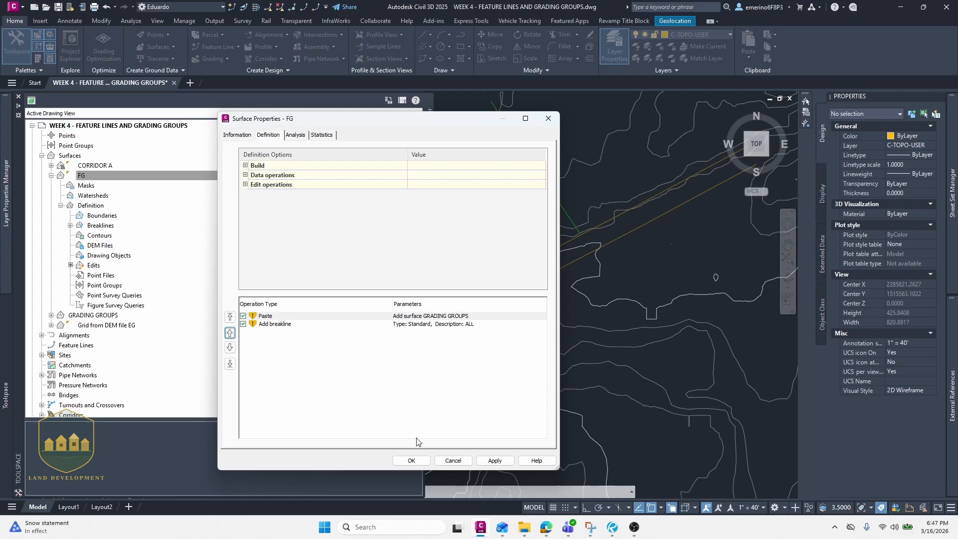
{"action": "left_click", "coordinate": [412, 460]}
{"action": "left_click", "coordinate": [400, 234]}
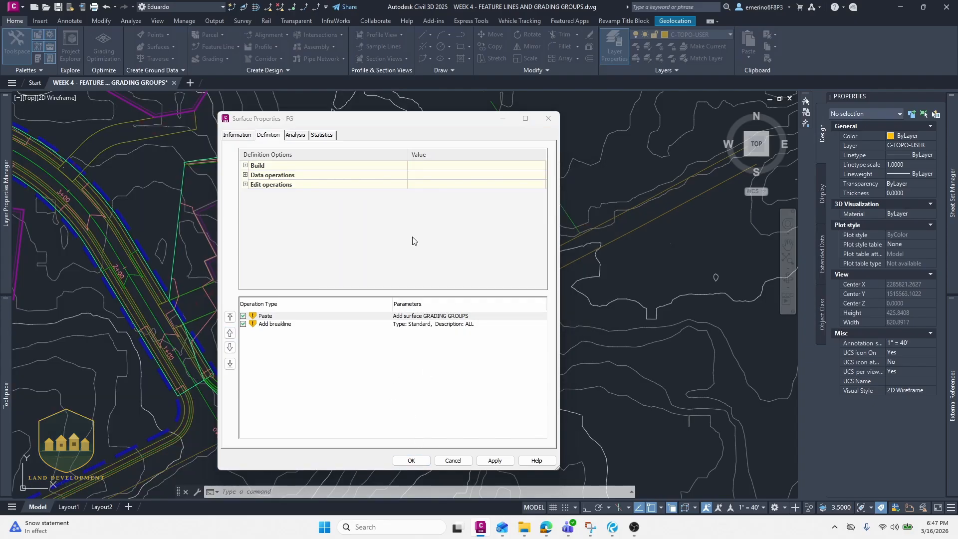
- Close the surface properties and examine the FG contours along the pad and road edges
{"action": "left_click", "coordinate": [457, 194]}
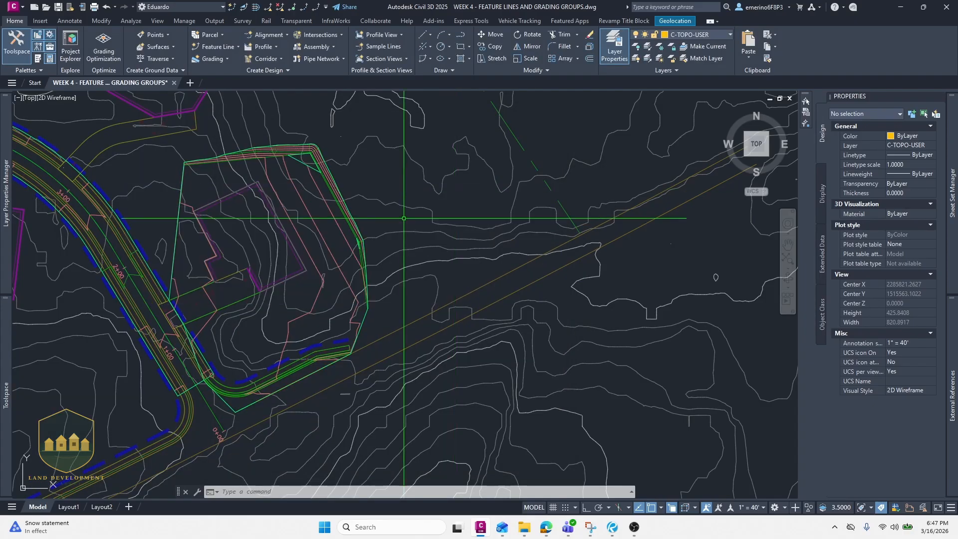
{"action": "middle_click_drag", "start_coordinate": [338, 289], "coordinate": [374, 225]}
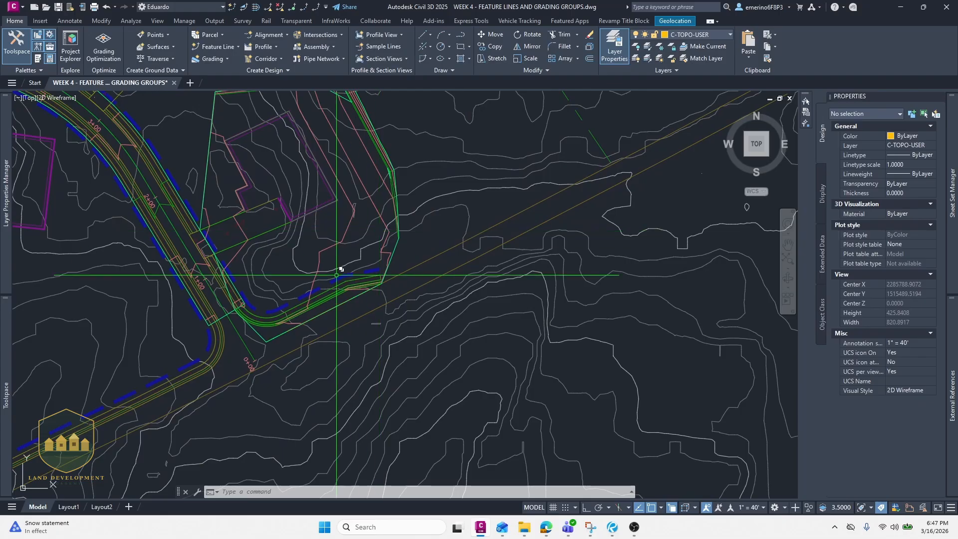
{"action": "scroll", "coordinate": [374, 284], "scroll_direction": "up", "scroll_amount": 10}
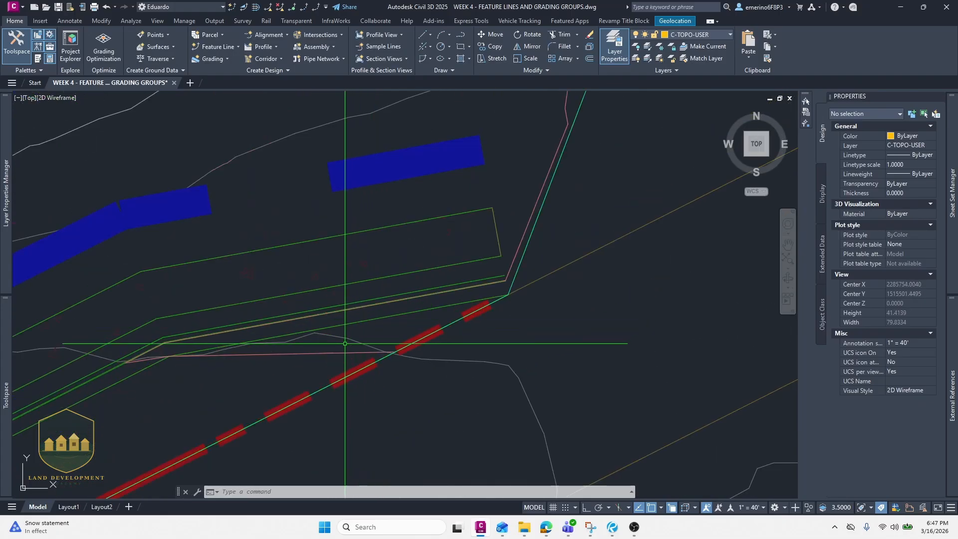
{"action": "scroll", "coordinate": [391, 346], "scroll_direction": "down", "scroll_amount": 2}
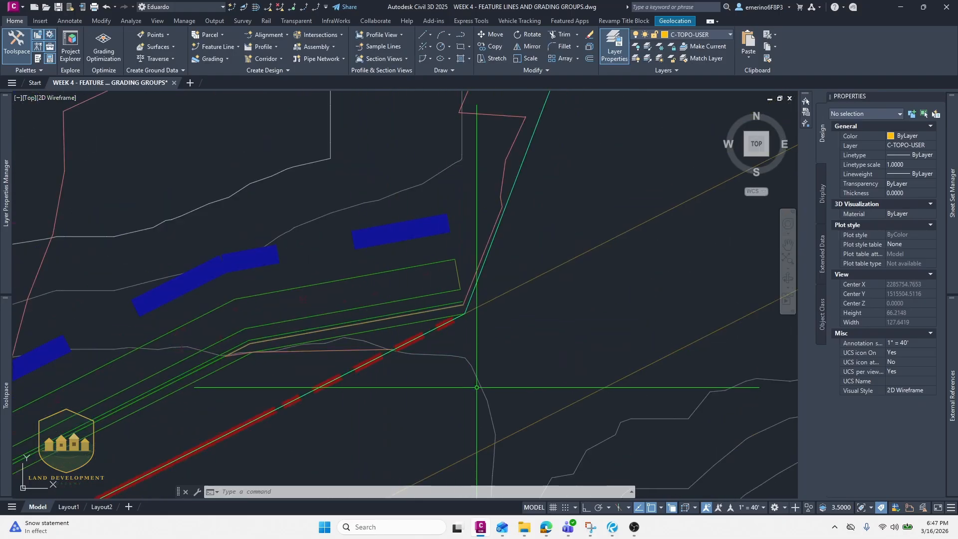
{"action": "scroll", "coordinate": [459, 364], "scroll_direction": "down", "scroll_amount": 4}
{"action": "scroll", "coordinate": [410, 372], "scroll_direction": "up", "scroll_amount": 2}
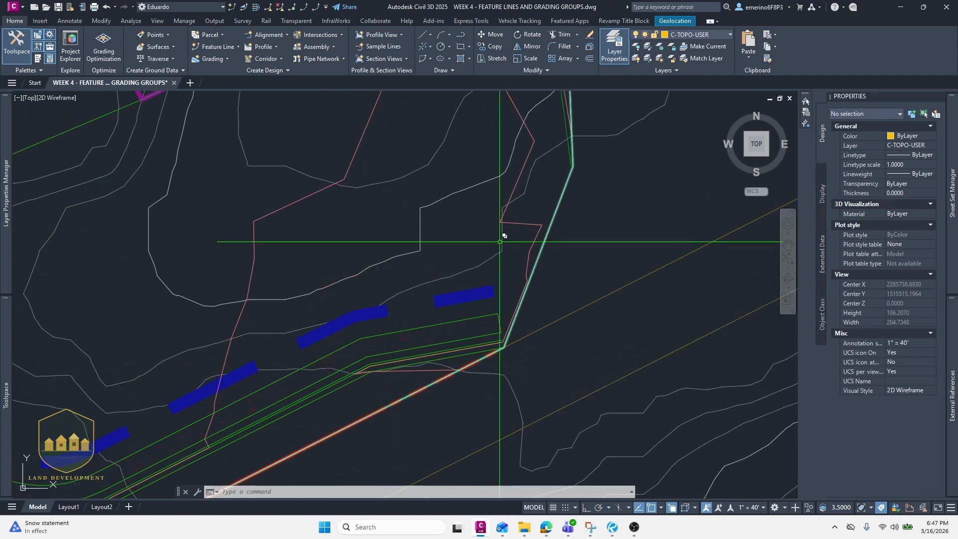
{"action": "scroll", "coordinate": [501, 240], "scroll_direction": "down", "scroll_amount": 4}
{"action": "middle_click_drag", "start_coordinate": [500, 241], "coordinate": [471, 325]}
{"action": "middle_click_drag", "start_coordinate": [430, 162], "coordinate": [455, 280]}
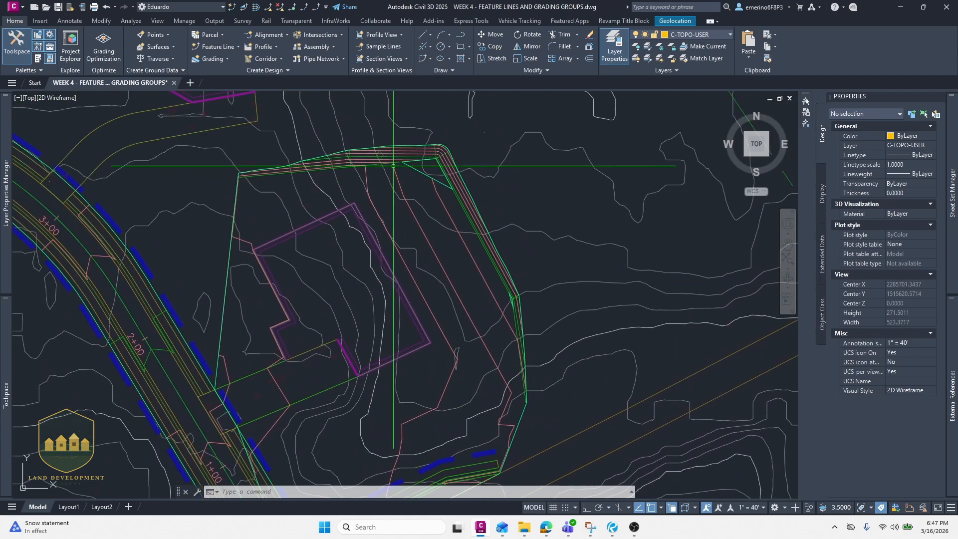
{"action": "middle_click_drag", "start_coordinate": [239, 172], "coordinate": [258, 195]}
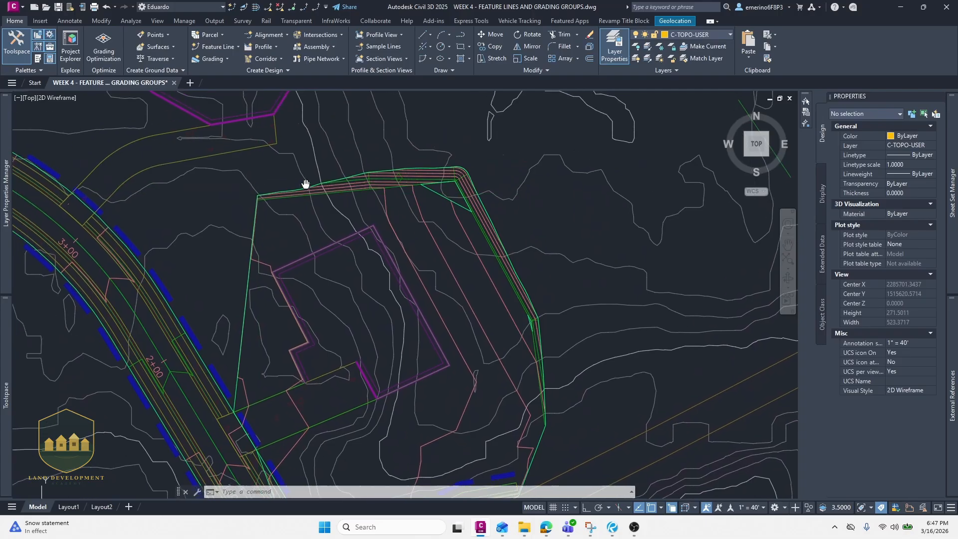
{"action": "scroll", "coordinate": [250, 181], "scroll_direction": "up", "scroll_amount": 4}
{"action": "scroll", "coordinate": [241, 237], "scroll_direction": "down", "scroll_amount": 4}
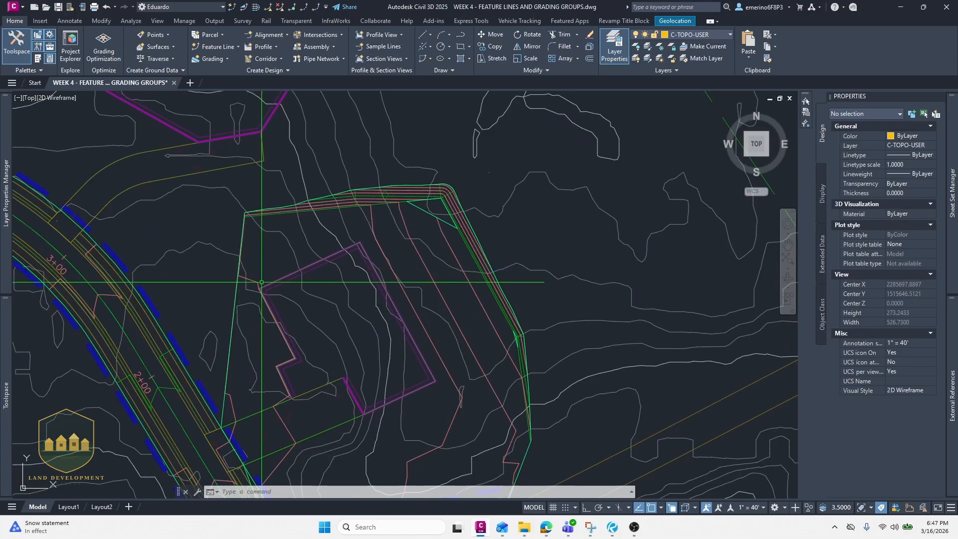
{"action": "middle_click_drag", "start_coordinate": [282, 380], "coordinate": [285, 274]}
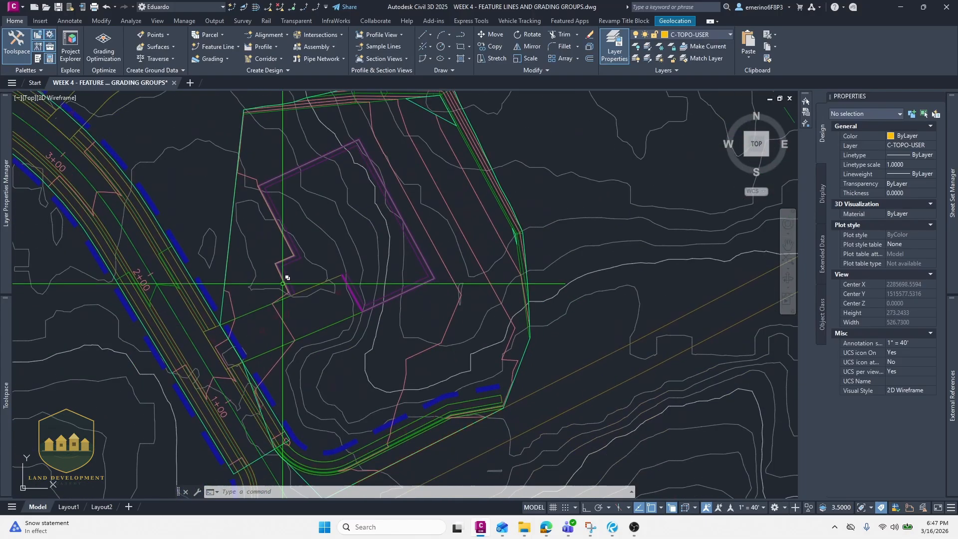
{"action": "scroll", "coordinate": [285, 321], "scroll_direction": "up", "scroll_amount": 4}
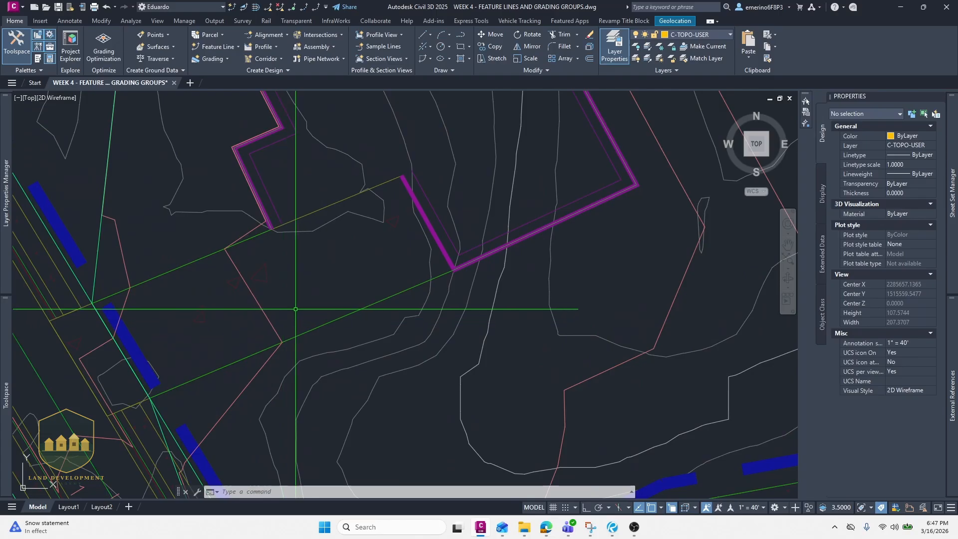
{"action": "left_click", "coordinate": [296, 334]}
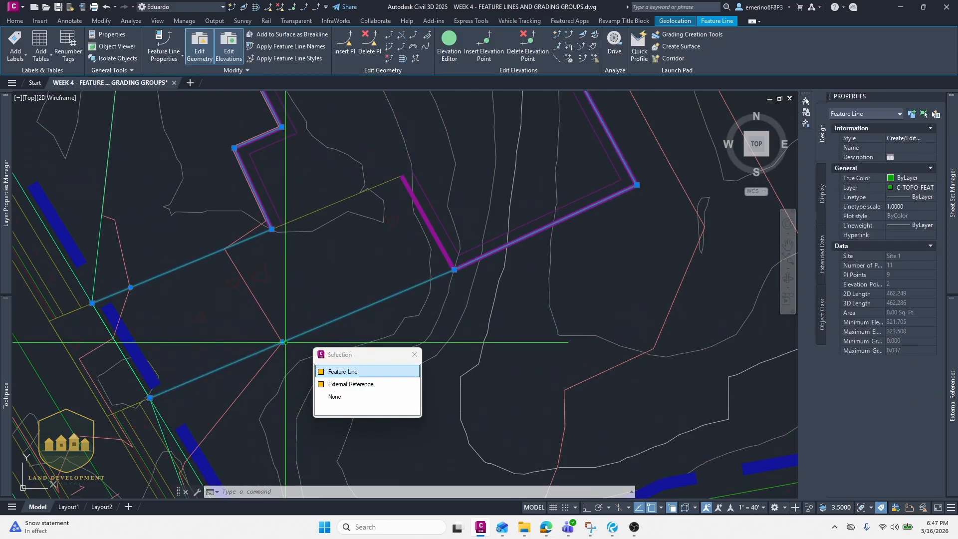
{"action": "left_click", "coordinate": [282, 343]}
{"action": "left_click", "coordinate": [261, 350]}
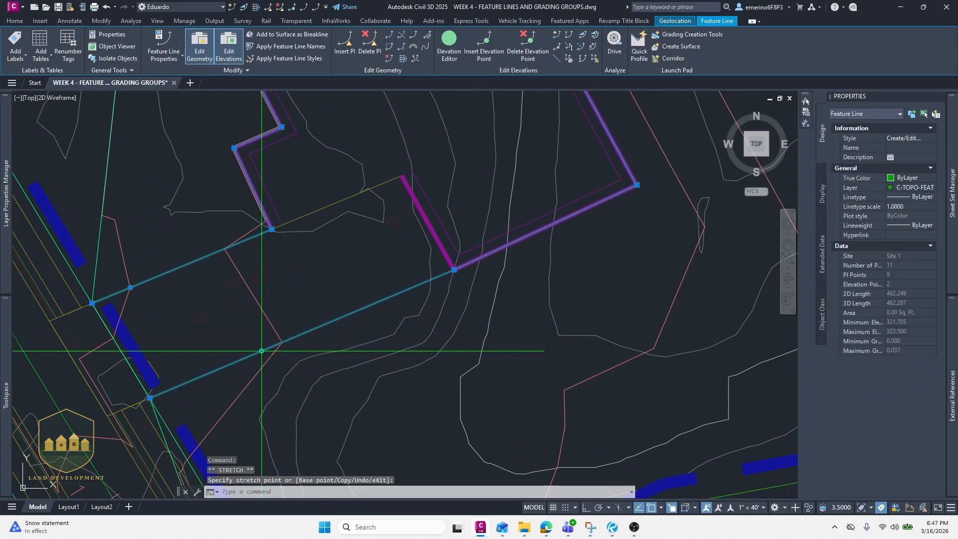
- Rebuild the FG surface from the prospector and close the event viewer
{"action": "mouse_move", "coordinate": [6, 321]}
{"action": "left_click", "coordinate": [93, 175]}
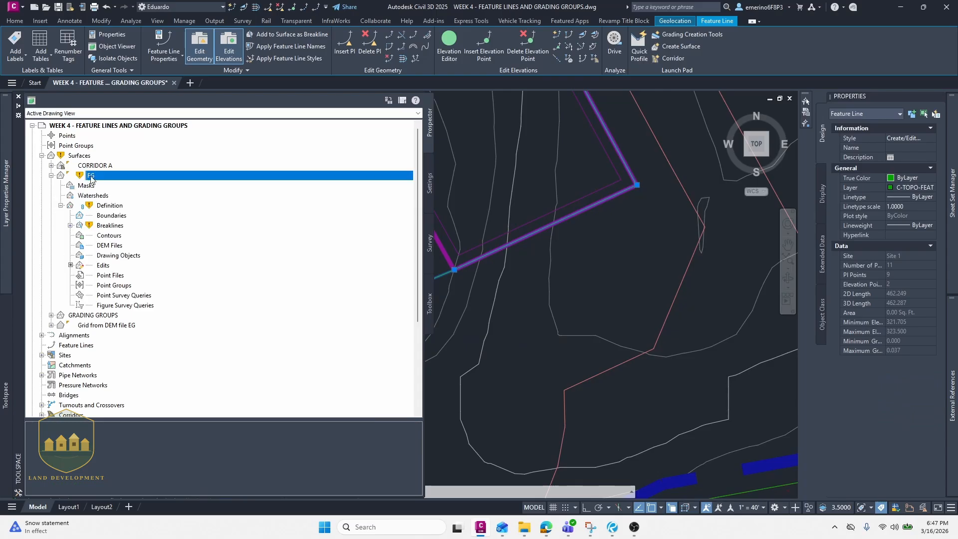
{"action": "right_click", "coordinate": [93, 176]}
{"action": "left_click", "coordinate": [123, 221]}
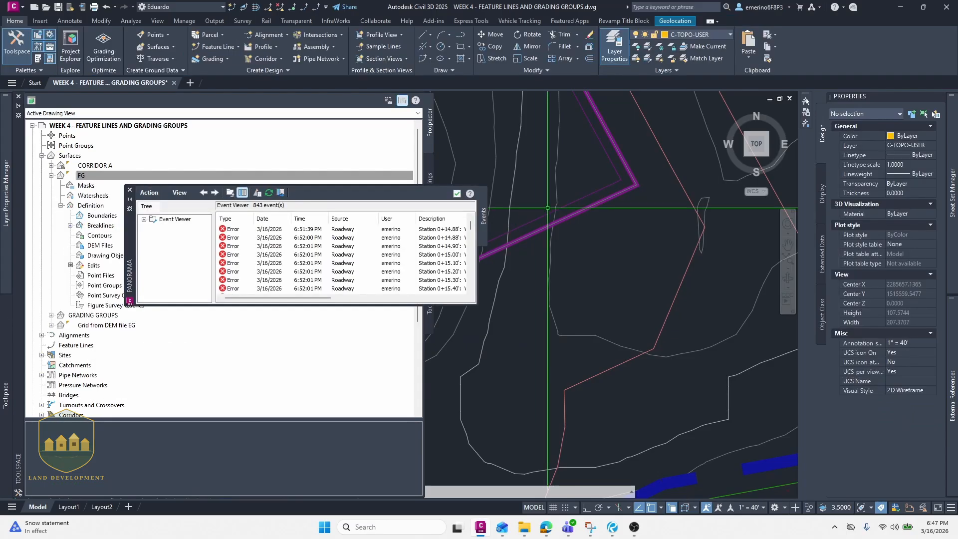
{"action": "left_click", "coordinate": [455, 195]}
- Inspect the FG contours where the pad grading meets the road and existing ground
{"action": "scroll", "coordinate": [443, 242], "scroll_direction": "down", "scroll_amount": 4}
{"action": "mouse_move", "coordinate": [437, 229]}
{"action": "middle_mouse_down"}
{"action": "mouse_move", "coordinate": [361, 190]}
{"action": "mouse_move", "coordinate": [338, 207]}
{"action": "middle_mouse_up"}
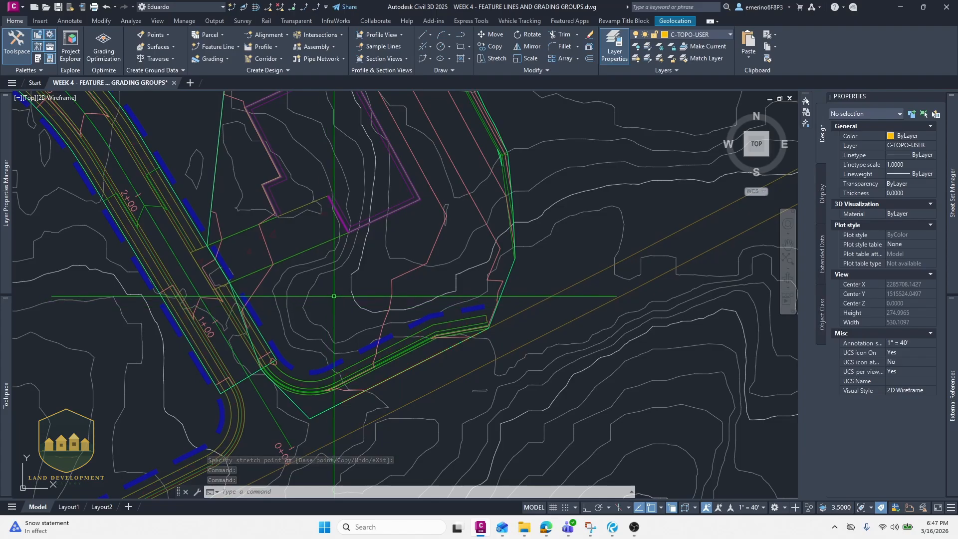
{"action": "mouse_move", "coordinate": [332, 280]}
{"action": "middle_mouse_down"}
{"action": "mouse_move", "coordinate": [327, 289]}
{"action": "mouse_move", "coordinate": [331, 236]}
{"action": "middle_mouse_up"}
{"action": "scroll", "coordinate": [370, 278], "scroll_direction": "up", "scroll_amount": 2}
{"action": "middle_click_drag", "start_coordinate": [378, 274], "coordinate": [384, 174]}
{"action": "scroll", "coordinate": [364, 244], "scroll_direction": "up", "scroll_amount": 2}
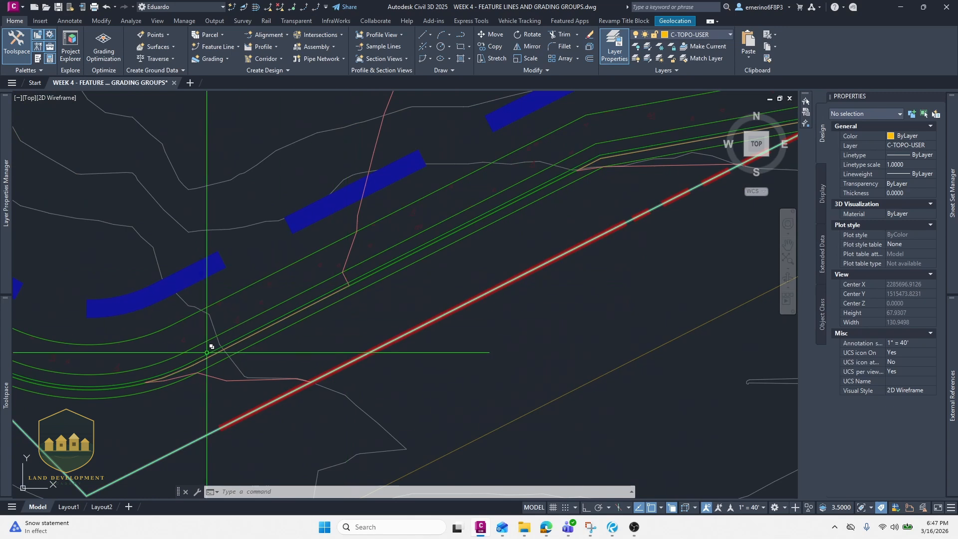
{"action": "scroll", "coordinate": [345, 298], "scroll_direction": "down", "scroll_amount": 3}
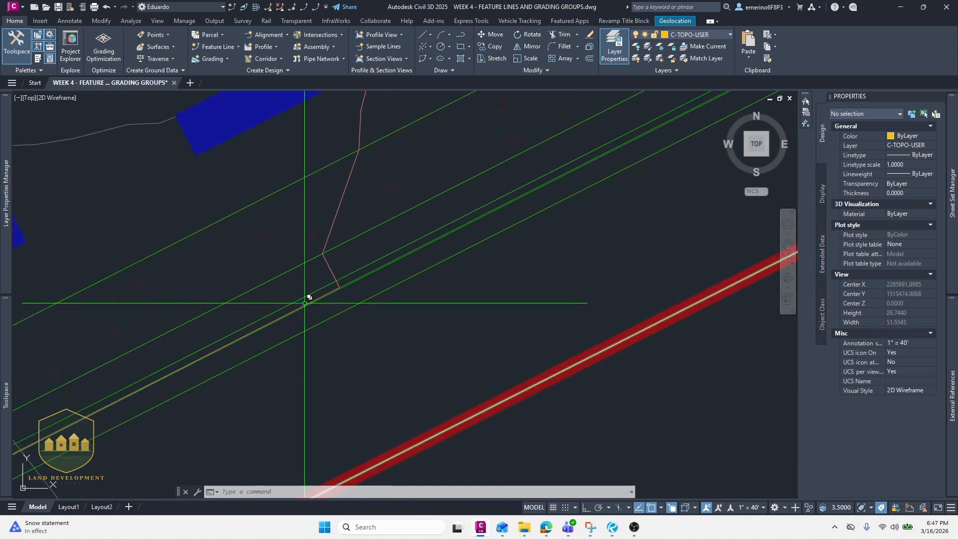
{"action": "middle_click_drag", "start_coordinate": [287, 314], "coordinate": [339, 264]}
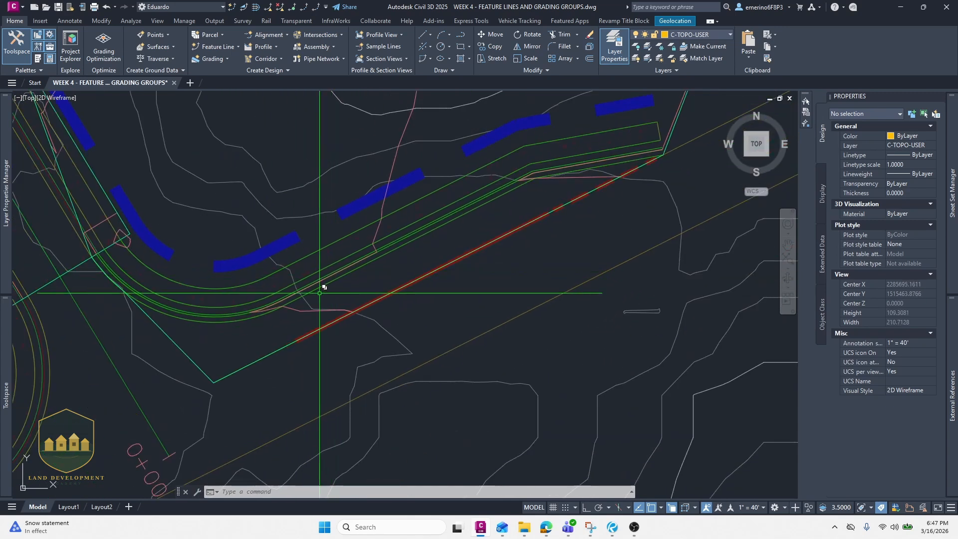
{"action": "scroll", "coordinate": [223, 320], "scroll_direction": "up", "scroll_amount": 3}
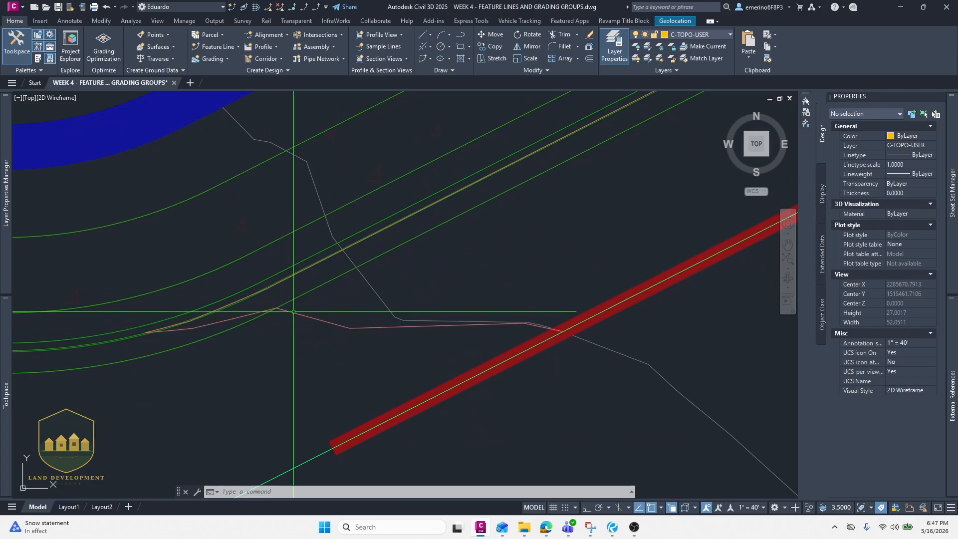
{"action": "scroll", "coordinate": [286, 314], "scroll_direction": "down", "scroll_amount": 2}
{"action": "scroll", "coordinate": [479, 336], "scroll_direction": "down", "scroll_amount": 4}
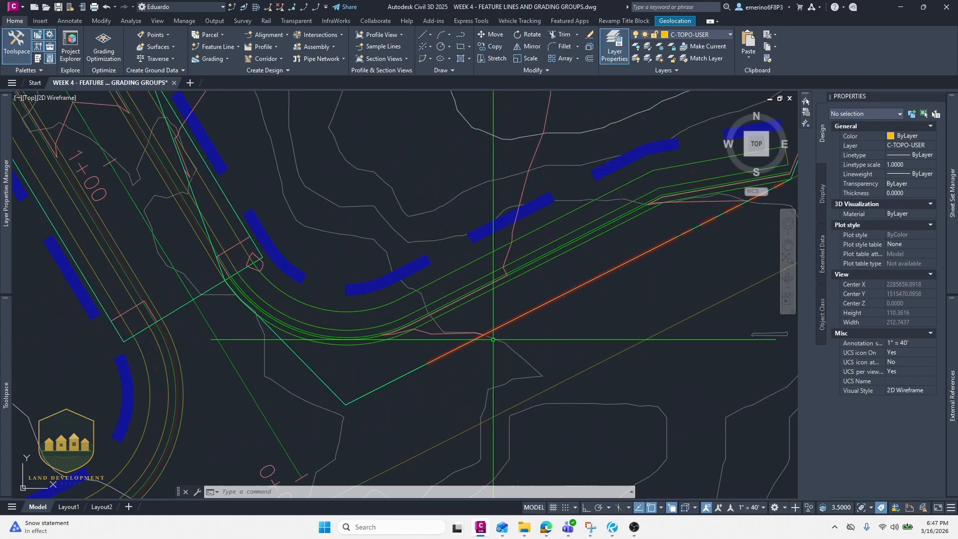
{"action": "middle_click_drag", "start_coordinate": [191, 413], "coordinate": [175, 437]}
{"action": "mouse_move", "coordinate": [437, 312]}
{"action": "middle_mouse_down"}
{"action": "mouse_move", "coordinate": [428, 307]}
{"action": "mouse_move", "coordinate": [362, 409]}
{"action": "middle_mouse_up"}
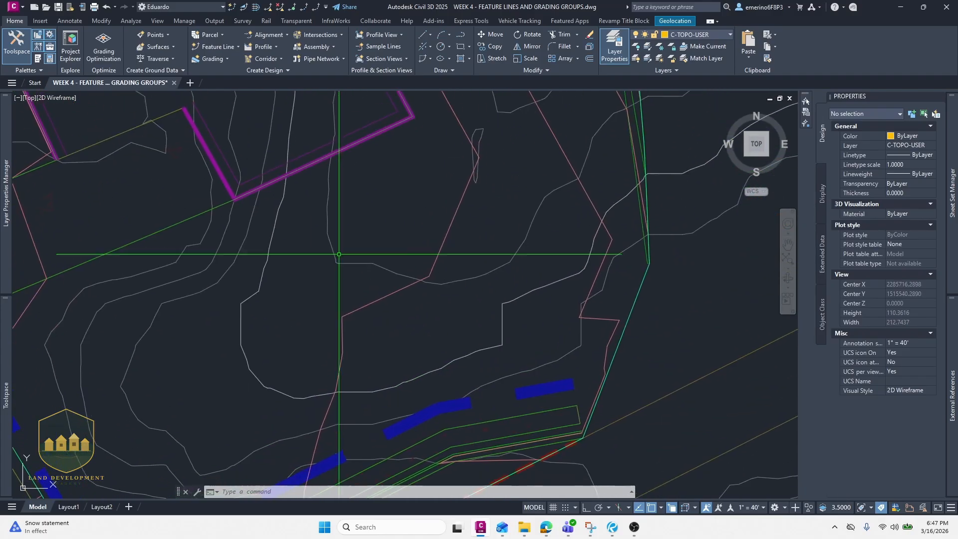
{"action": "middle_click_drag", "start_coordinate": [323, 208], "coordinate": [399, 322]}
{"action": "scroll", "coordinate": [399, 322], "scroll_direction": "down", "scroll_amount": 1}
{"action": "middle_click_drag", "start_coordinate": [376, 211], "coordinate": [411, 315]}
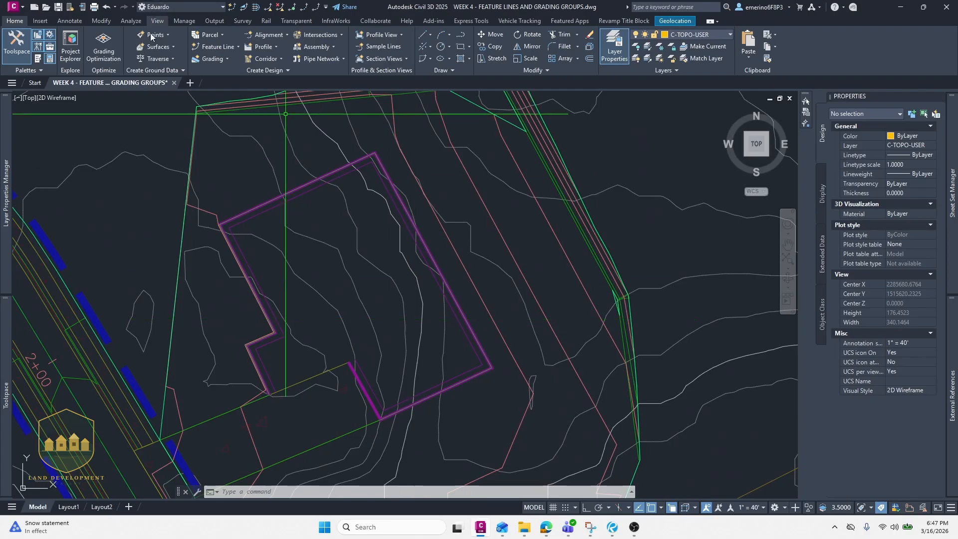
- Start adding a Surface Slope label using the Percent slope label style
{"action": "left_click", "coordinate": [68, 21]}
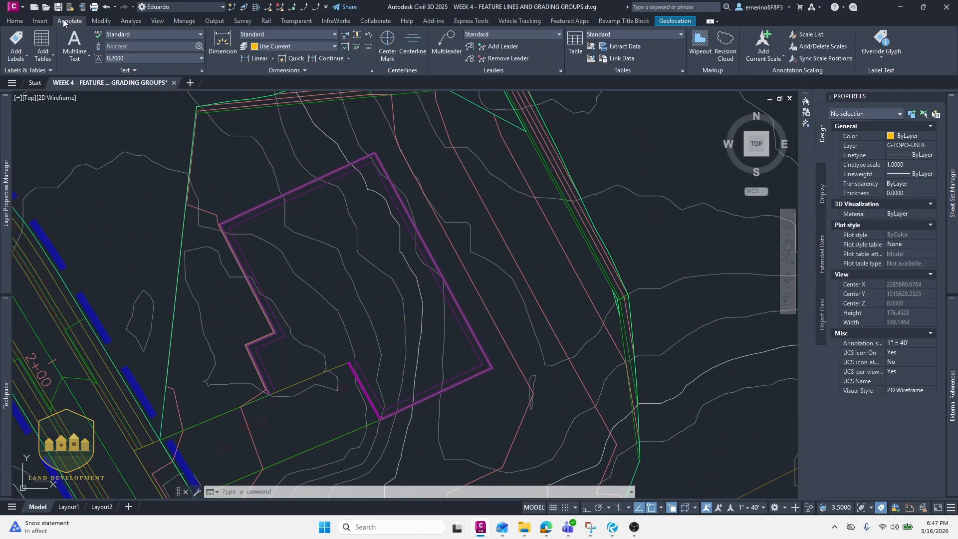
{"action": "left_click", "coordinate": [18, 41]}
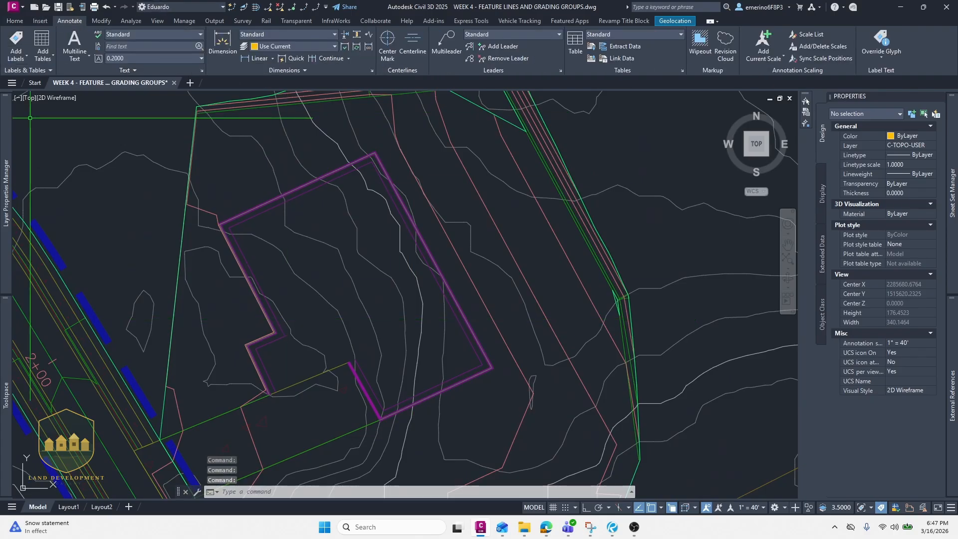
{"action": "left_click", "coordinate": [162, 153]}
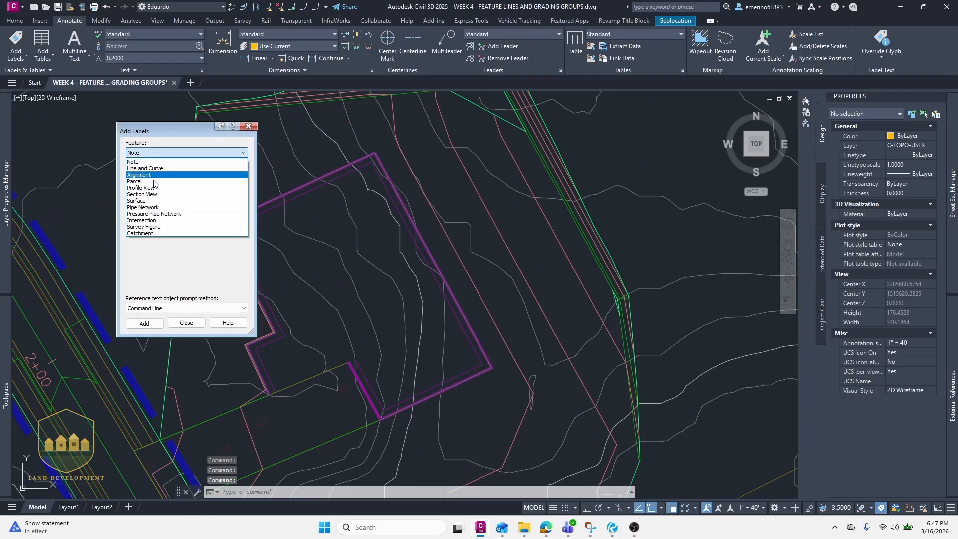
{"action": "left_click", "coordinate": [150, 178]}
{"action": "left_click", "coordinate": [159, 176]}
{"action": "left_click", "coordinate": [159, 184]}
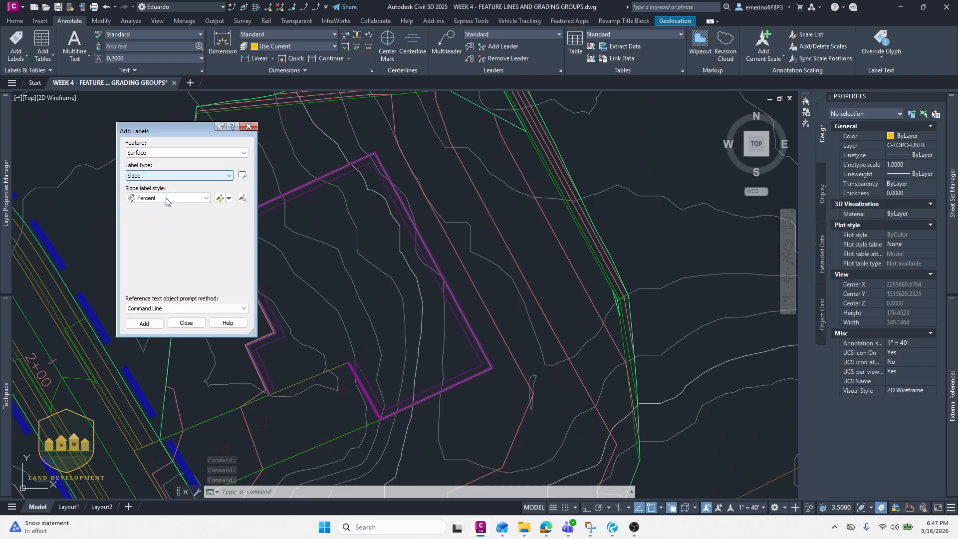
{"action": "left_click", "coordinate": [165, 198]}
{"action": "key", "text": "Up"}
{"action": "key", "text": "Return"}
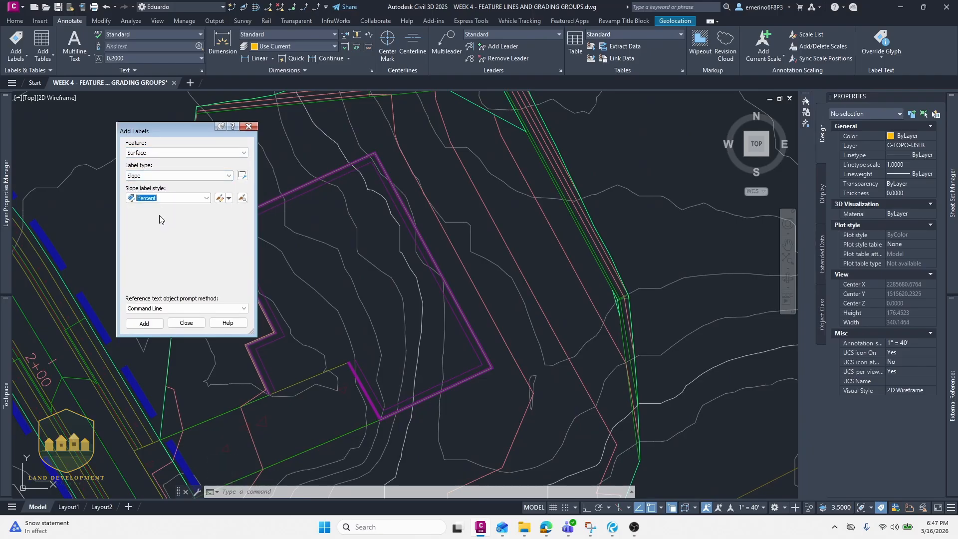
{"action": "left_click", "coordinate": [144, 324]}
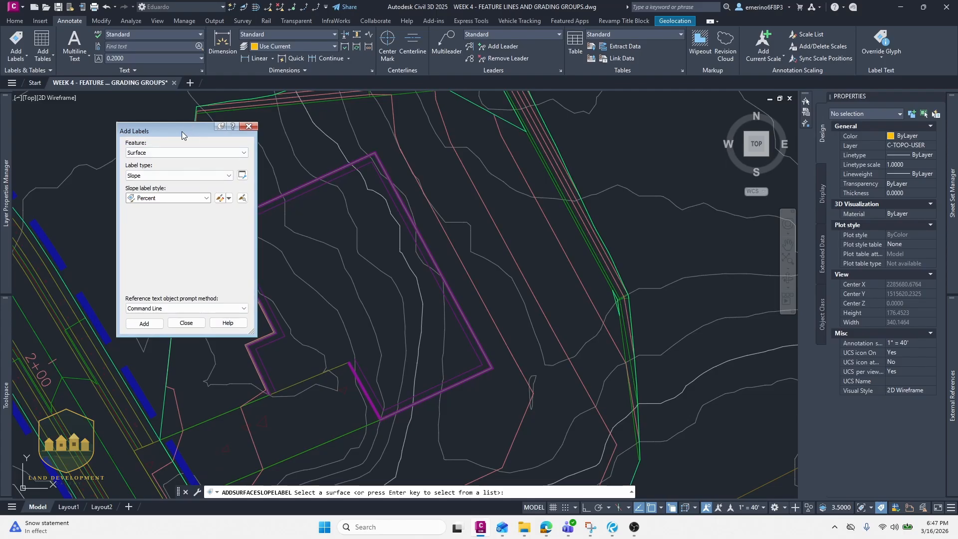
- Pick the FG surface and place a two-point slope label across the grading between the road and the pad
{"action": "left_click_drag", "start_coordinate": [180, 133], "coordinate": [155, 115]}
{"action": "left_click", "coordinate": [224, 108]}
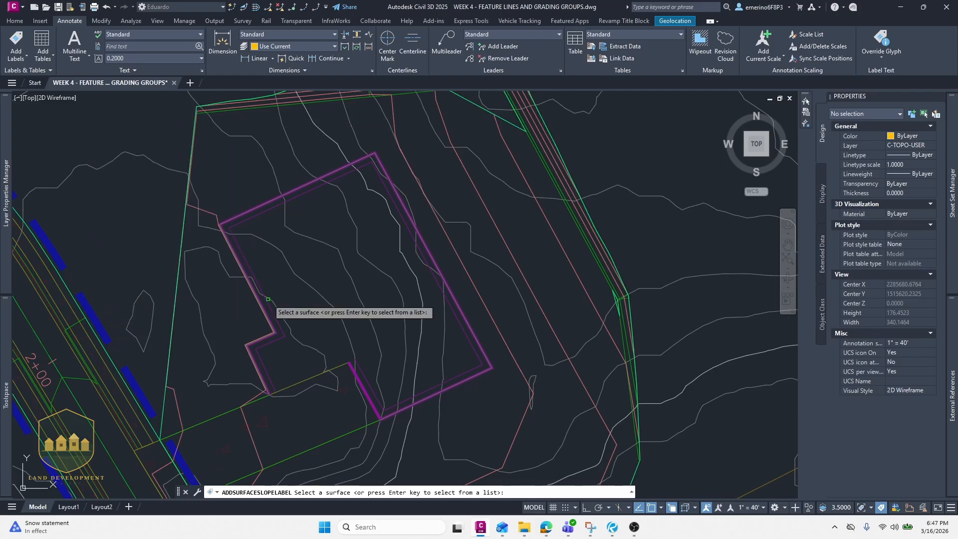
{"action": "middle_click_drag", "start_coordinate": [254, 304], "coordinate": [255, 211]}
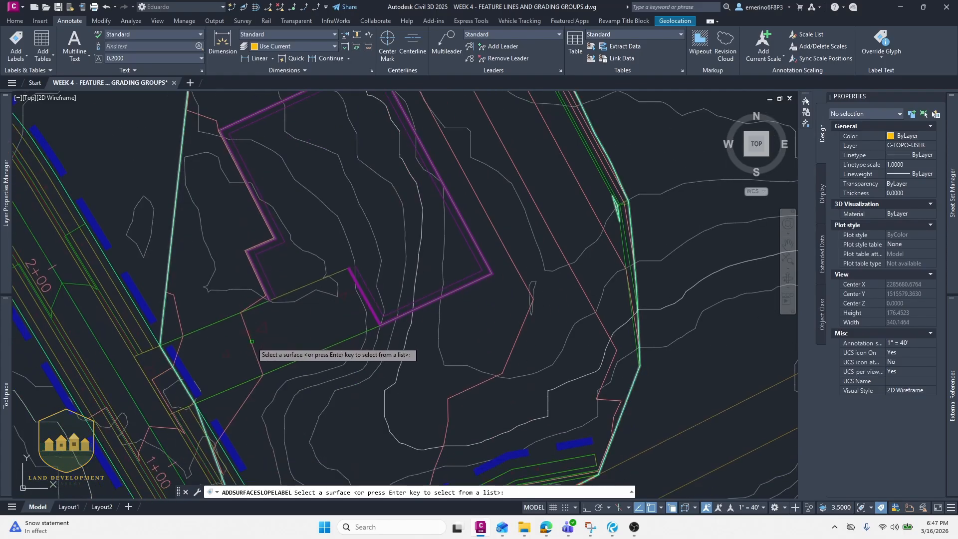
{"action": "left_click", "coordinate": [228, 362]}
{"action": "left_click", "coordinate": [275, 378]}
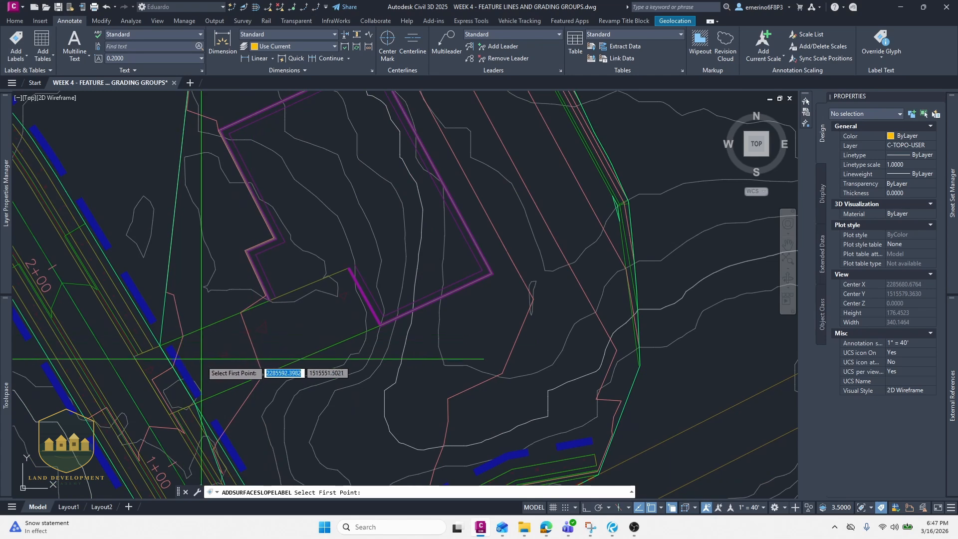
{"action": "middle_click_drag", "start_coordinate": [316, 295], "coordinate": [232, 357]}
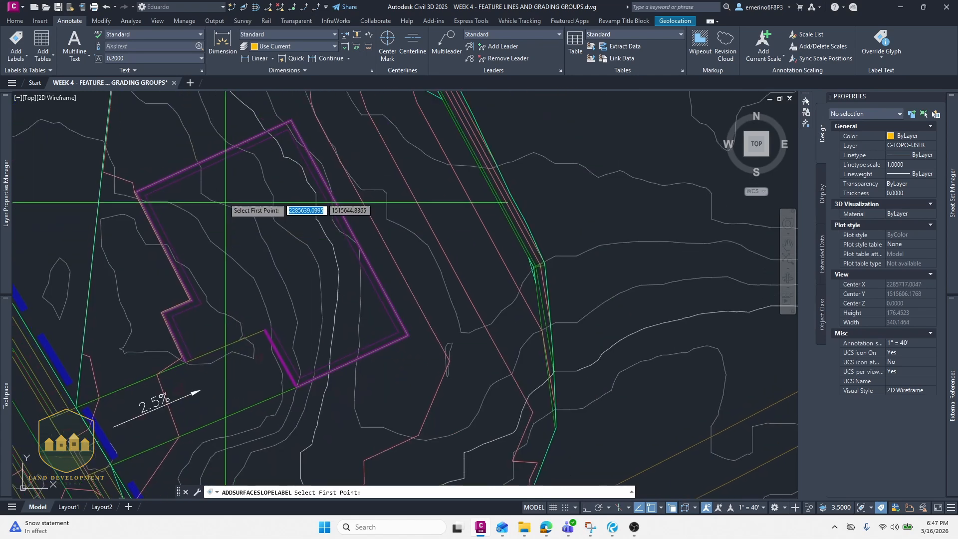
- Place a slope label across the graded slope between the pad and the road to the east
{"action": "middle_click_drag", "start_coordinate": [225, 201], "coordinate": [220, 264]}
{"action": "middle_click_drag", "start_coordinate": [295, 252], "coordinate": [204, 287]}
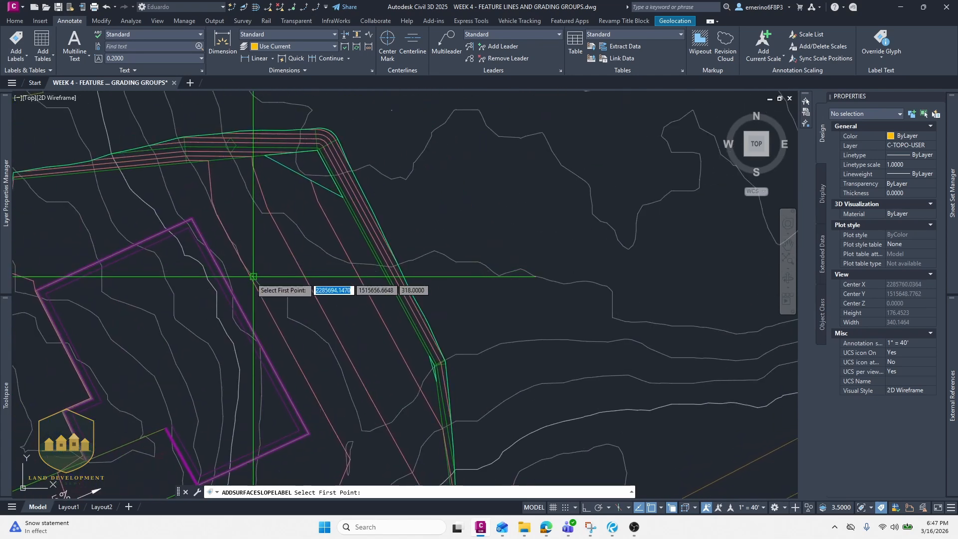
{"action": "scroll", "coordinate": [253, 276], "scroll_direction": "up", "scroll_amount": 2}
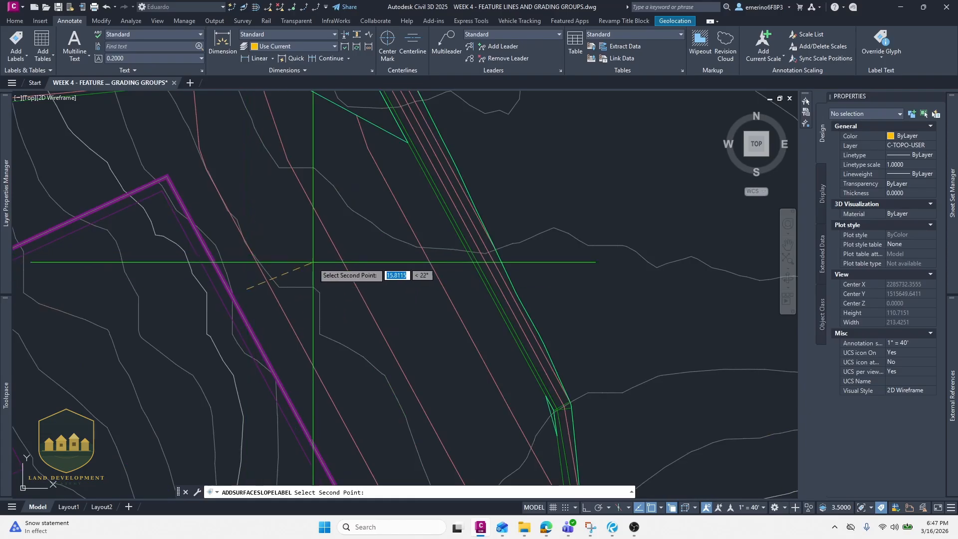
{"action": "scroll", "coordinate": [375, 267], "scroll_direction": "down", "scroll_amount": 4}
{"action": "middle_click_drag", "start_coordinate": [371, 315], "coordinate": [302, 133]}
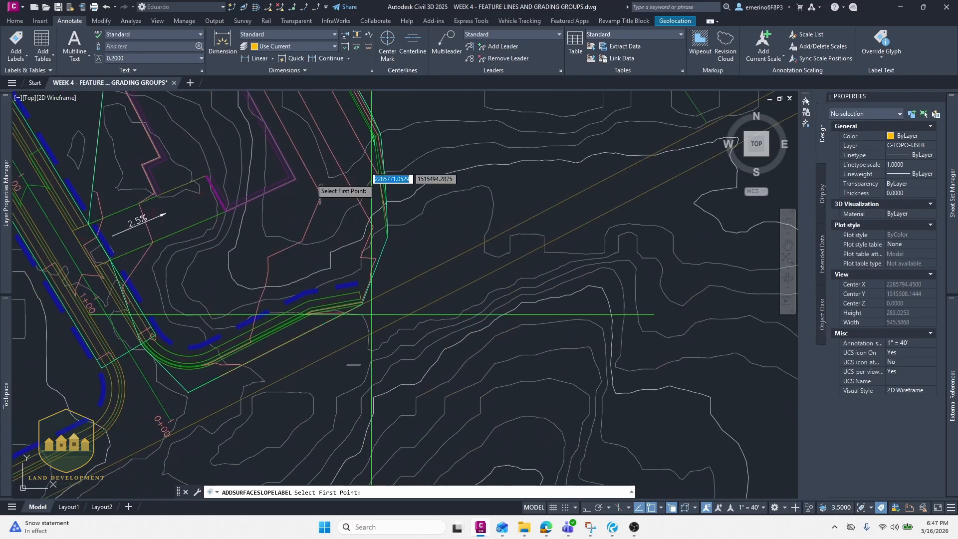
{"action": "scroll", "coordinate": [308, 251], "scroll_direction": "up", "scroll_amount": 4}
{"action": "middle_click_drag", "start_coordinate": [310, 244], "coordinate": [311, 245]}
{"action": "scroll", "coordinate": [279, 247], "scroll_direction": "down", "scroll_amount": 3}
{"action": "scroll", "coordinate": [250, 274], "scroll_direction": "up", "scroll_amount": 6}
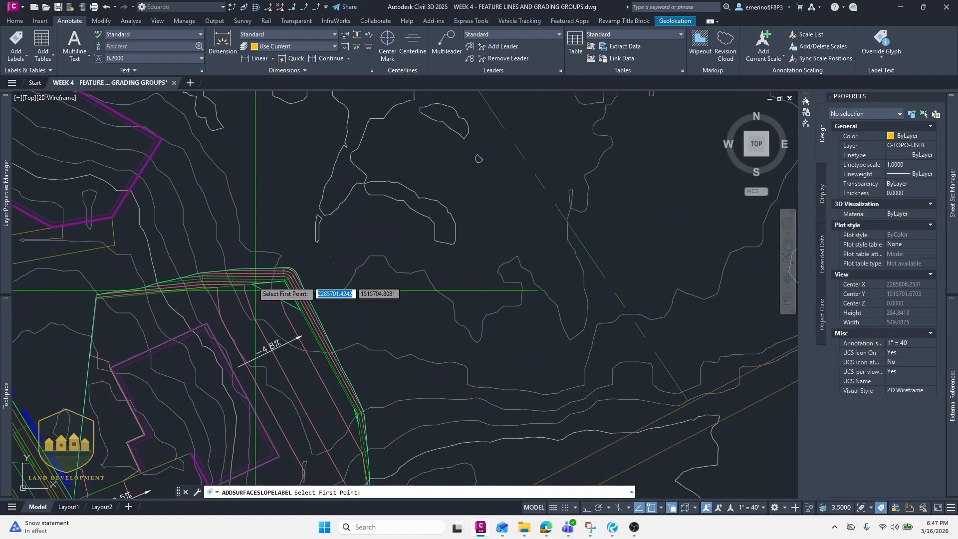
- Place a slope label at the steep grading beside the road's upper corner
{"action": "left_click", "coordinate": [160, 295]}
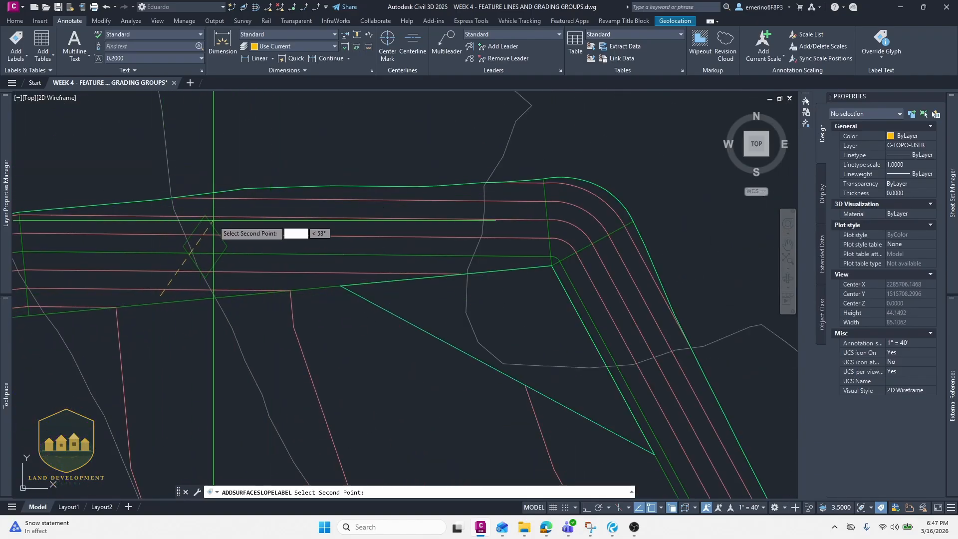
{"action": "scroll", "coordinate": [249, 250], "scroll_direction": "down", "scroll_amount": 4}
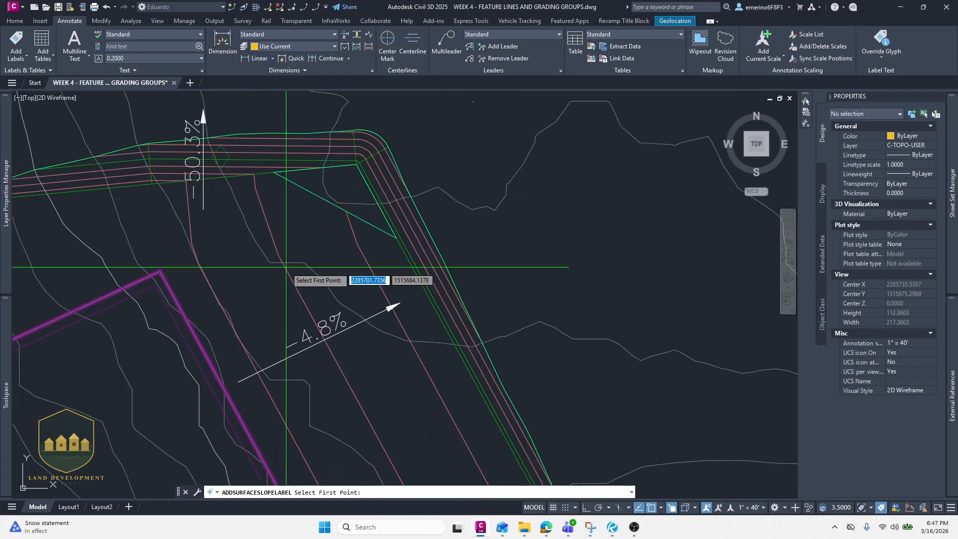
{"action": "mouse_move", "coordinate": [286, 267]}
{"action": "middle_mouse_down"}
{"action": "mouse_move", "coordinate": [221, 233]}
{"action": "mouse_move", "coordinate": [241, 180]}
{"action": "mouse_move", "coordinate": [282, 186]}
{"action": "middle_mouse_up"}
{"action": "scroll", "coordinate": [291, 253], "scroll_direction": "down", "scroll_amount": 4}
{"action": "scroll", "coordinate": [317, 279], "scroll_direction": "up", "scroll_amount": 2}
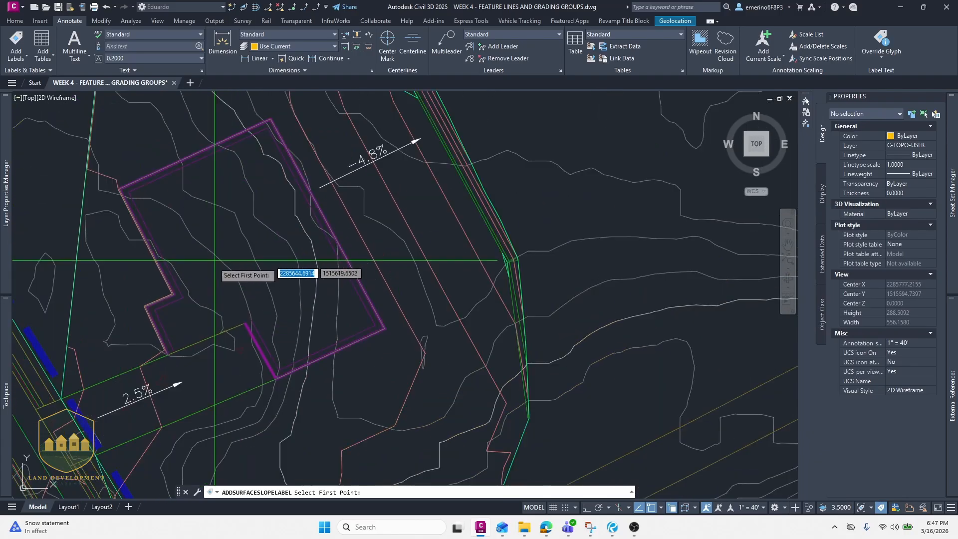
- Place a slope label across the building pad and end the slope labelling command
{"action": "middle_click_drag", "start_coordinate": [301, 294], "coordinate": [273, 242]}
{"action": "scroll", "coordinate": [277, 279], "scroll_direction": "down", "scroll_amount": 2}
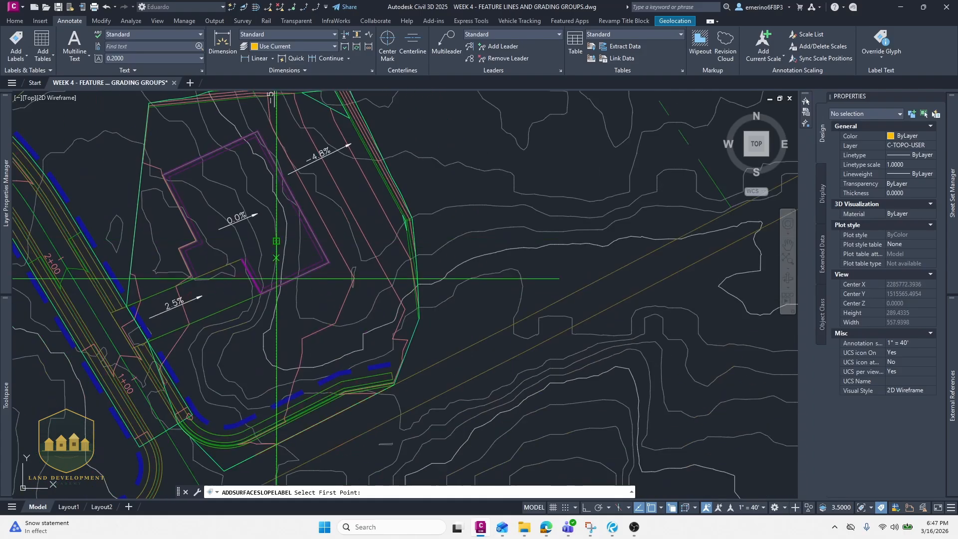
{"action": "middle_click_drag", "start_coordinate": [277, 284], "coordinate": [275, 207]}
{"action": "middle_click_drag", "start_coordinate": [239, 304], "coordinate": [245, 267]}
{"action": "key", "text": "Escape"}
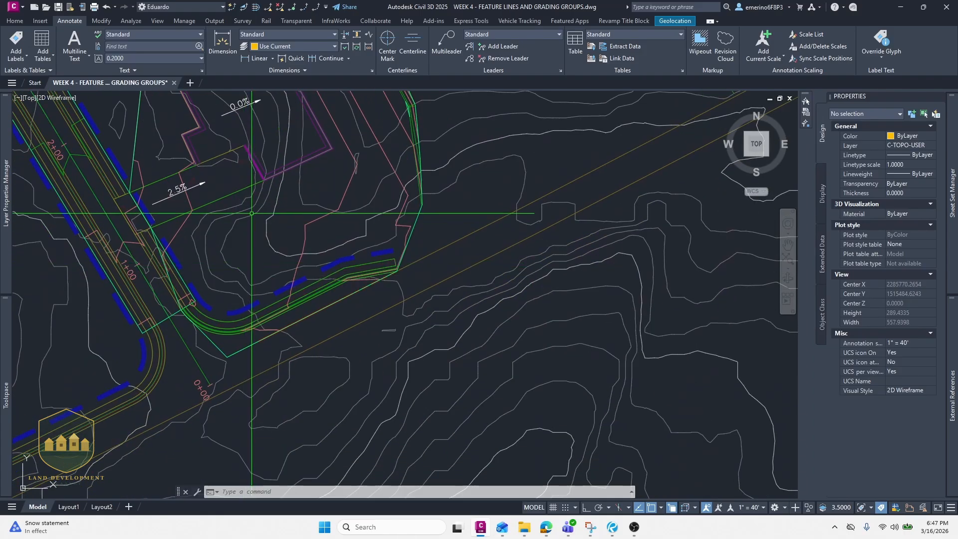
- Examine the new slope labels and FG contours around the pad and road edge
{"action": "middle_click_drag", "start_coordinate": [251, 199], "coordinate": [244, 291]}
{"action": "middle_click_drag", "start_coordinate": [258, 251], "coordinate": [270, 313]}
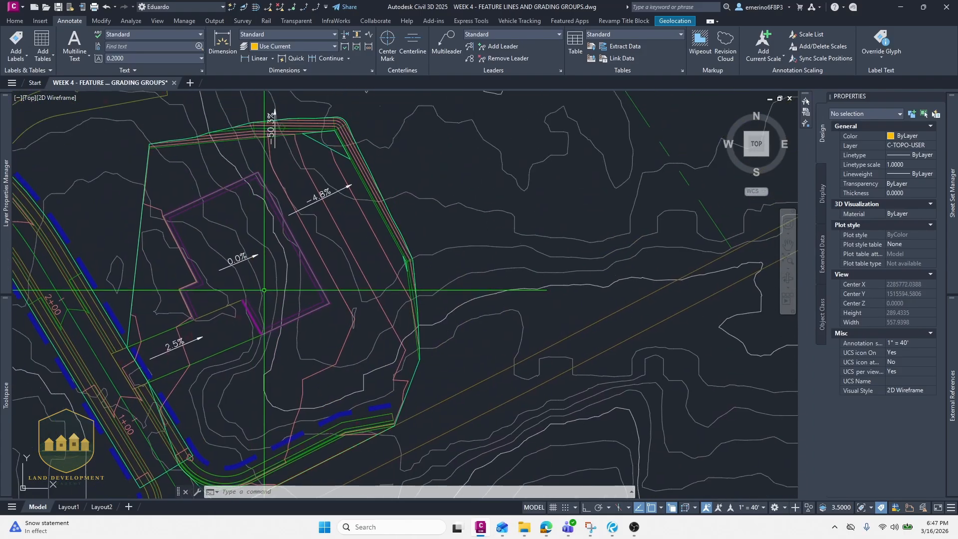
{"action": "scroll", "coordinate": [262, 291], "scroll_direction": "down", "scroll_amount": 4}
{"action": "scroll", "coordinate": [269, 293], "scroll_direction": "up", "scroll_amount": 2}
{"action": "middle_click_drag", "start_coordinate": [272, 278], "coordinate": [285, 290]}
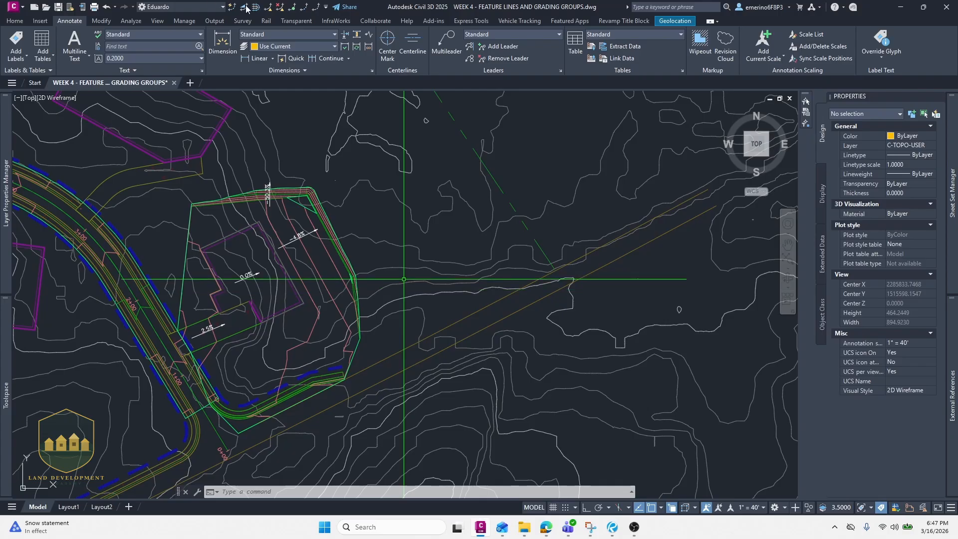
{"action": "scroll", "coordinate": [324, 350], "scroll_direction": "up", "scroll_amount": 6}
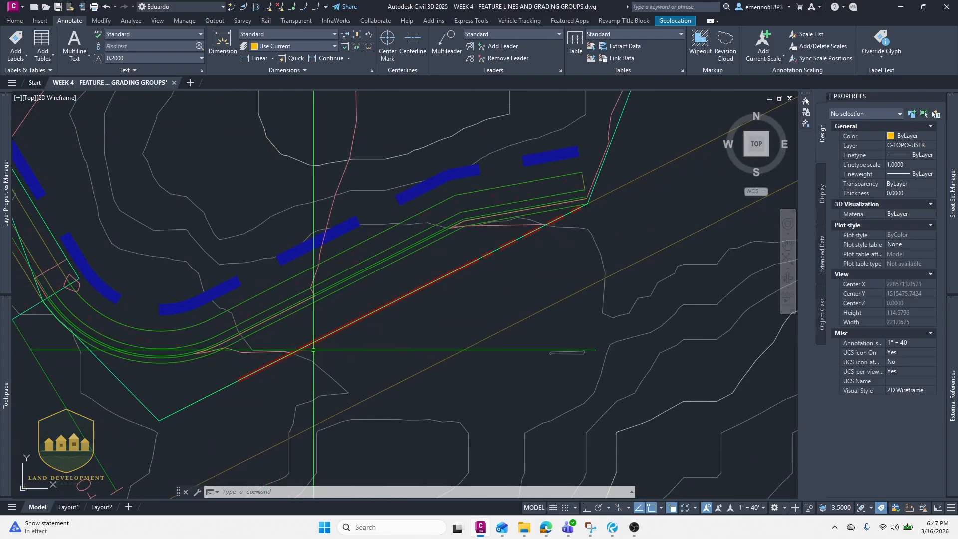
{"action": "scroll", "coordinate": [313, 349], "scroll_direction": "down", "scroll_amount": 5}
{"action": "scroll", "coordinate": [369, 290], "scroll_direction": "up", "scroll_amount": 7}
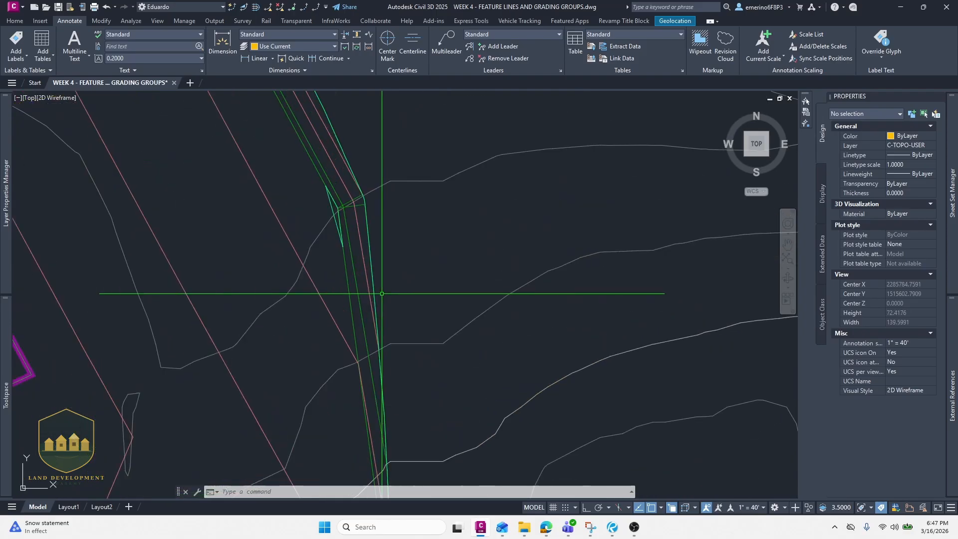
{"action": "middle_click_drag", "start_coordinate": [397, 400], "coordinate": [385, 267]}
{"action": "mouse_move", "coordinate": [401, 351]}
{"action": "middle_mouse_down"}
{"action": "mouse_move", "coordinate": [391, 280]}
{"action": "mouse_move", "coordinate": [399, 365]}
{"action": "middle_mouse_up"}
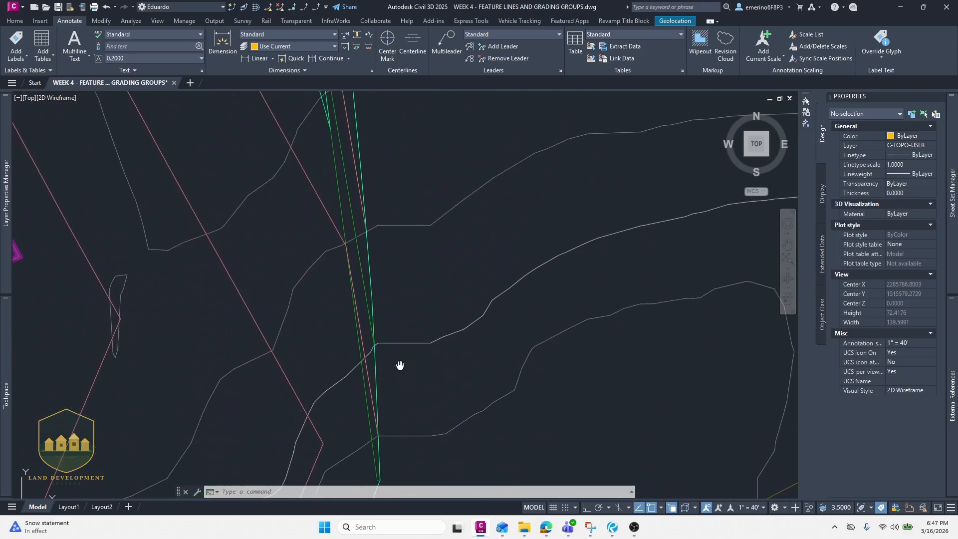
{"action": "scroll", "coordinate": [399, 365], "scroll_direction": "down", "scroll_amount": 4}
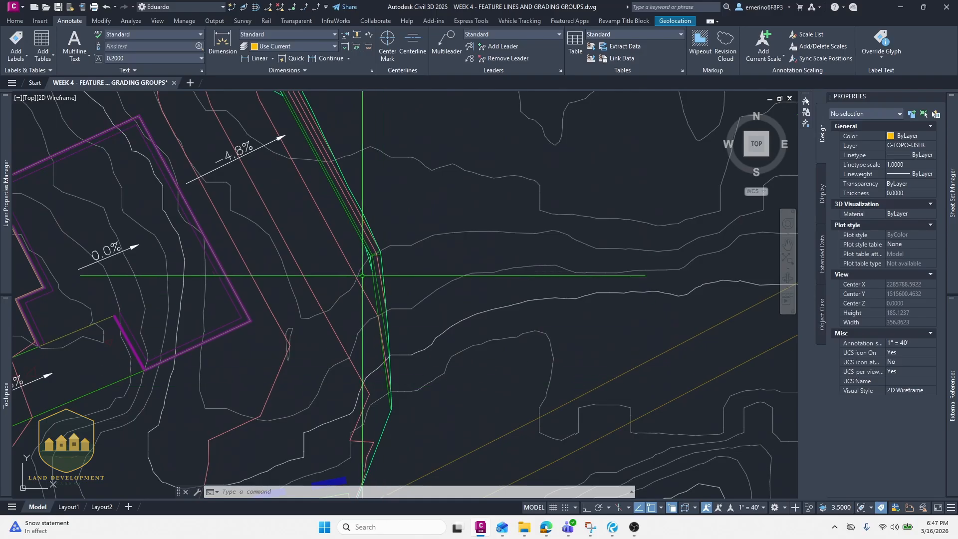
{"action": "middle_click_drag", "start_coordinate": [379, 182], "coordinate": [459, 327]}
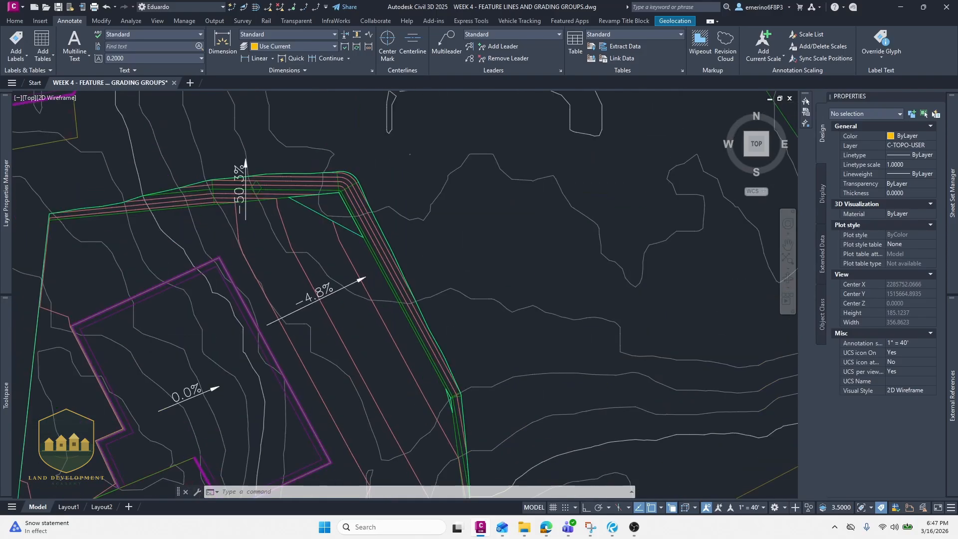
{"action": "scroll", "coordinate": [411, 275], "scroll_direction": "up", "scroll_amount": 6}
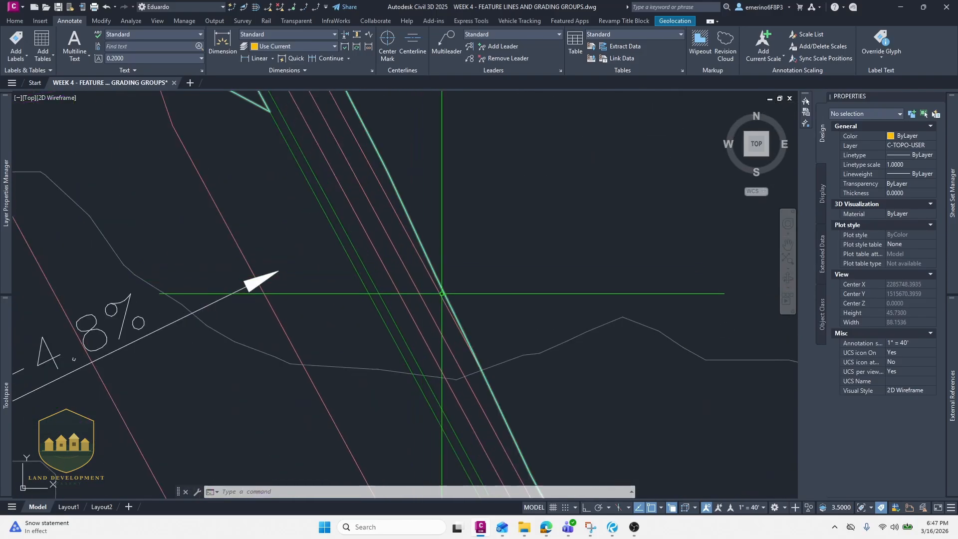
{"action": "scroll", "coordinate": [442, 294], "scroll_direction": "down", "scroll_amount": 2}
- Turn off the border display in the FG surface's Contours 1' and 5' style
{"action": "left_click", "coordinate": [436, 278]}
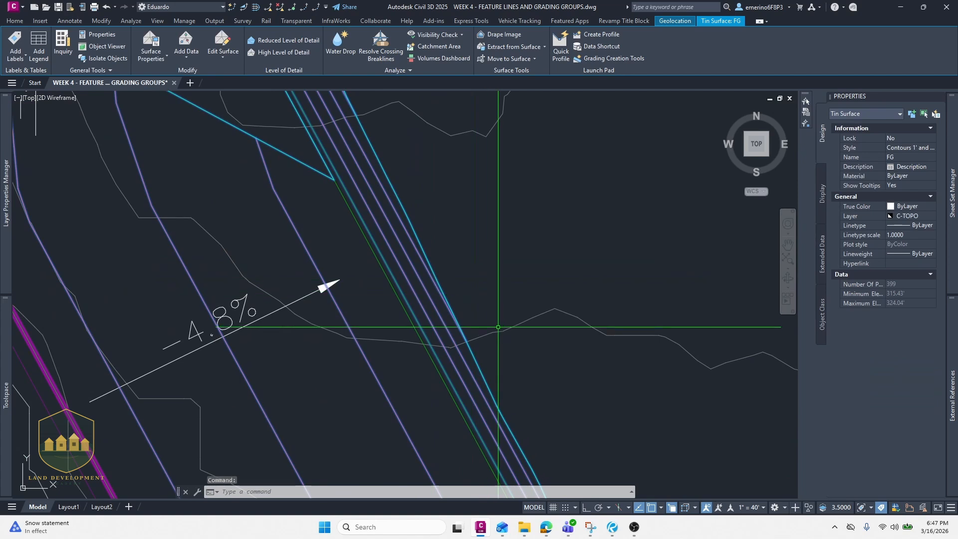
{"action": "right_click", "coordinate": [495, 283]}
{"action": "left_click", "coordinate": [548, 422]}
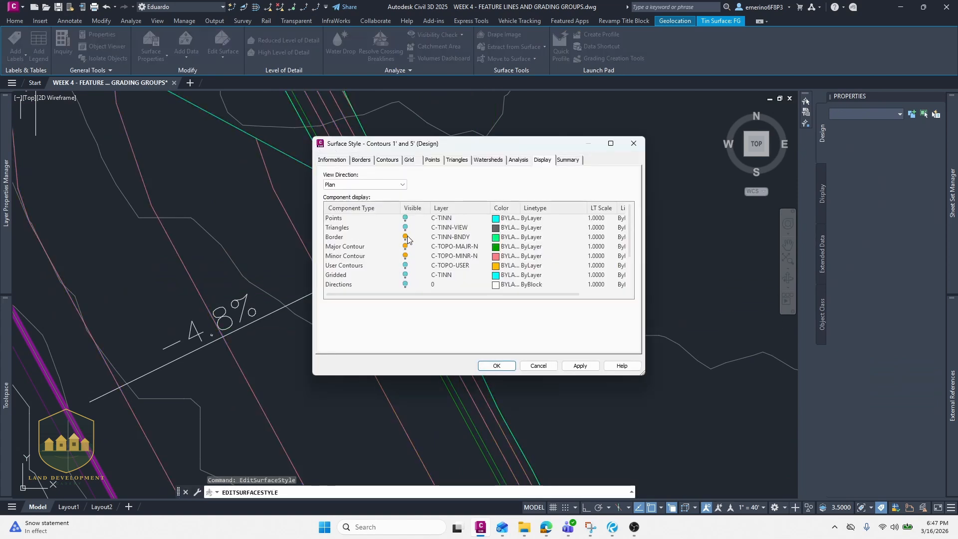
{"action": "left_click", "coordinate": [410, 239]}
{"action": "left_click", "coordinate": [497, 366]}
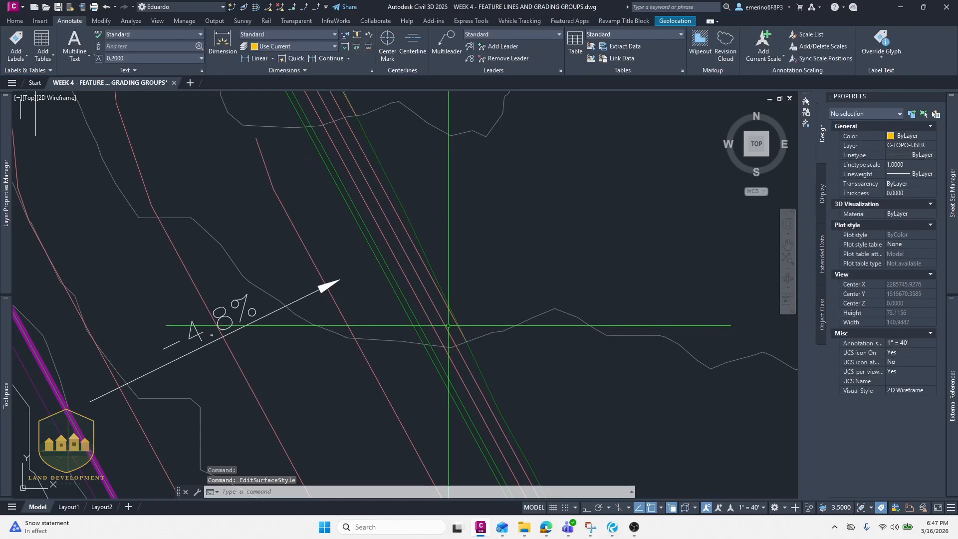
- Select the surfaces at the road edge and isolate them in the drawing
{"action": "left_click", "coordinate": [521, 324]}
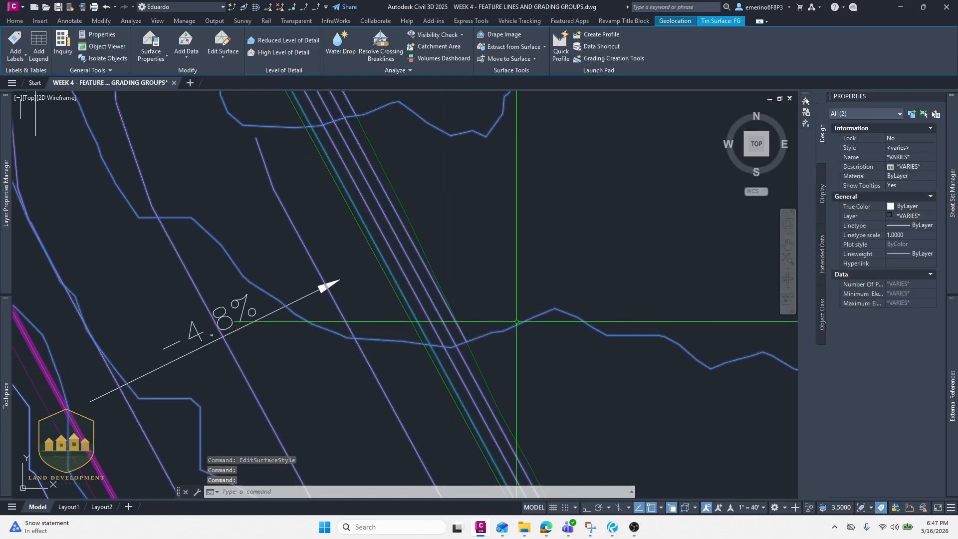
{"action": "type", "text": "i"}
{"action": "key", "text": "Return"}
- Compare the isolated FG and existing-ground contours and elevations near the road corner
{"action": "scroll", "coordinate": [511, 319], "scroll_direction": "down", "scroll_amount": 6}
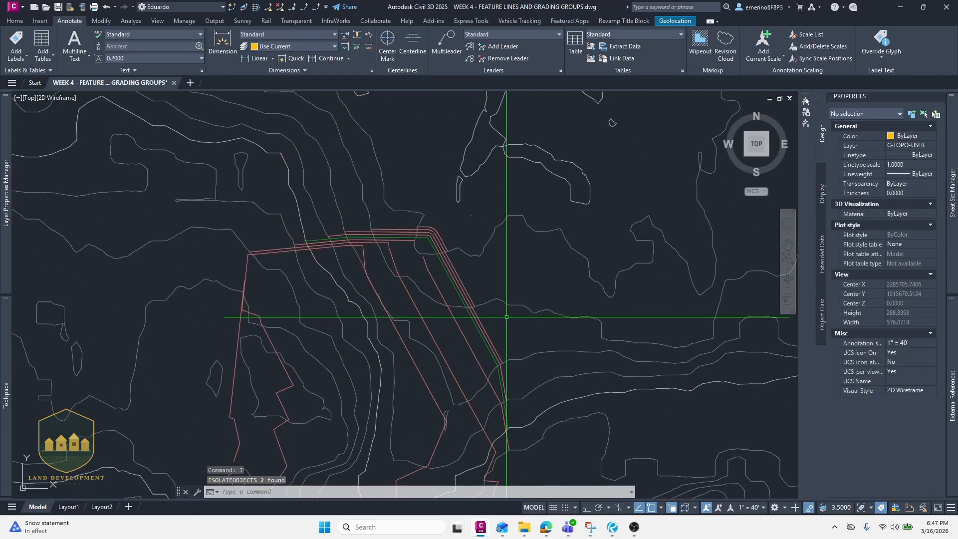
{"action": "scroll", "coordinate": [495, 315], "scroll_direction": "up", "scroll_amount": 2}
{"action": "mouse_move", "coordinate": [386, 208]}
{"action": "middle_mouse_down"}
{"action": "mouse_move", "coordinate": [419, 295]}
{"action": "mouse_move", "coordinate": [440, 267]}
{"action": "middle_mouse_up"}
{"action": "scroll", "coordinate": [434, 267], "scroll_direction": "up", "scroll_amount": 4}
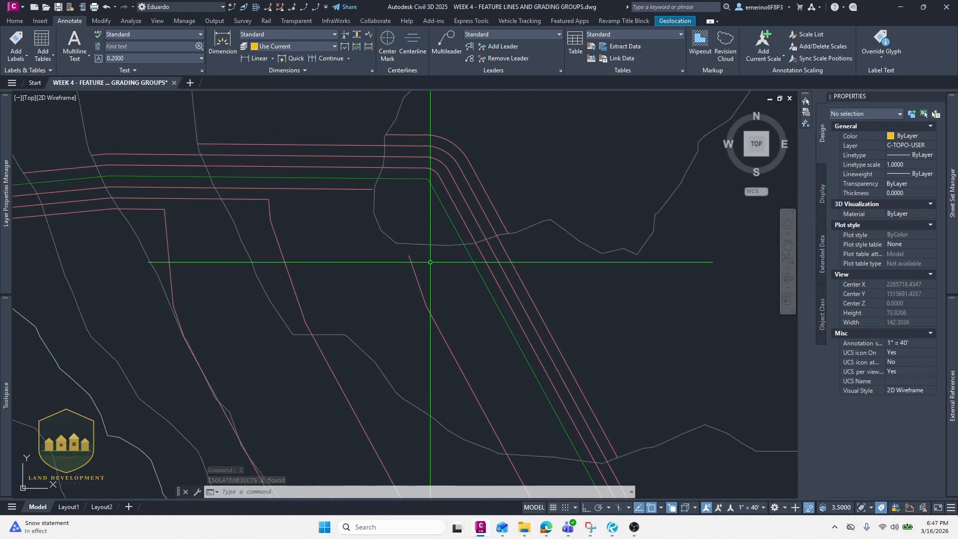
{"action": "scroll", "coordinate": [390, 230], "scroll_direction": "down", "scroll_amount": 4}
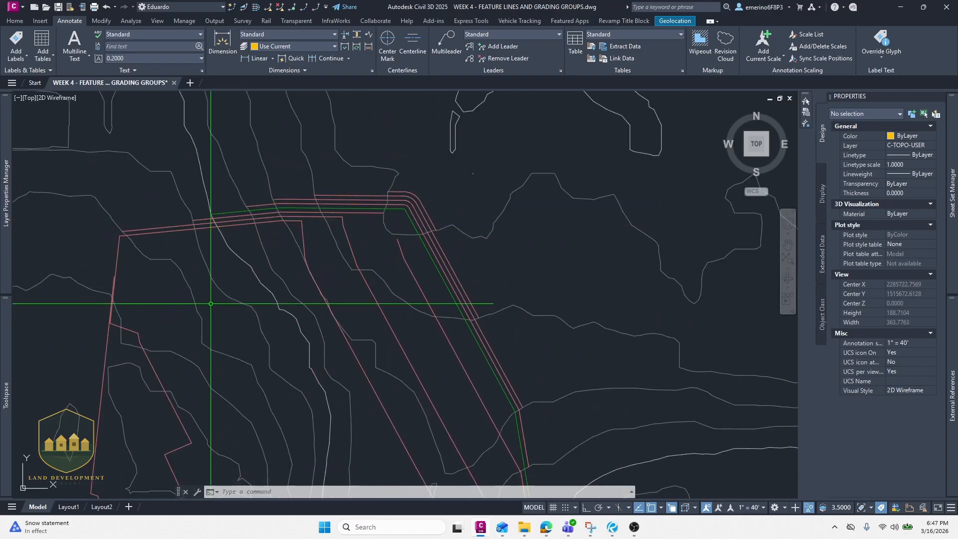
{"action": "middle_click_drag", "start_coordinate": [209, 305], "coordinate": [302, 207]}
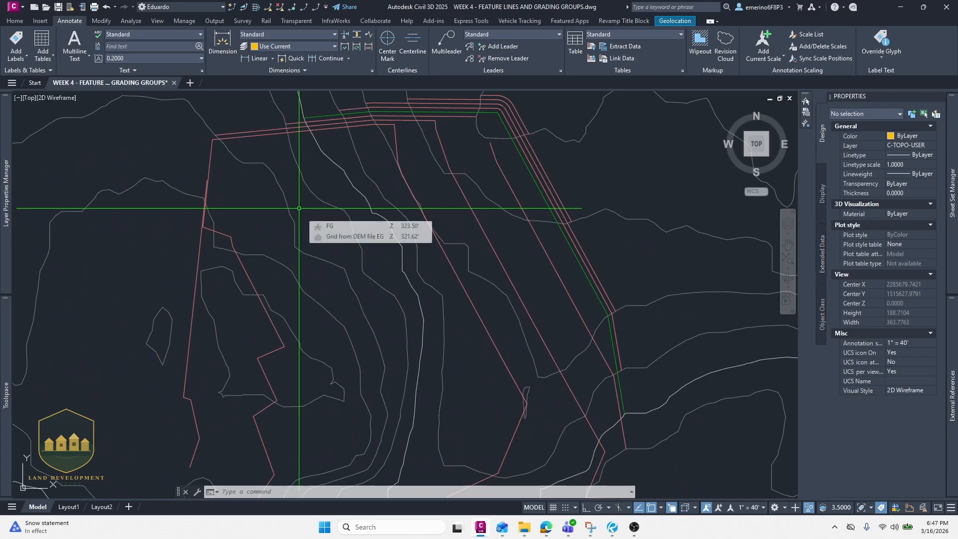
{"action": "middle_click_drag", "start_coordinate": [307, 278], "coordinate": [316, 299]}
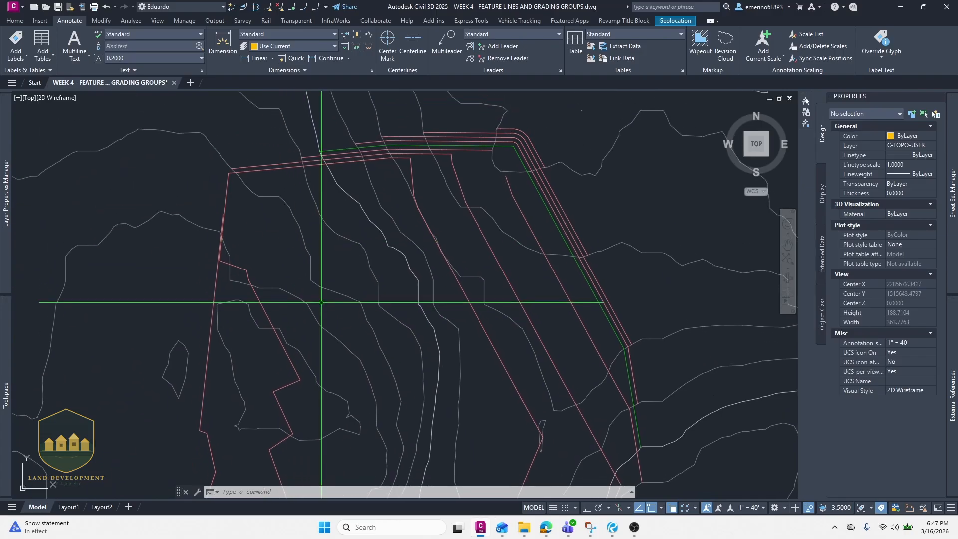
{"action": "scroll", "coordinate": [293, 299], "scroll_direction": "up", "scroll_amount": 2}
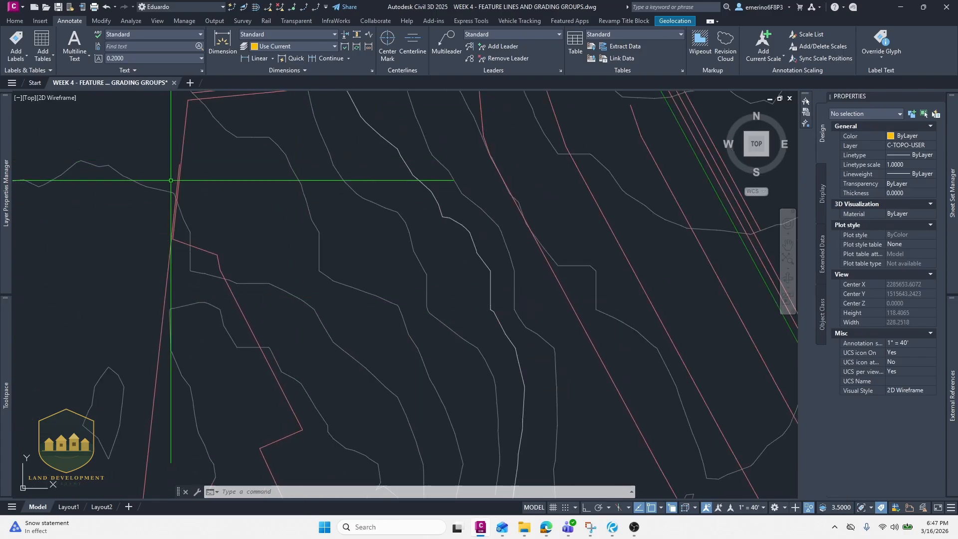
{"action": "scroll", "coordinate": [272, 276], "scroll_direction": "down", "scroll_amount": 4}
{"action": "middle_click_drag", "start_coordinate": [272, 275], "coordinate": [274, 183]}
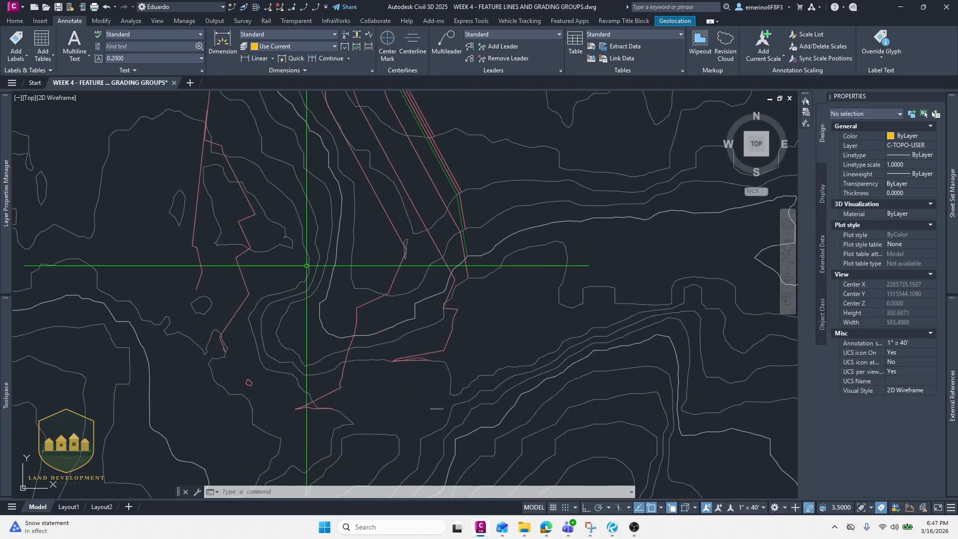
{"action": "middle_click_drag", "start_coordinate": [305, 266], "coordinate": [282, 274]}
{"action": "mouse_move", "coordinate": [329, 205]}
{"action": "middle_mouse_down"}
{"action": "mouse_move", "coordinate": [310, 286]}
{"action": "mouse_move", "coordinate": [277, 172]}
{"action": "mouse_move", "coordinate": [278, 268]}
{"action": "middle_mouse_up"}
- Unisolate all objects and review the labelled grading area around the pad
{"action": "type", "text": "UNH"}
{"action": "key", "text": "Return"}
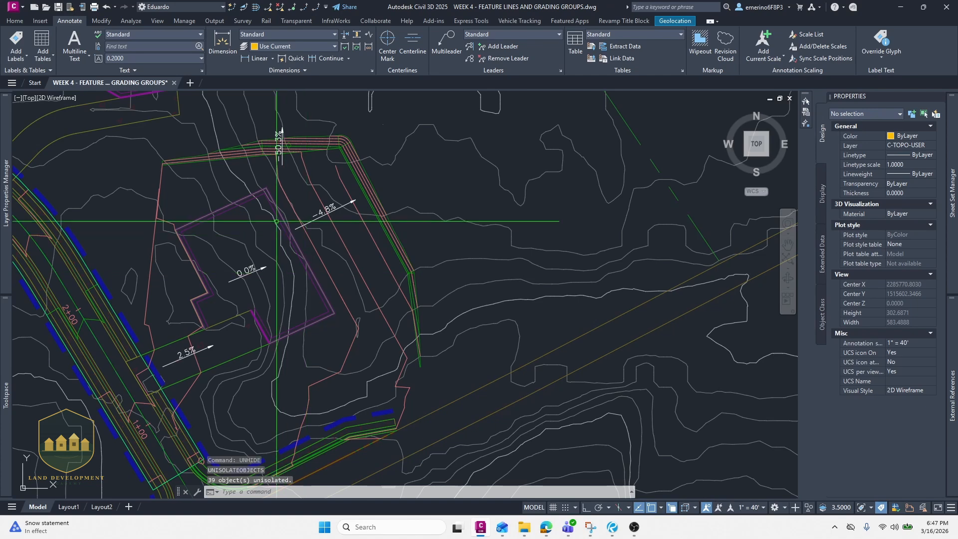
{"action": "middle_click_drag", "start_coordinate": [278, 220], "coordinate": [278, 269]}
{"action": "scroll", "coordinate": [278, 270], "scroll_direction": "down", "scroll_amount": 4}
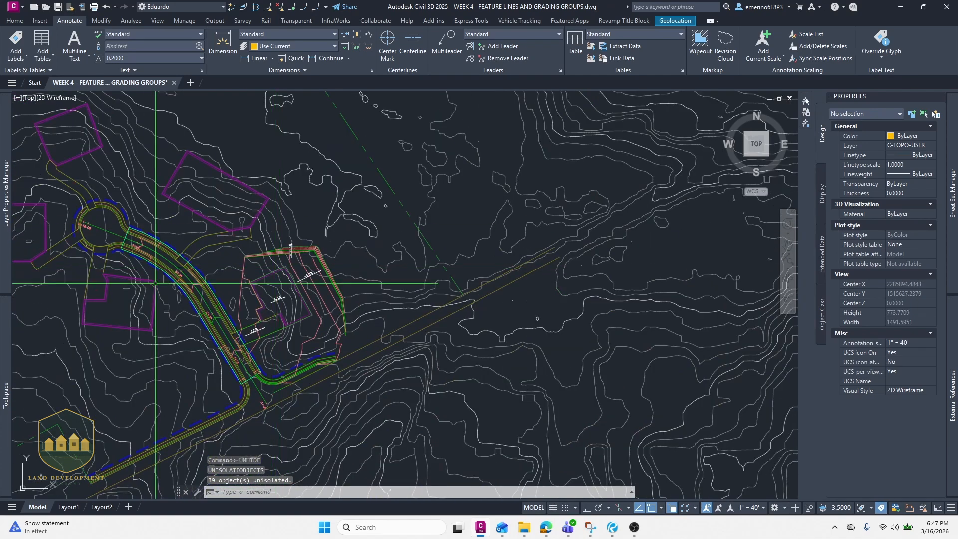
{"action": "middle_click_drag", "start_coordinate": [212, 311], "coordinate": [275, 304]}
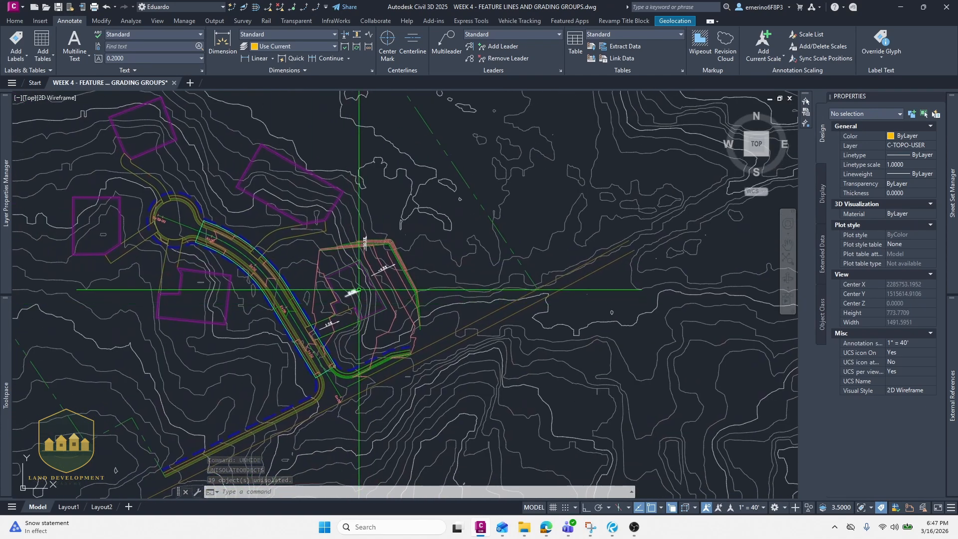
{"action": "middle_click_drag", "start_coordinate": [388, 308], "coordinate": [391, 329]}
{"action": "scroll", "coordinate": [392, 328], "scroll_direction": "up", "scroll_amount": 4}
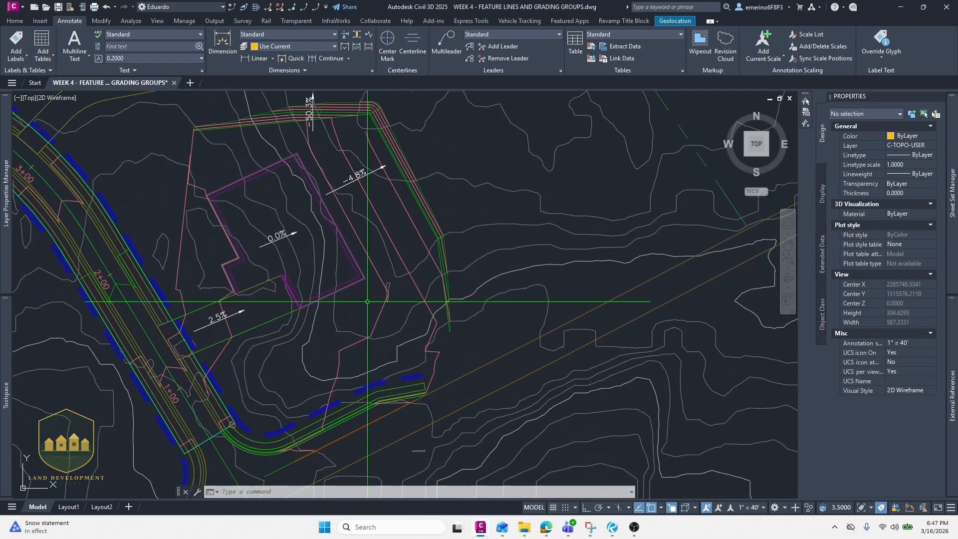